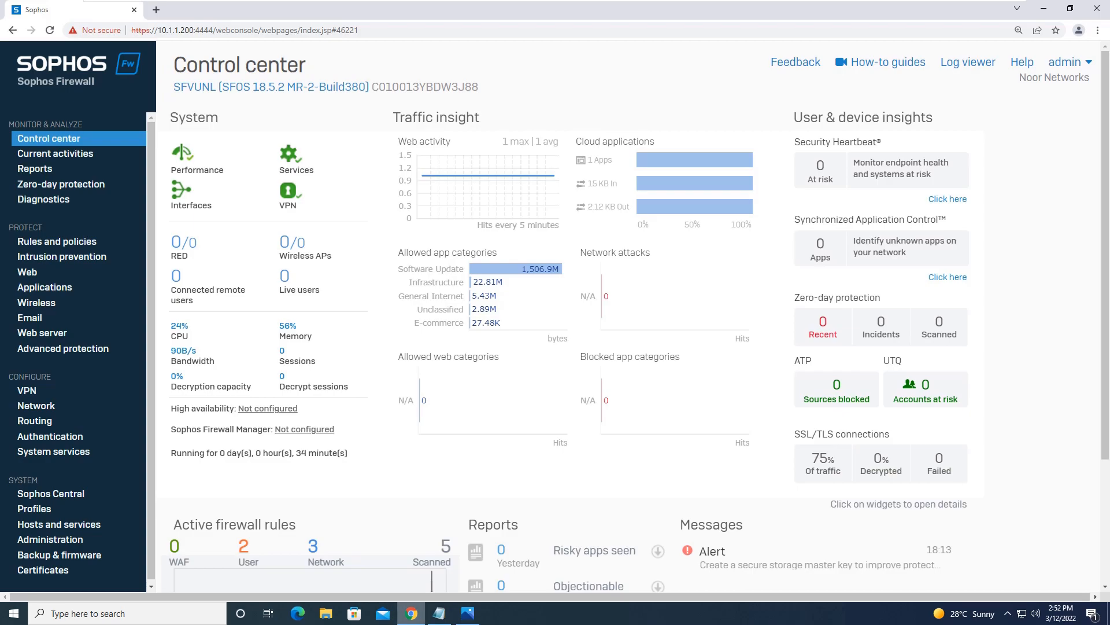
Step: Hide the topic notes and show the Sophos LAB network diagram in Photos
click(439, 613)
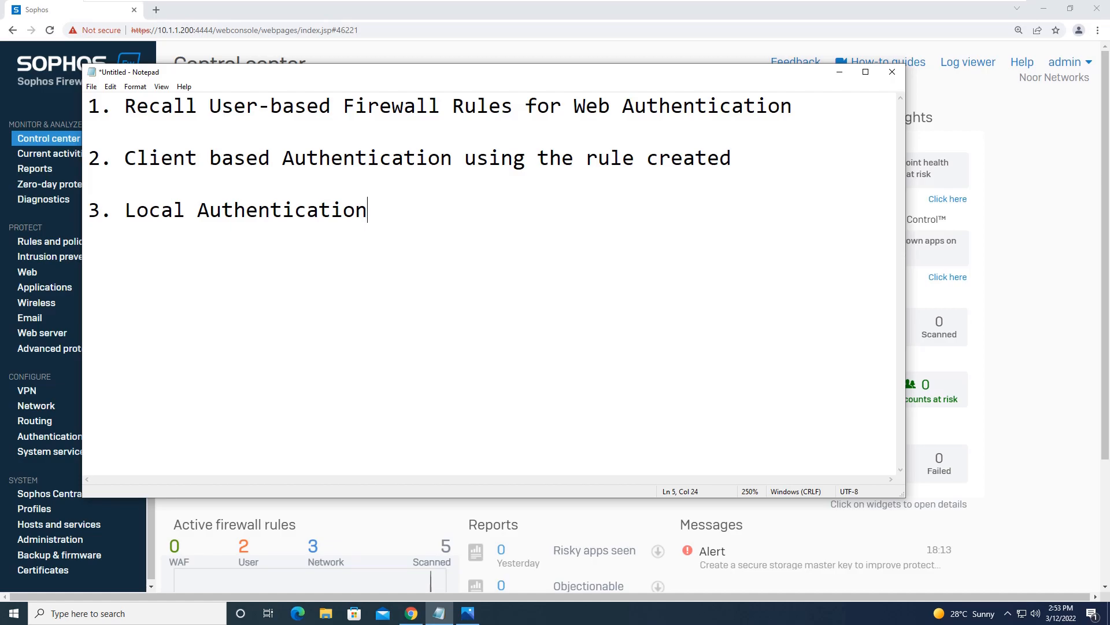
click(839, 72)
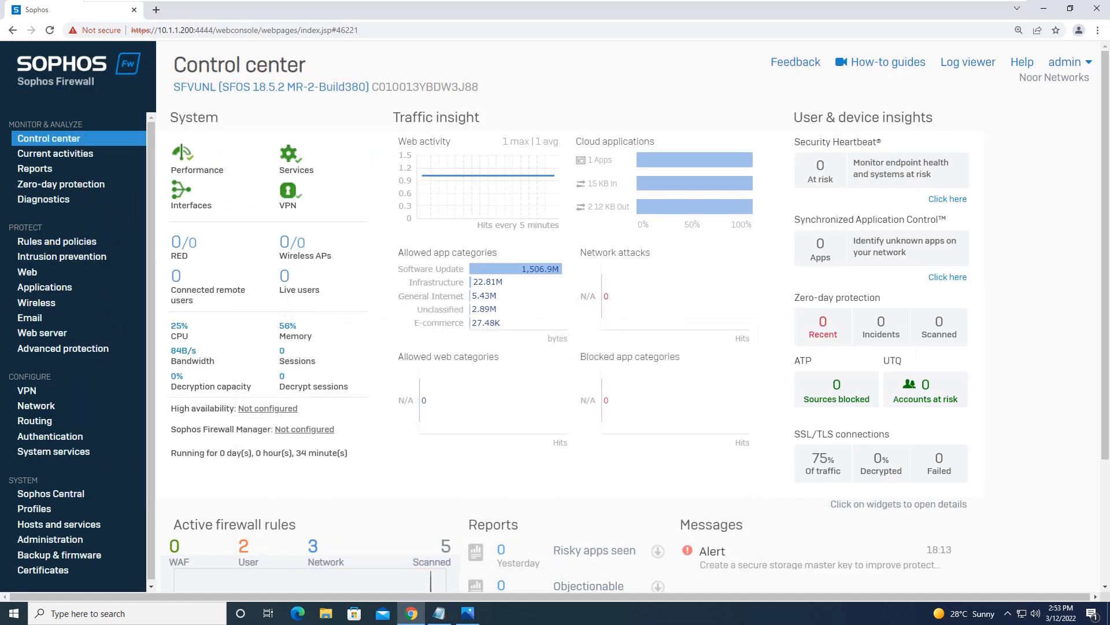
click(467, 613)
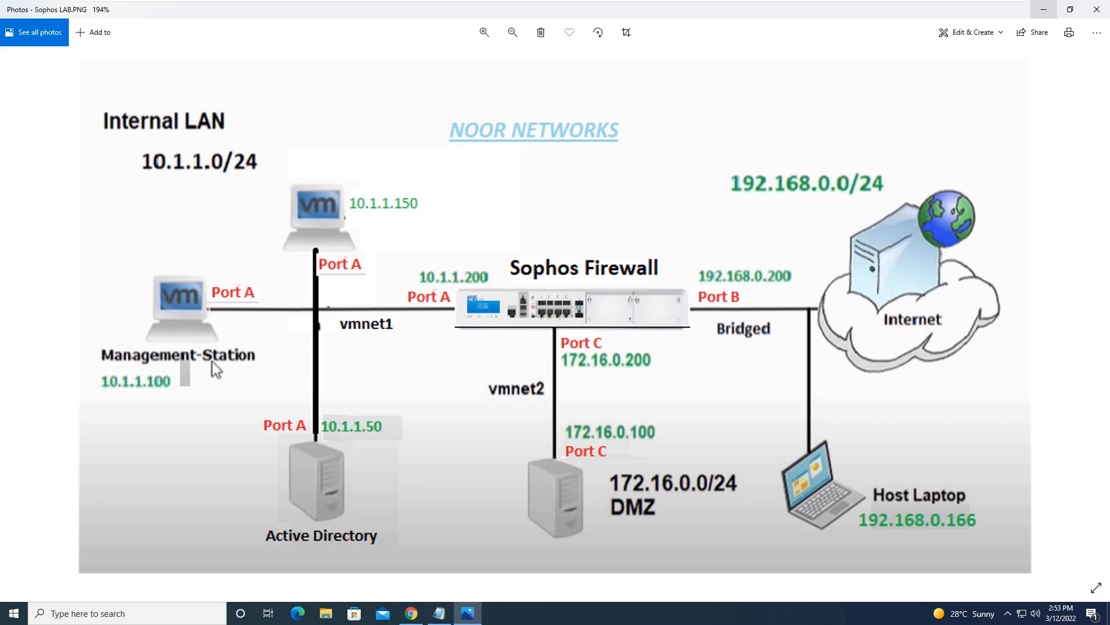
Step: Switch from the Photos diagram back to the Sophos Firewall console in Chrome
key(alt+Tab)
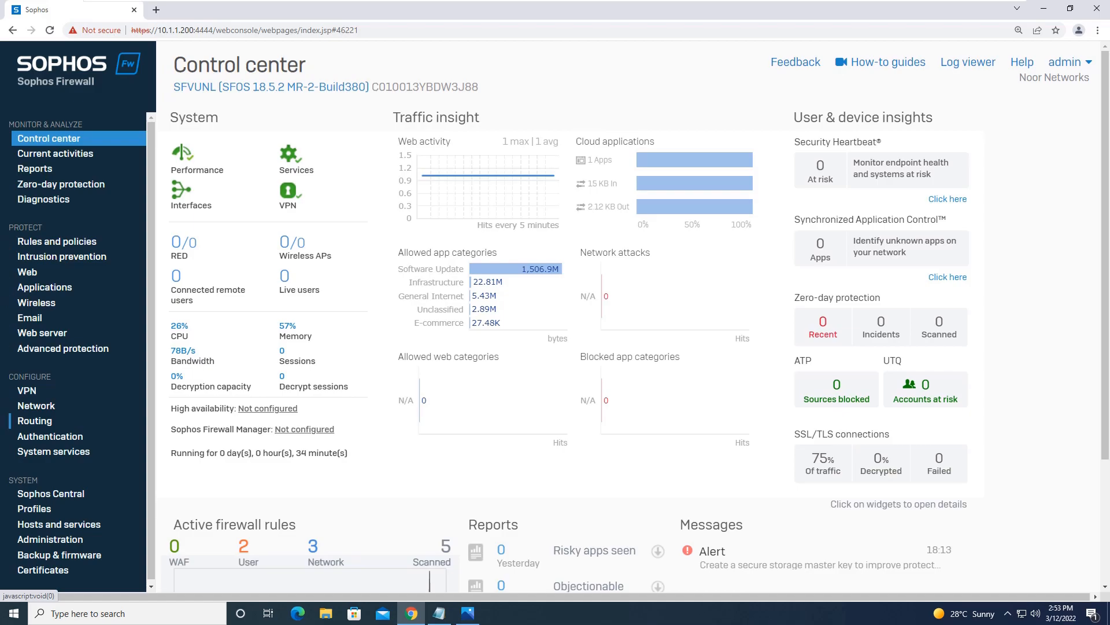
Step: Open Authentication and review the Users, Groups and Services tabs
click(50, 436)
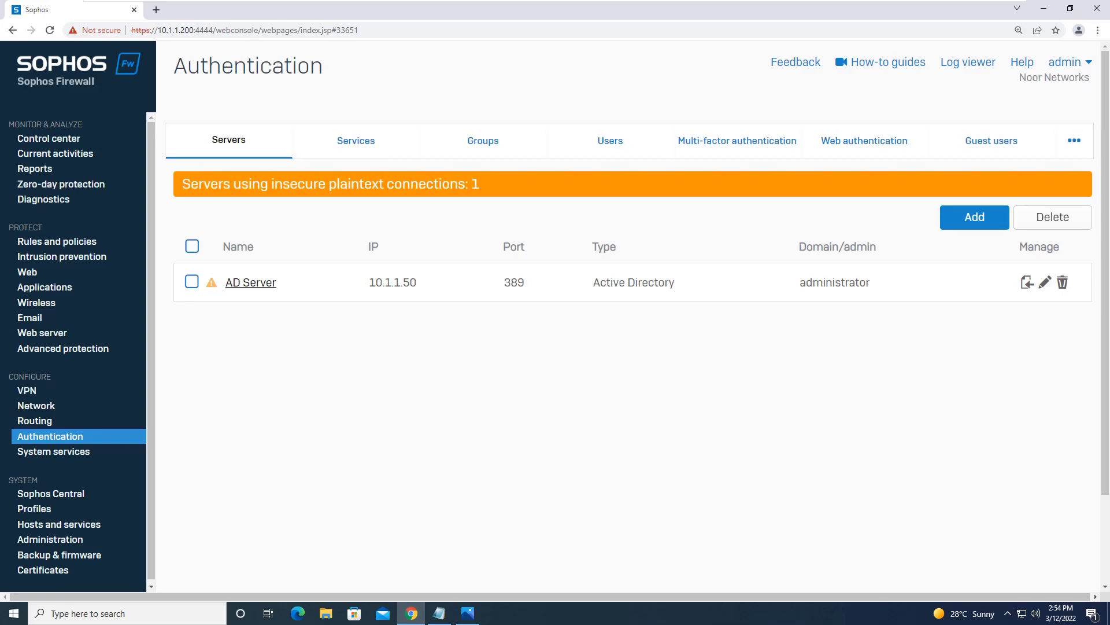
click(610, 141)
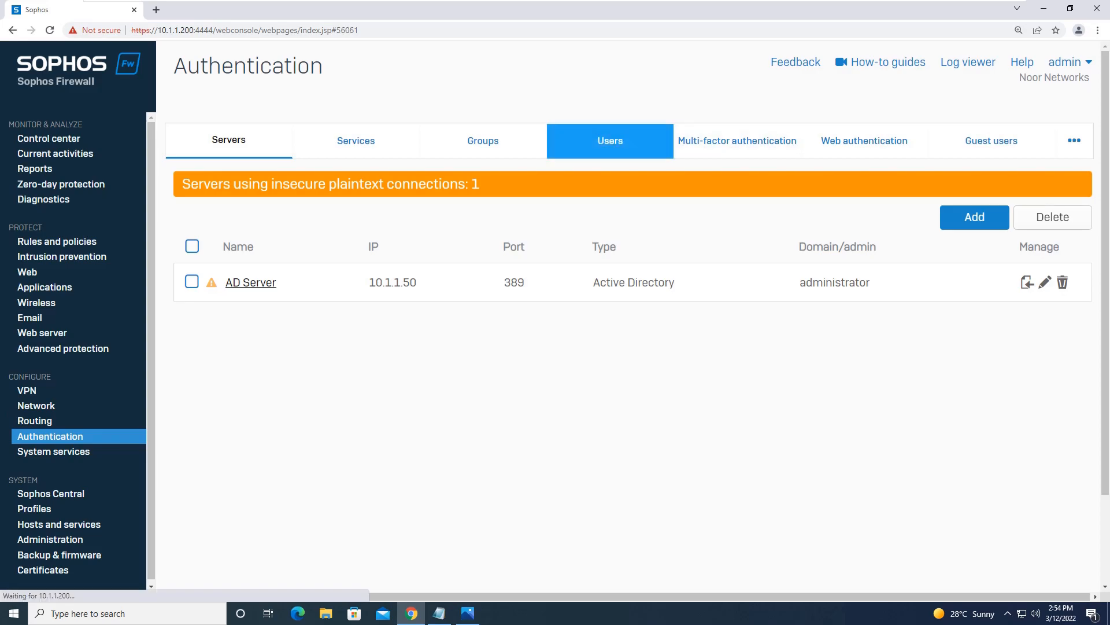
click(483, 140)
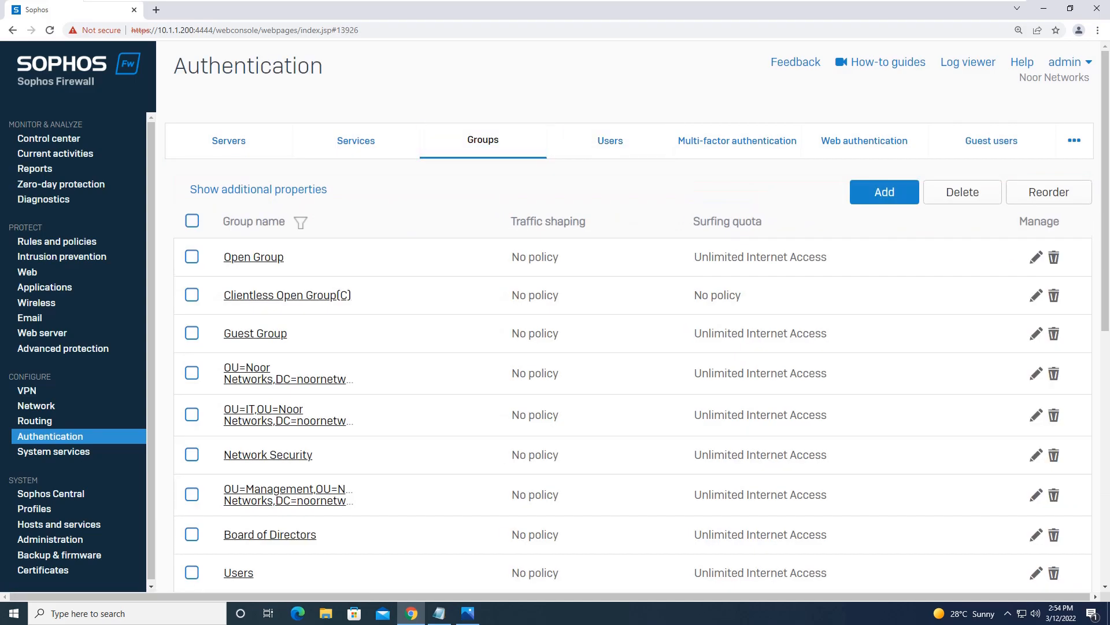
click(356, 140)
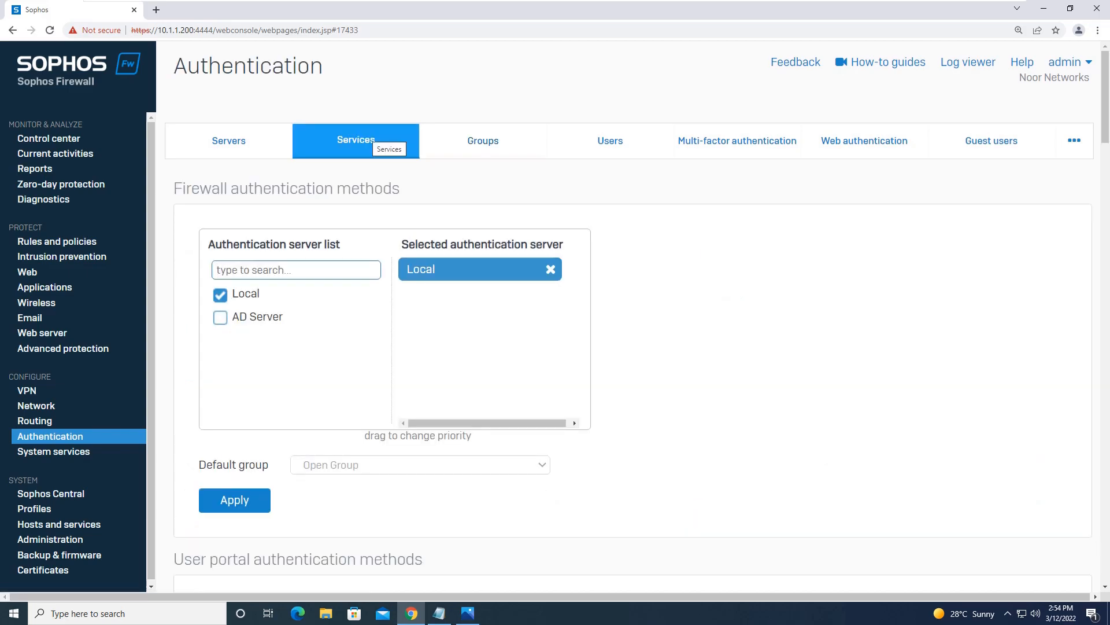
Step: Tick AD Server alongside Local as firewall authentication server, then apply and confirm
click(220, 318)
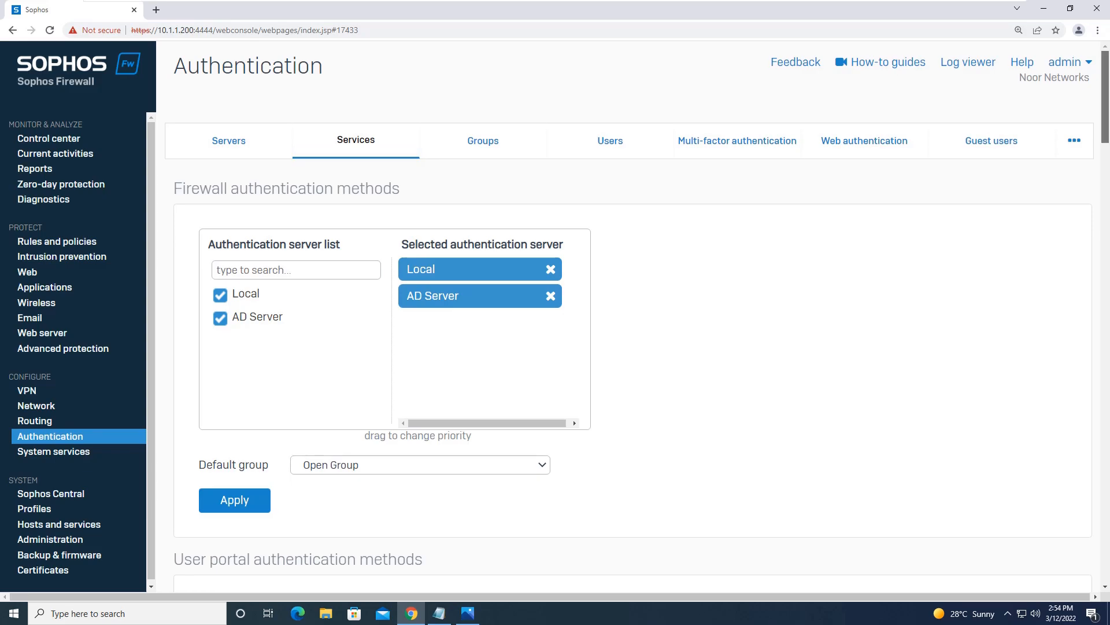
scroll(632, 376, down, 4)
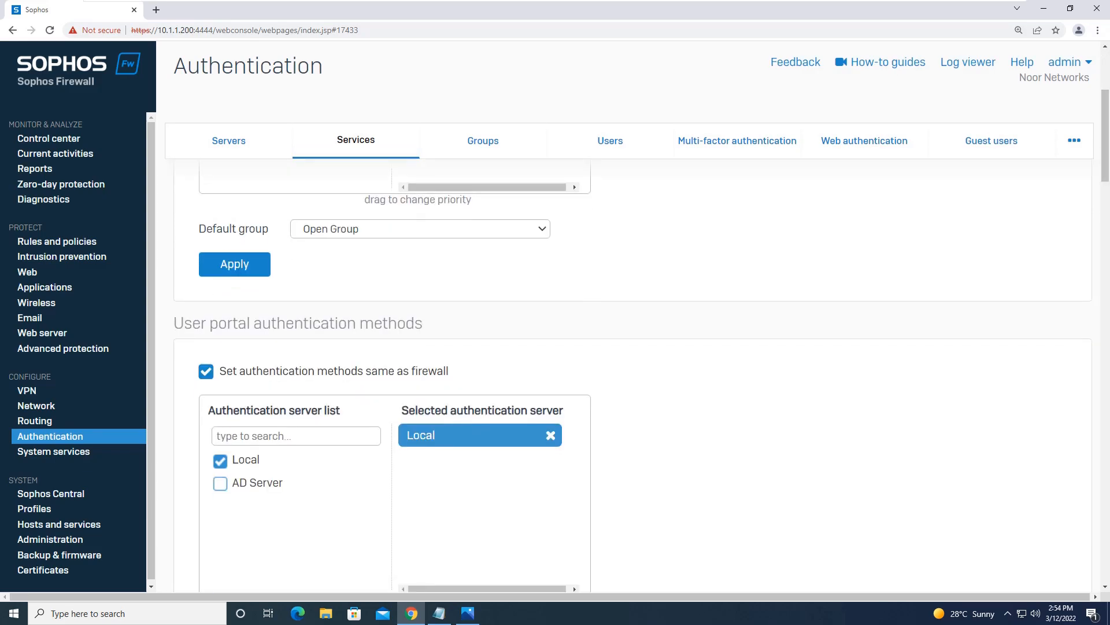
click(235, 264)
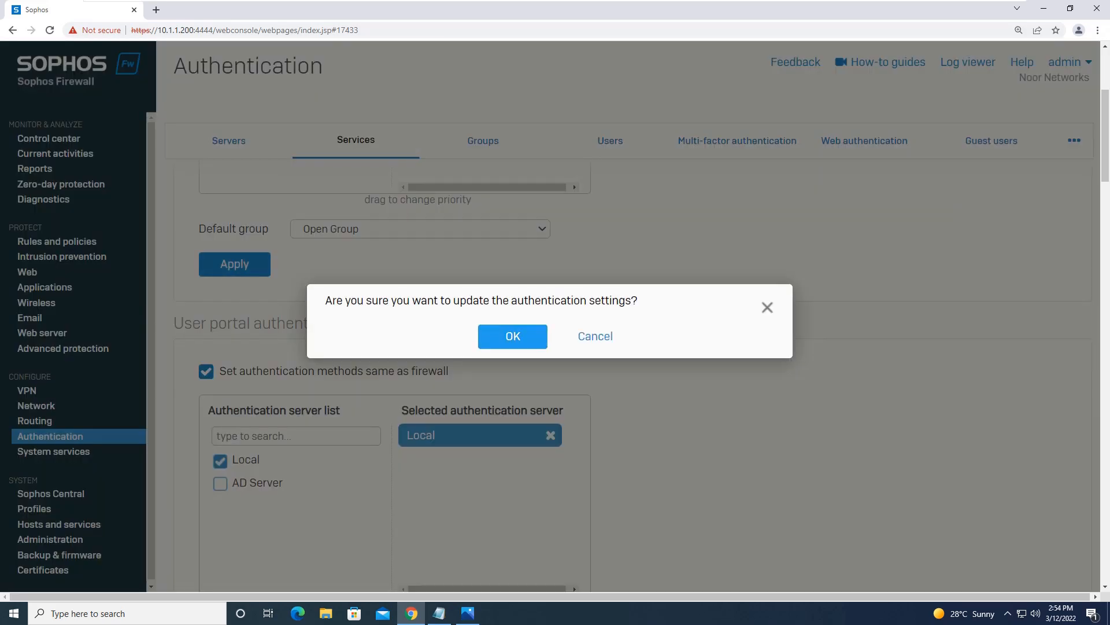
click(513, 337)
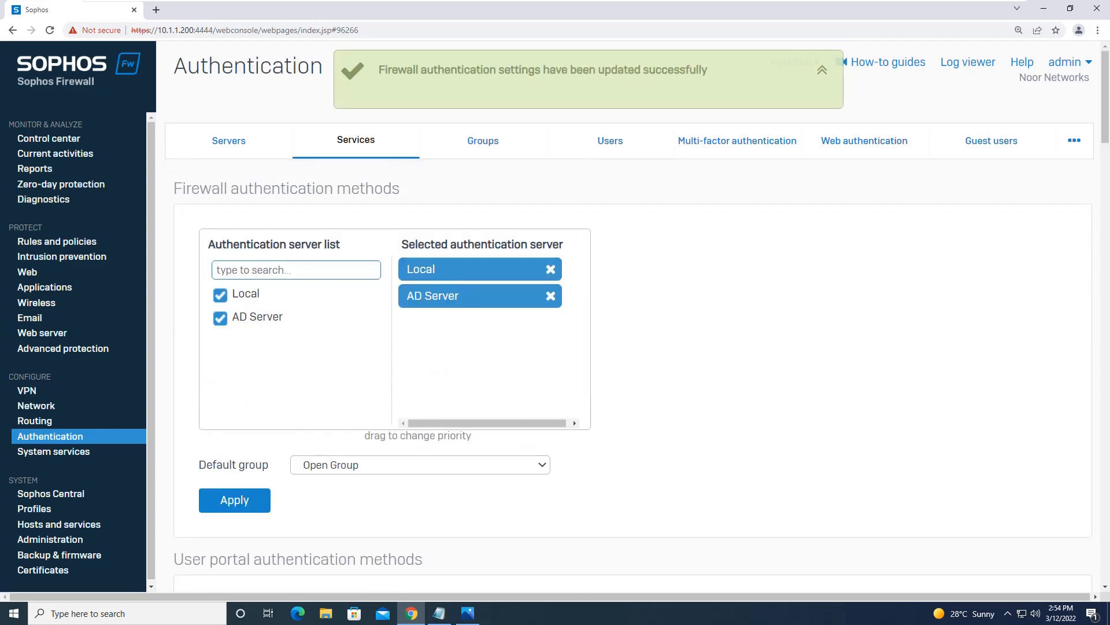
scroll(636, 347, down, 3)
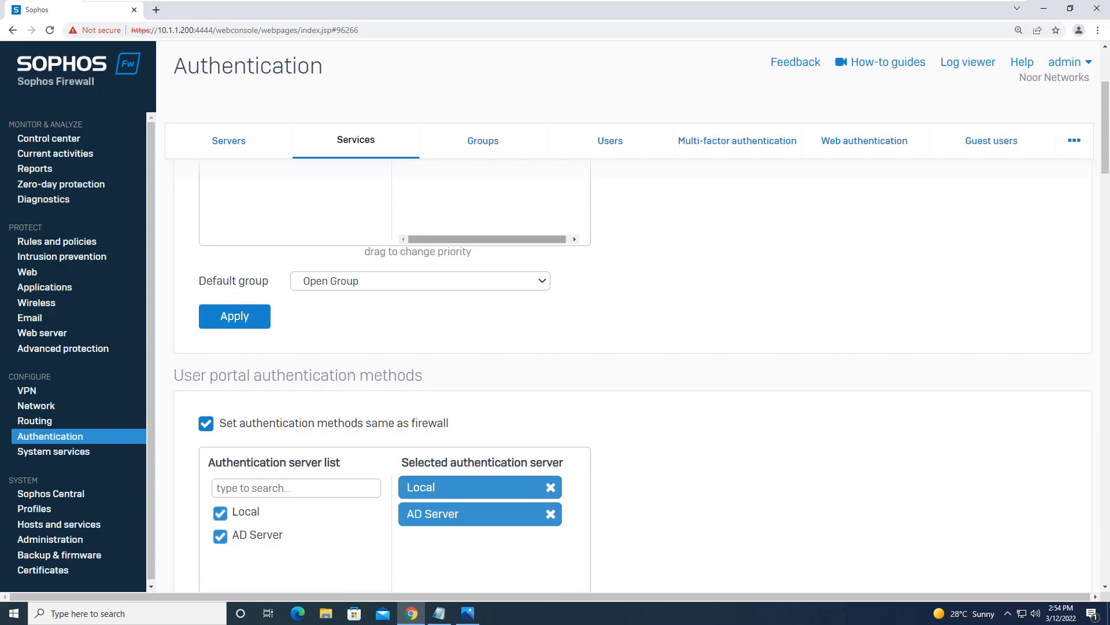
scroll(636, 347, up, 3)
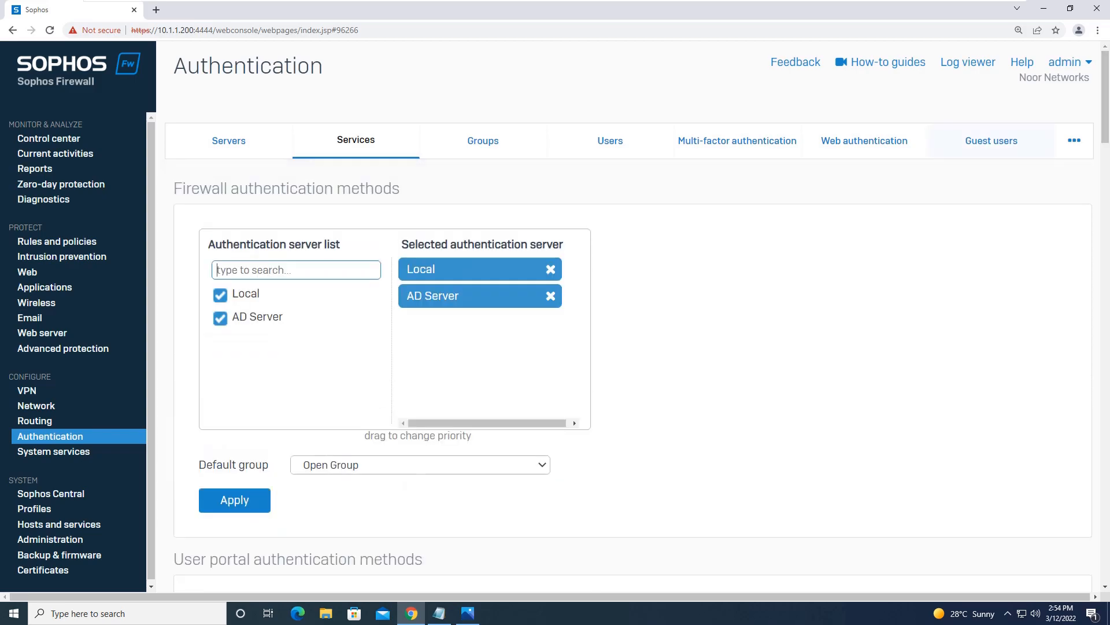
scroll(636, 347, down, 4)
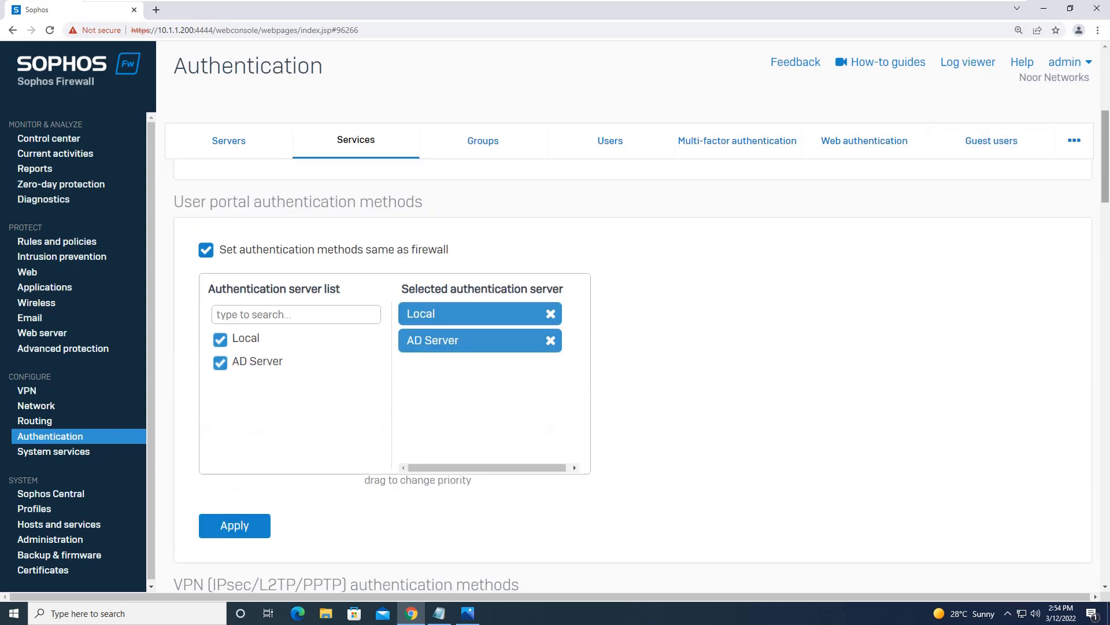
drag(1105, 203, 1105, 537)
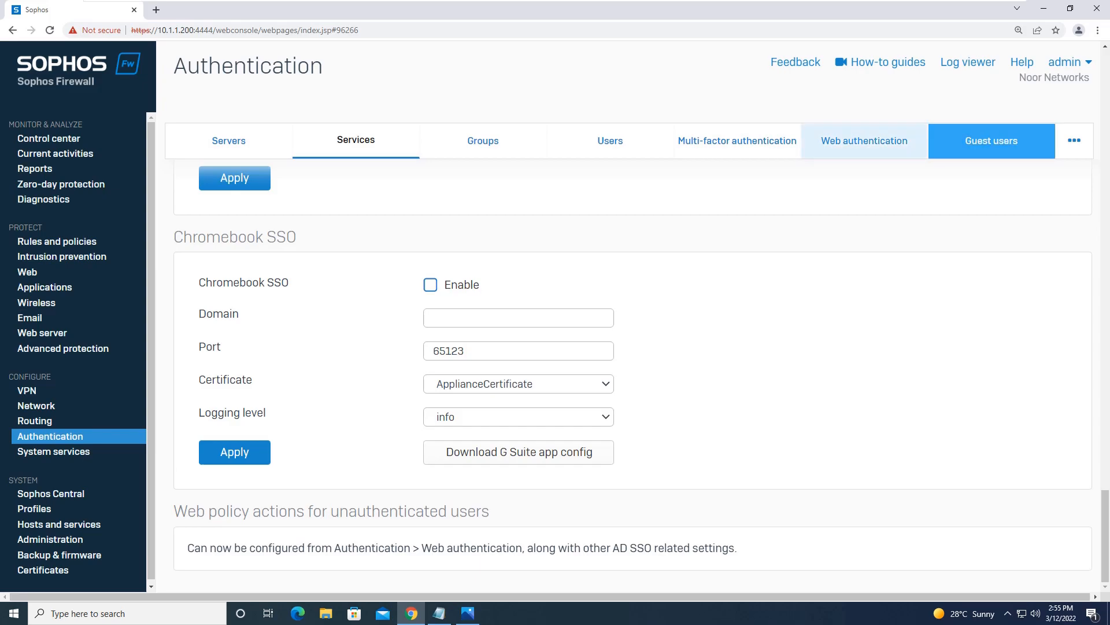
Step: Open the Web authentication tab and scroll to the Captive portal behavior options
click(868, 141)
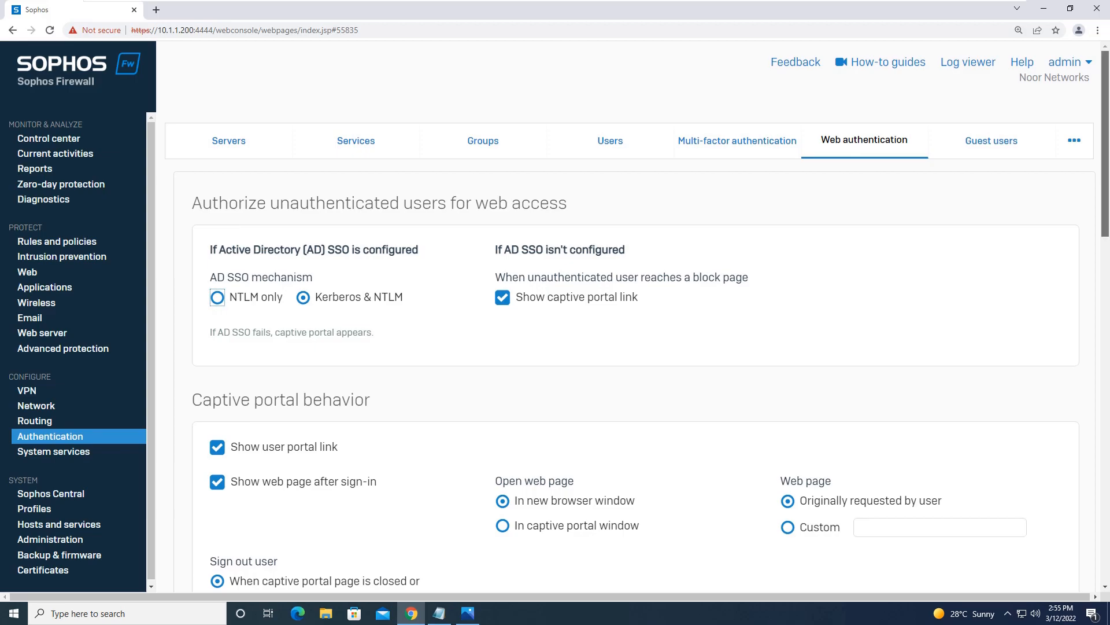
scroll(635, 377, down, 1)
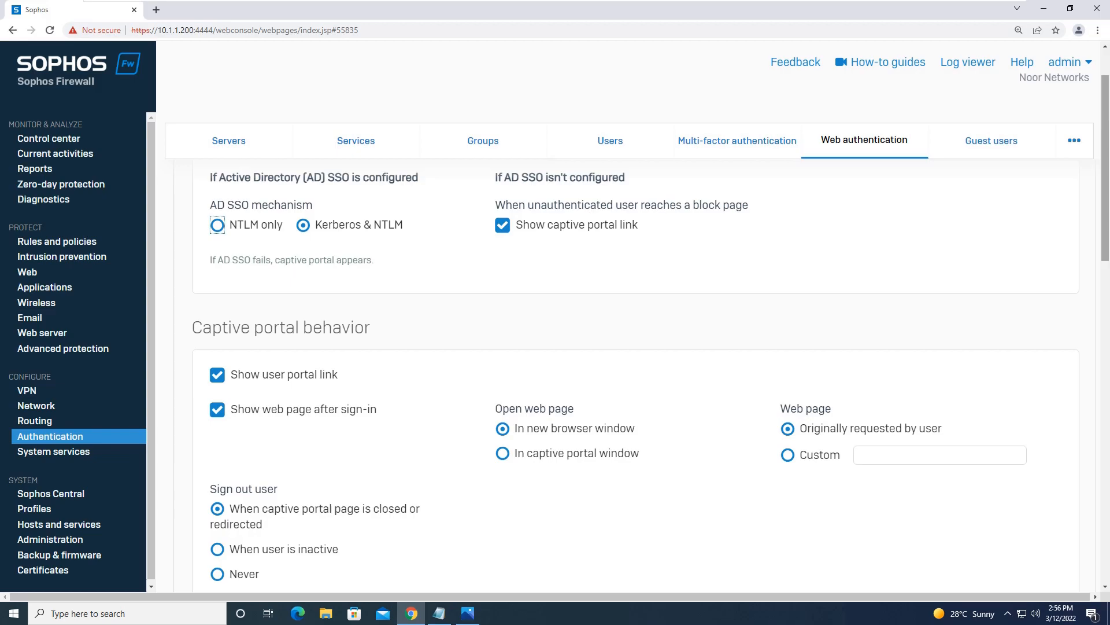
scroll(651, 333, down, 3)
Step: Preview the captive portal sign-in page, close it, then go to Administration
drag(1105, 220, 1106, 220)
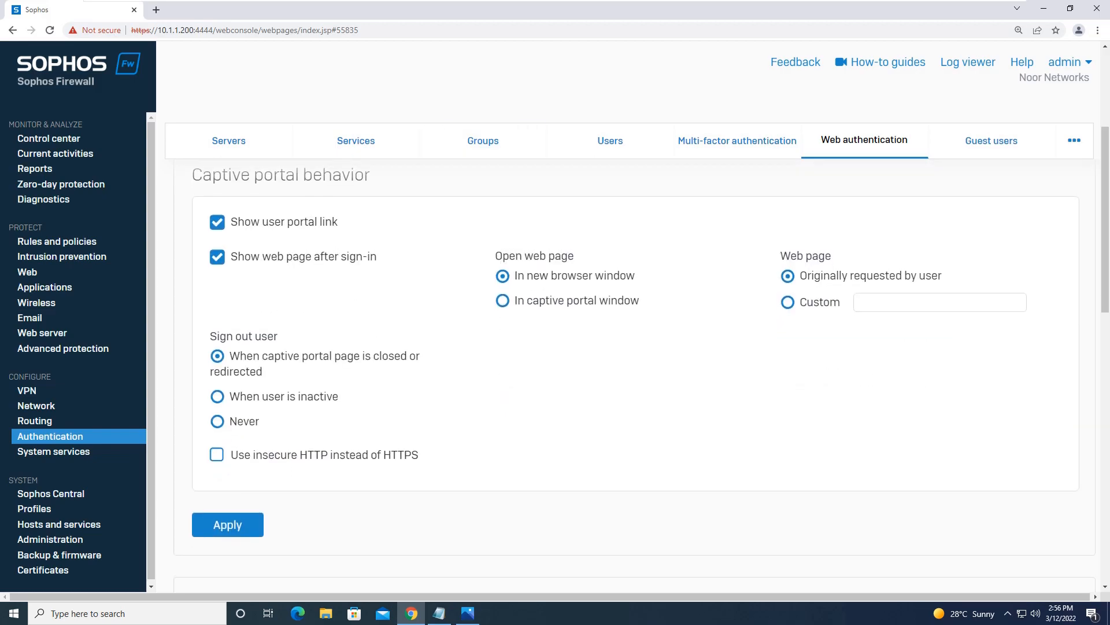
drag(1106, 220, 1105, 488)
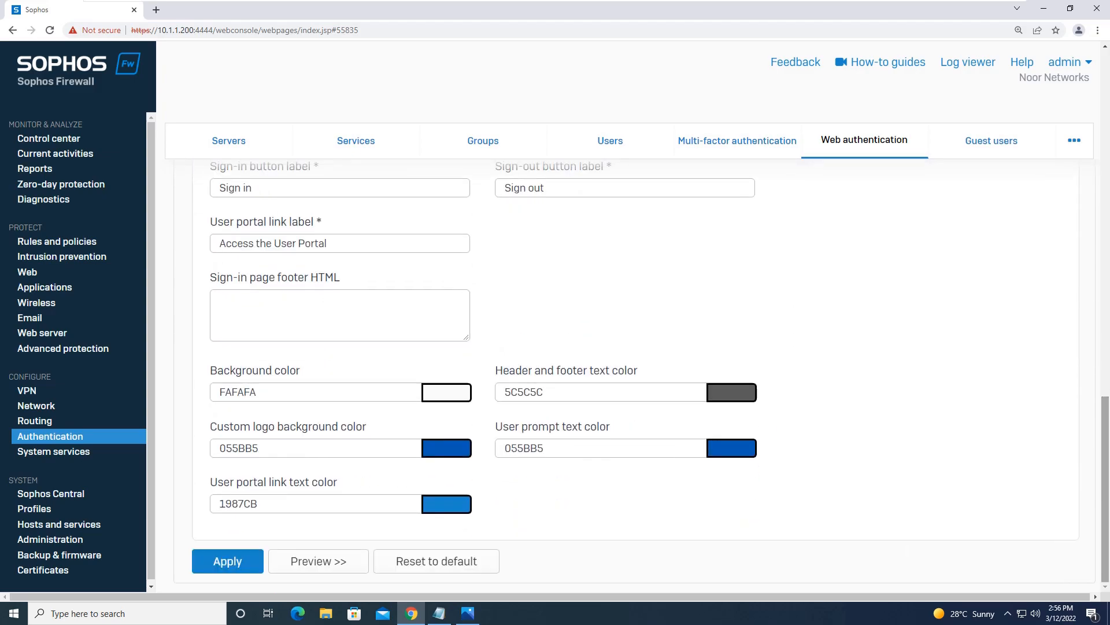
click(319, 561)
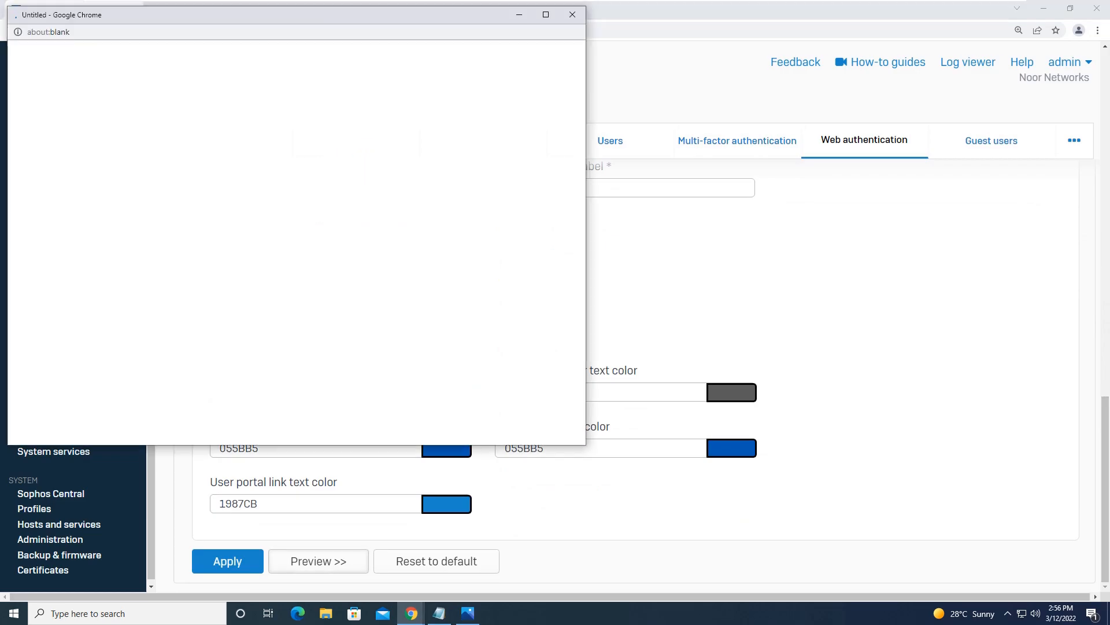
click(572, 14)
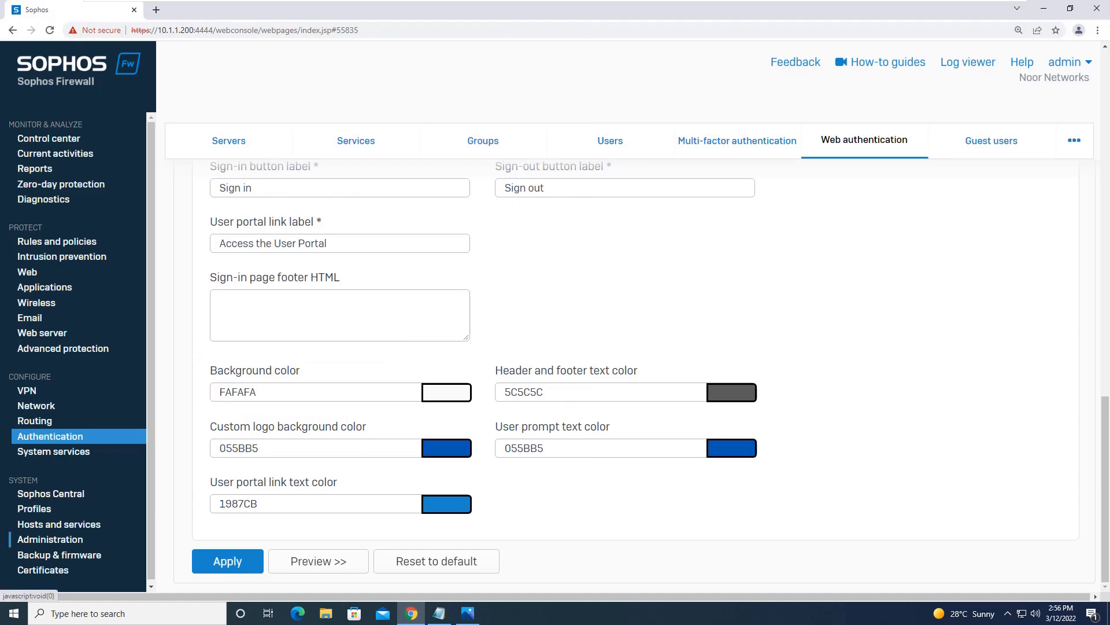
click(50, 539)
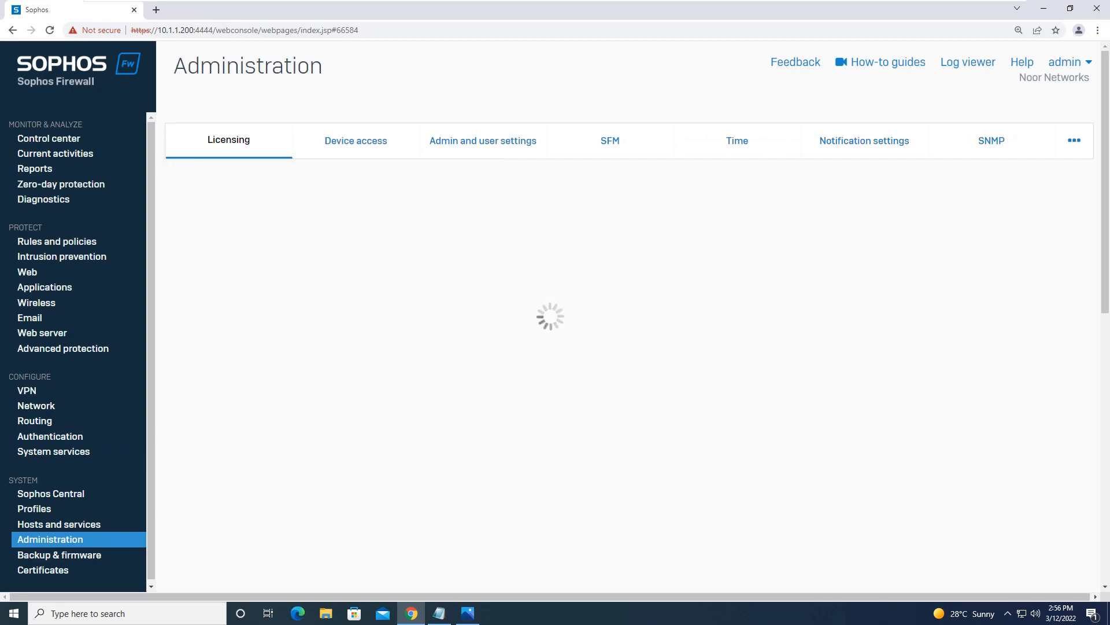
Step: Check zone services under Device access, then open the Rules and policies list
click(355, 141)
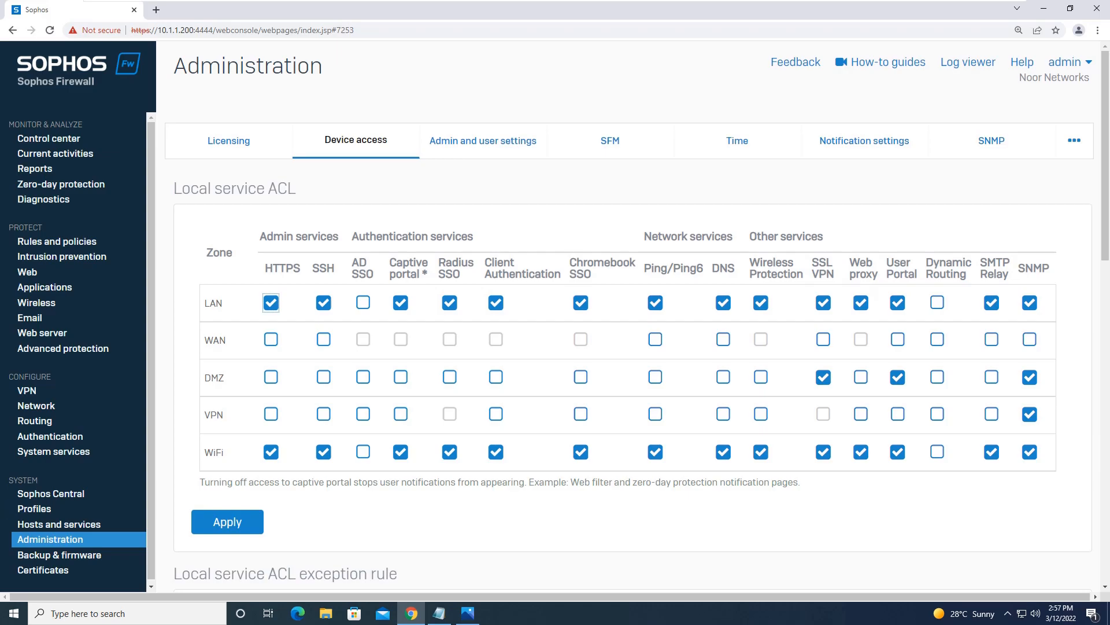
click(57, 242)
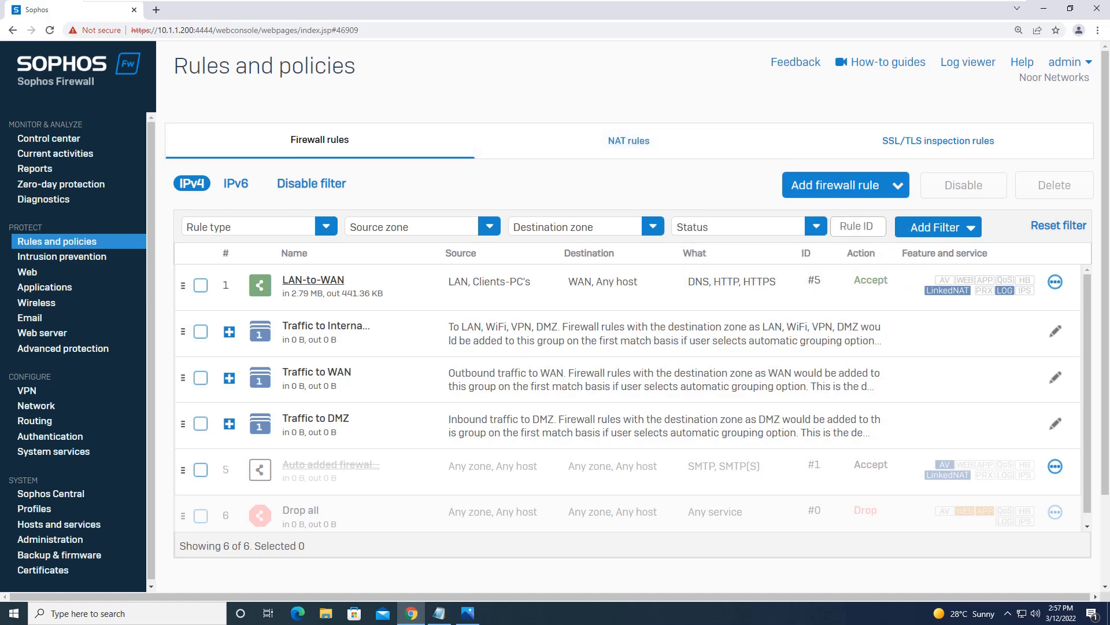
Step: Open the LAN-to-WAN rule for editing, checking it against the lab network diagram
click(313, 280)
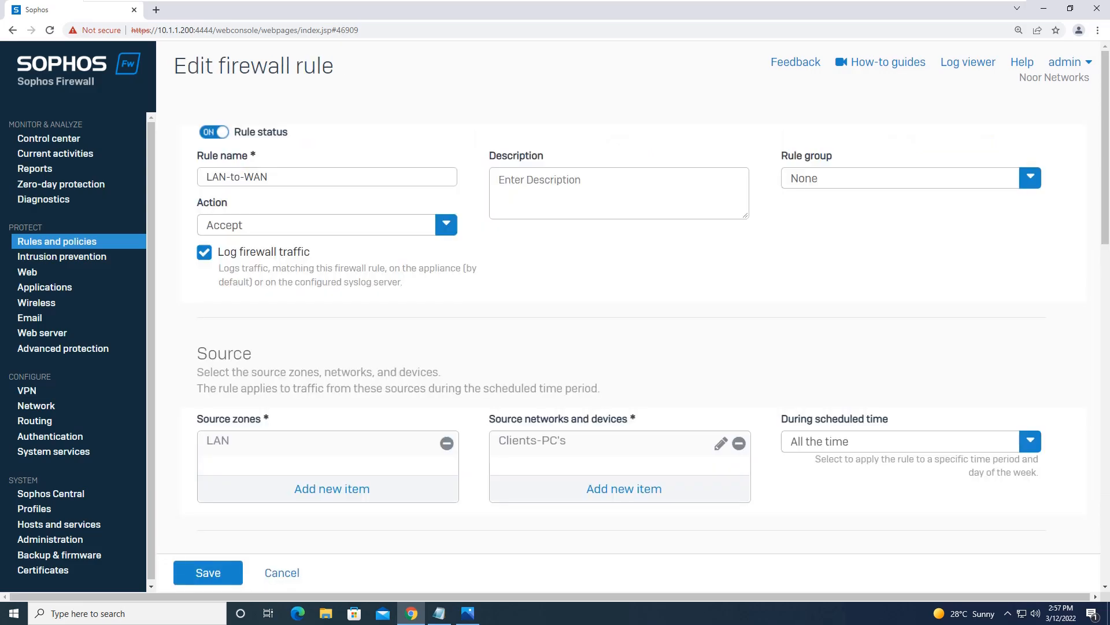
scroll(636, 301, down, 1)
scroll(636, 301, up, 1)
scroll(636, 301, down, 1)
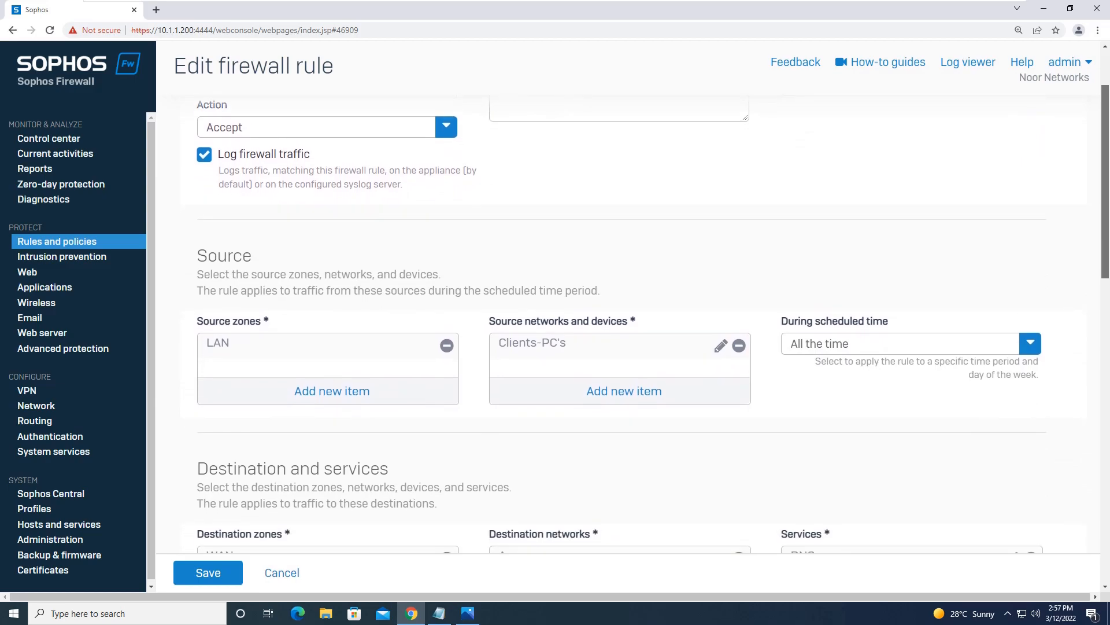
click(468, 613)
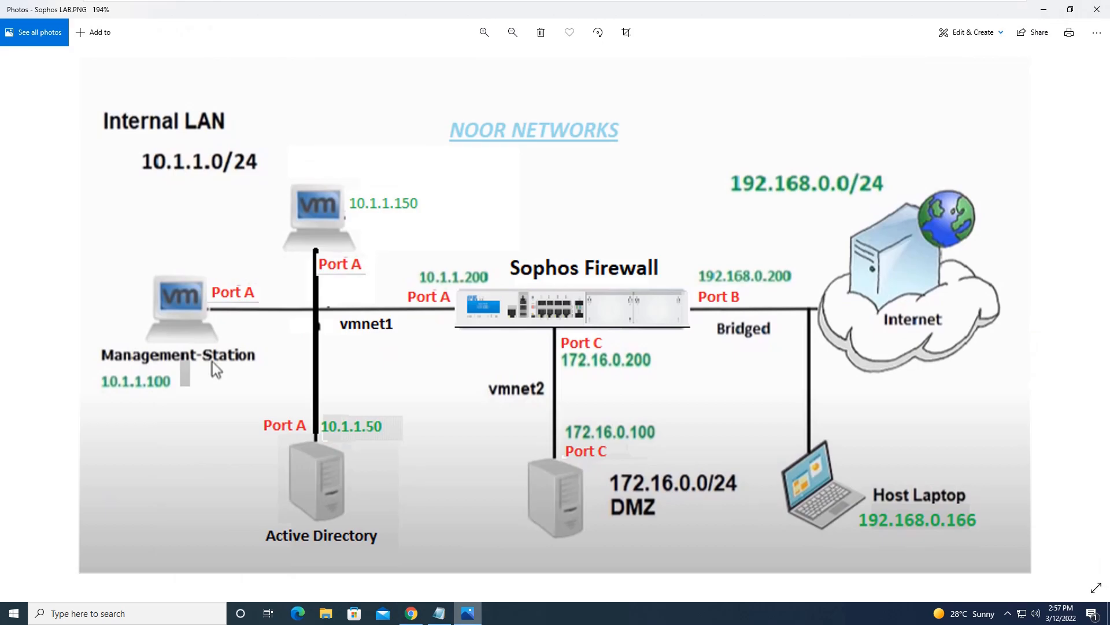
key(alt+Tab)
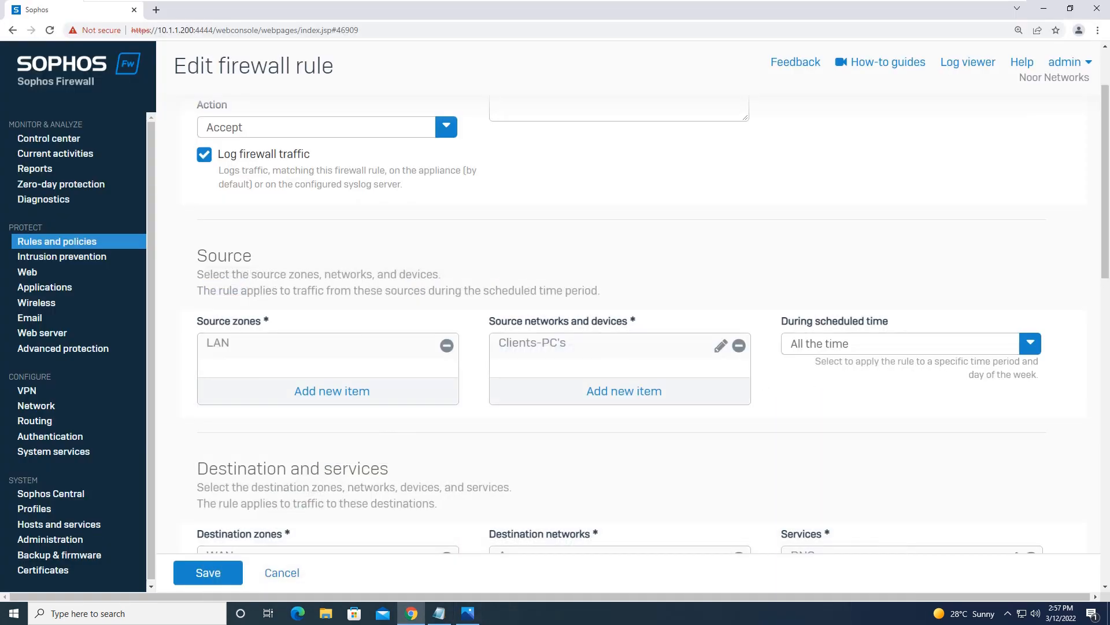
mouse_move(532, 344)
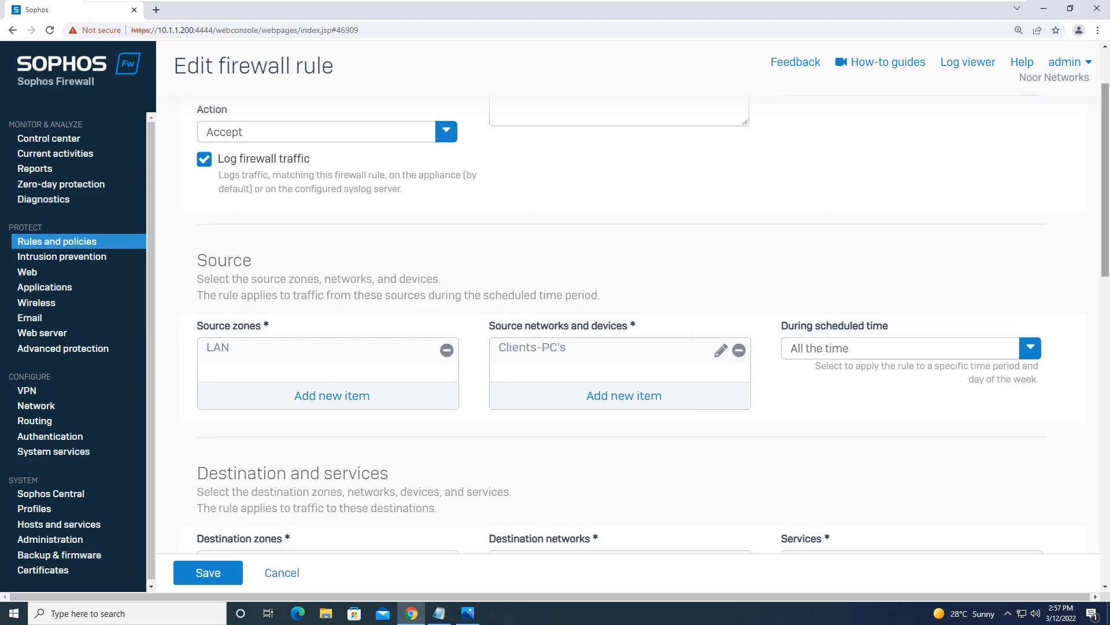
scroll(636, 324, down, 2)
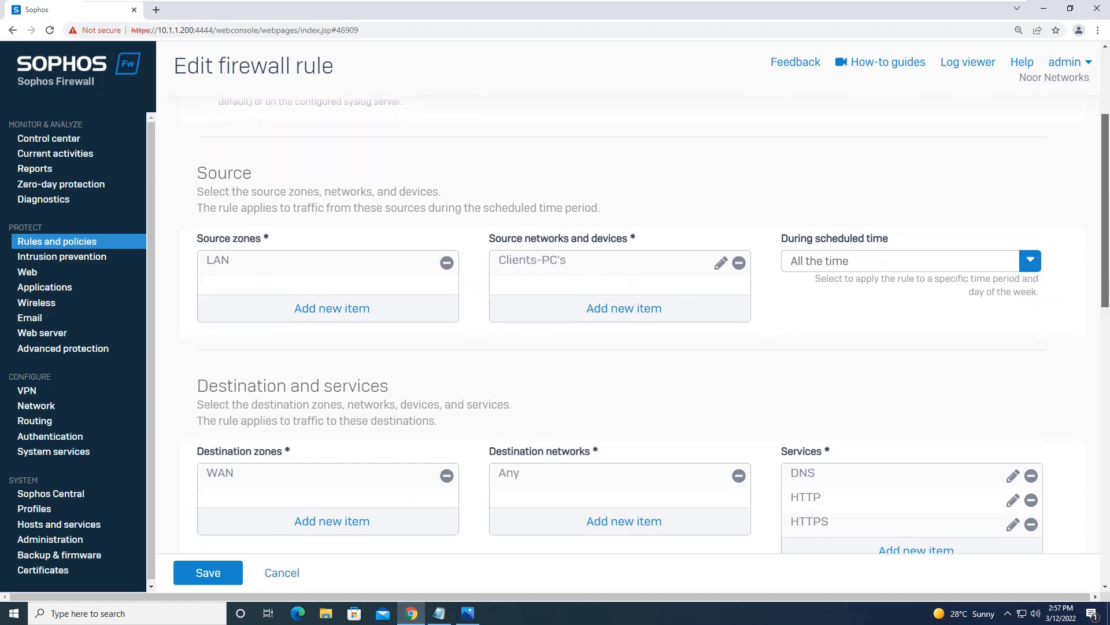
scroll(636, 324, down, 2)
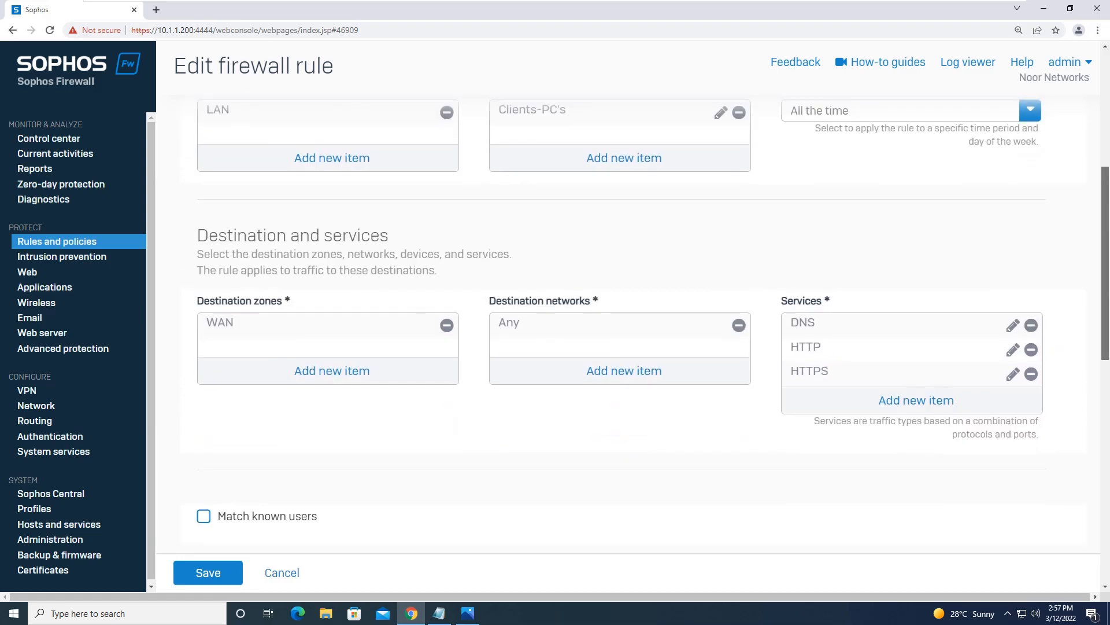
scroll(636, 324, down, 1)
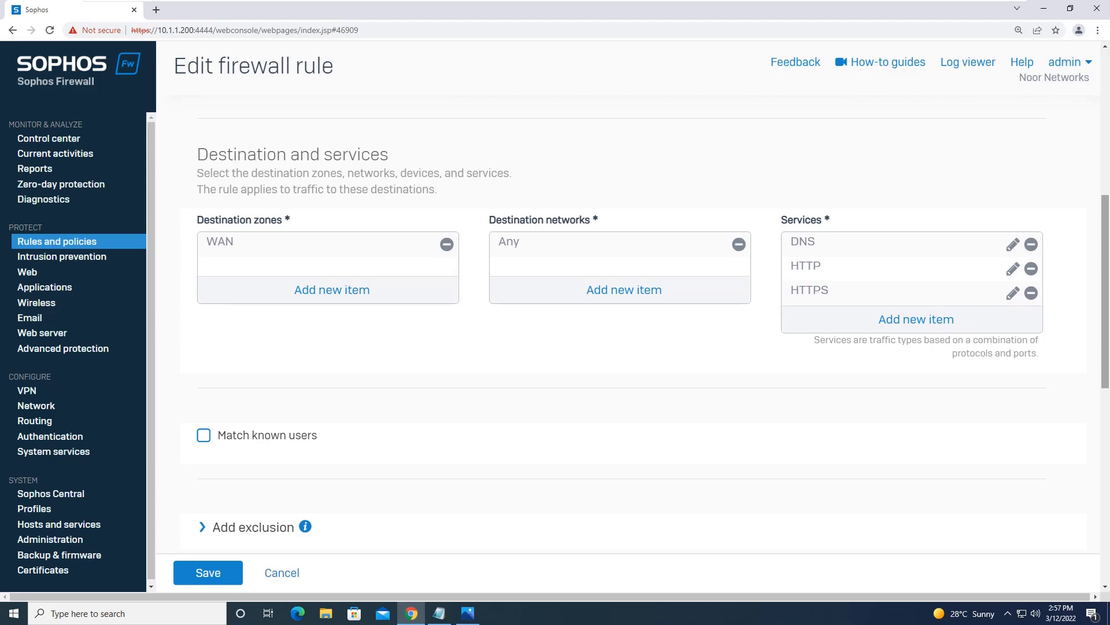
scroll(636, 324, down, 1)
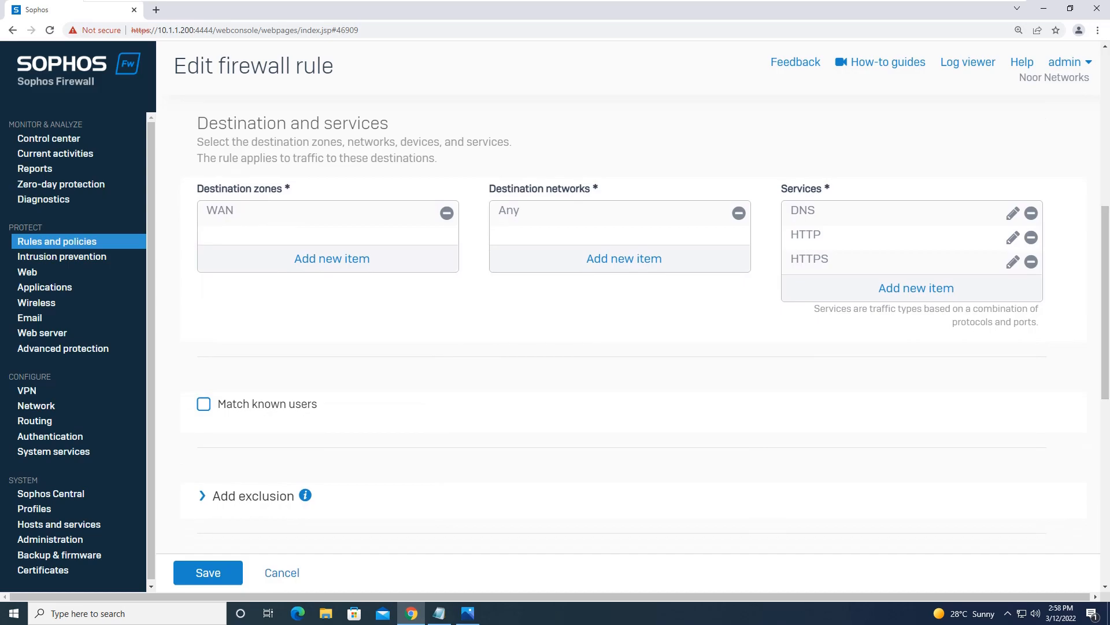
Step: Enable Match known users with Any group and web authentication for unknown users, then save
click(203, 403)
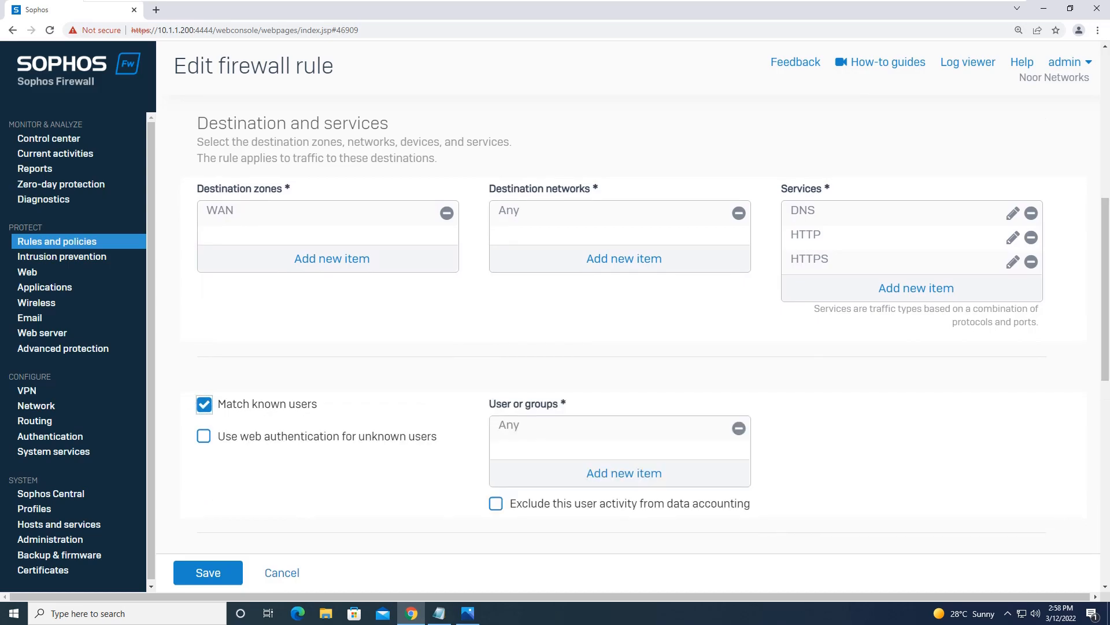
click(624, 473)
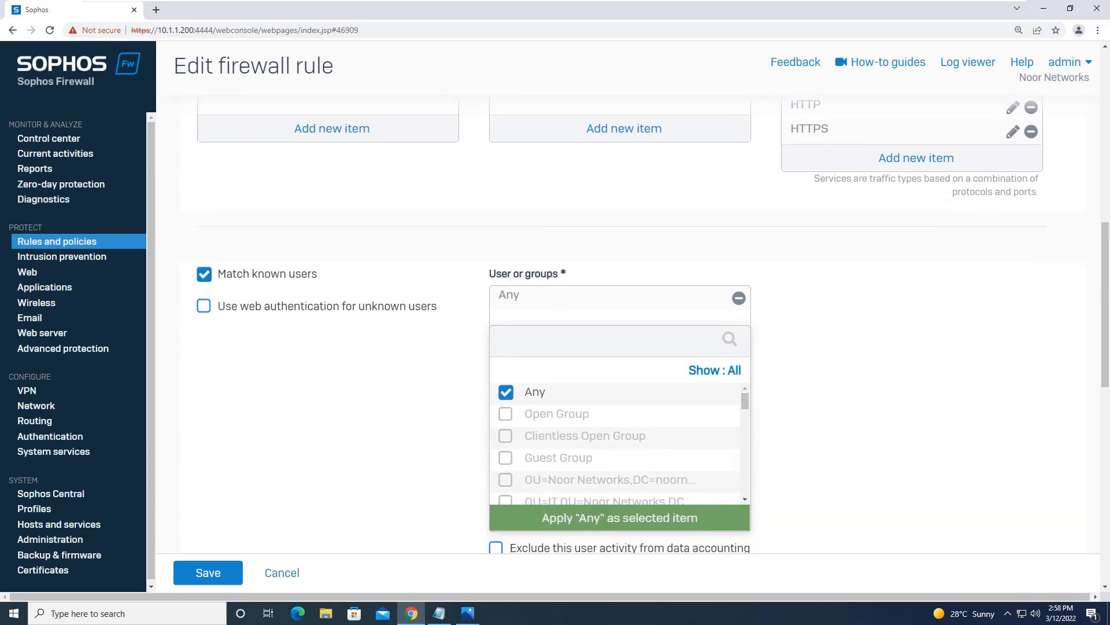
scroll(616, 443, down, 8)
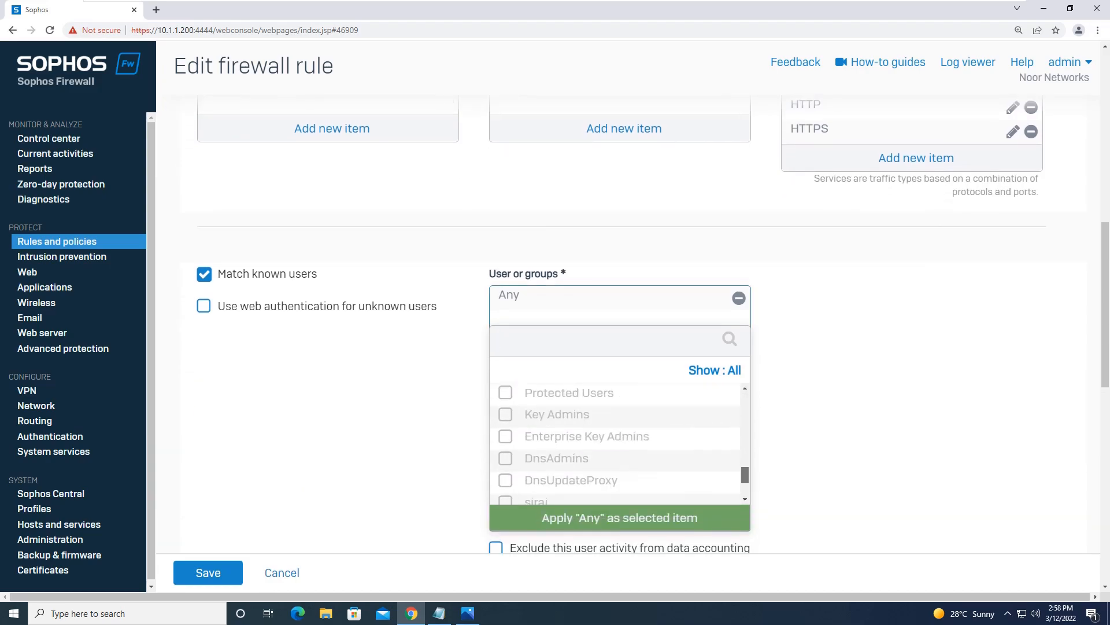
click(619, 517)
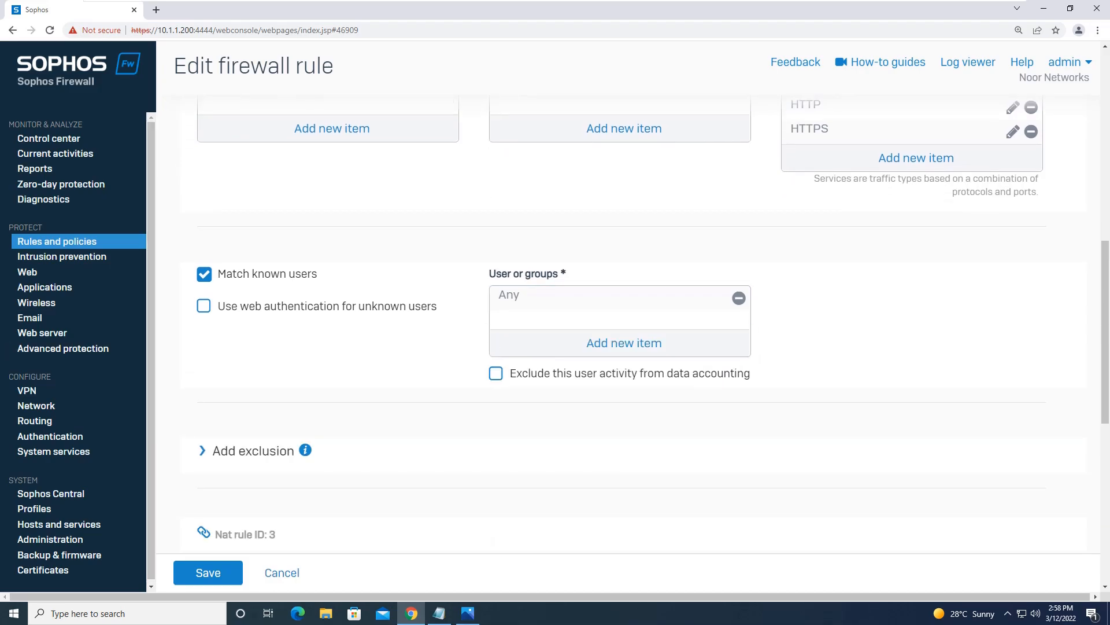
click(204, 306)
scroll(630, 324, down, 8)
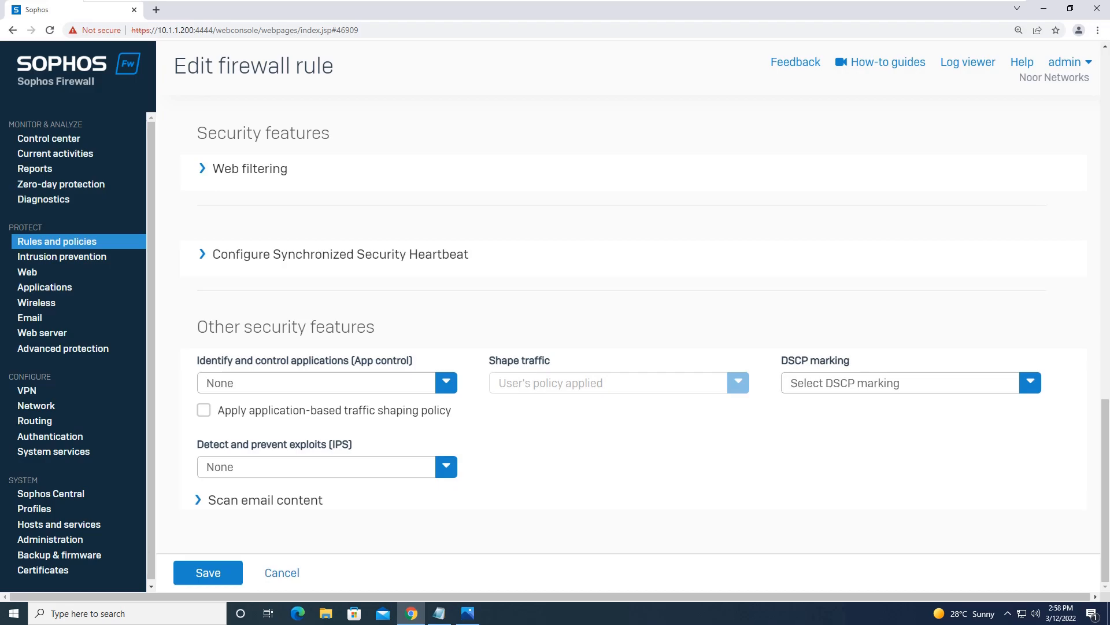
click(208, 573)
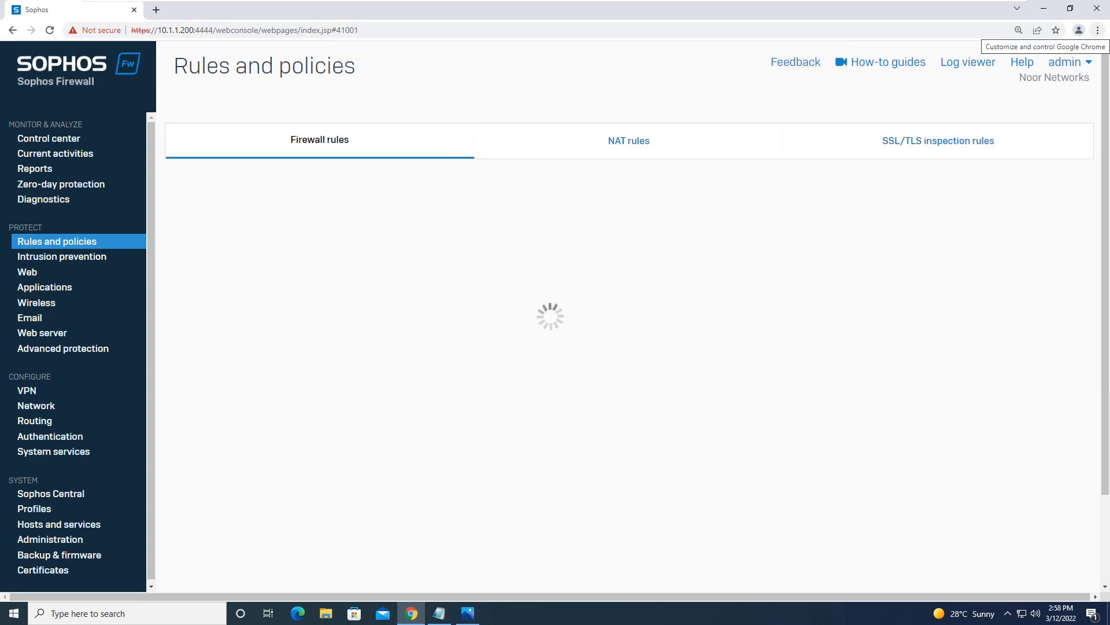
Step: Open a new incognito window and go to google.com to reach the captive portal
click(1097, 30)
click(1006, 61)
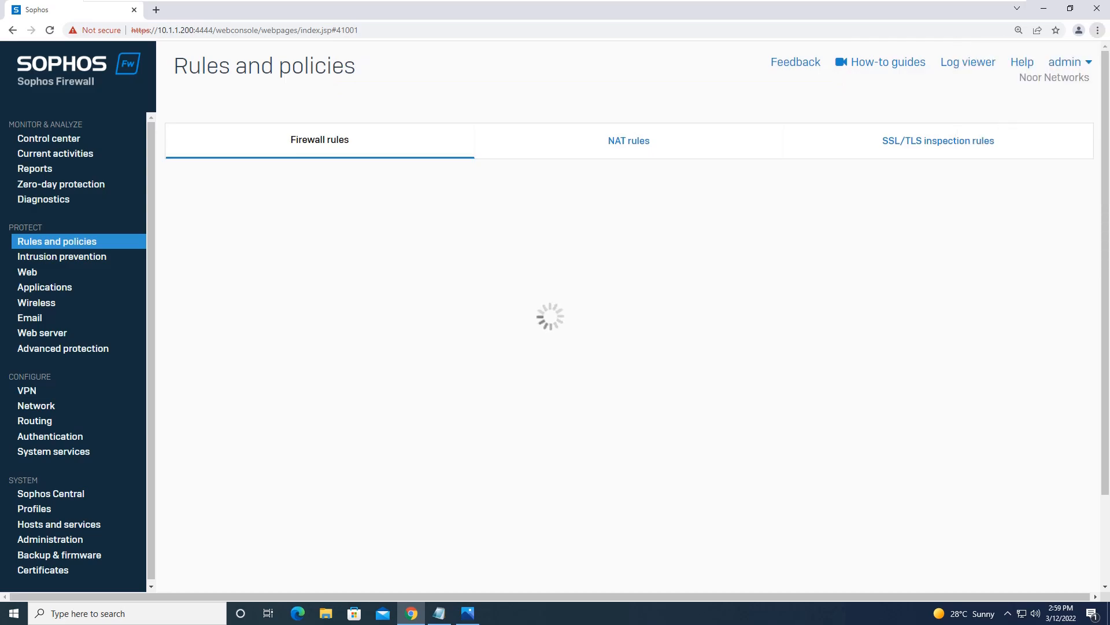
text(go)
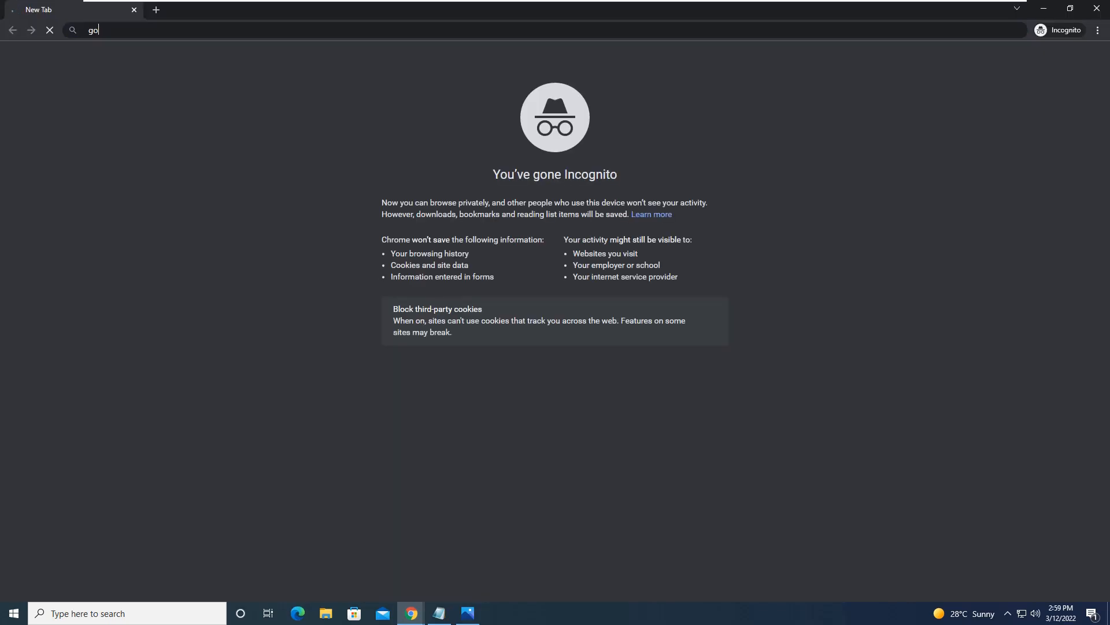
text(ogle.com)
key(Return)
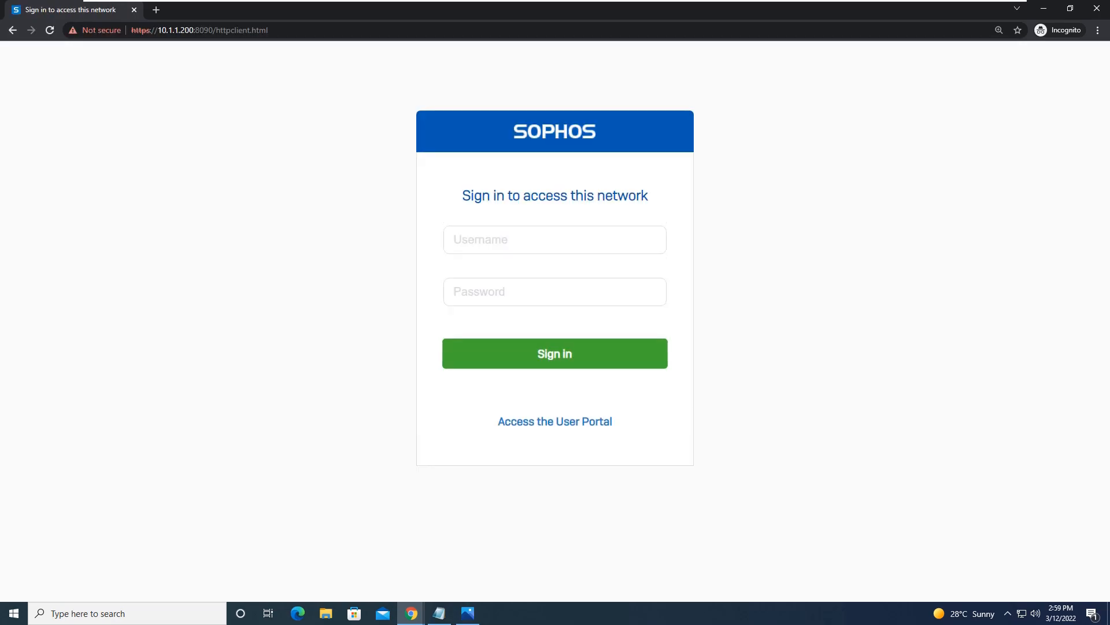
key(alt+Tab)
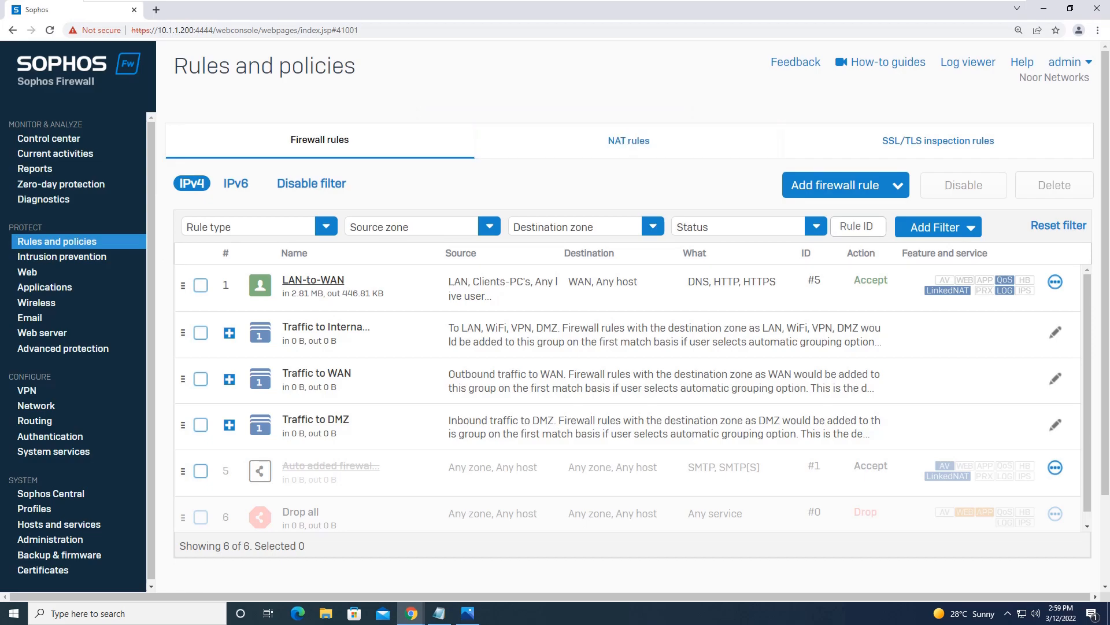
key(alt+Tab)
Step: Sign in on the captive portal with the network user's username and password
click(554, 240)
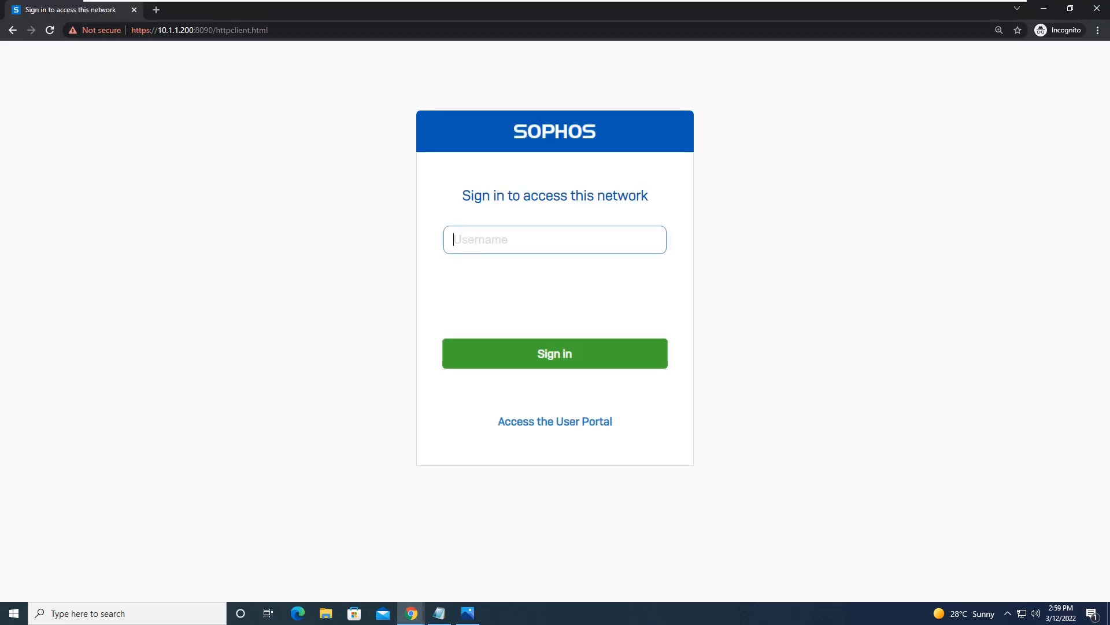
mouse_move(555, 0)
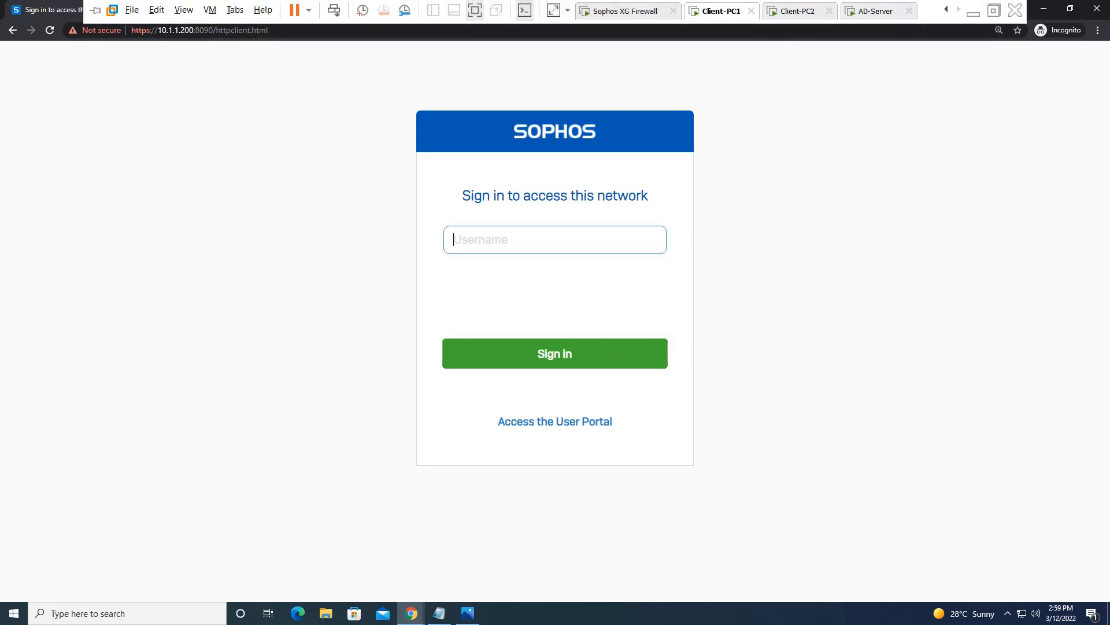
text(it)
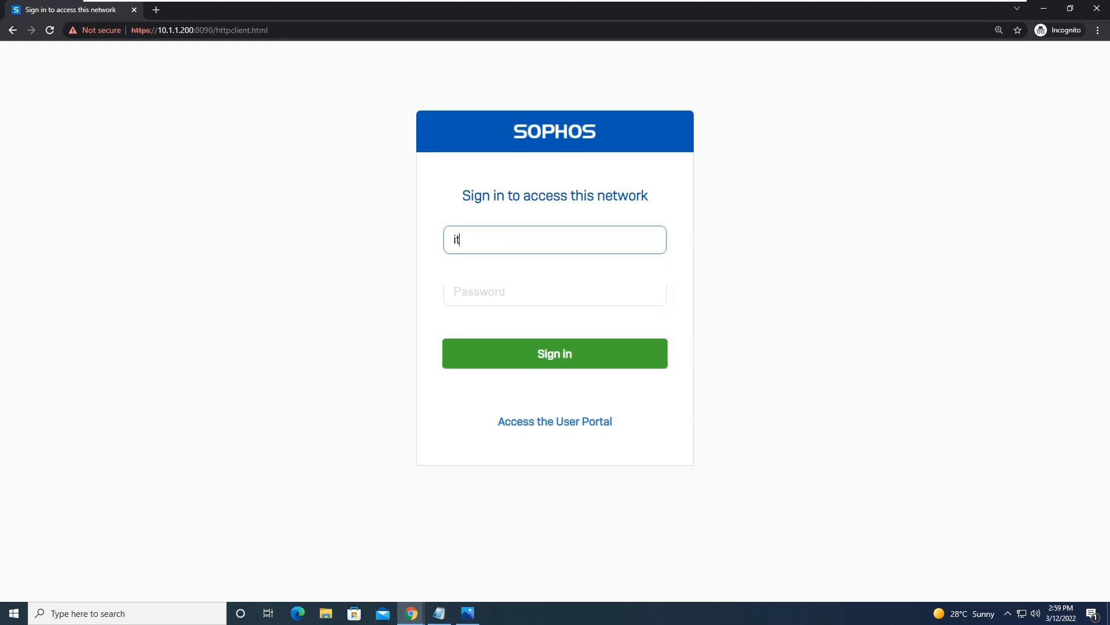
text(_admin)
key(Tab)
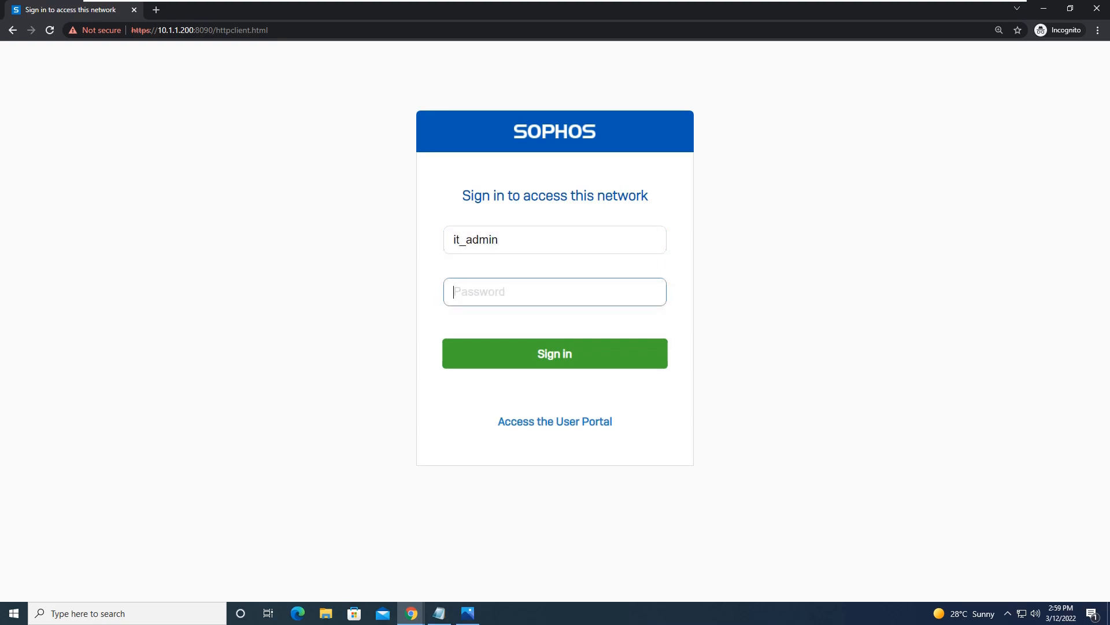
text(************)
key(Return)
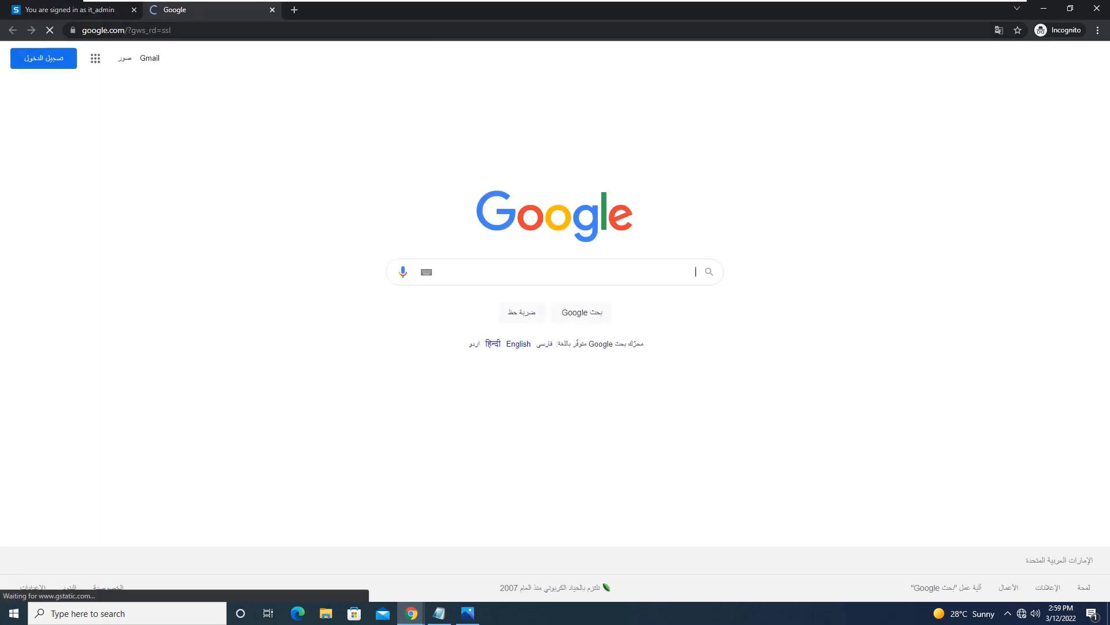
Step: Load yahoo.com in the incognito tab
key(ctrl+l)
text(yahoo.com)
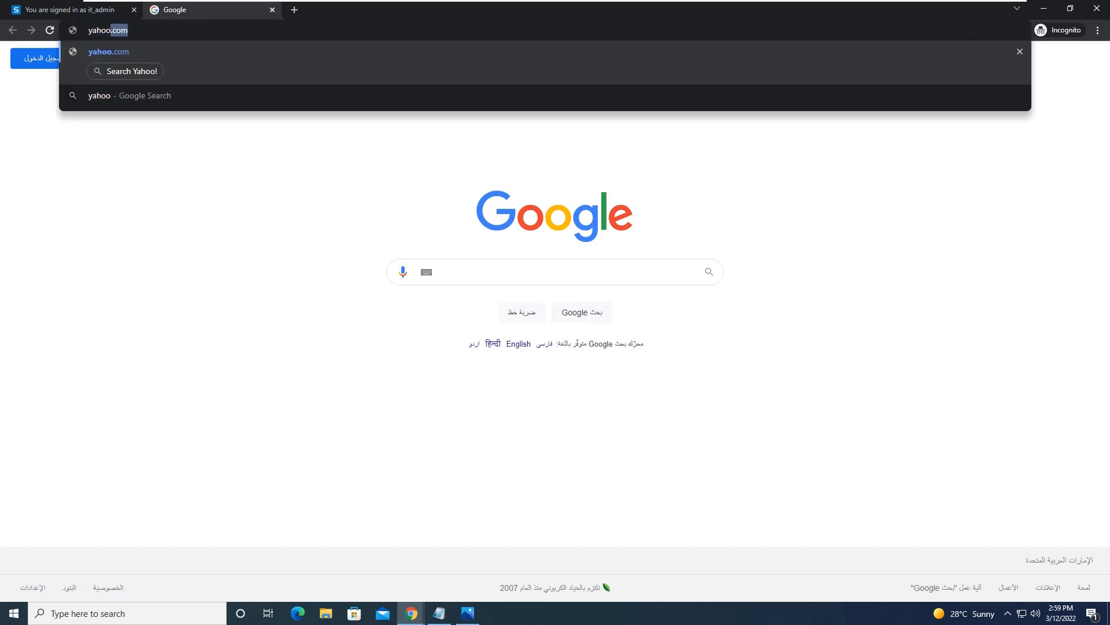
key(Return)
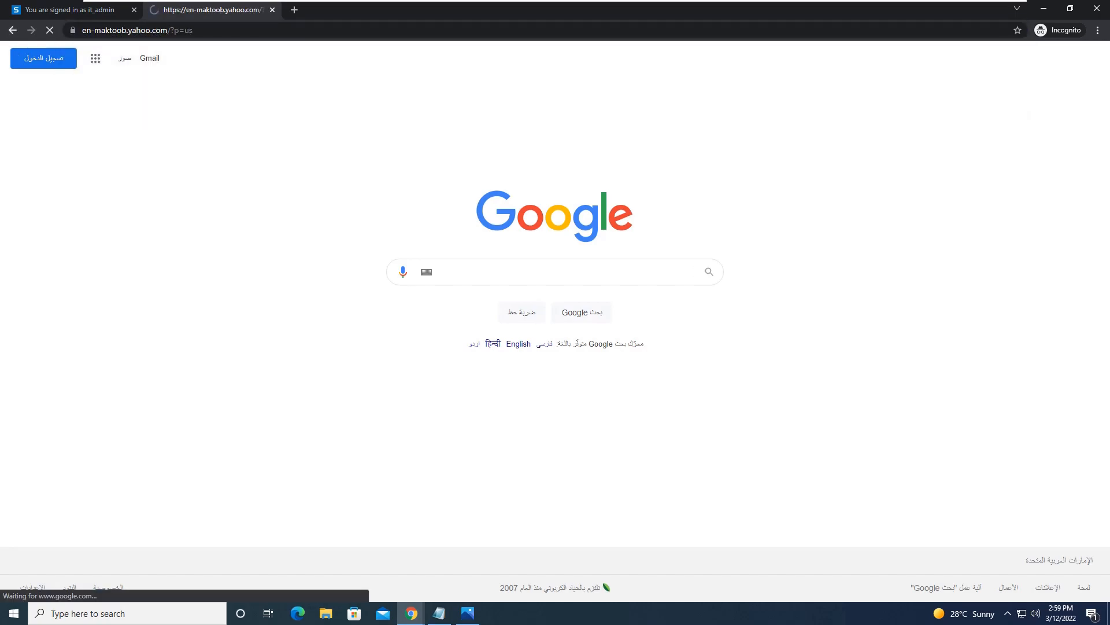
Step: Replace the address with youtube and load youtube.com in the same tab
key(ctrl+l)
text(yo)
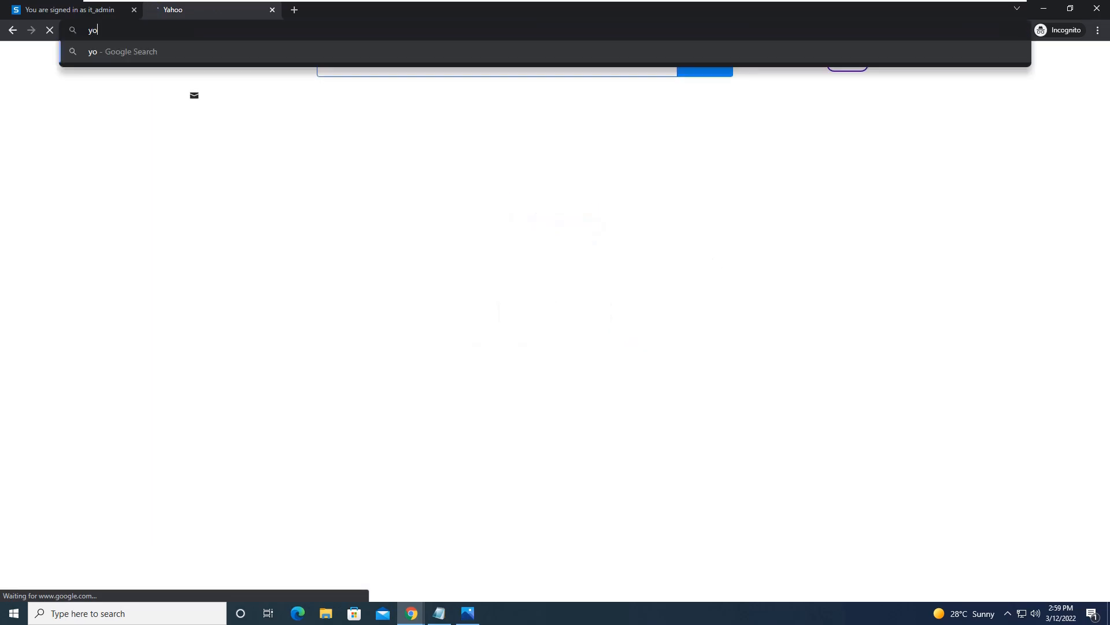
text(utube)
key(Return)
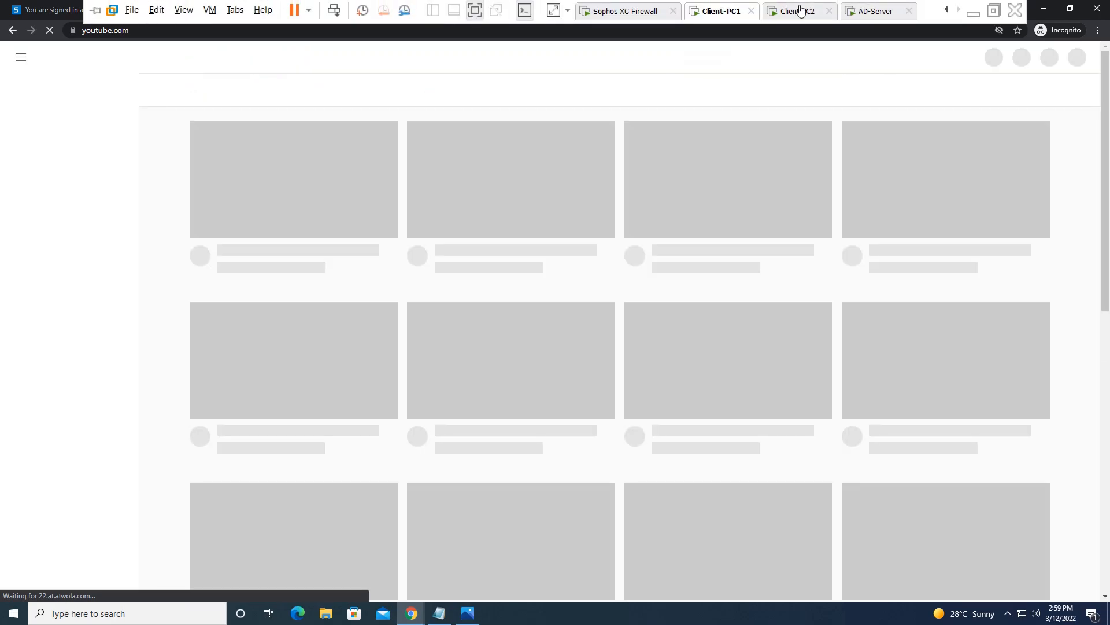
Step: On Client-PC2, send Ctrl+Alt+Del, dismiss the monitor layout error and return to the desktop
click(798, 11)
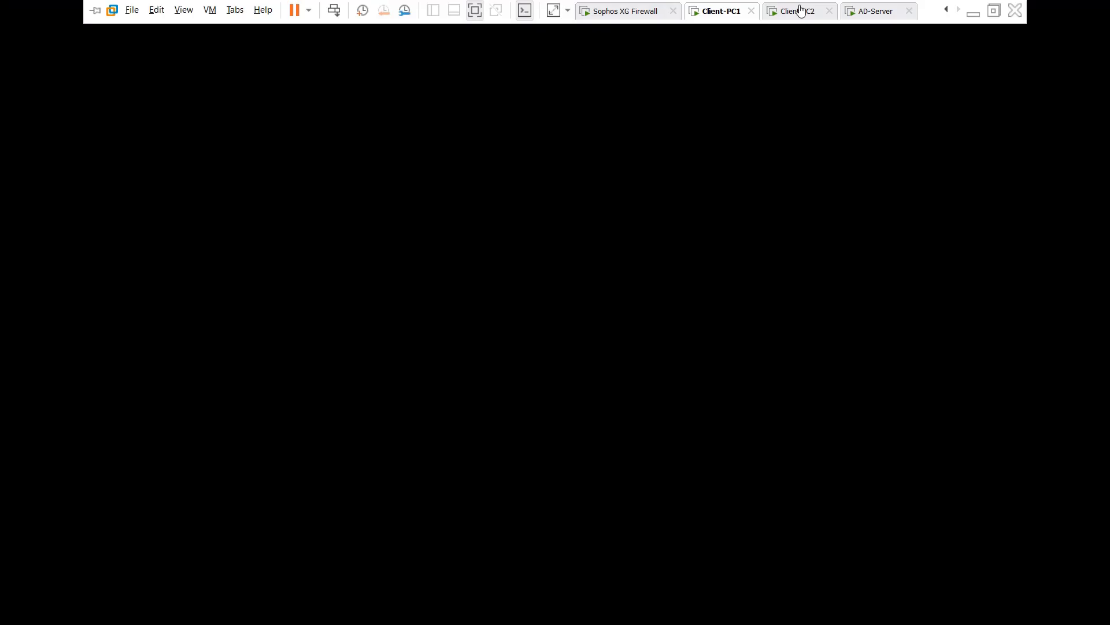
right_click(798, 11)
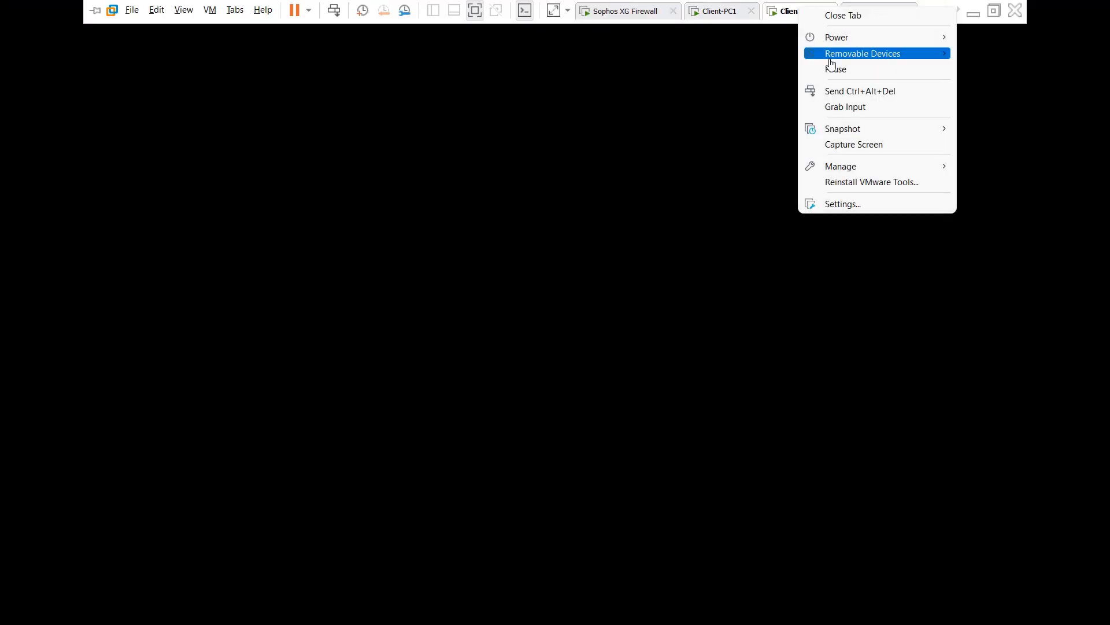
click(855, 92)
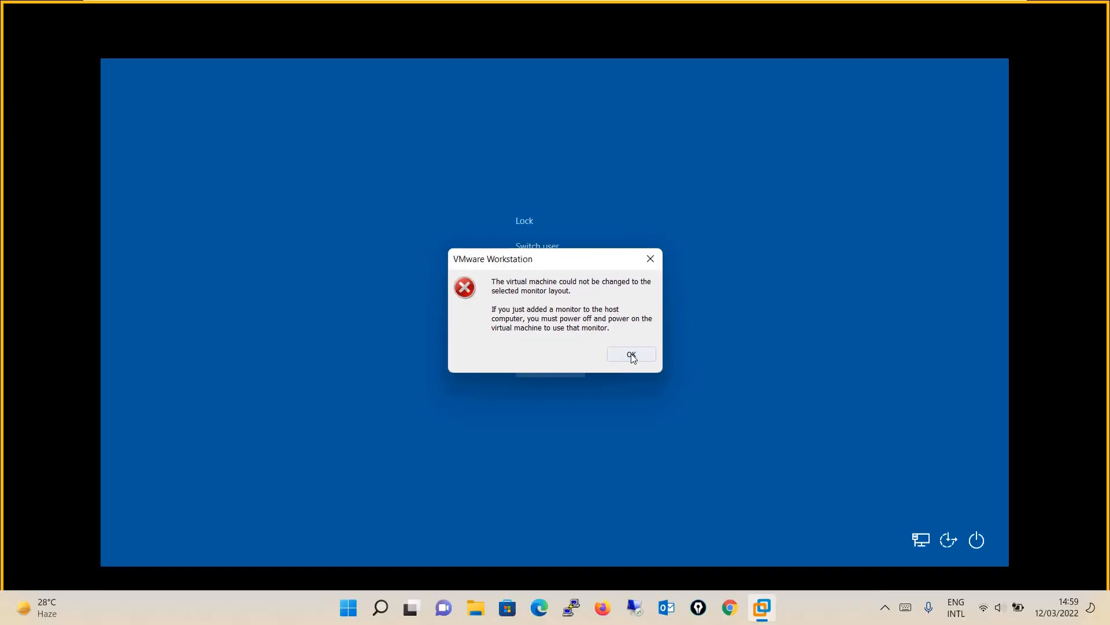
click(631, 354)
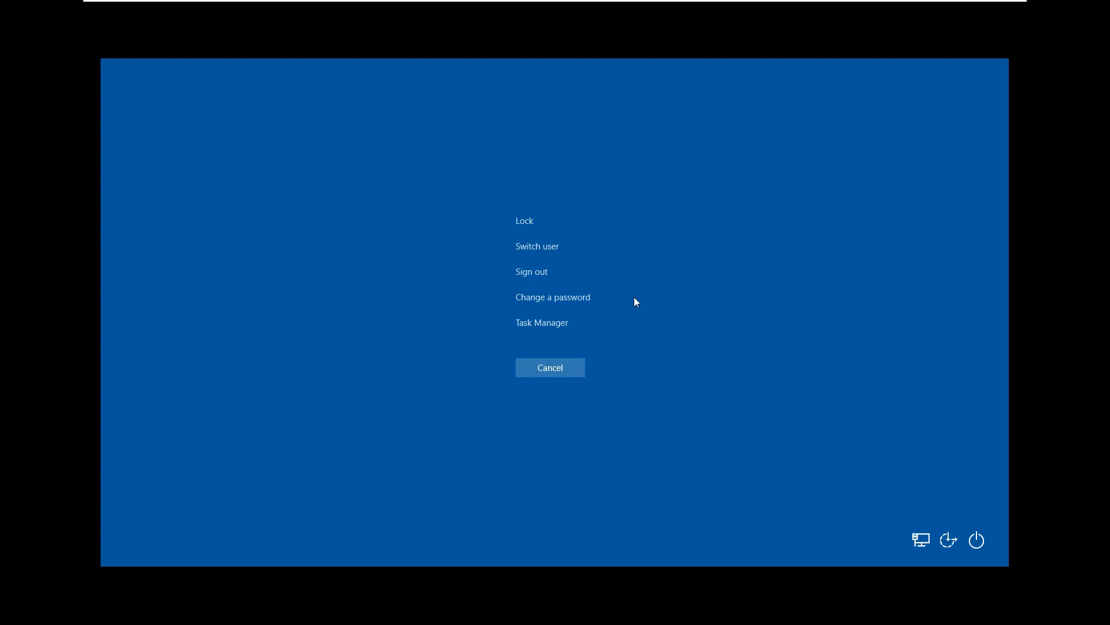
click(559, 369)
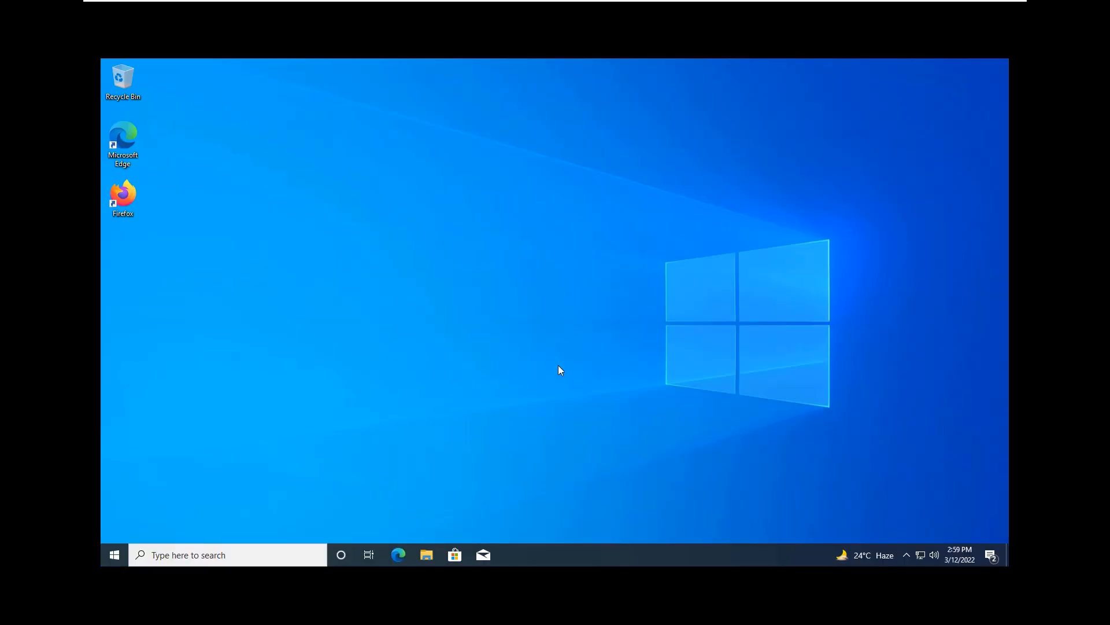
Step: Launch Firefox and try loading google.com, which shows Server Not Found
double_click(124, 203)
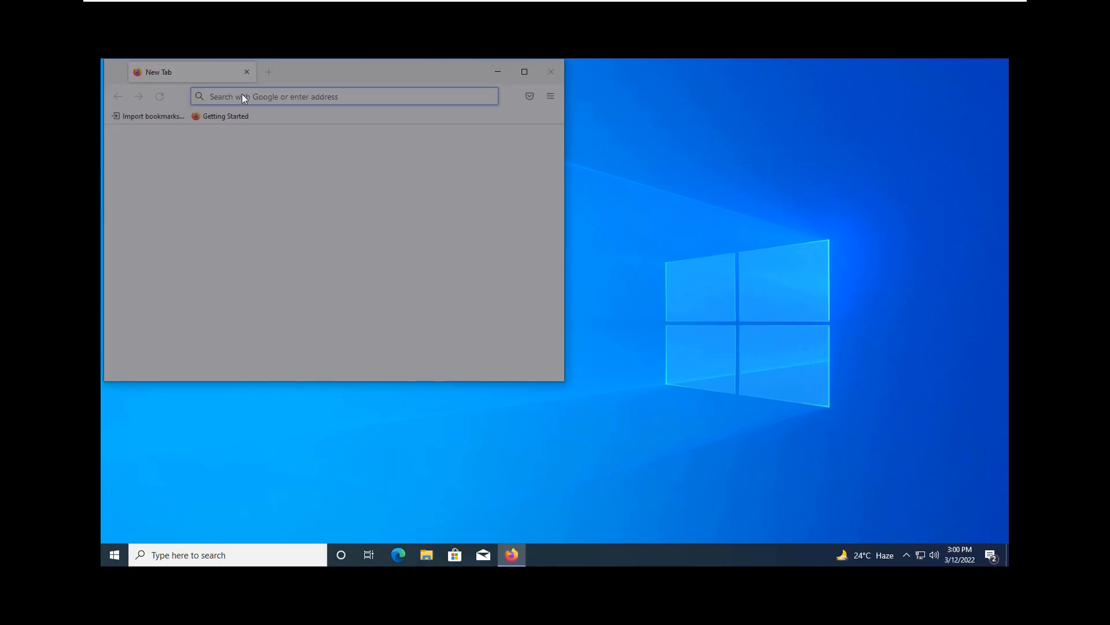
key(Escape)
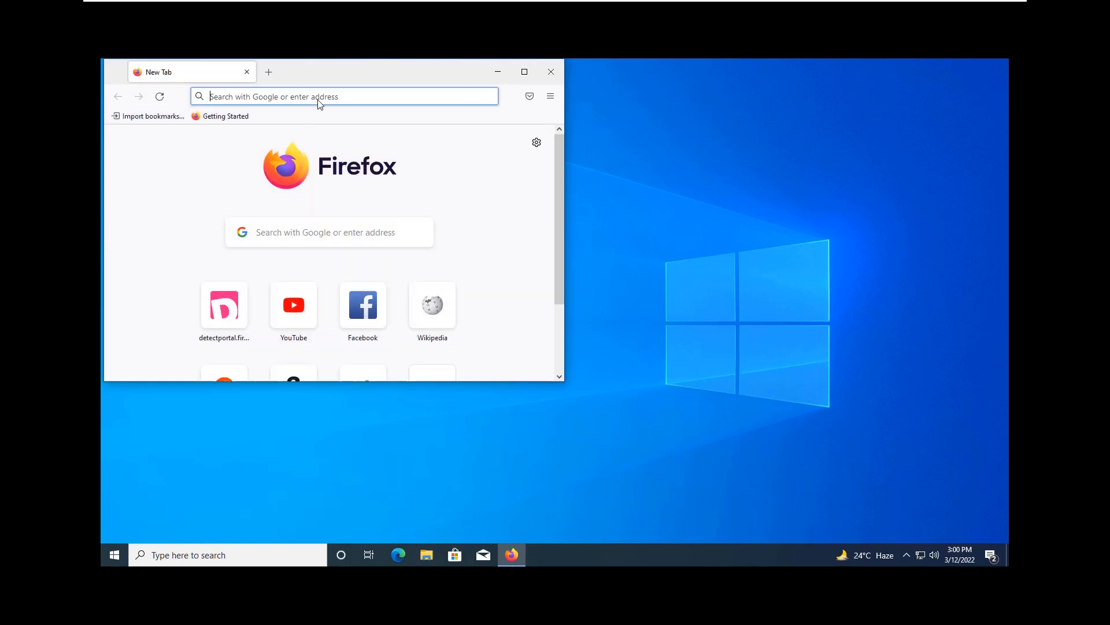
click(319, 102)
text(google)
key(Return)
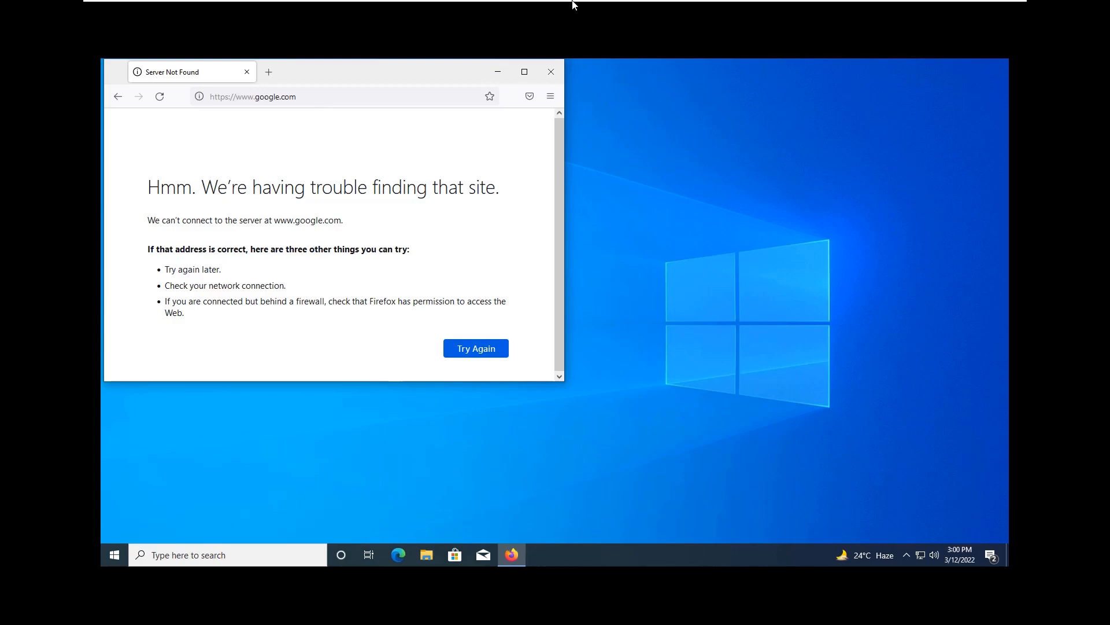
mouse_move(573, 3)
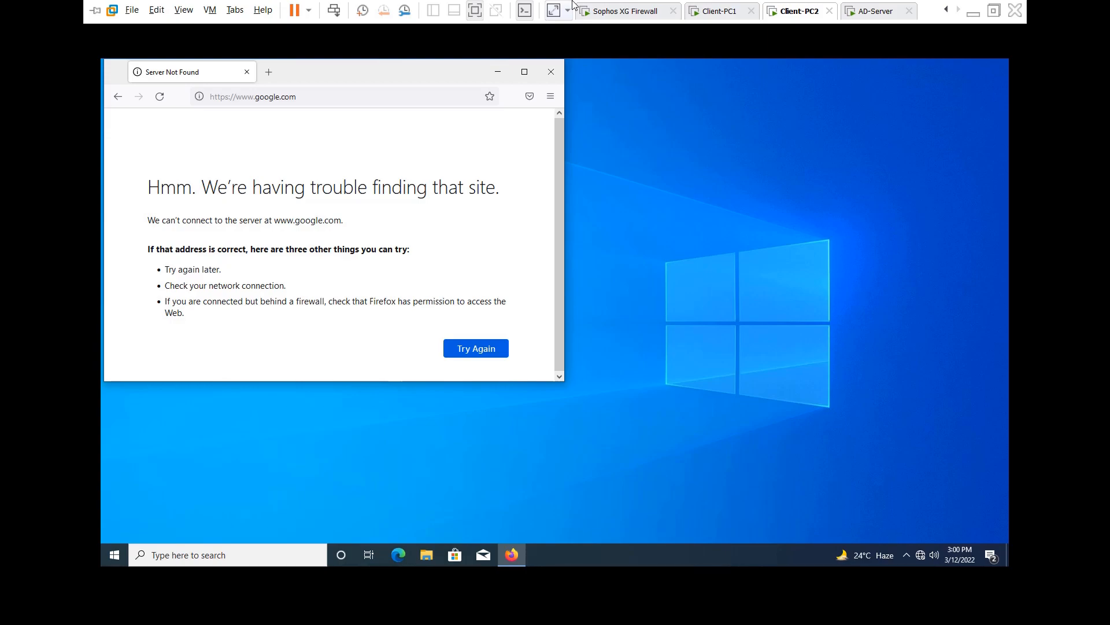
Step: Switch to the Client-PC1 machine to see the Sophos firewall rules list
click(721, 11)
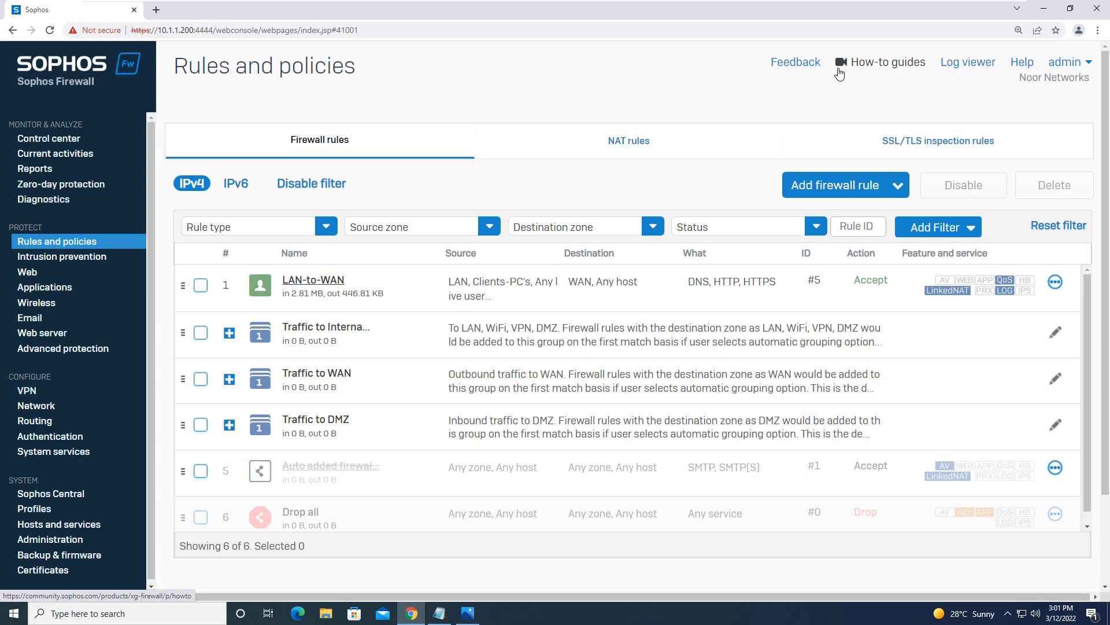
Step: Start a new firewall rule named DNS-Rule at the top, with no group and logging on
click(895, 187)
click(824, 228)
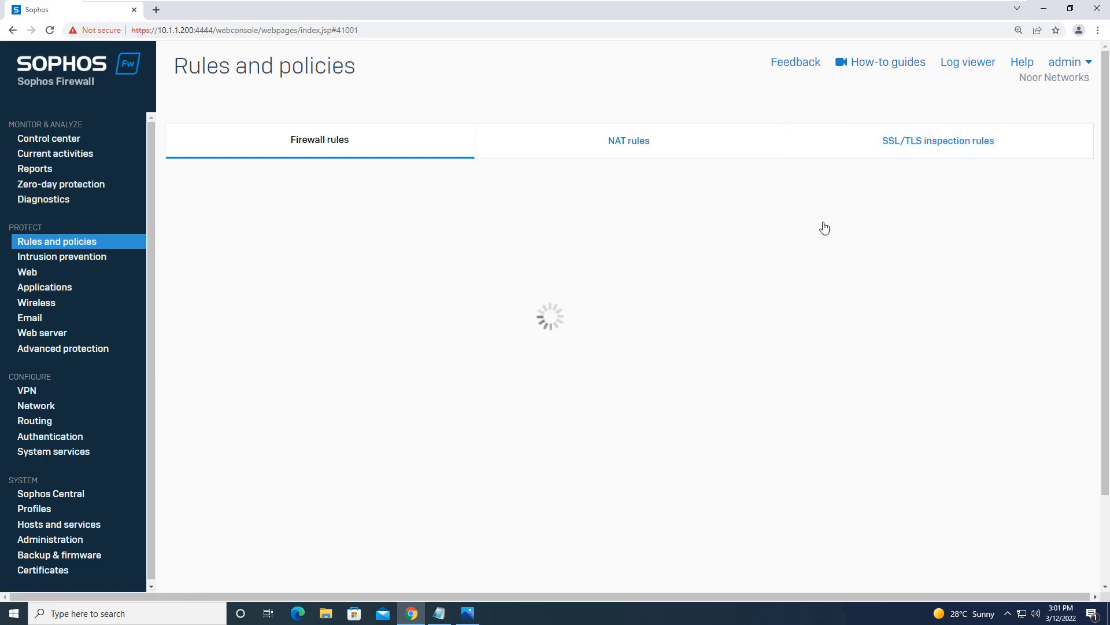
click(265, 176)
text(DNS-Rule)
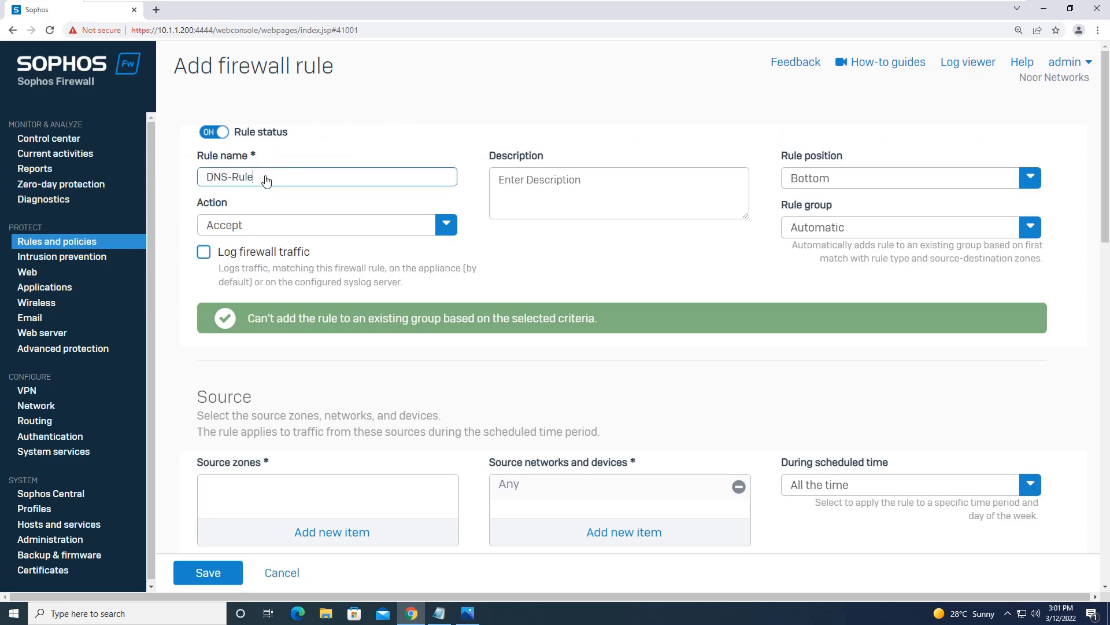
click(865, 179)
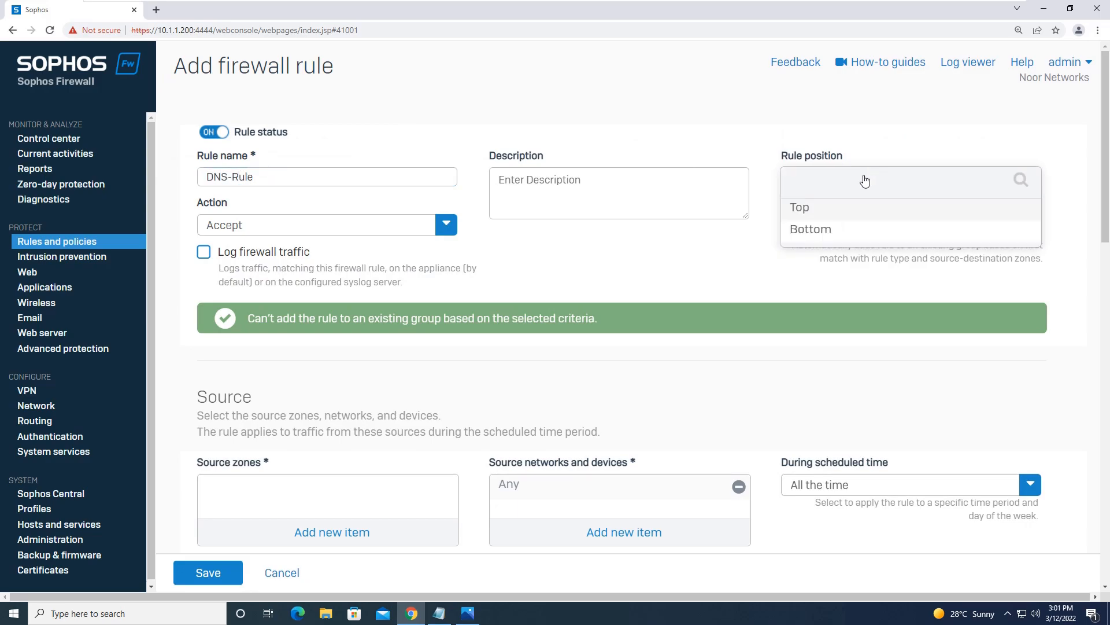
click(833, 210)
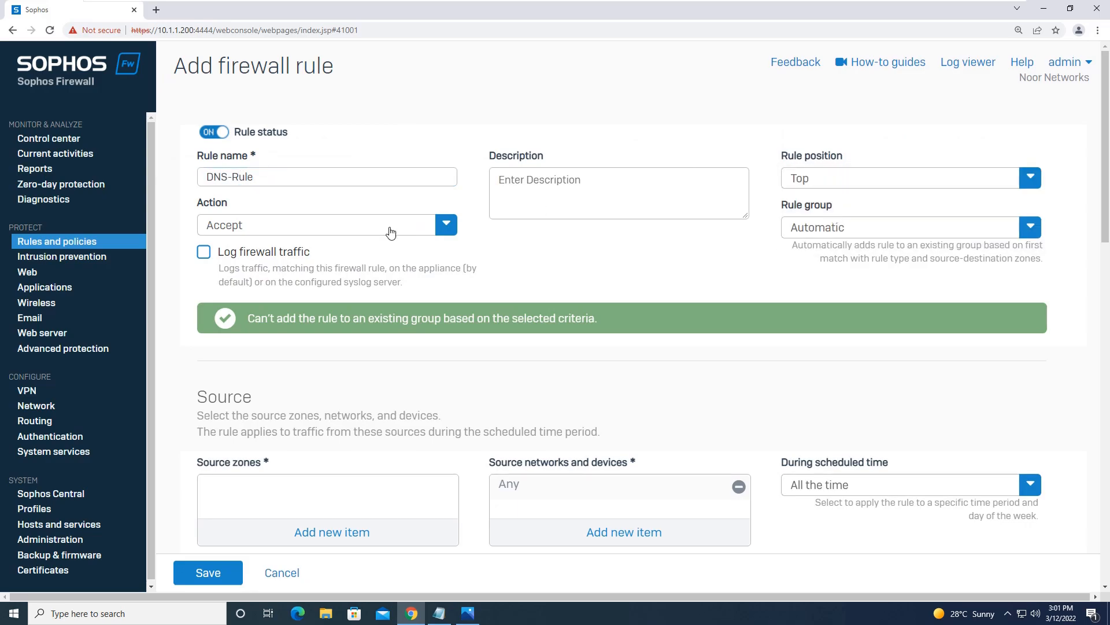
click(855, 231)
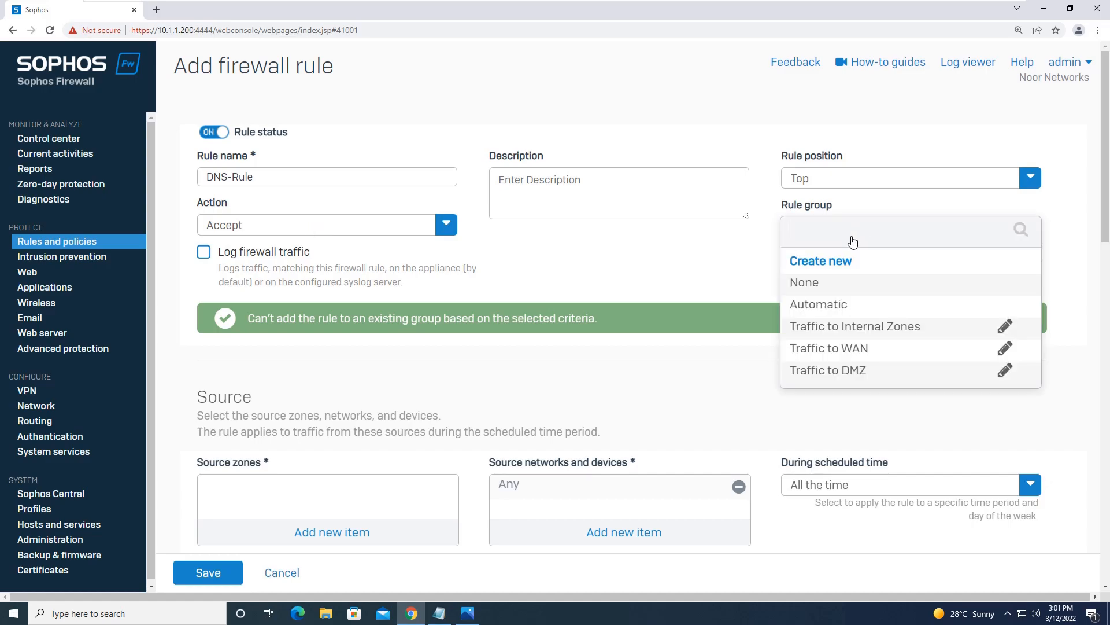
click(834, 284)
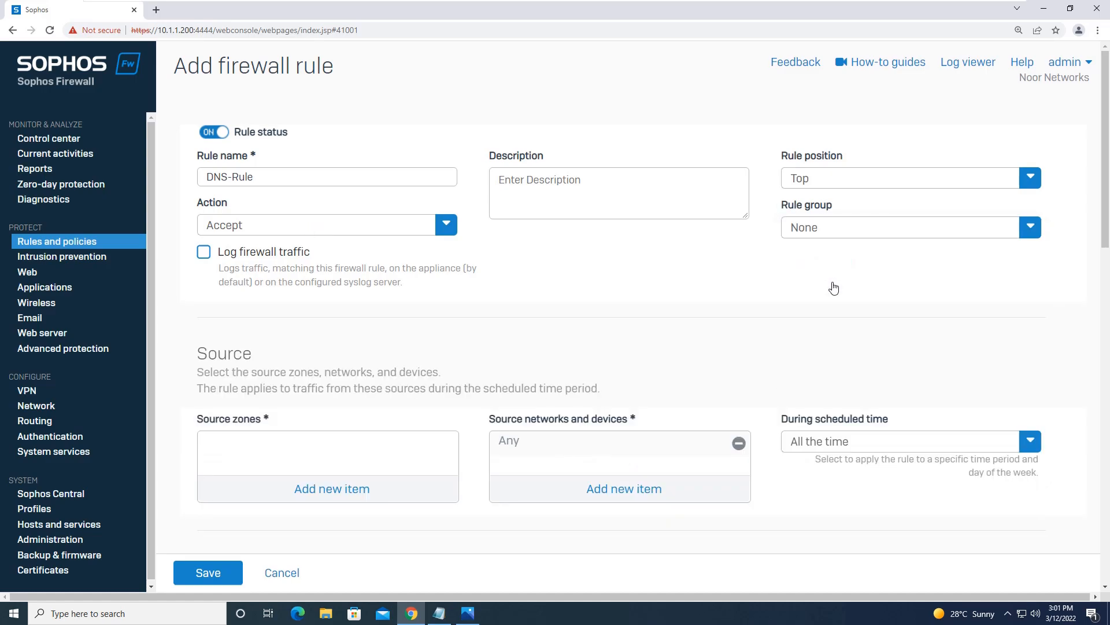
click(203, 253)
Step: Set the rule's source zone to LAN and destination zone to WAN
click(360, 485)
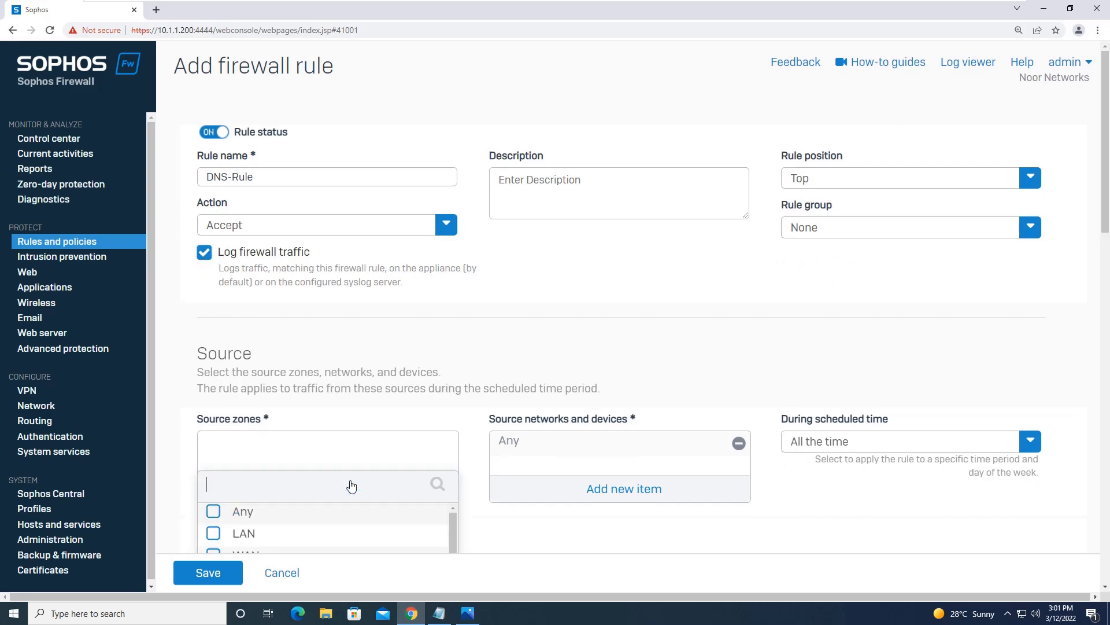
click(263, 440)
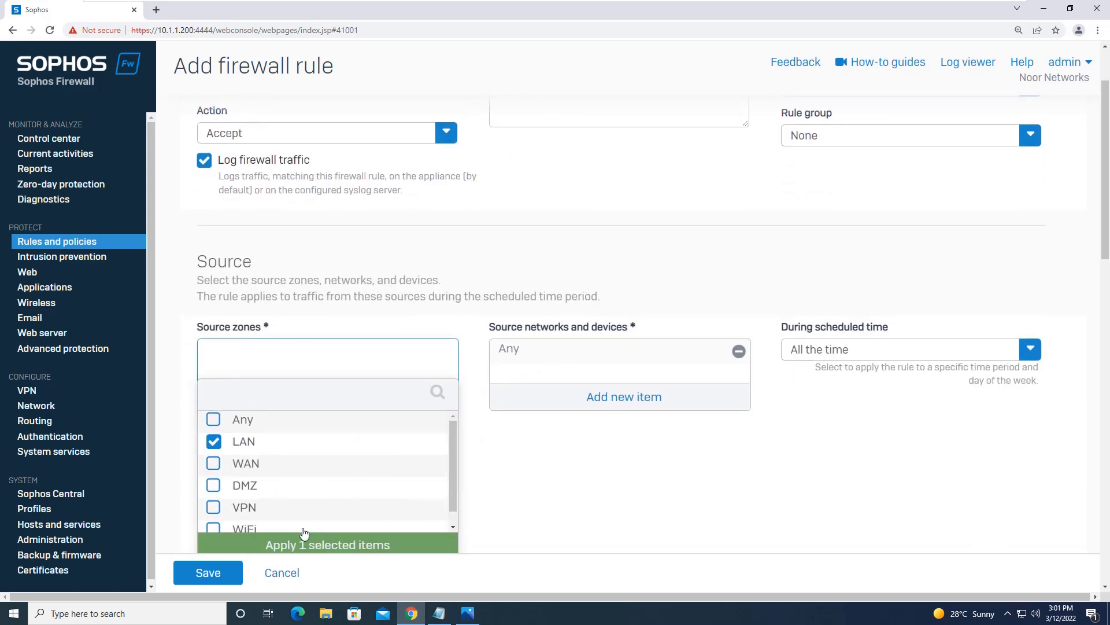
click(310, 545)
drag(1104, 234, 1105, 302)
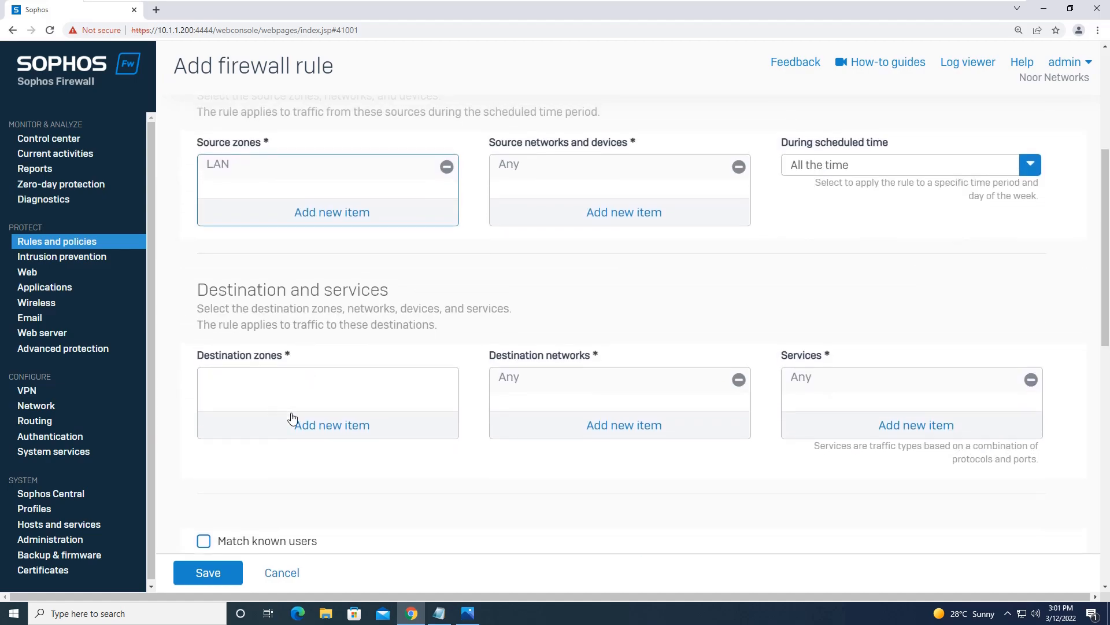
click(336, 428)
click(272, 466)
click(344, 544)
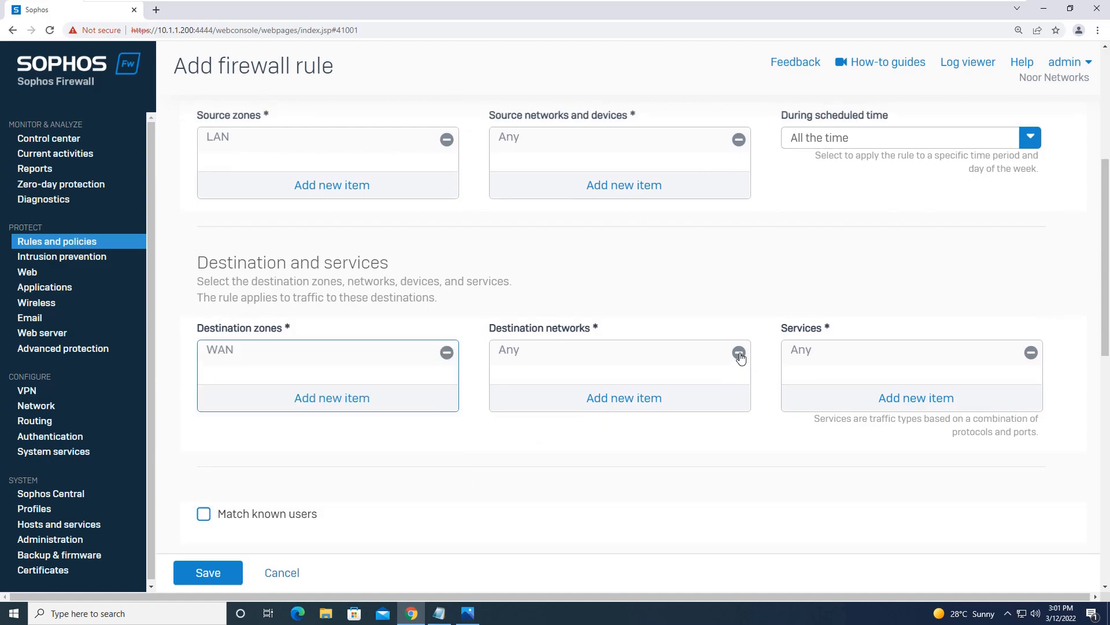
Step: Replace the Any service with DNS as the rule's only service
click(1030, 353)
click(927, 399)
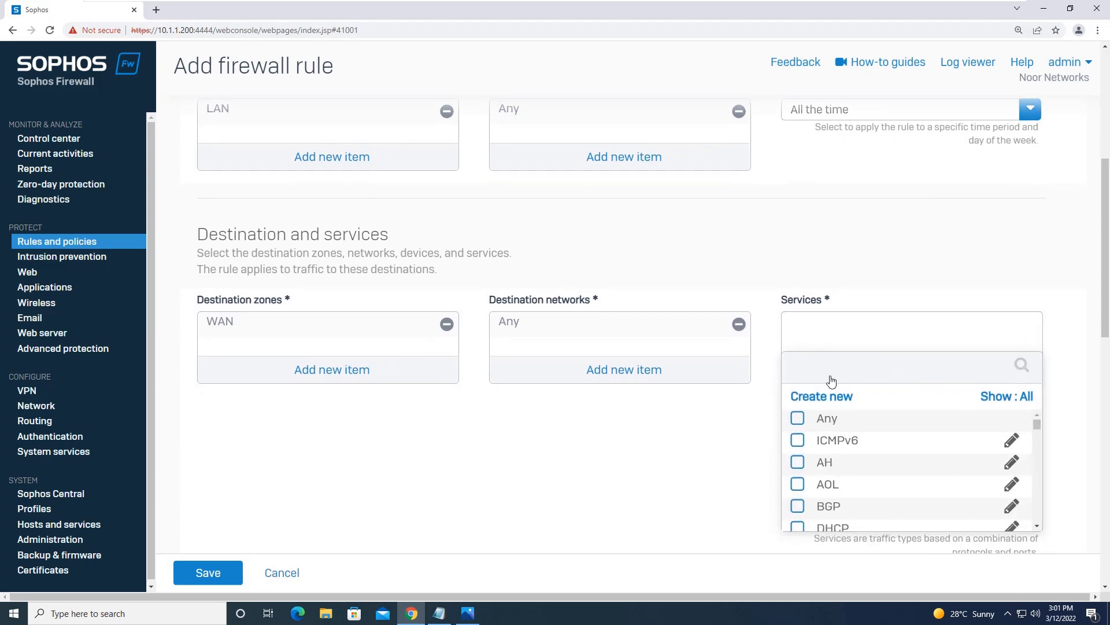
text(DNS)
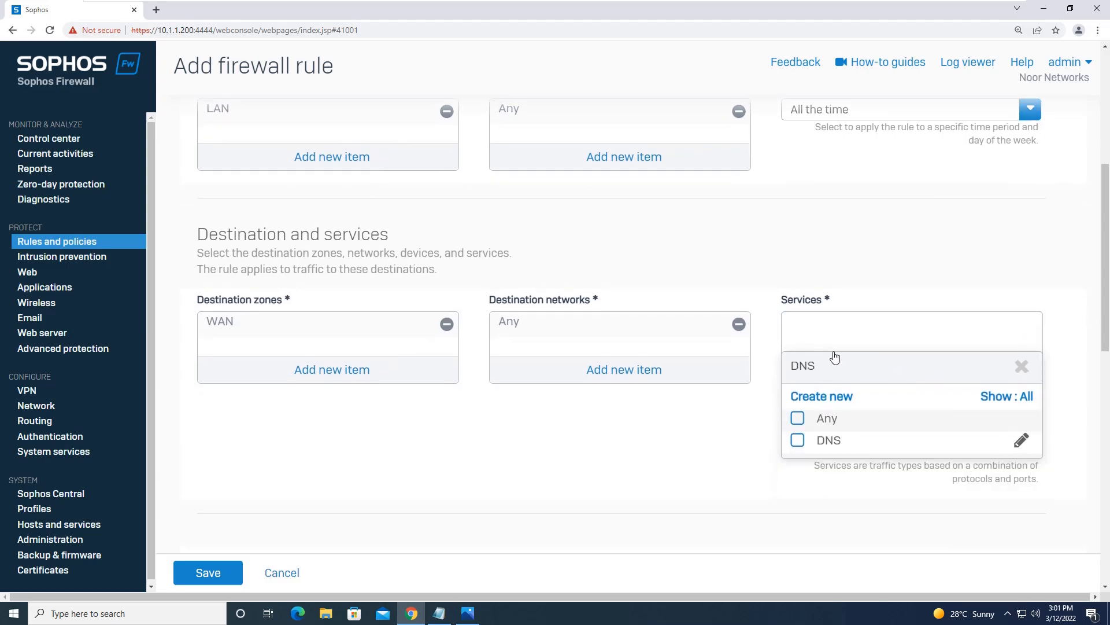
click(836, 448)
click(855, 468)
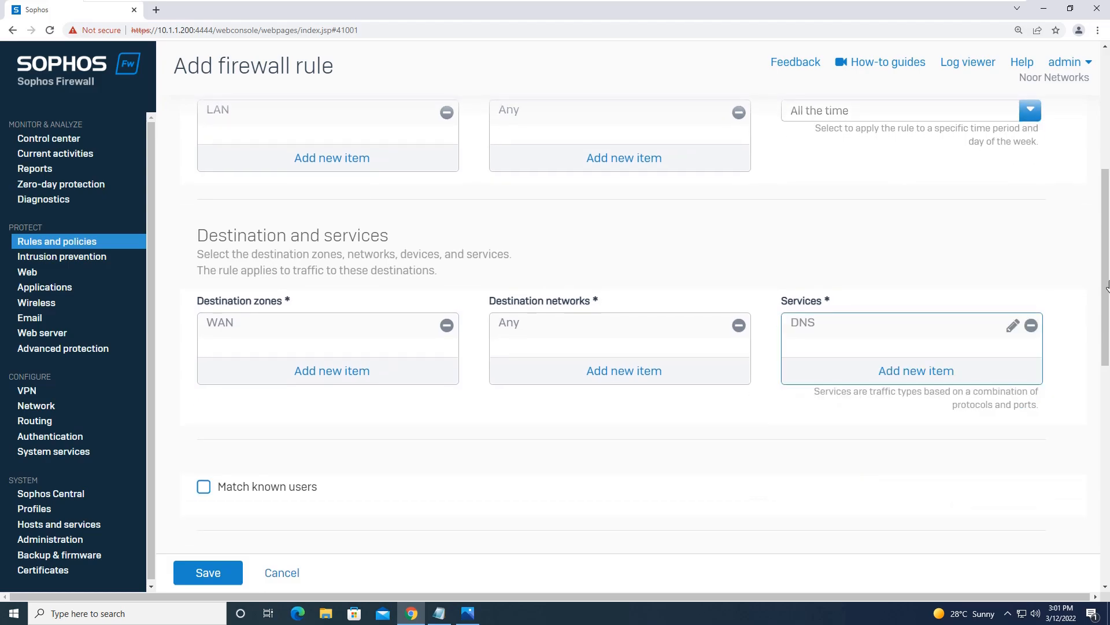
scroll(1097, 394, down, 3)
scroll(1097, 394, down, 3)
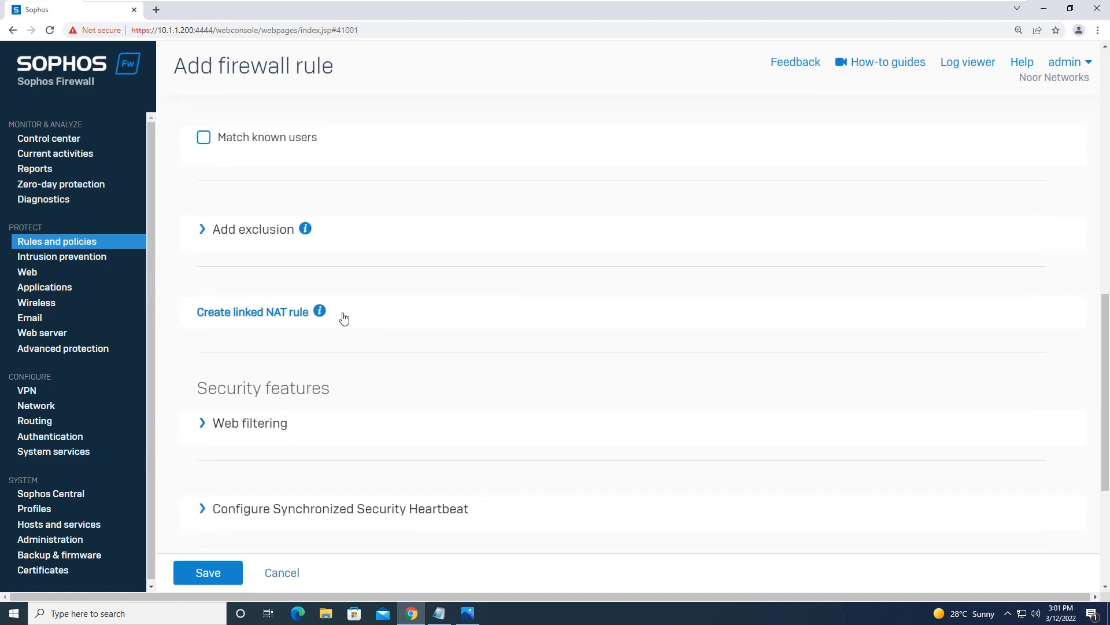
Step: Create a linked NAT rule for DNS-Rule with MASQ source translation and save it
click(258, 315)
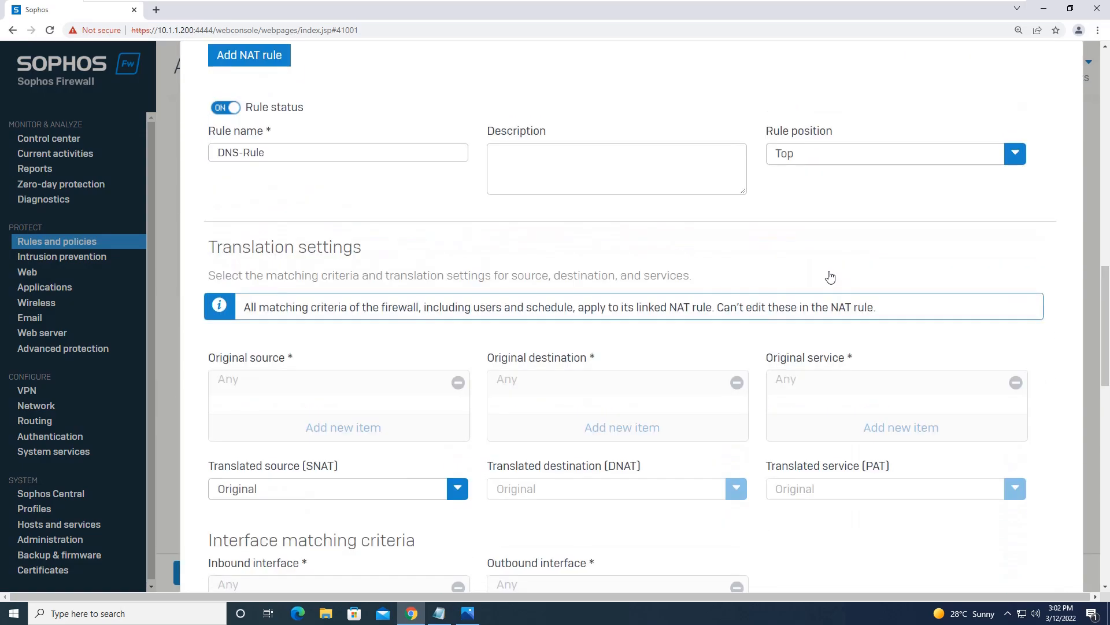
click(328, 489)
click(314, 442)
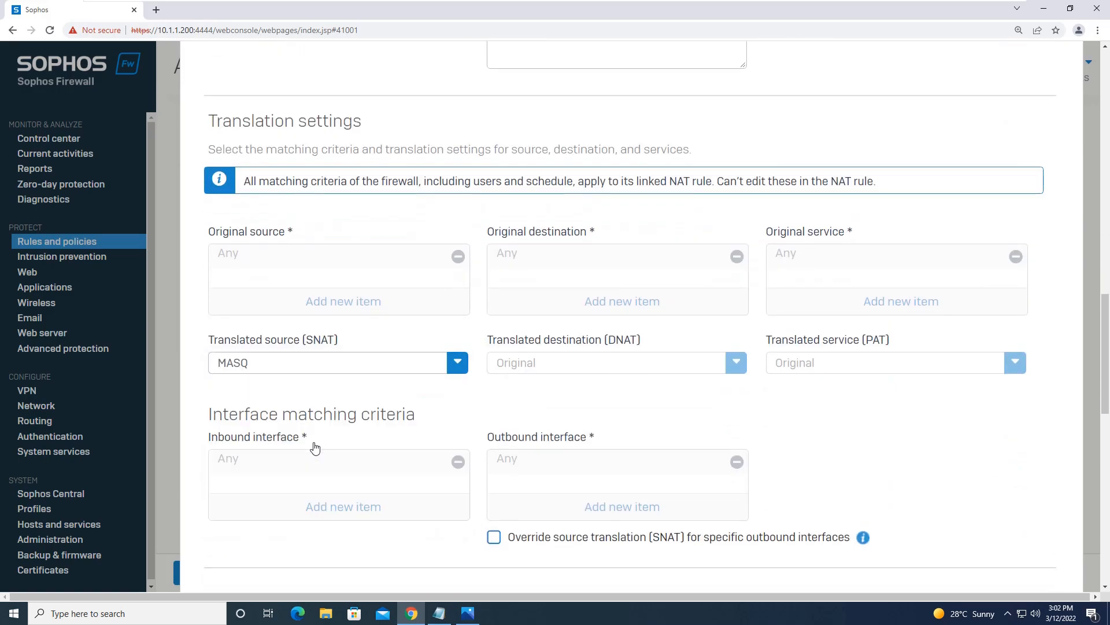
drag(1106, 294, 1106, 360)
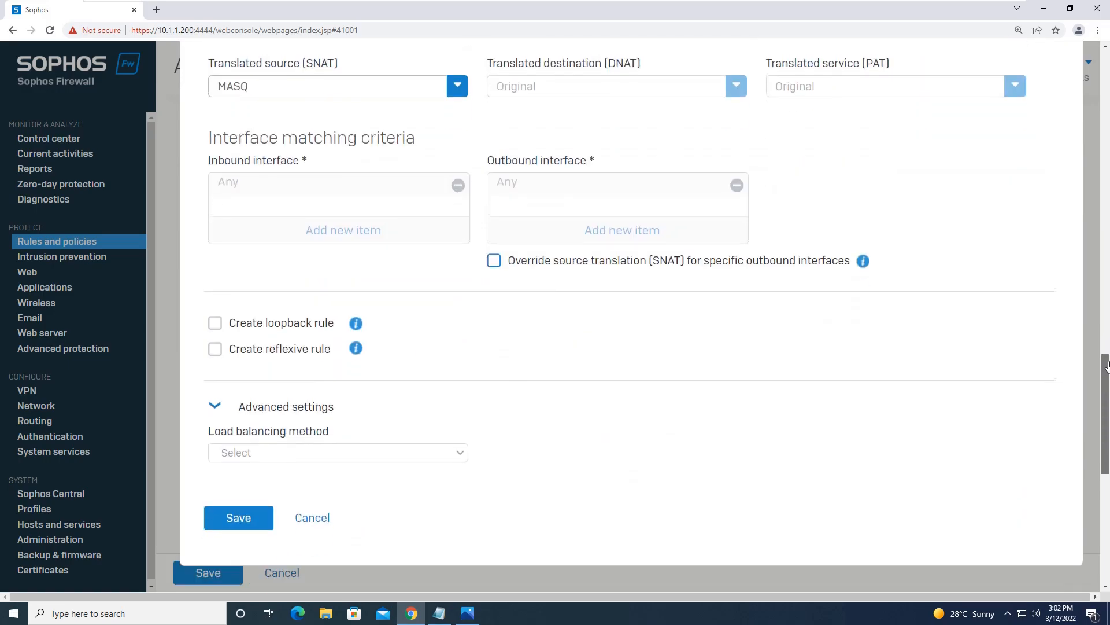
click(226, 522)
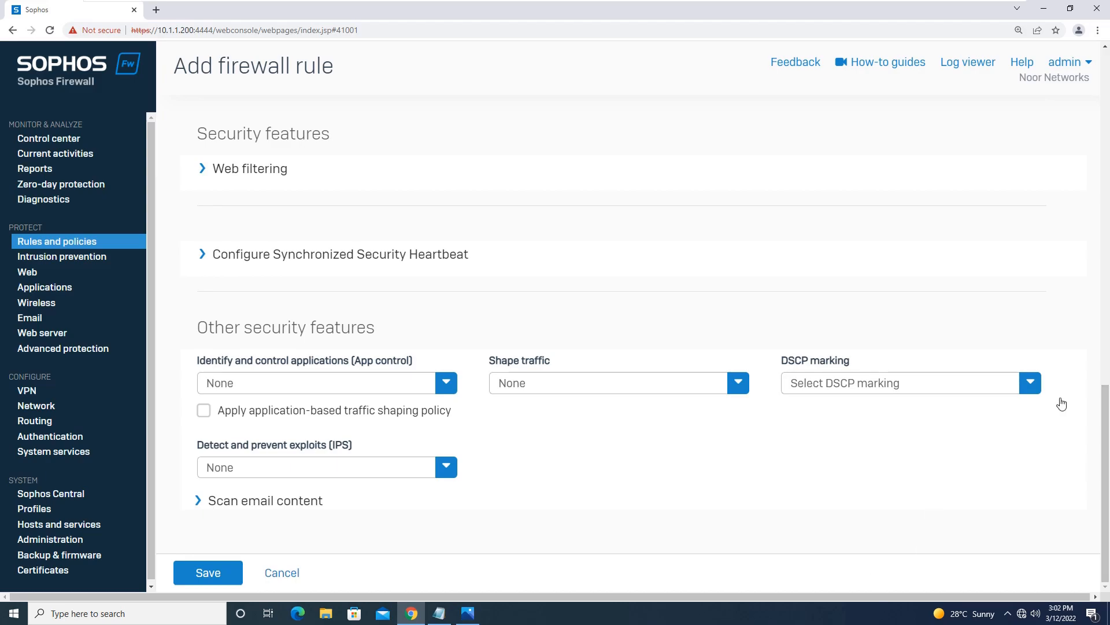
Step: Save the DNS-Rule firewall rule and wait for the success confirmation
click(196, 575)
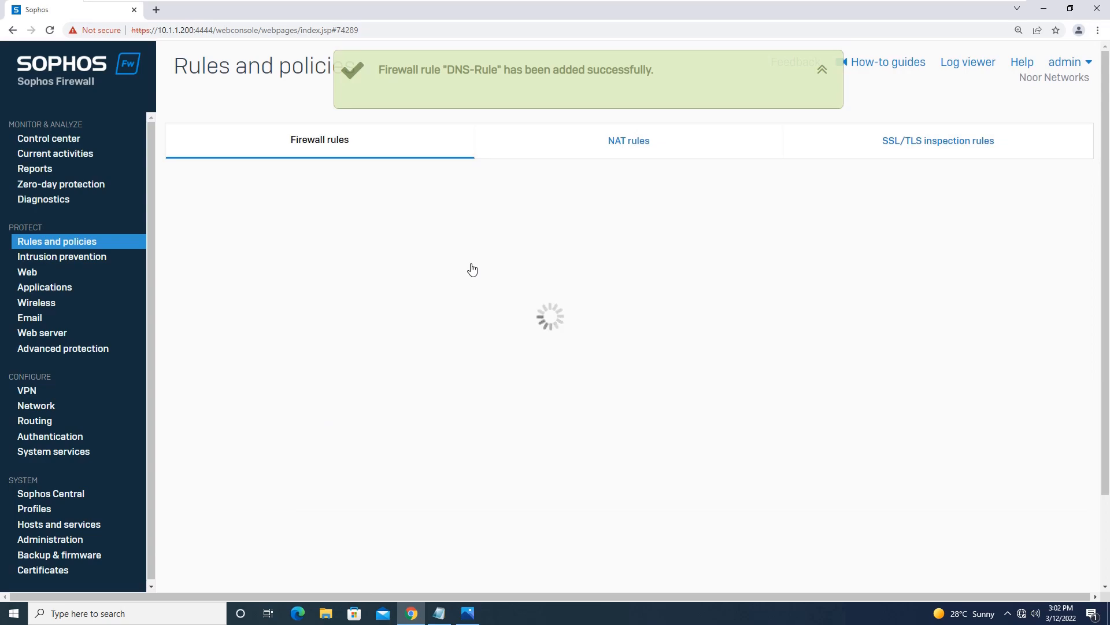
mouse_move(604, 3)
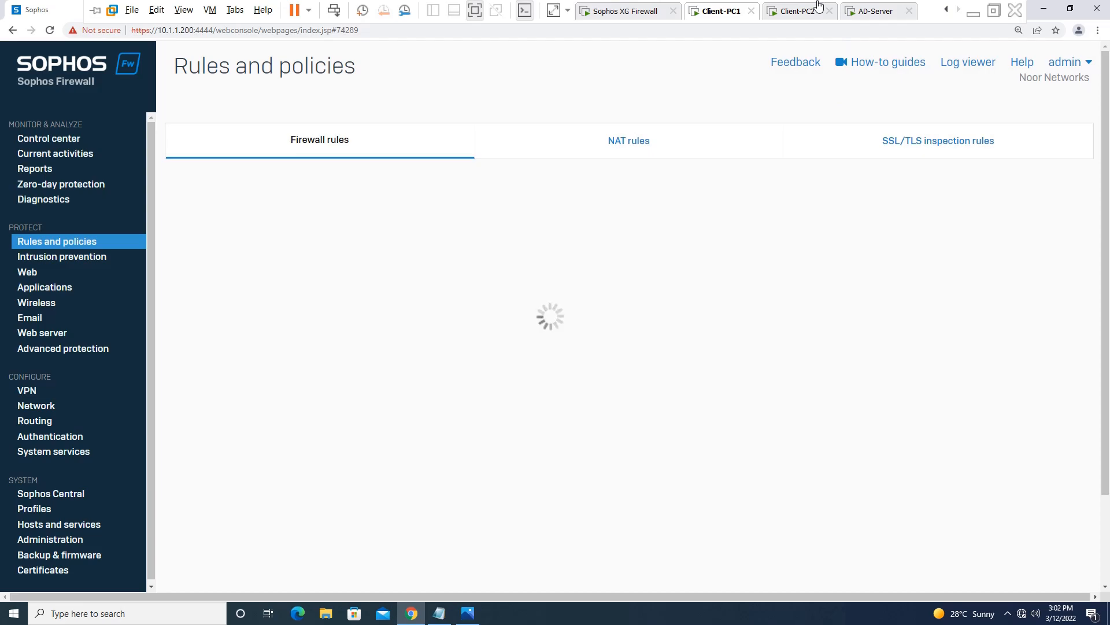
Step: On Client-PC2, restart Firefox and go to google.com, now getting a network login prompt
click(801, 11)
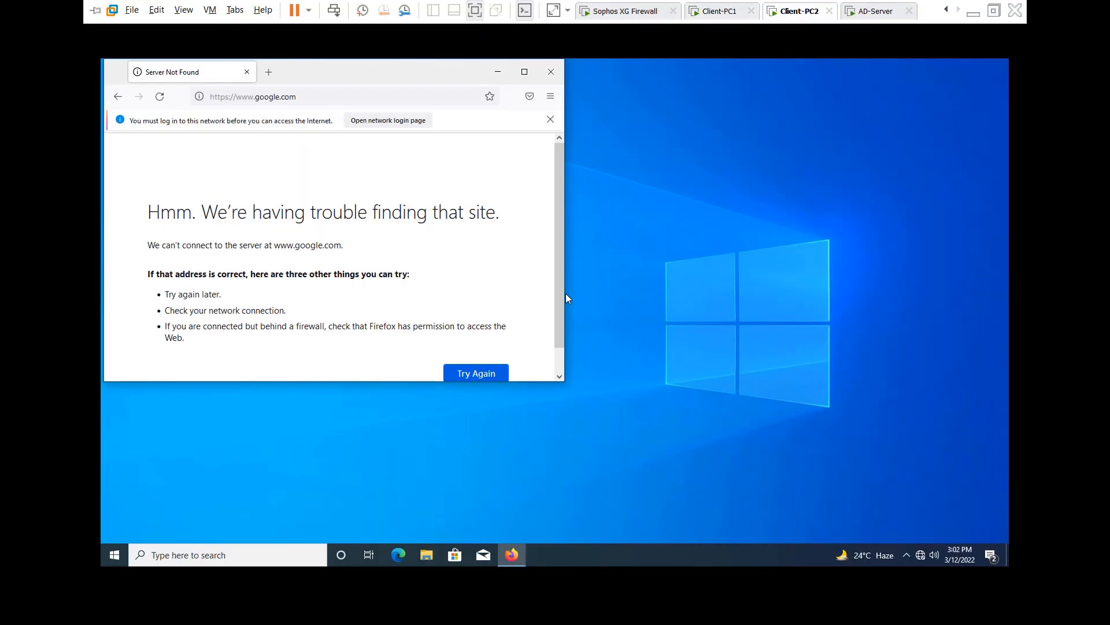
click(247, 71)
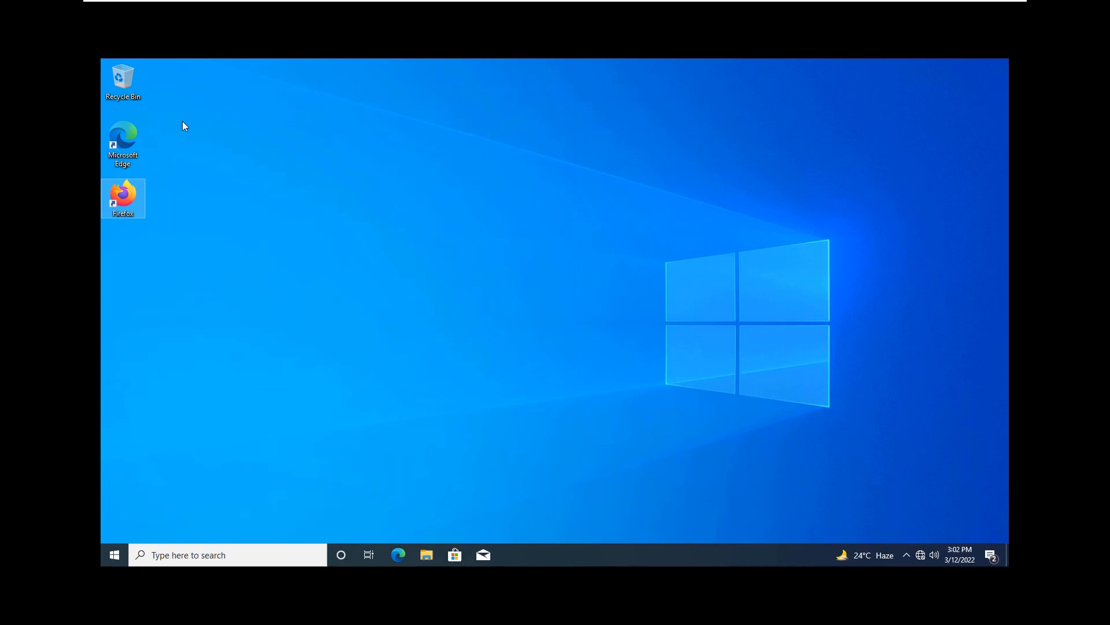
double_click(133, 197)
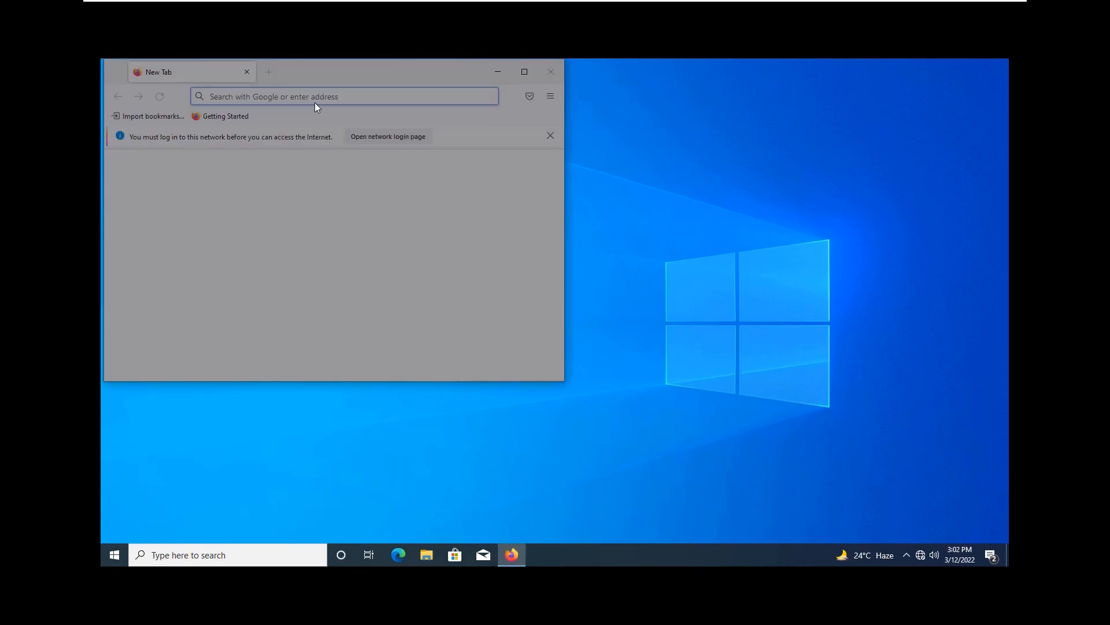
click(317, 96)
text(google.com/)
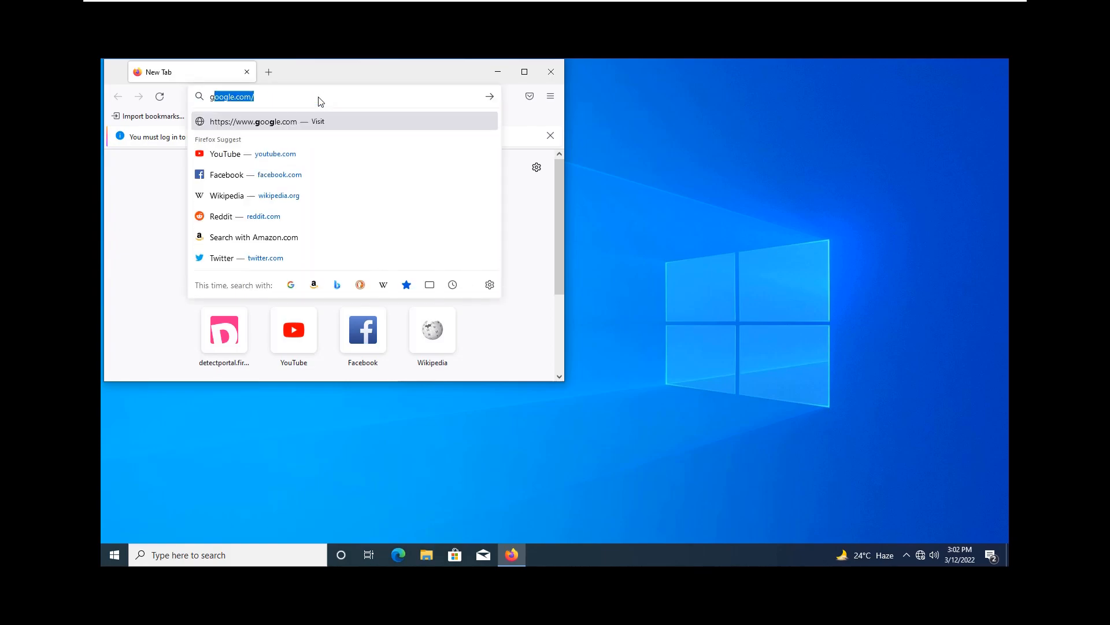
key(Return)
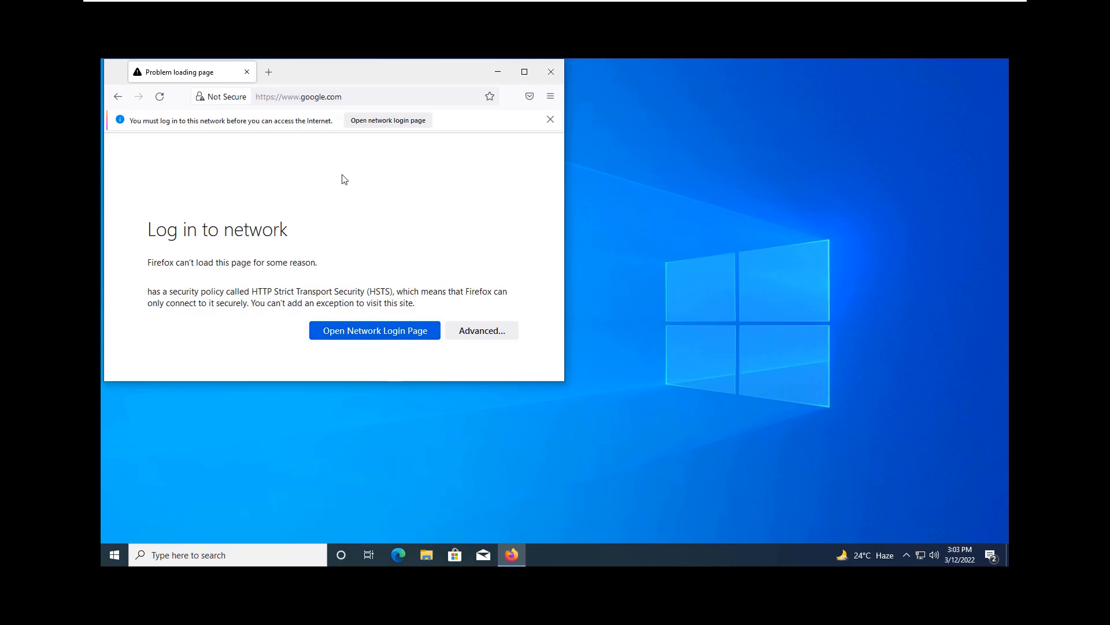
Step: Sign in on the Sophos captive portal with the user's username and password, then dismiss the notice
click(403, 332)
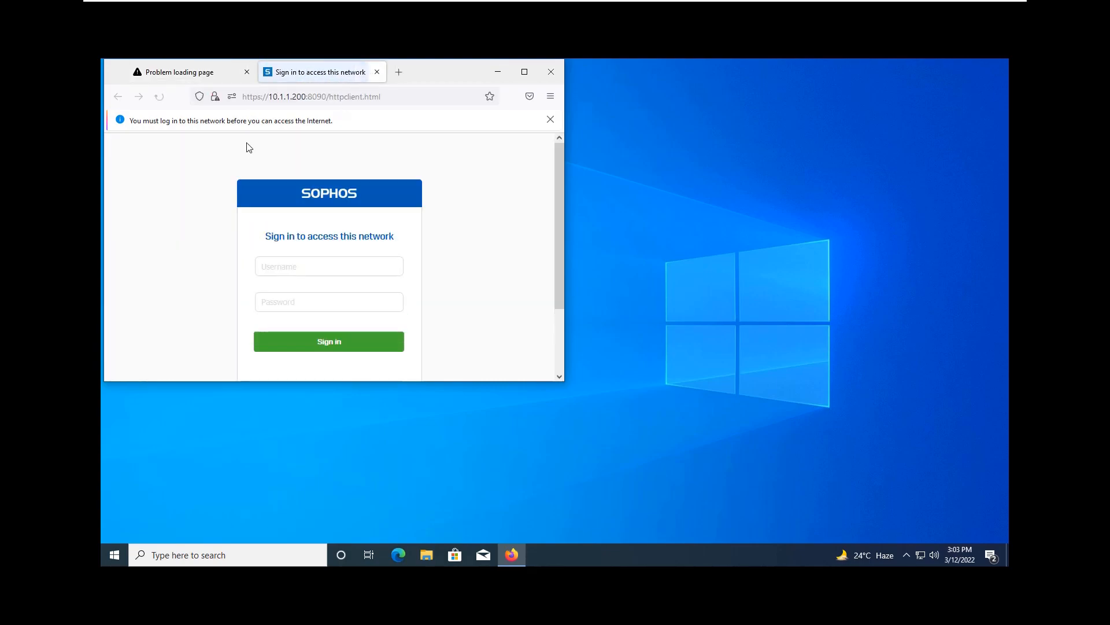
click(355, 273)
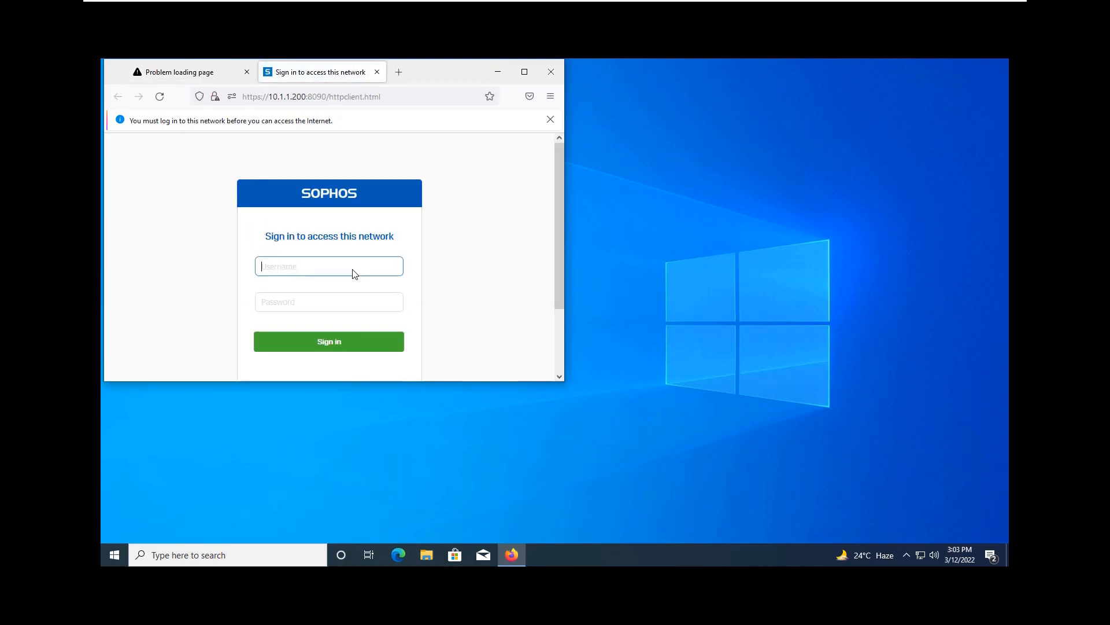
text(it_consultant)
key(Tab)
text(•)
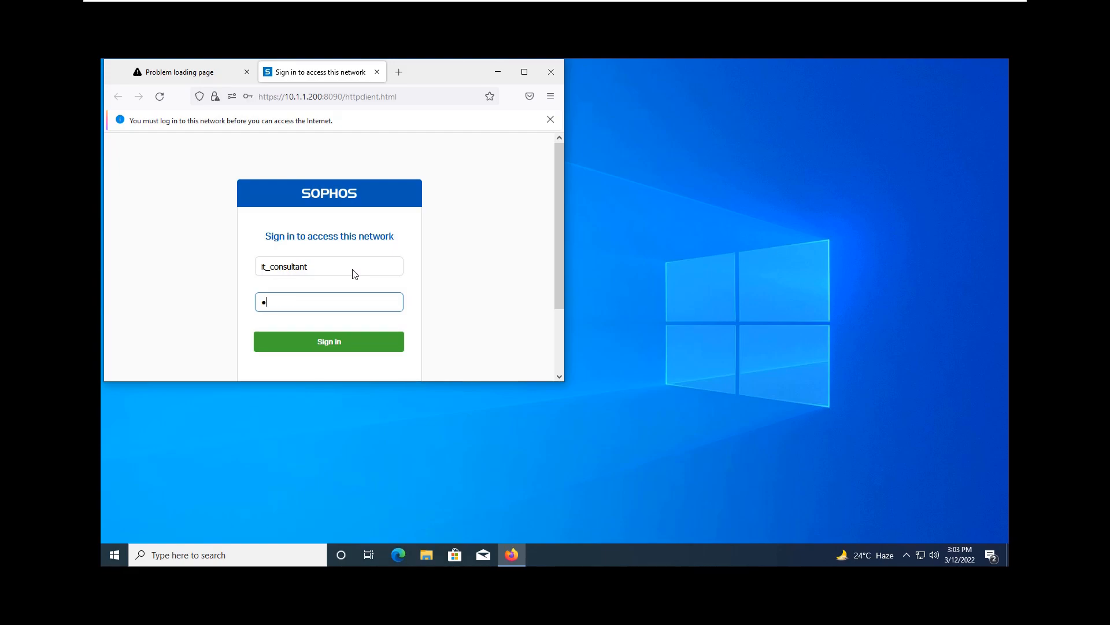
text(•)
key(Return)
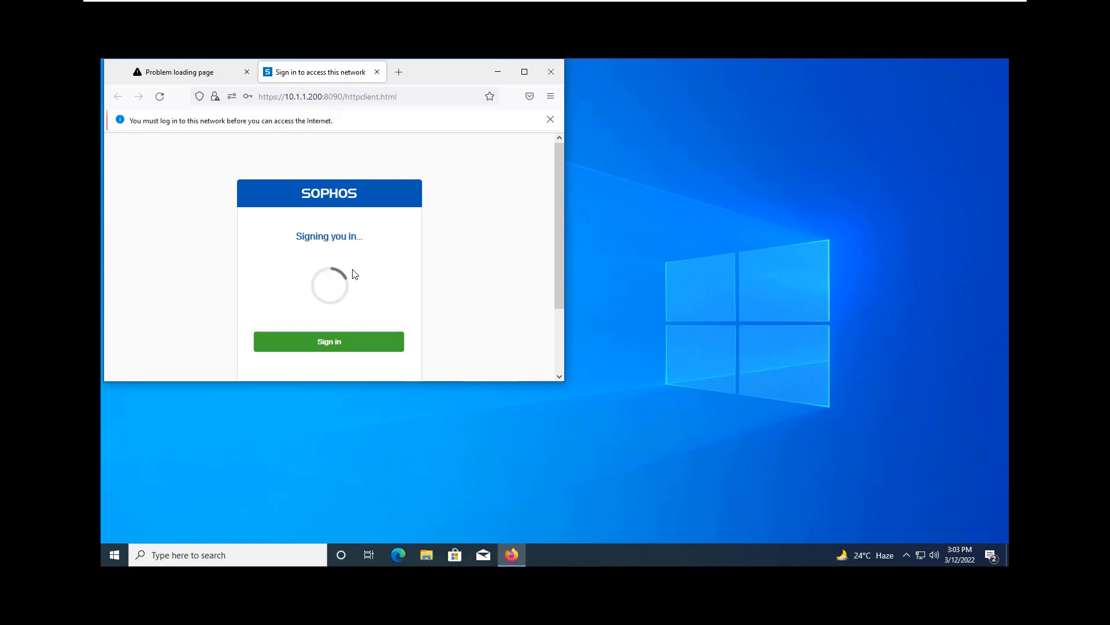
click(550, 120)
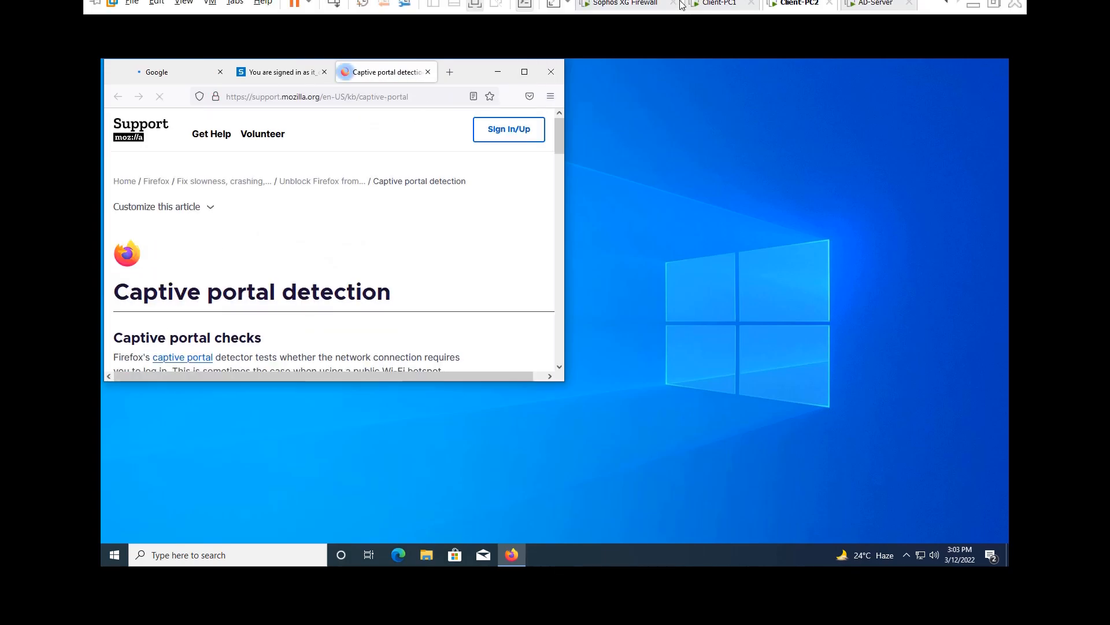
Step: Check the Google tab, then load yahoo.com in a new Firefox tab
click(196, 72)
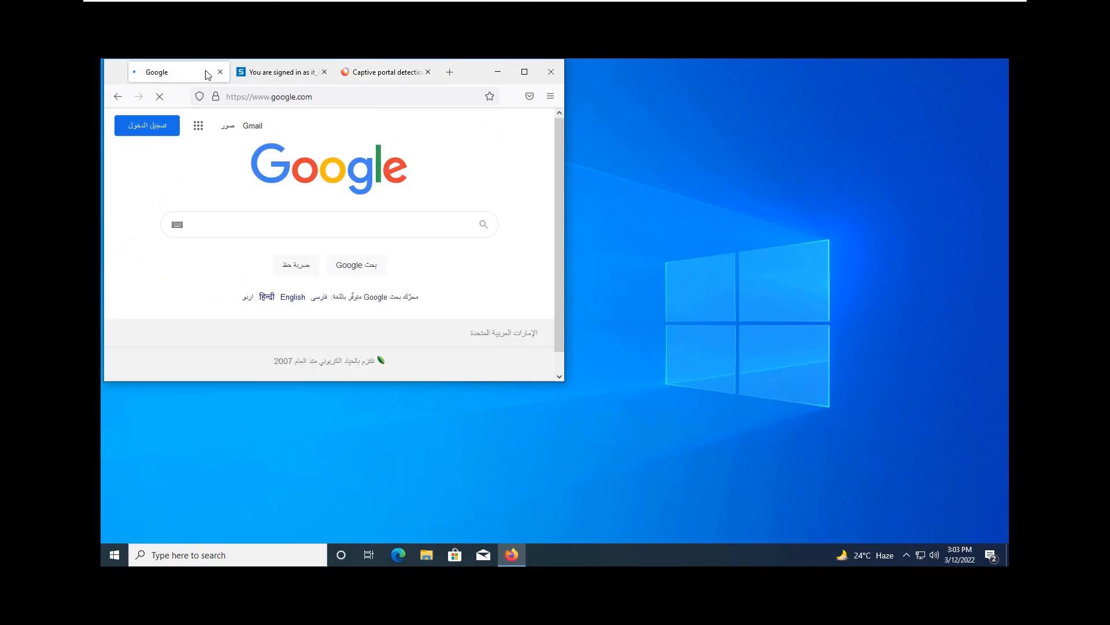
click(450, 73)
text(yahoo)
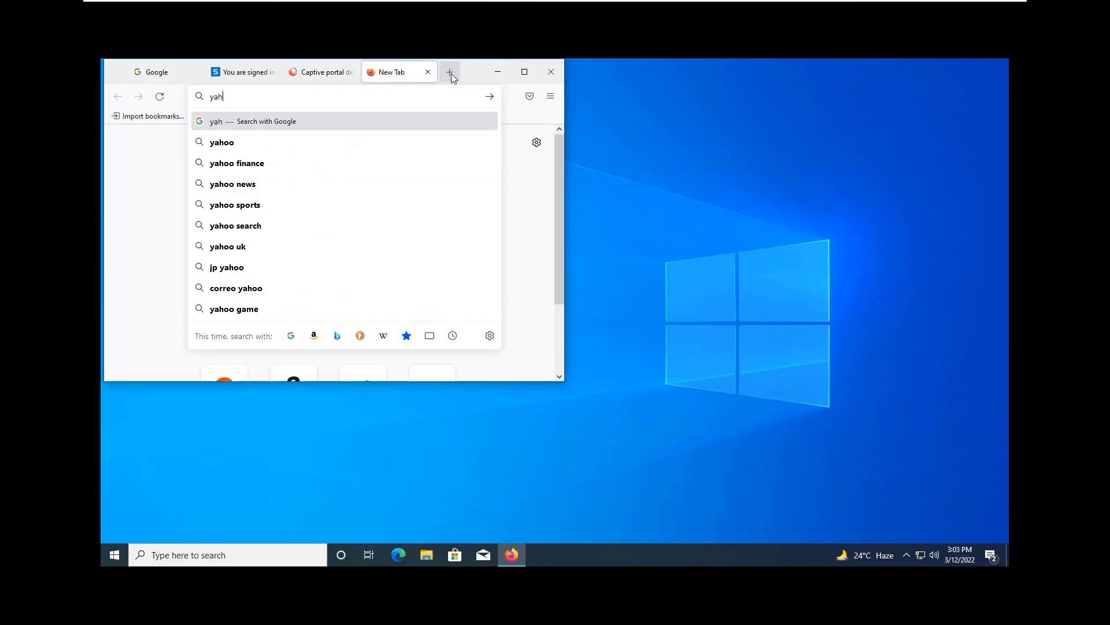
key(Return)
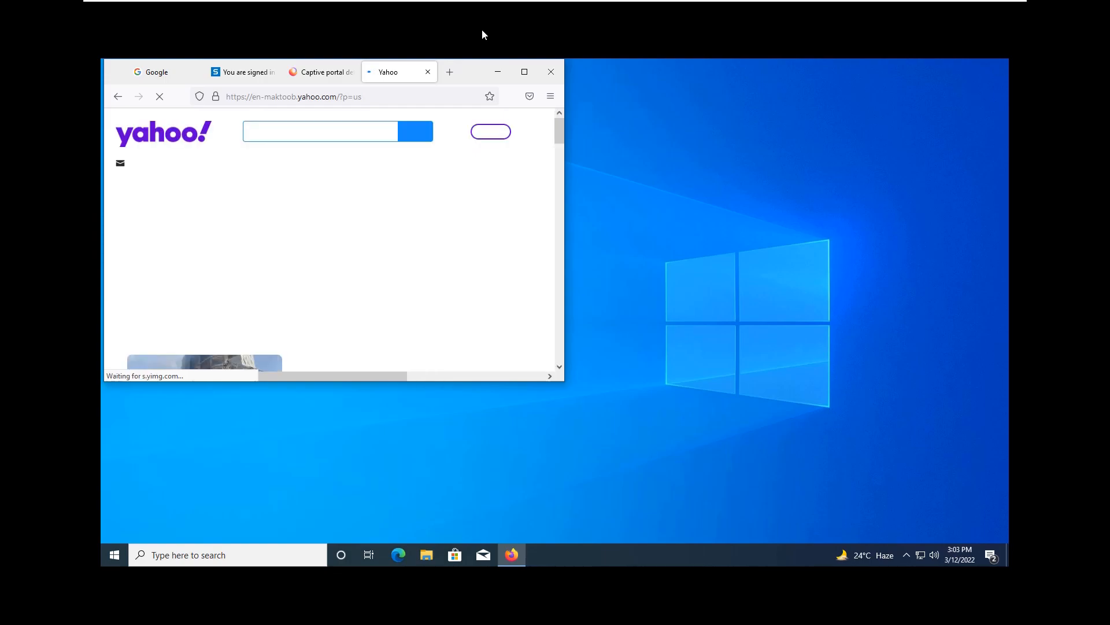
click(628, 12)
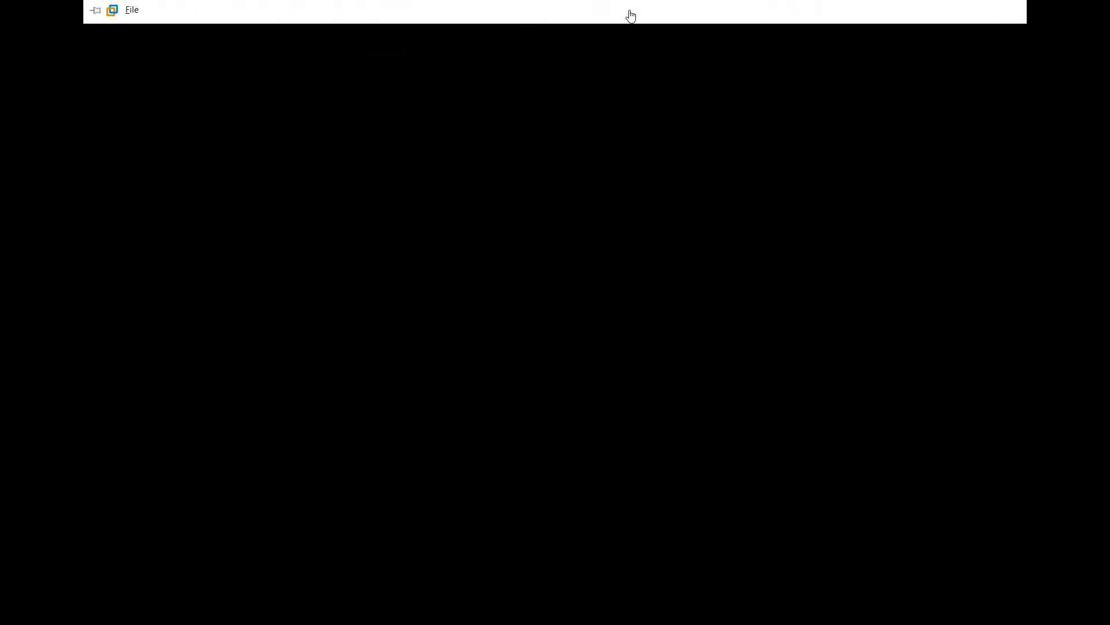
Step: On Client-PC1, confirm DNS-Rule and LAN-to-WAN lead the firewall rules list
click(719, 11)
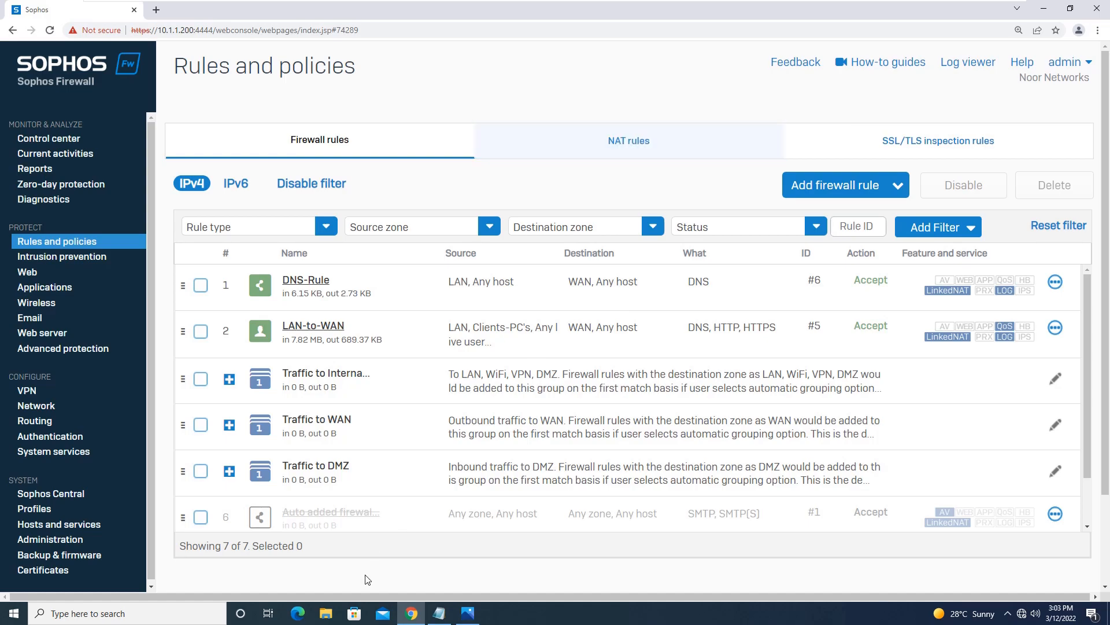
click(439, 615)
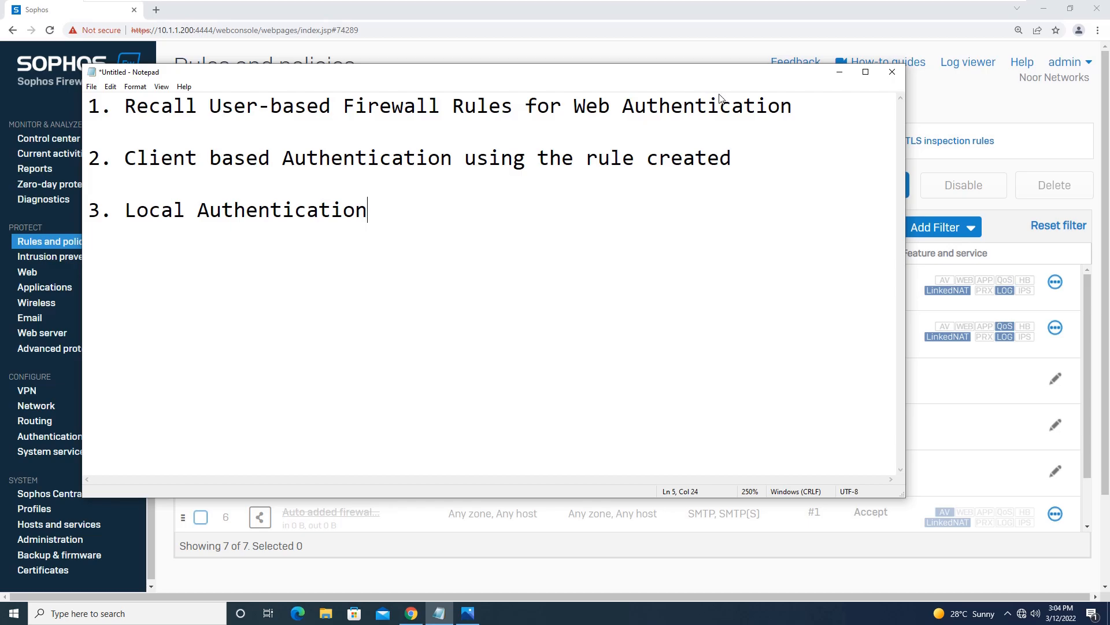
click(839, 72)
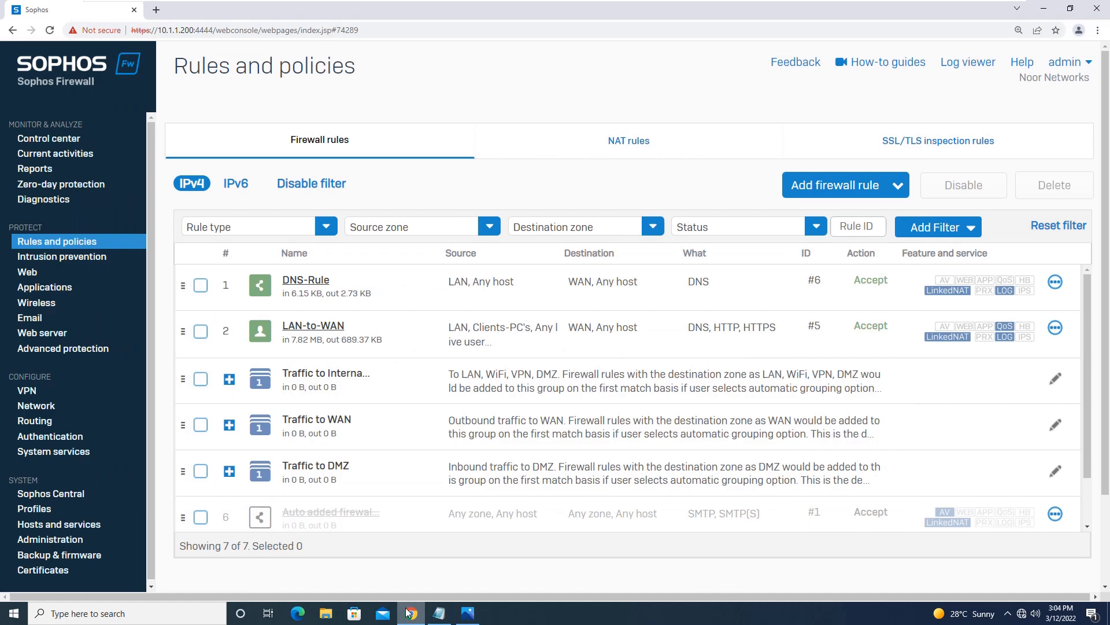
Step: Open a new Chrome Incognito window and type google into its address bar
click(1098, 32)
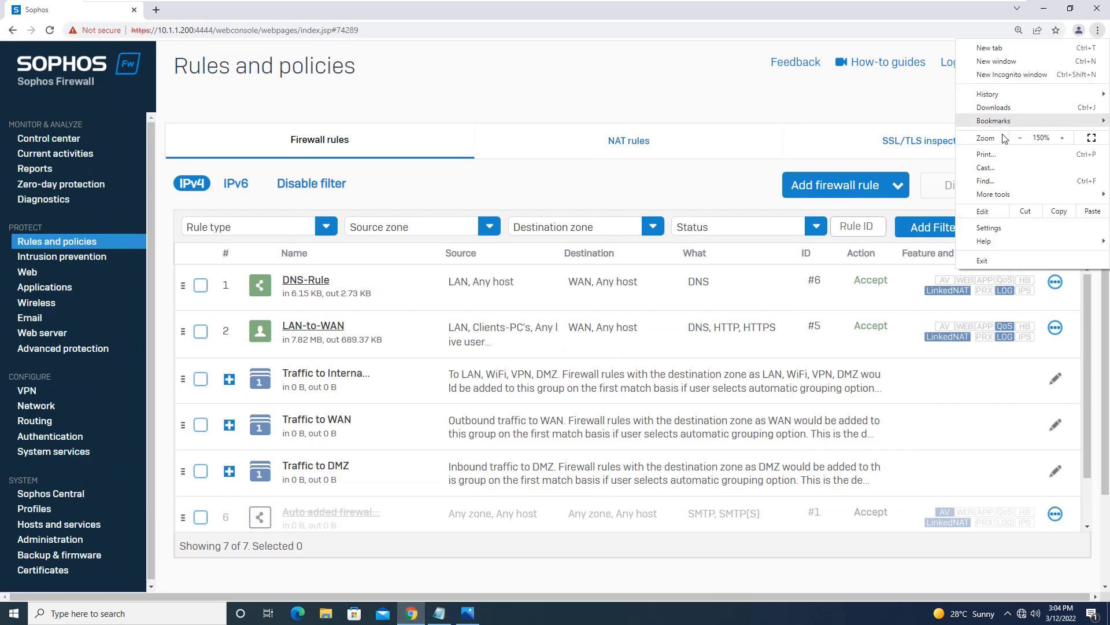
click(1001, 75)
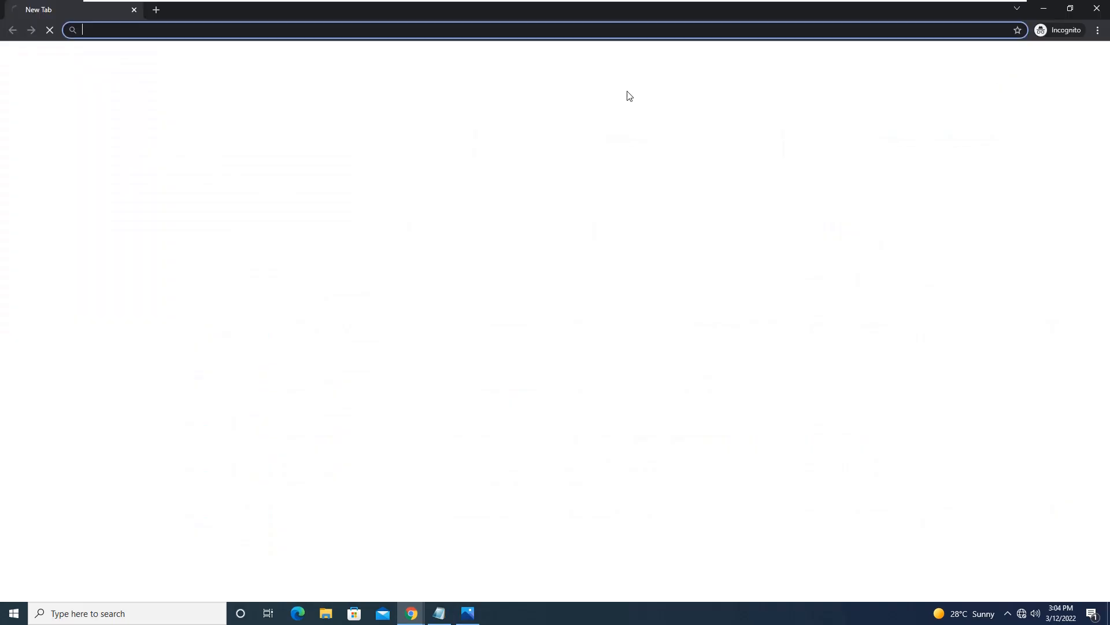
text(google)
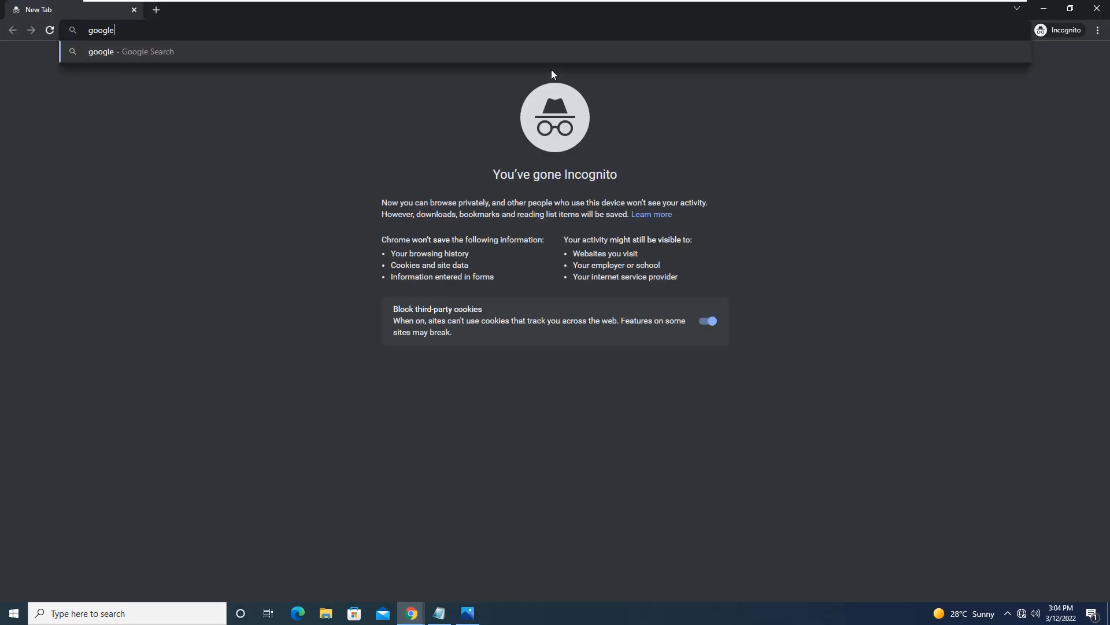
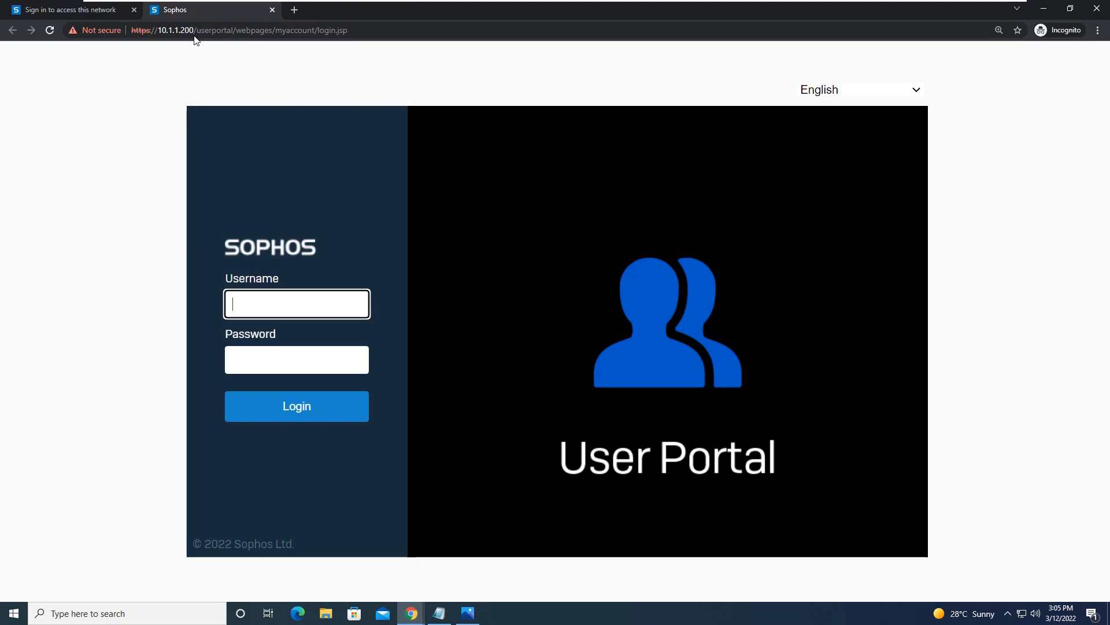
Step: Log in to the User Portal as it_admin with its password
click(279, 299)
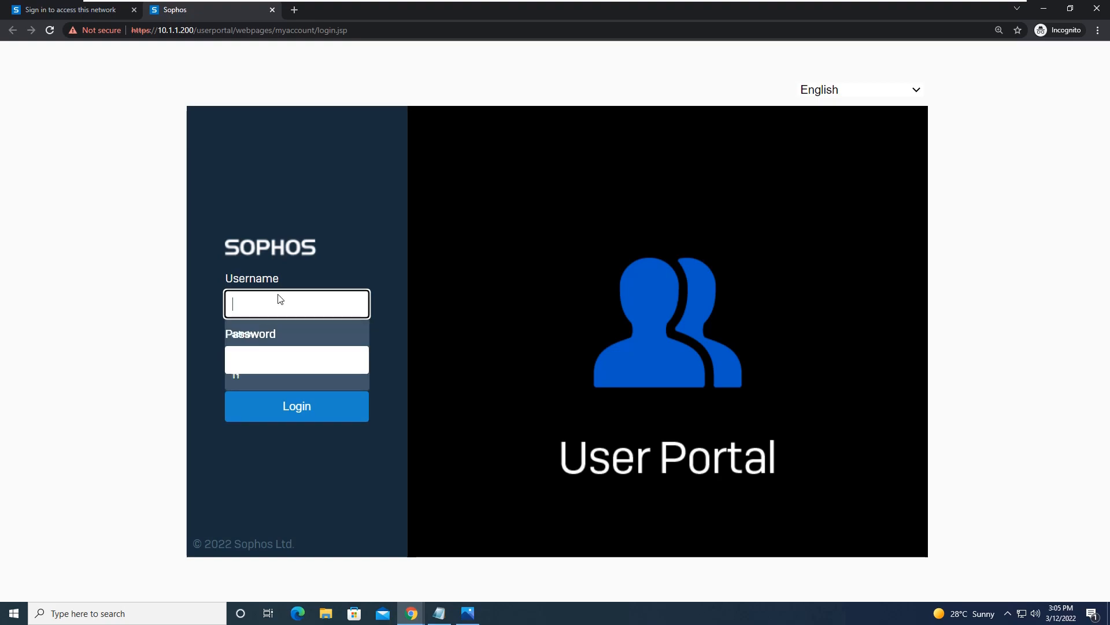
text(it_admin)
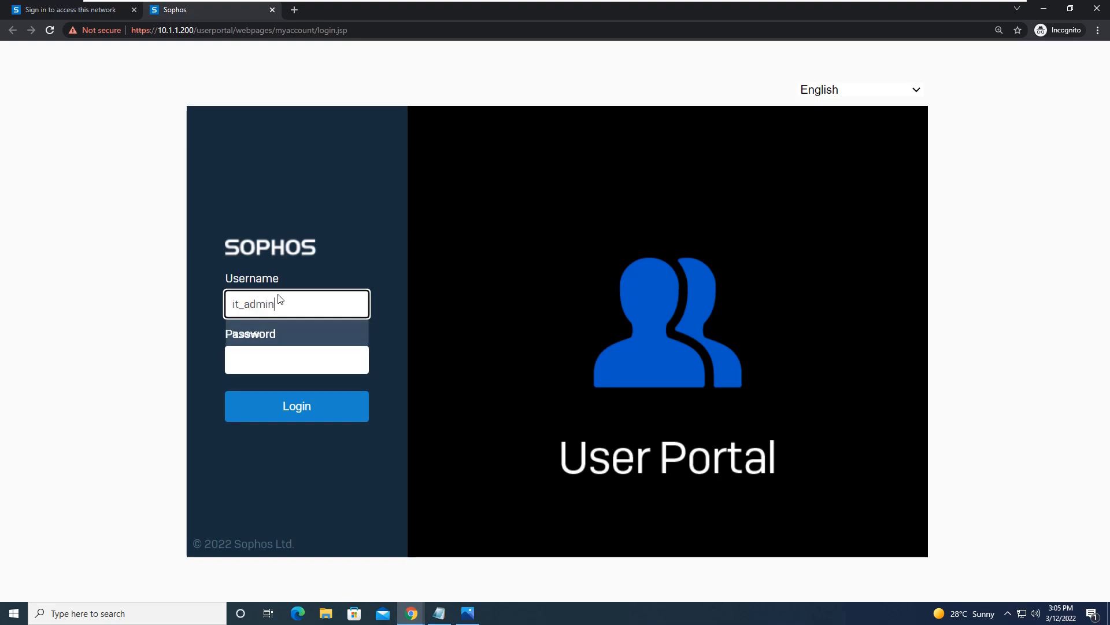
key(Tab)
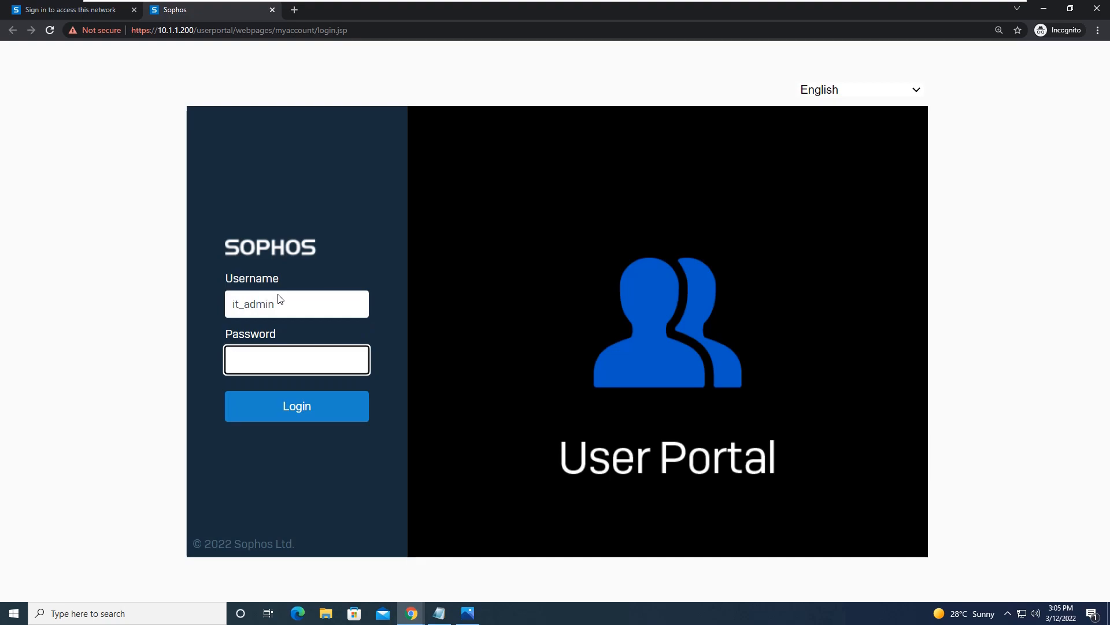
text(•••••••••••••)
key(Return)
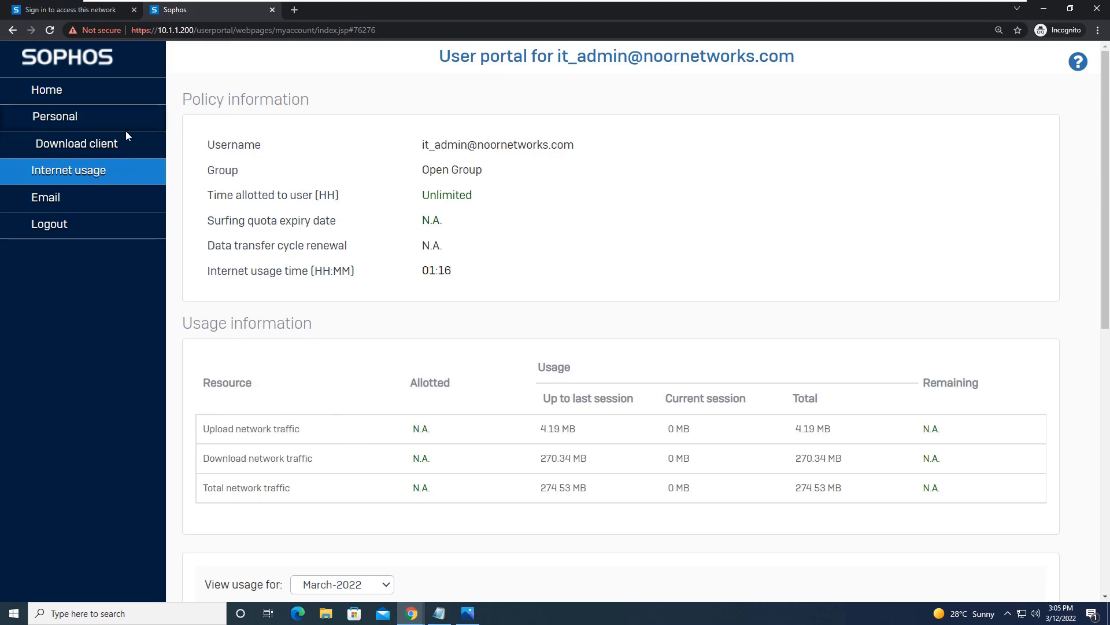
Step: Download the Windows client, keep client_auth_agent.exe, and return to the firewall admin window
click(91, 143)
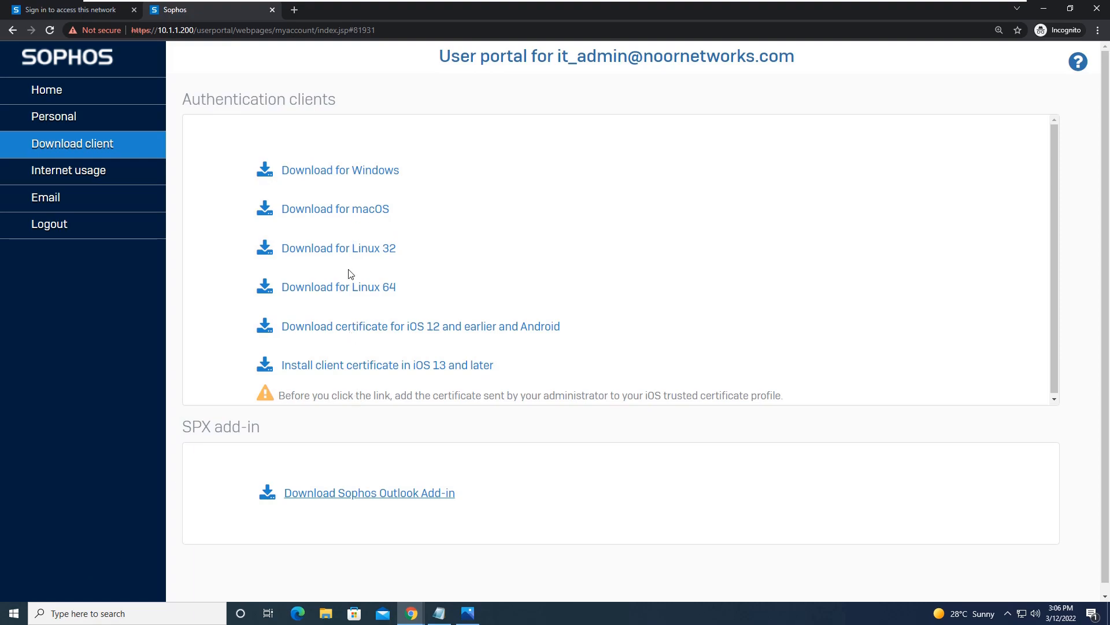
click(366, 175)
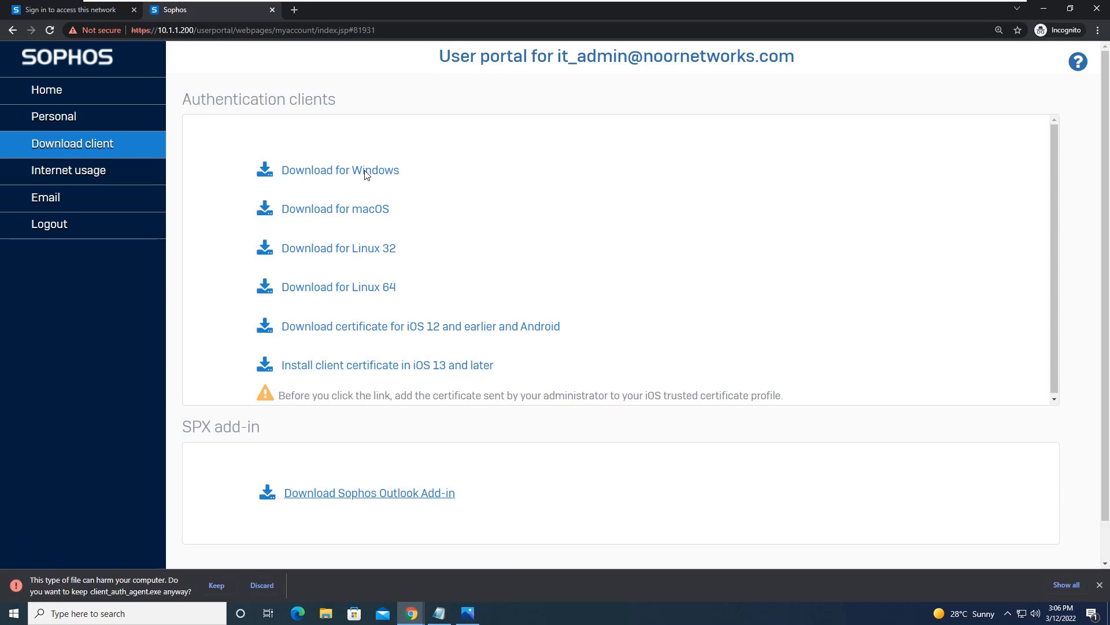
click(217, 584)
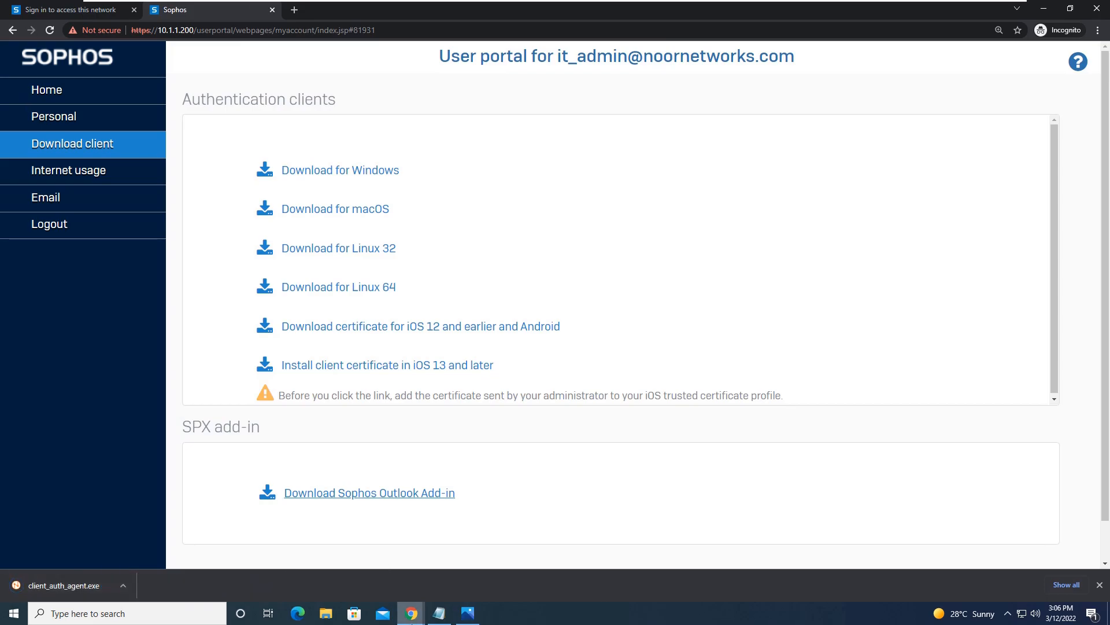
mouse_move(411, 613)
click(377, 569)
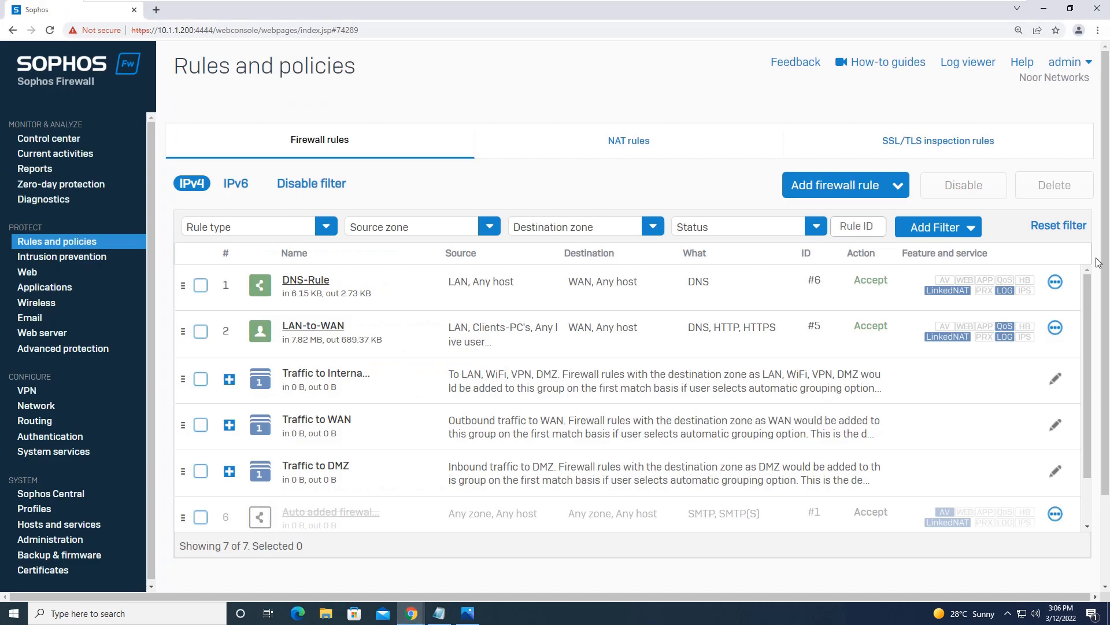
Step: View the firewall's Authentication Client downloads page, then return to the incognito User Portal window
click(70, 436)
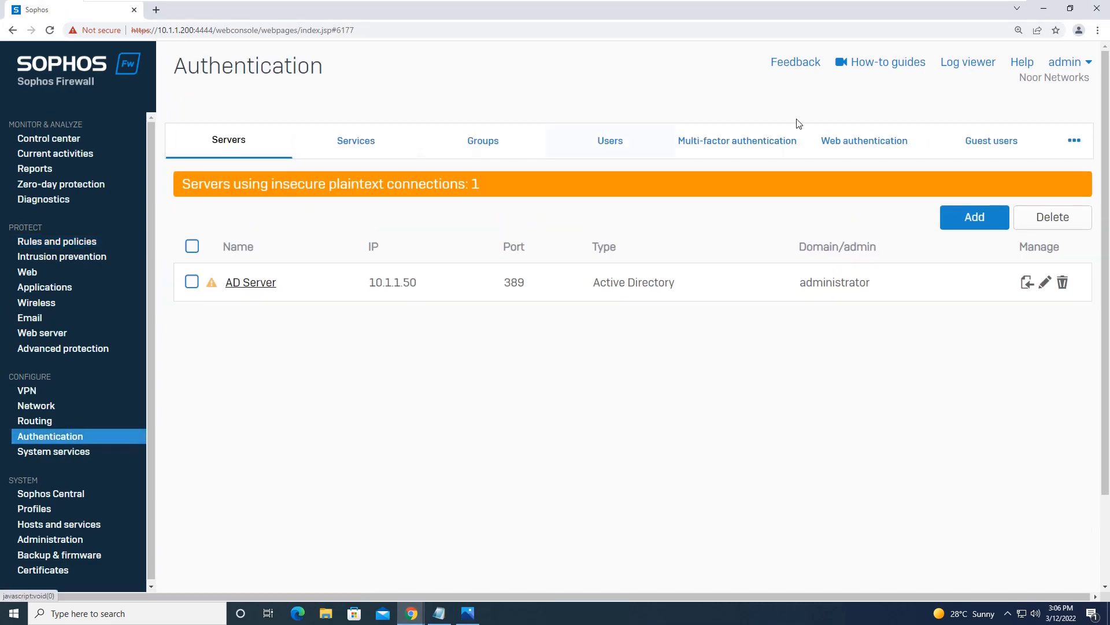
click(1064, 141)
click(1021, 281)
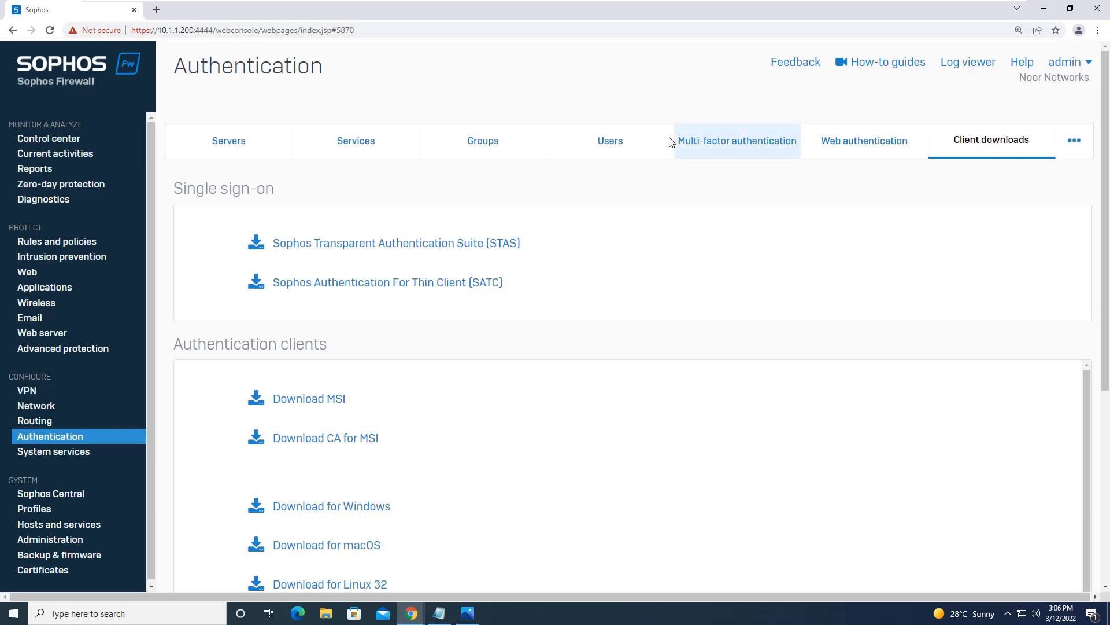
mouse_move(412, 614)
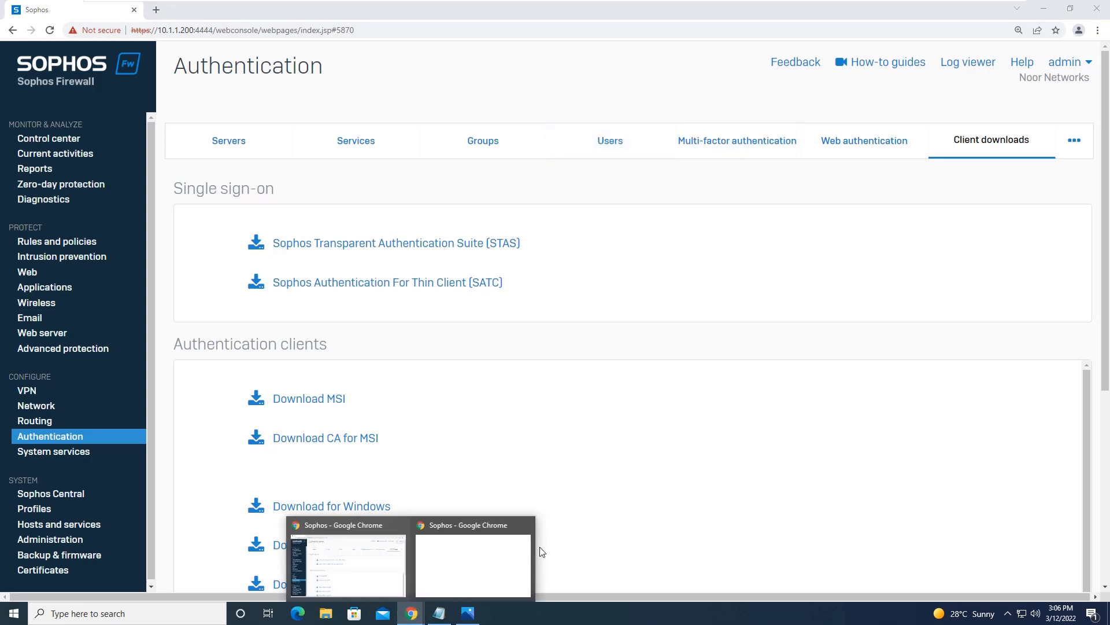
click(465, 549)
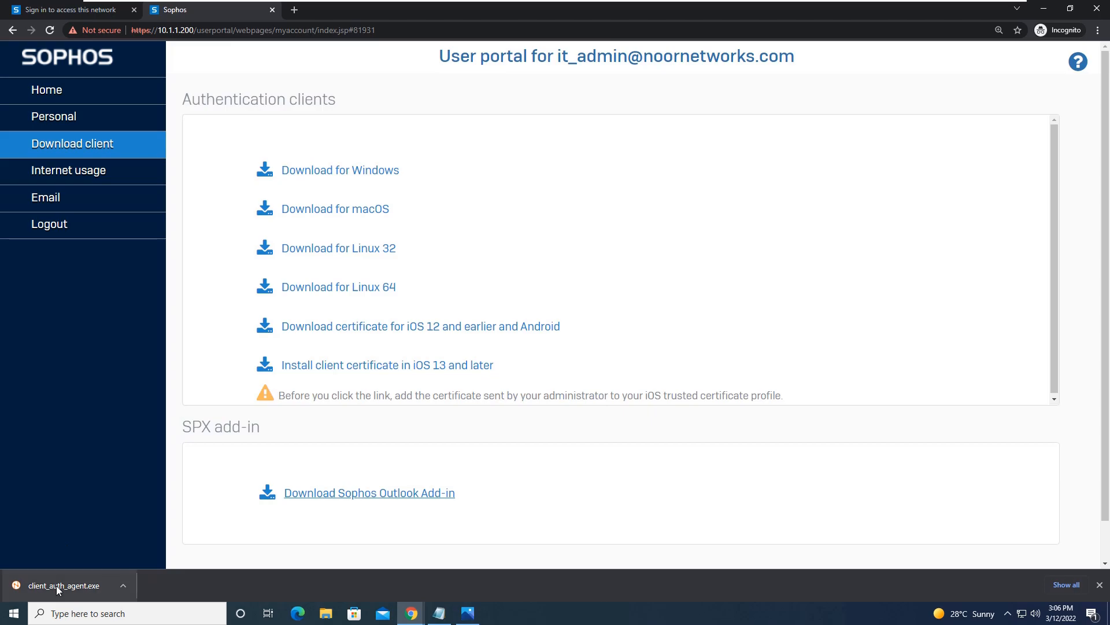
Step: Run client_auth_agent.exe past SmartScreen and approve UAC with the administrator account's password
click(70, 586)
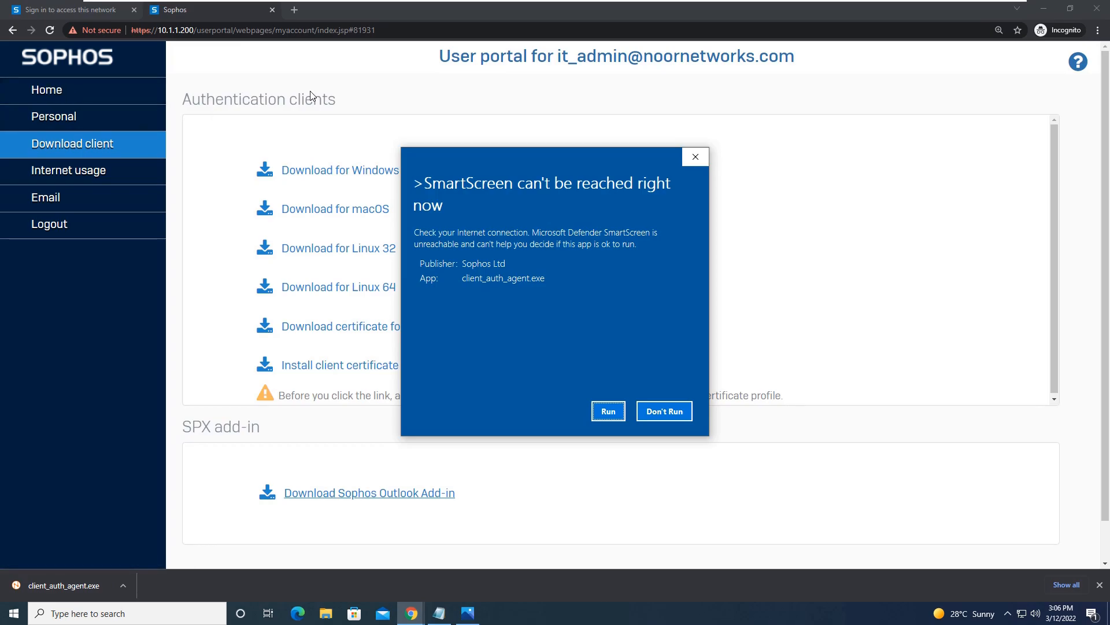
click(608, 411)
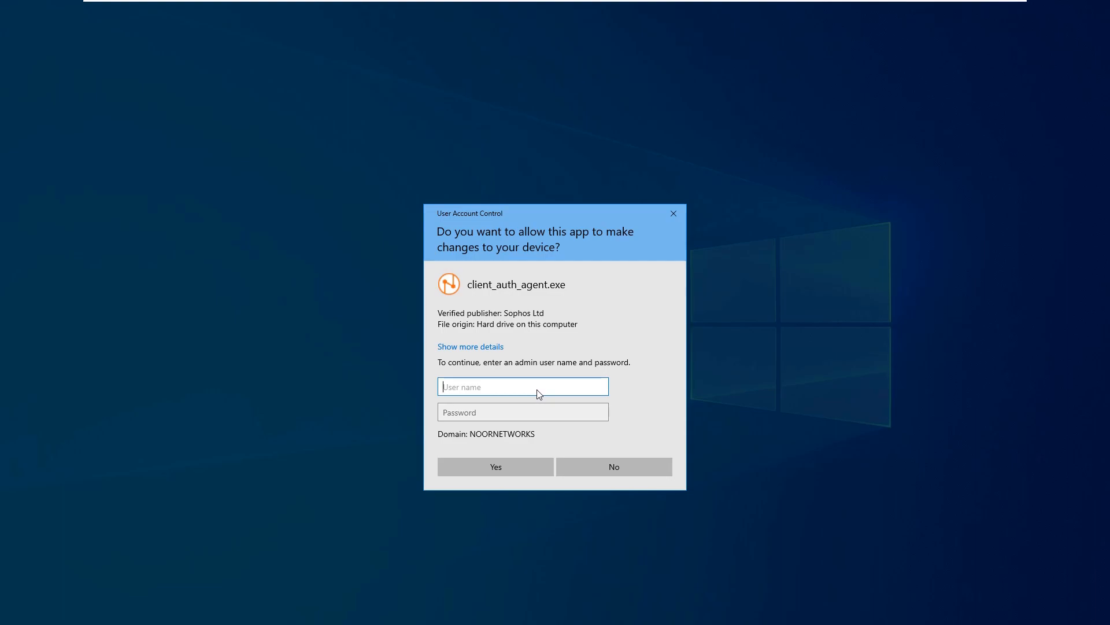
text(administrator)
key(Tab)
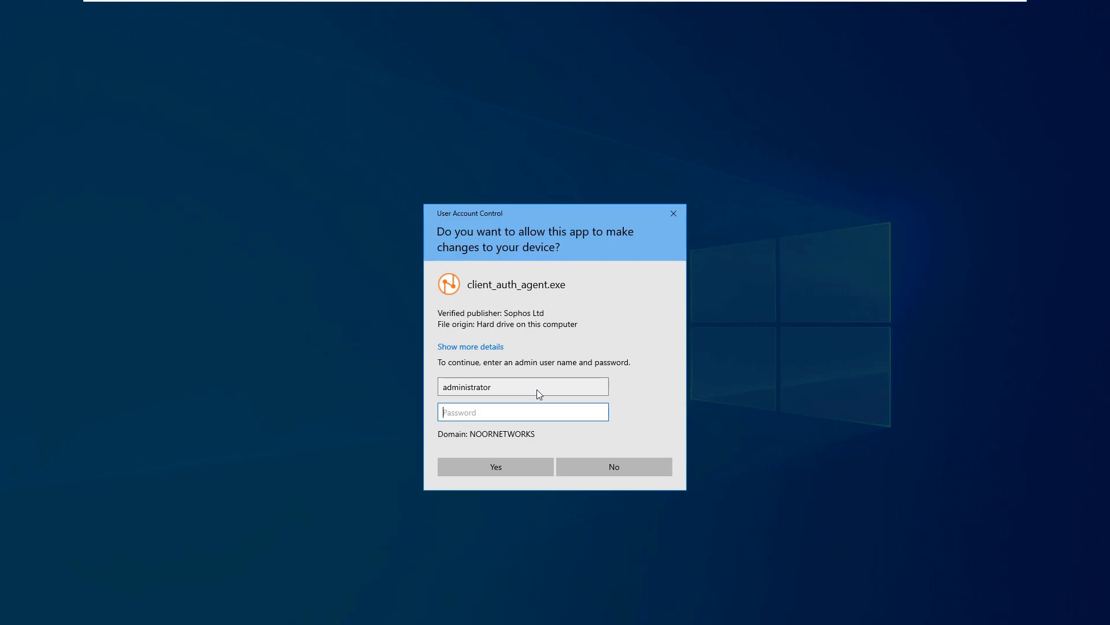
text(•••••••••)
key(Return)
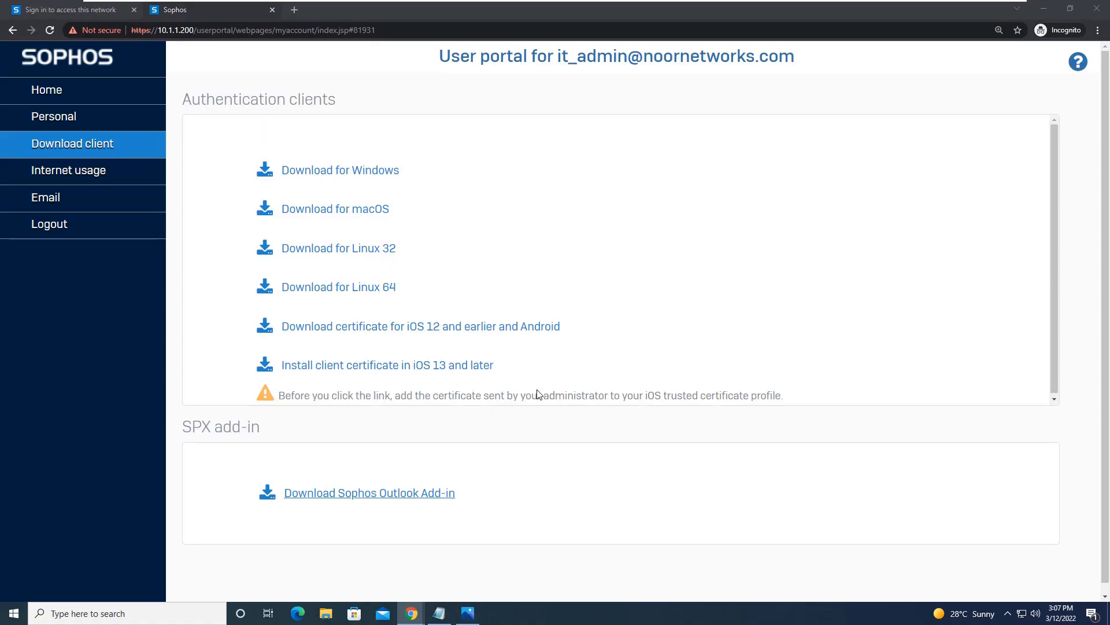
Step: Install the agent with default location and Start Menu folder, and trust its CA certificate
click(617, 399)
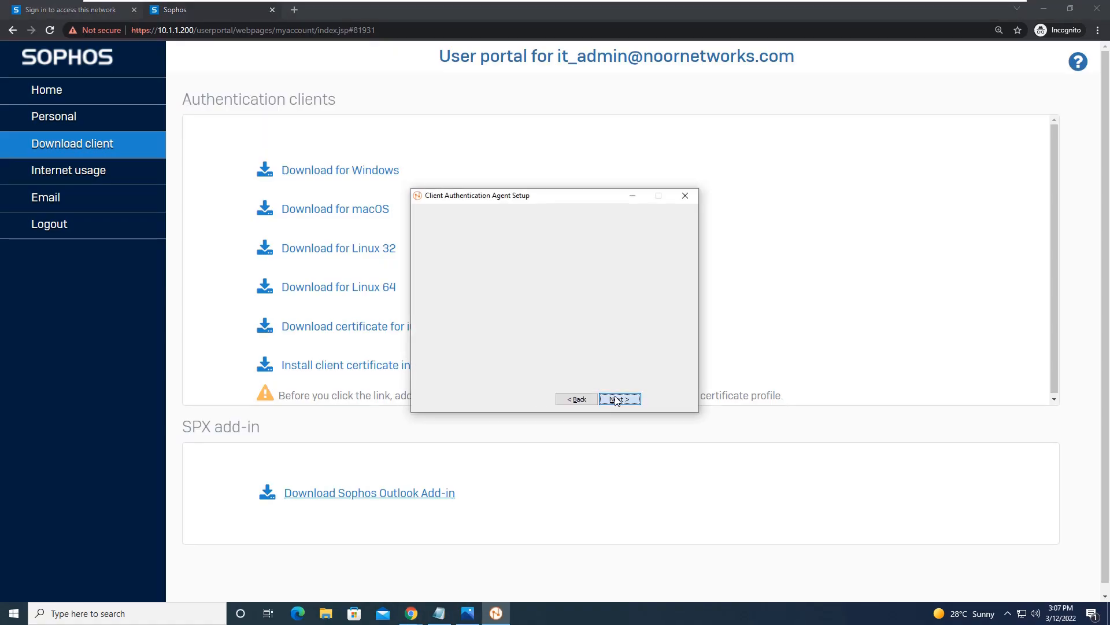
click(621, 400)
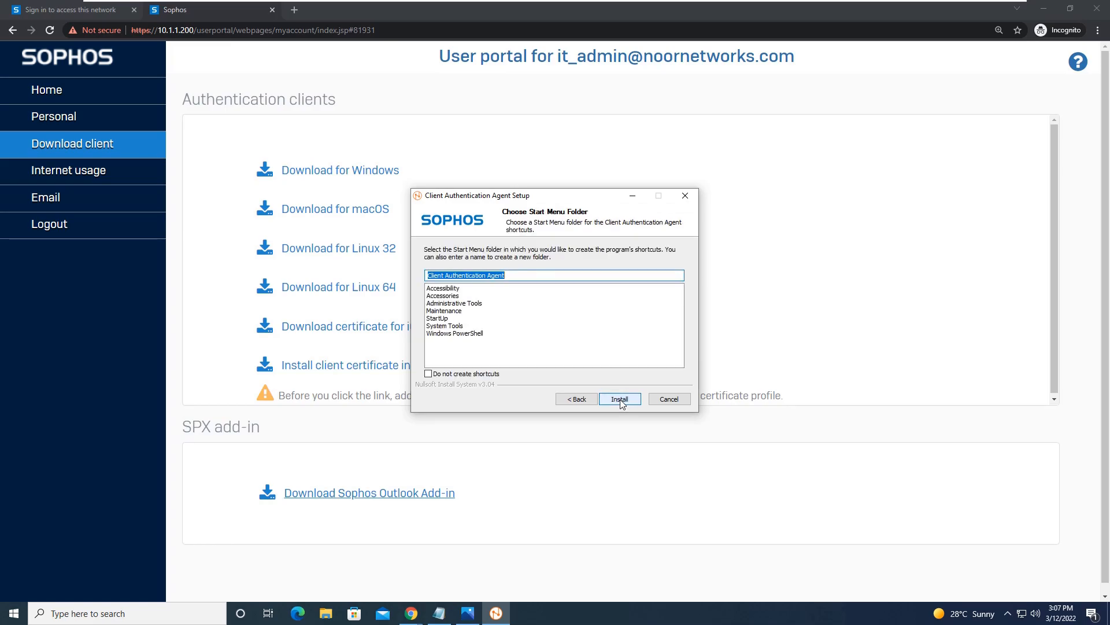
click(620, 399)
mouse_move(522, 5)
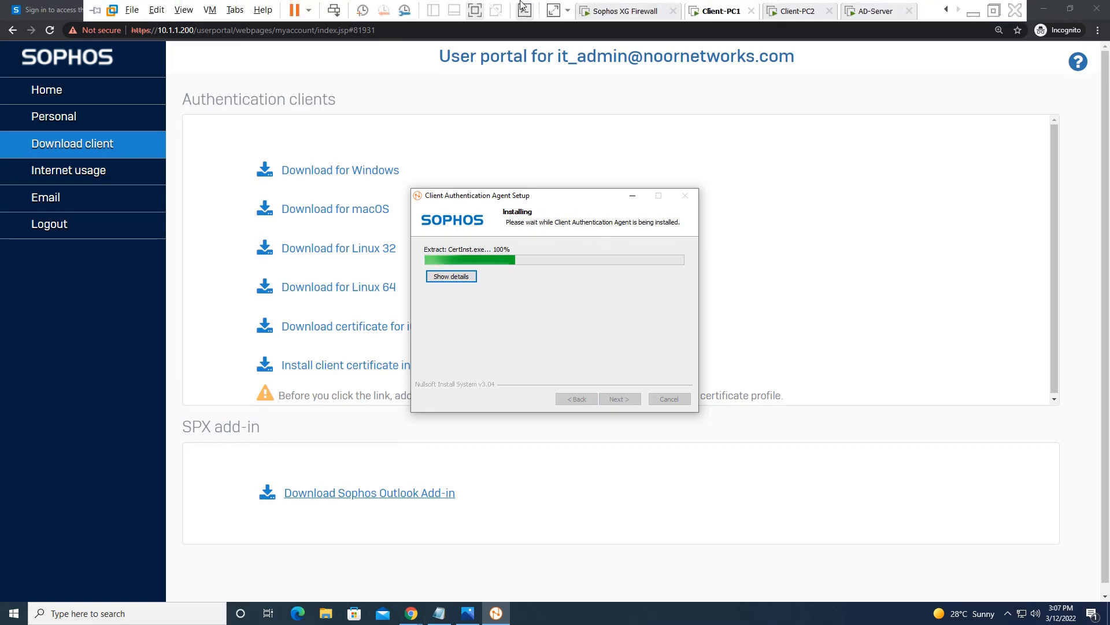
click(622, 11)
click(723, 11)
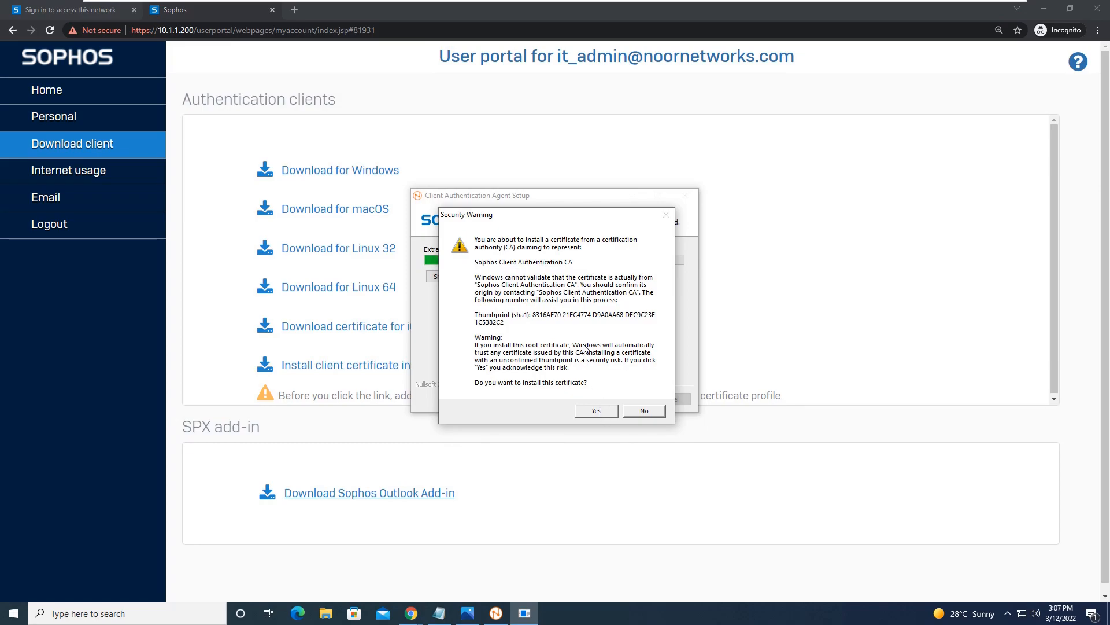
click(606, 411)
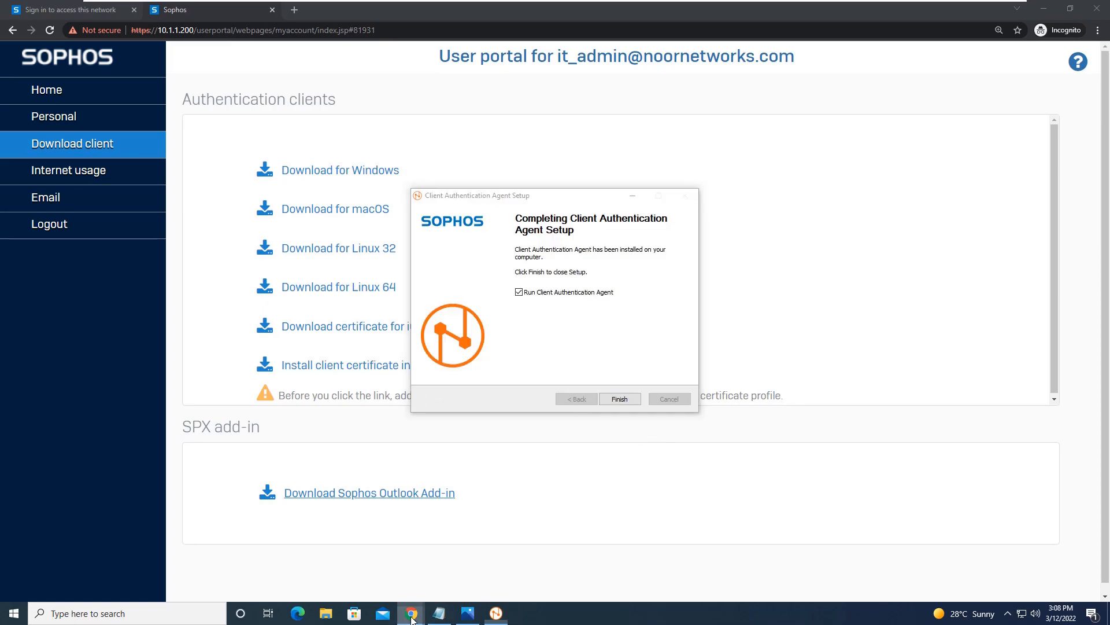
mouse_move(411, 612)
click(344, 550)
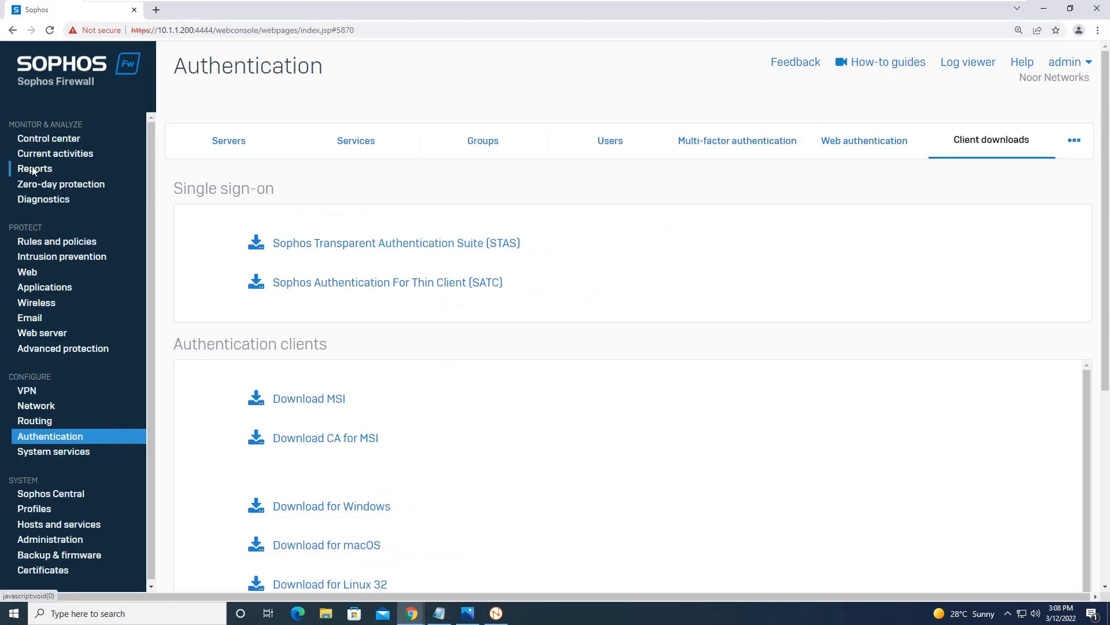
Step: Show Current activities live connections, grouped by username and then by source IP
click(49, 169)
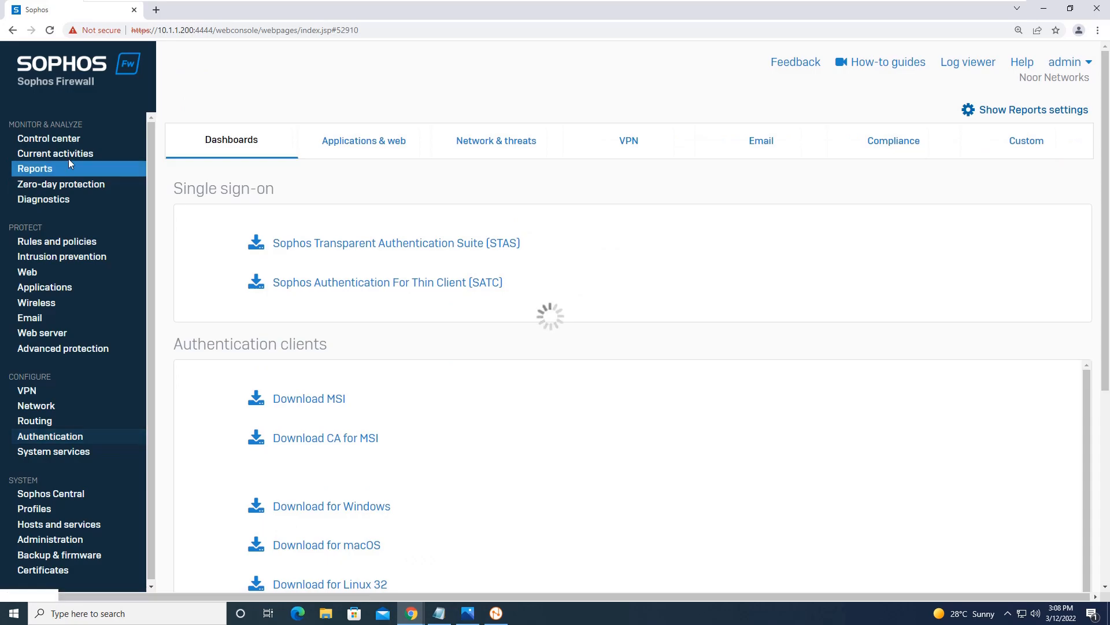
click(72, 154)
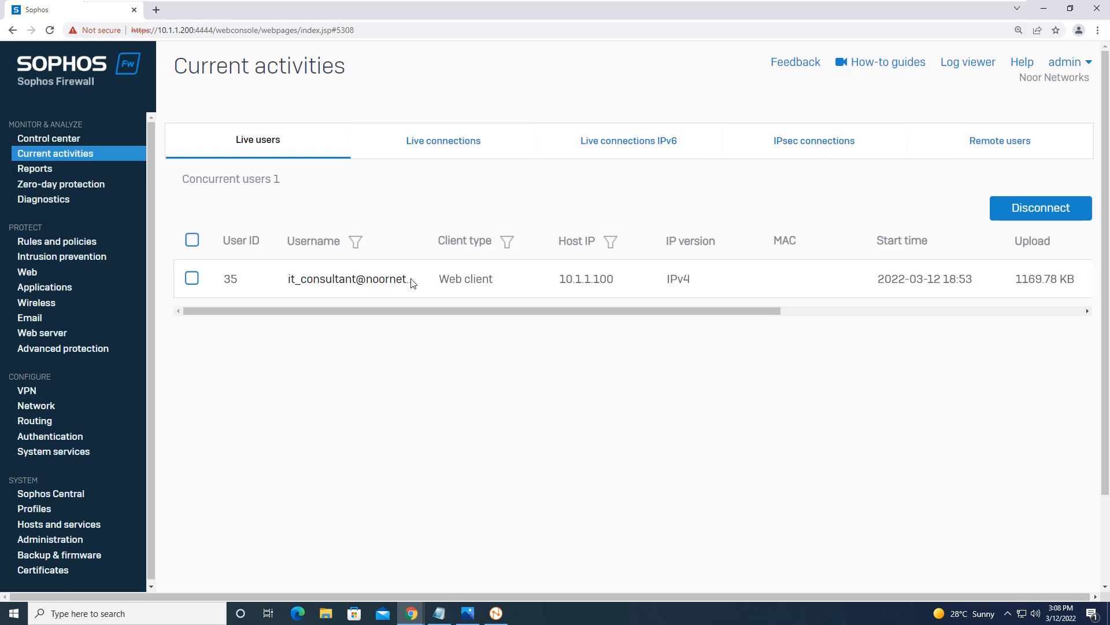
click(429, 143)
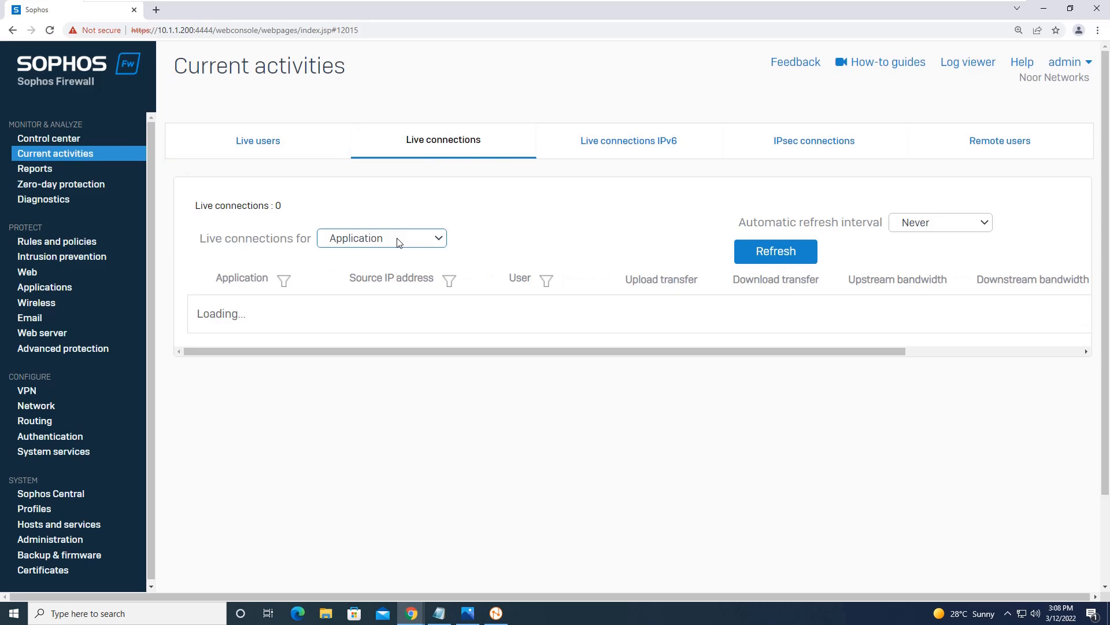
click(398, 242)
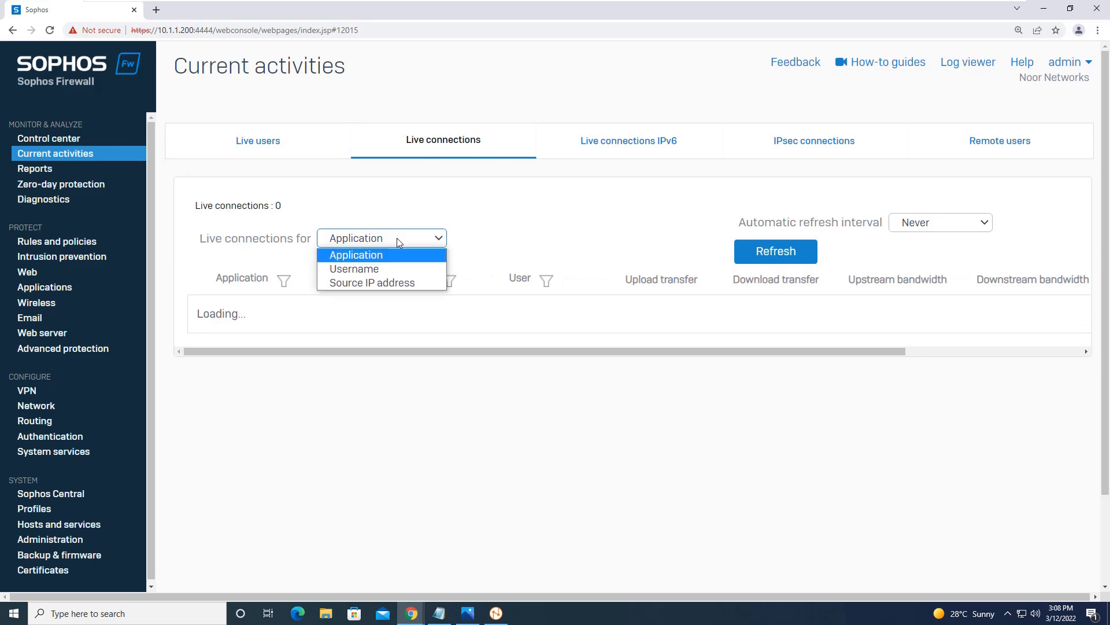
click(387, 268)
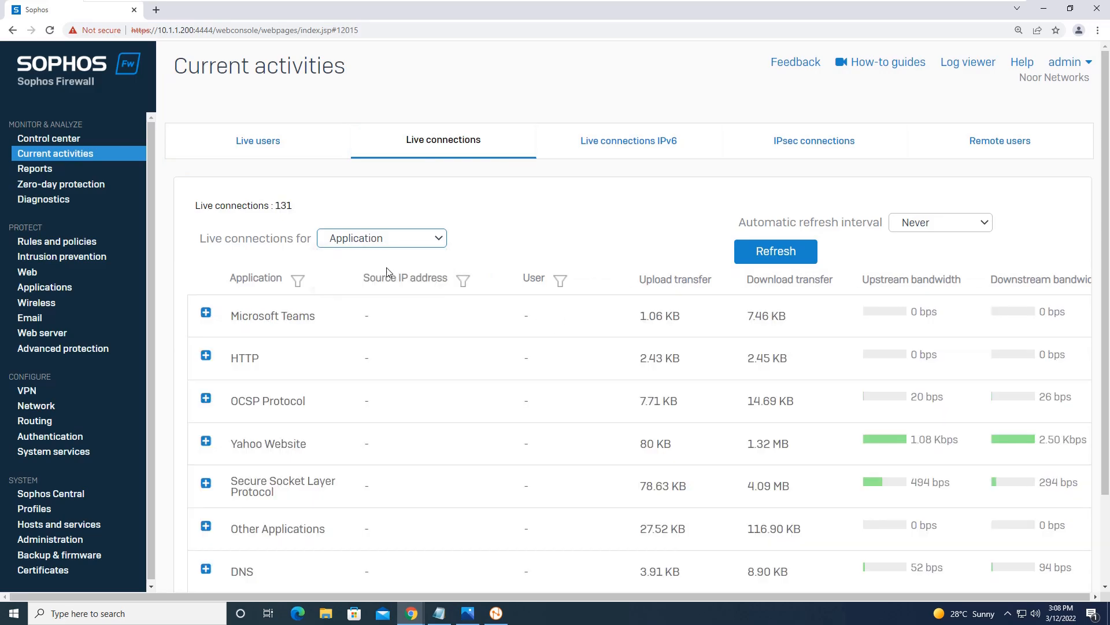
click(419, 245)
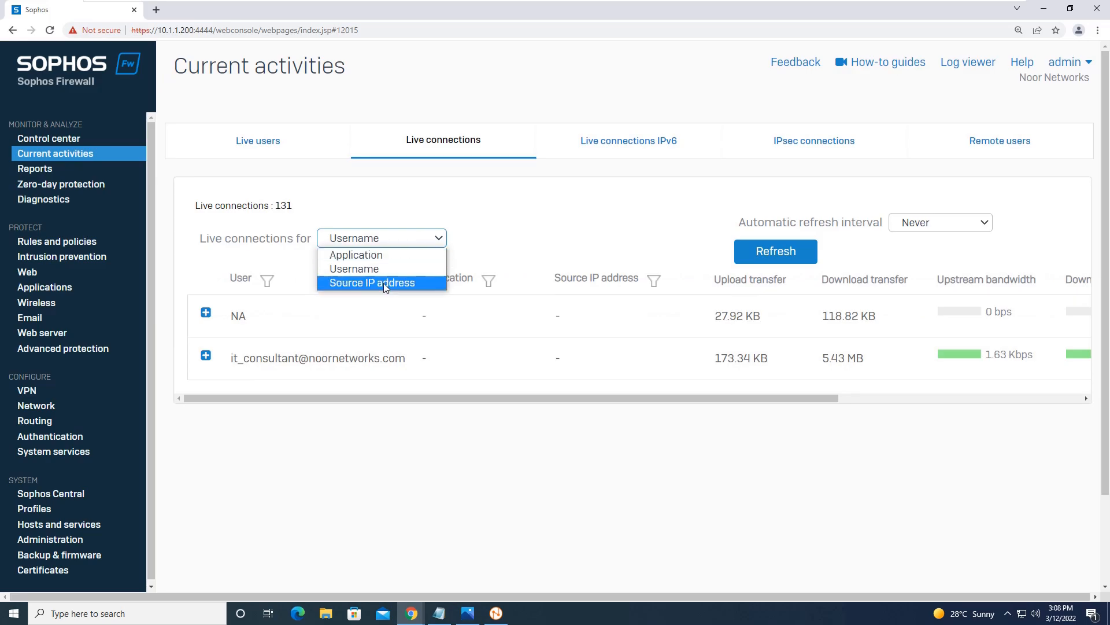
click(384, 283)
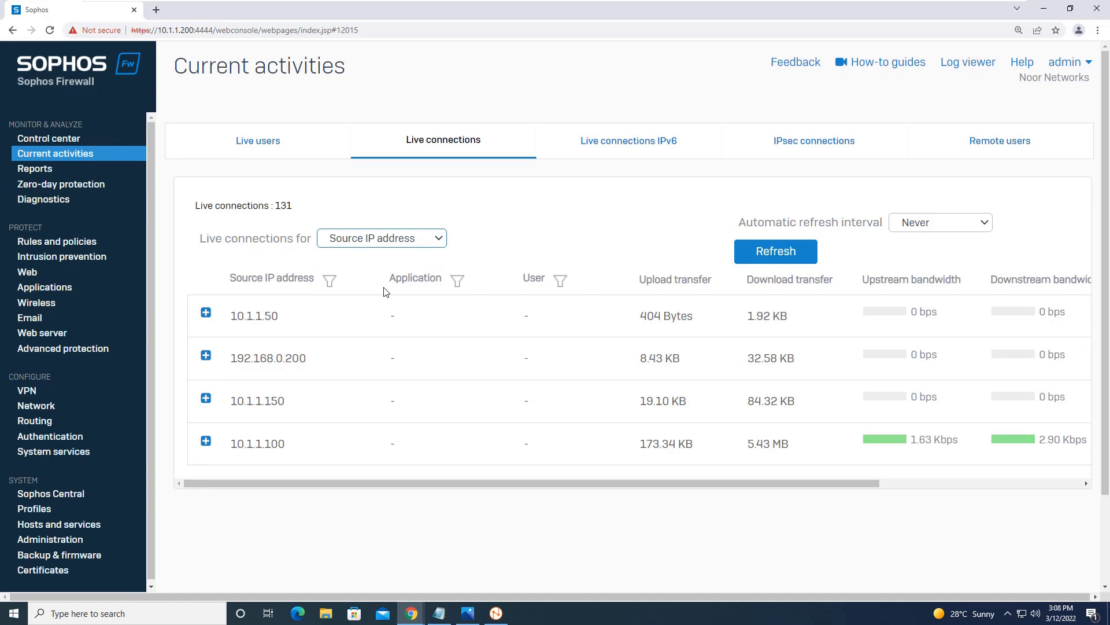
Step: Finish the agent setup with 'Run Client Authentication Agent' left checked
mouse_move(662, 4)
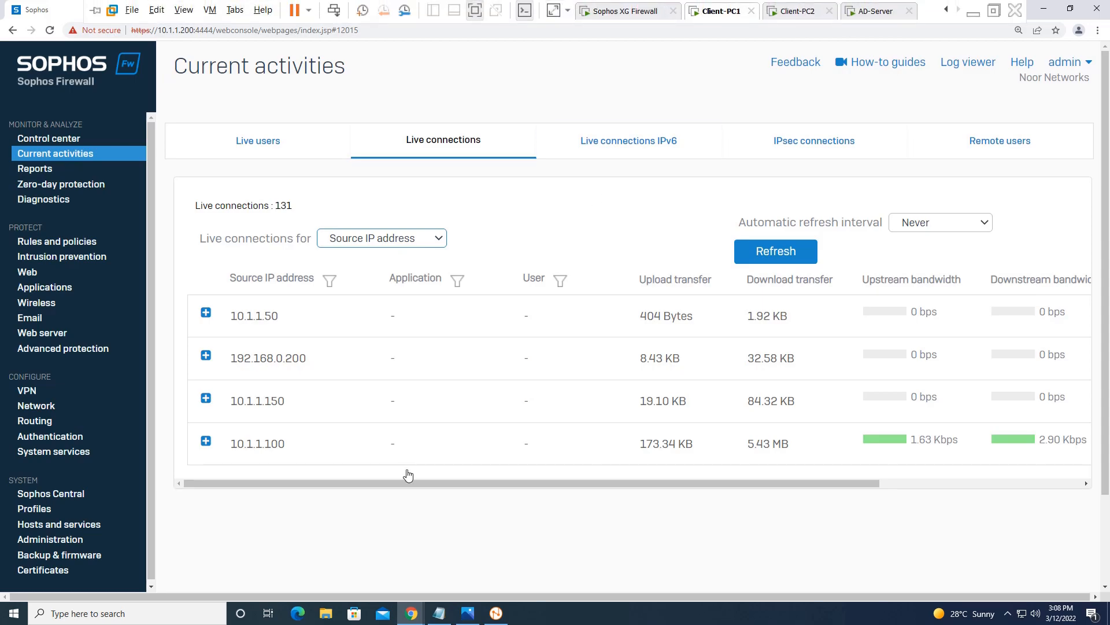
click(497, 613)
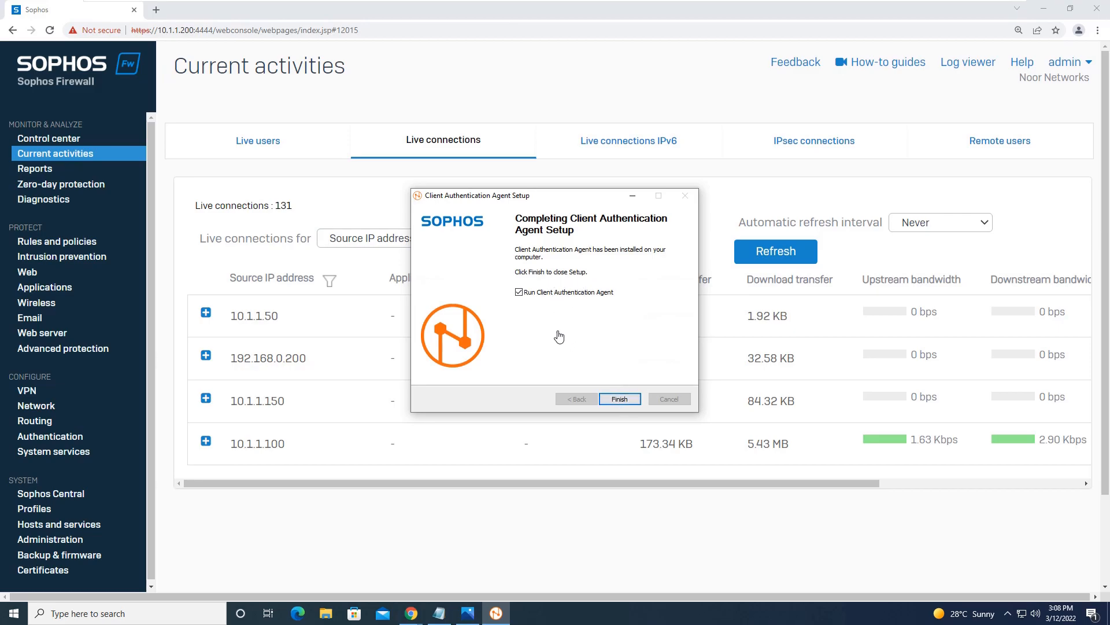
click(619, 399)
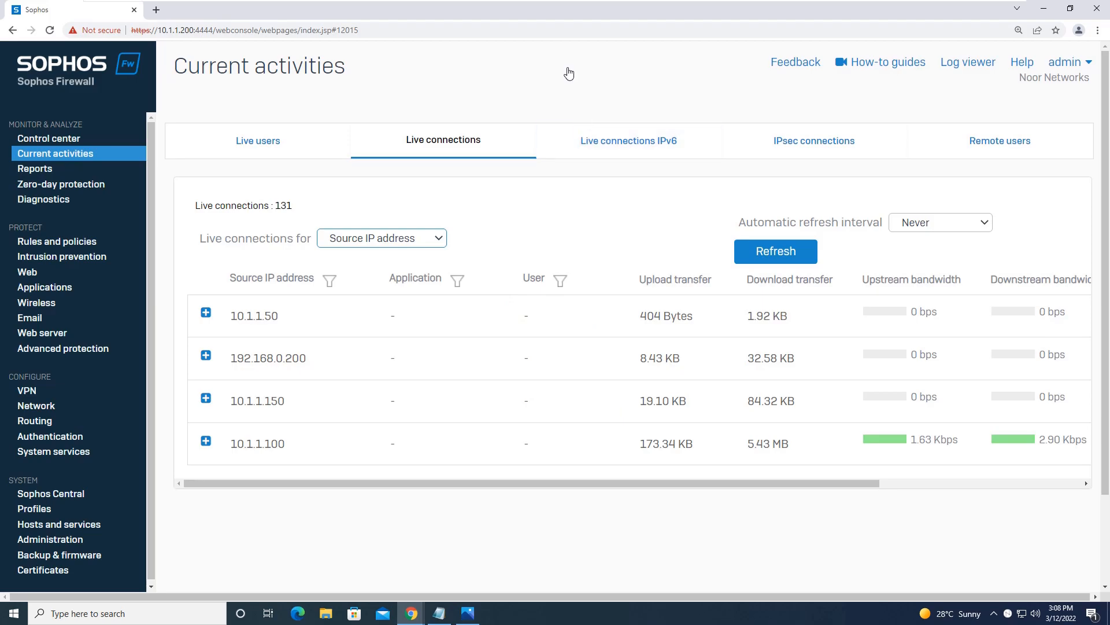
Step: Select user ID 35 in Live users, briefly checking Client-PC2 before returning
click(249, 142)
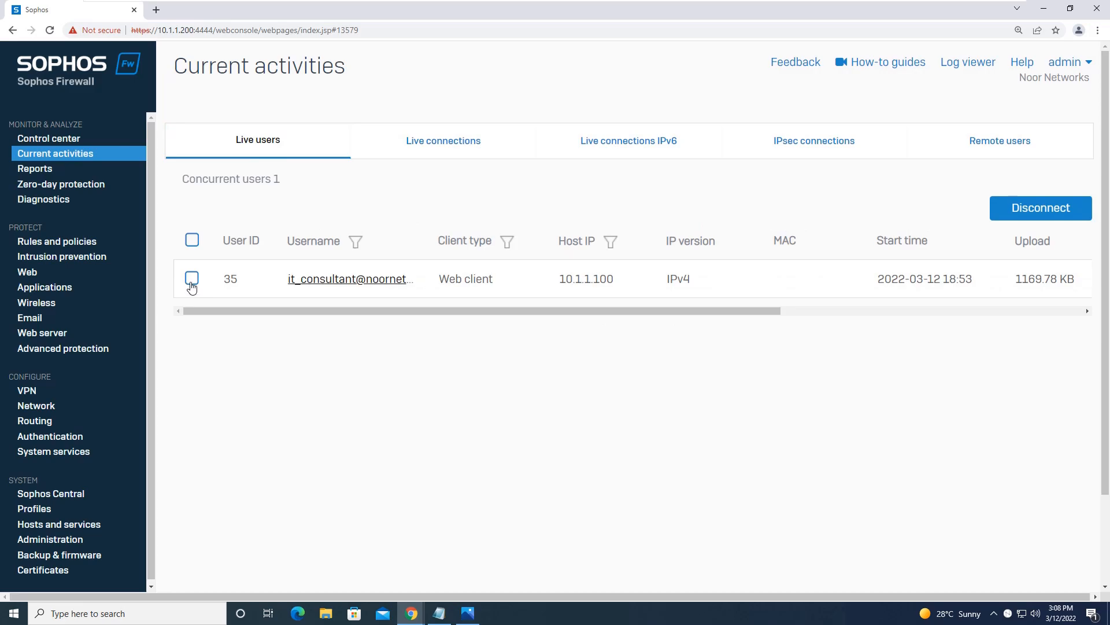
click(192, 280)
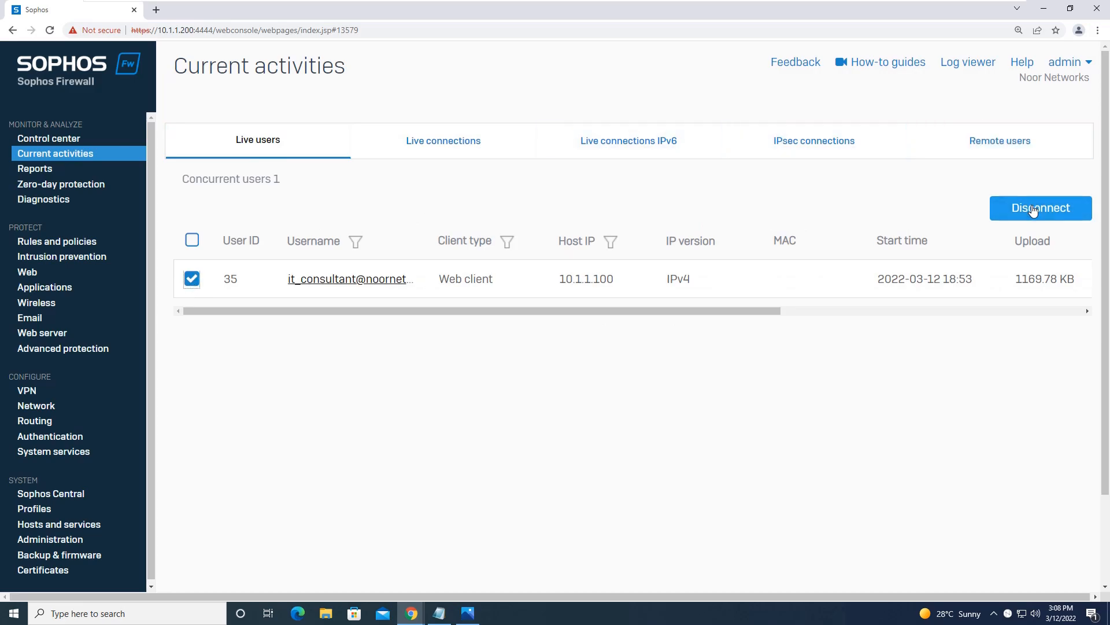
mouse_move(745, 5)
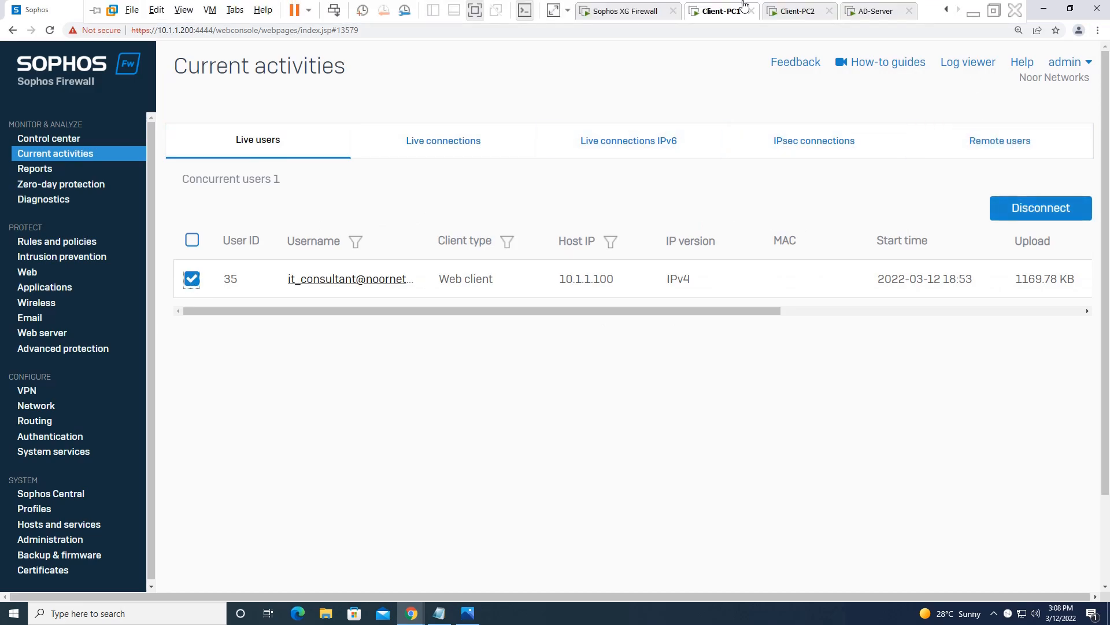
click(798, 11)
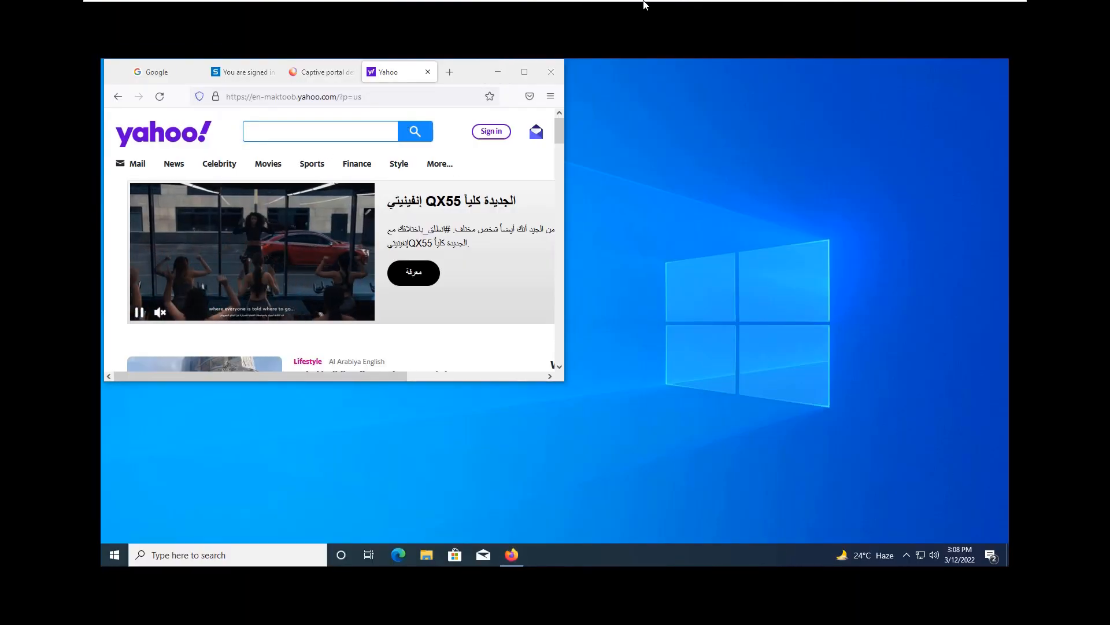
mouse_move(645, 5)
click(723, 11)
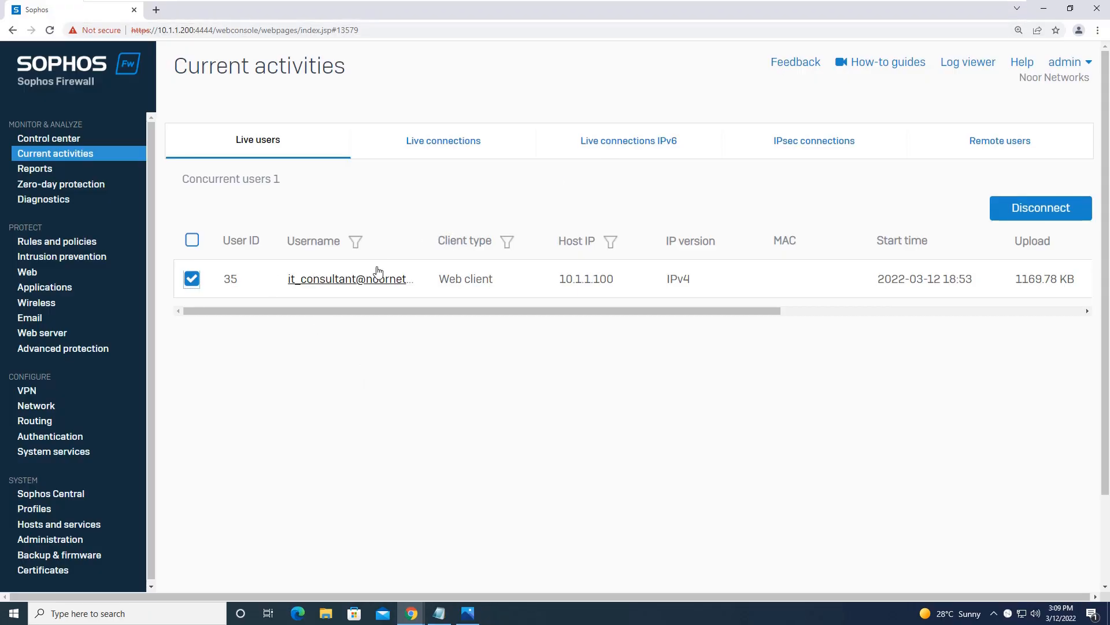
Step: Disconnect the selected web-client user using the default disconnect message
click(1033, 215)
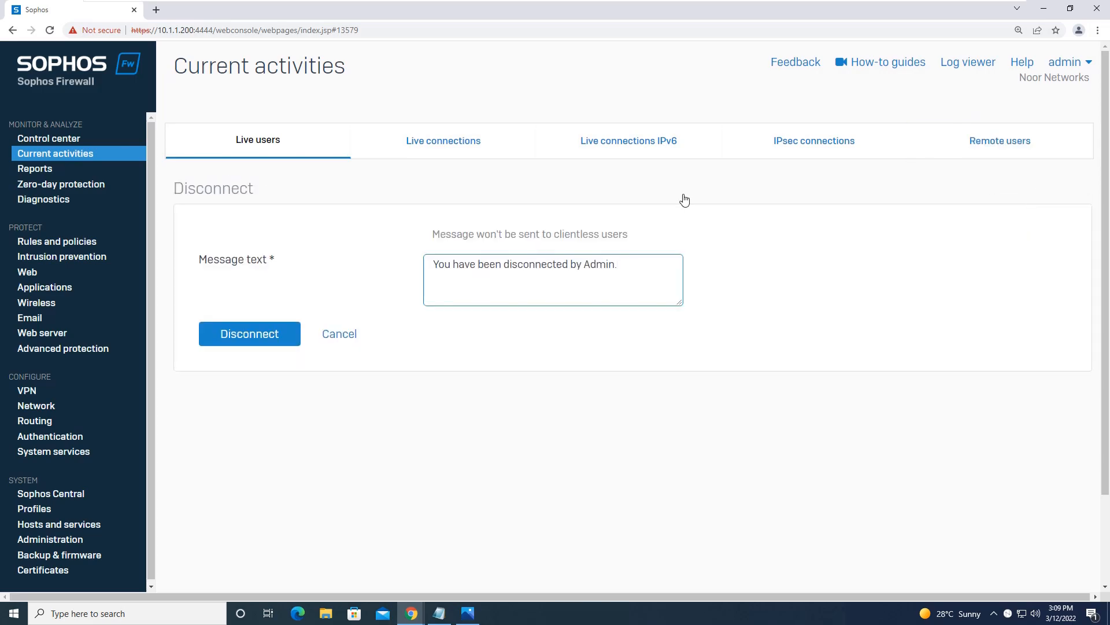
double_click(574, 235)
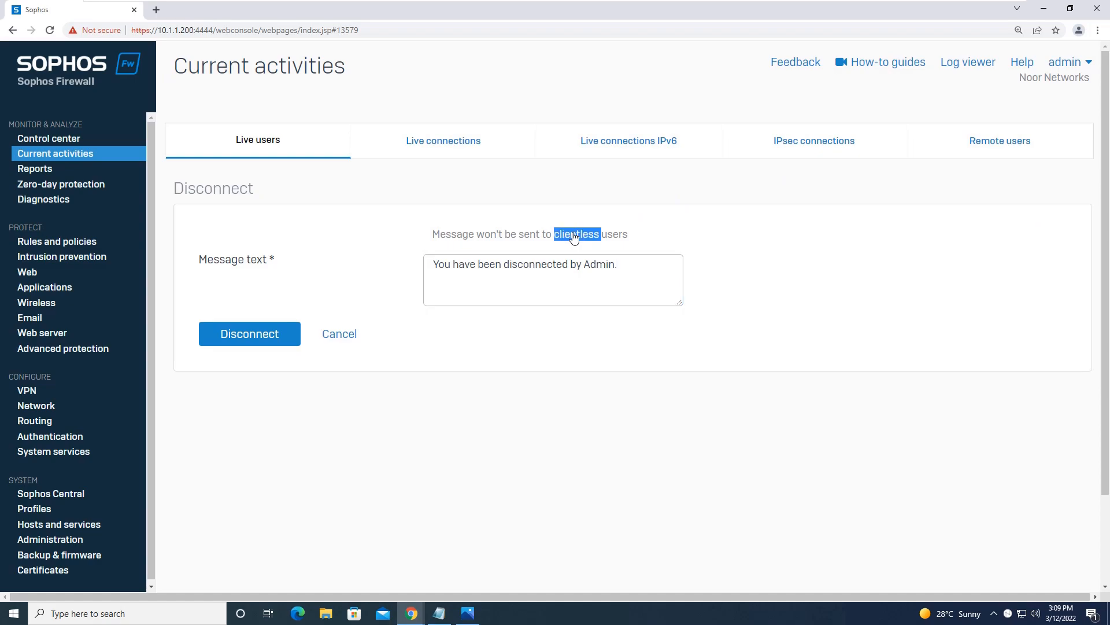
click(623, 277)
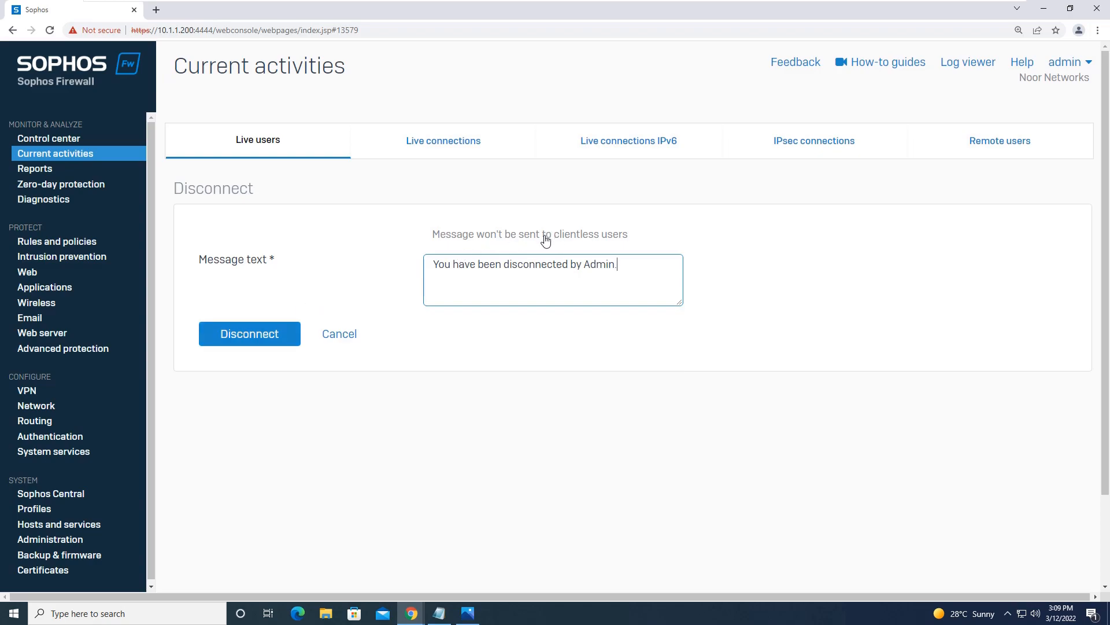
click(273, 332)
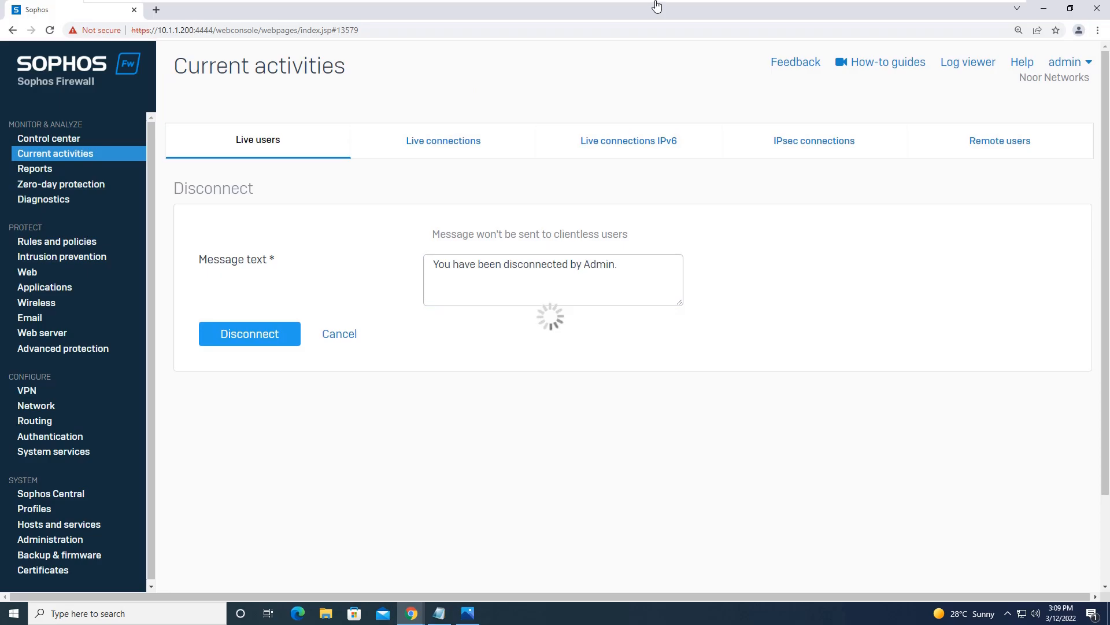
Step: On Client-PC2, reload the Yahoo page, then close Firefox
mouse_move(751, 7)
click(789, 11)
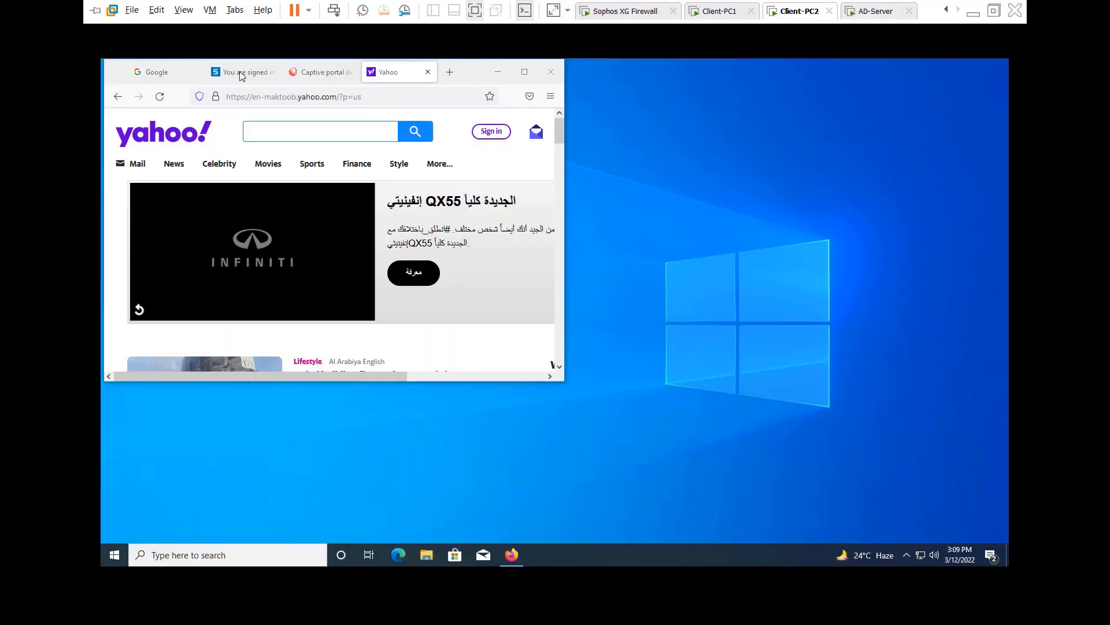
click(161, 98)
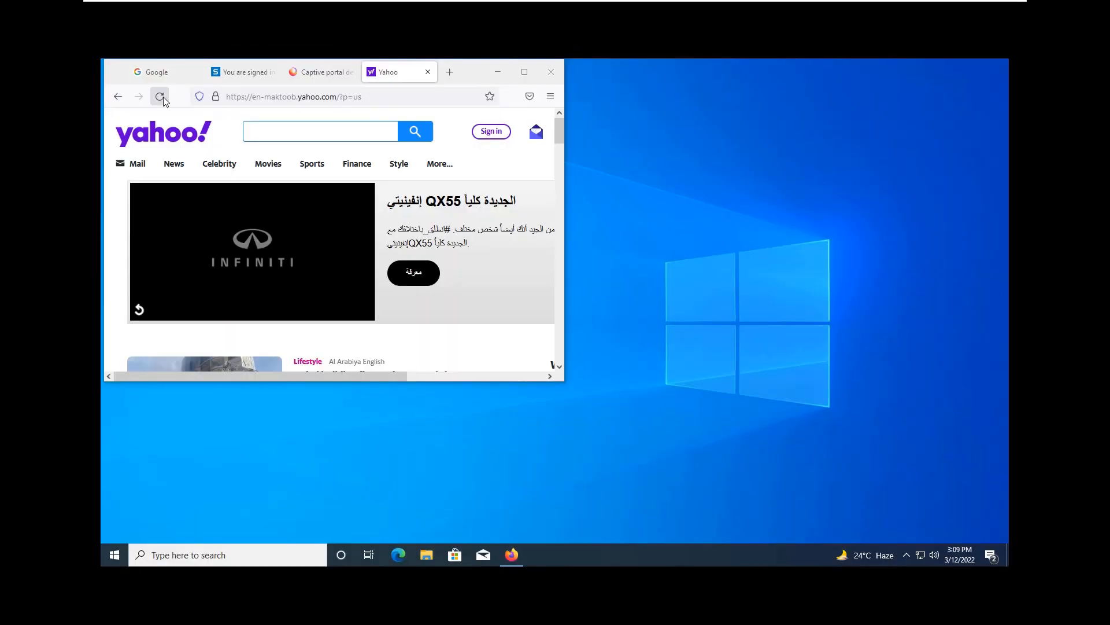
mouse_move(529, 3)
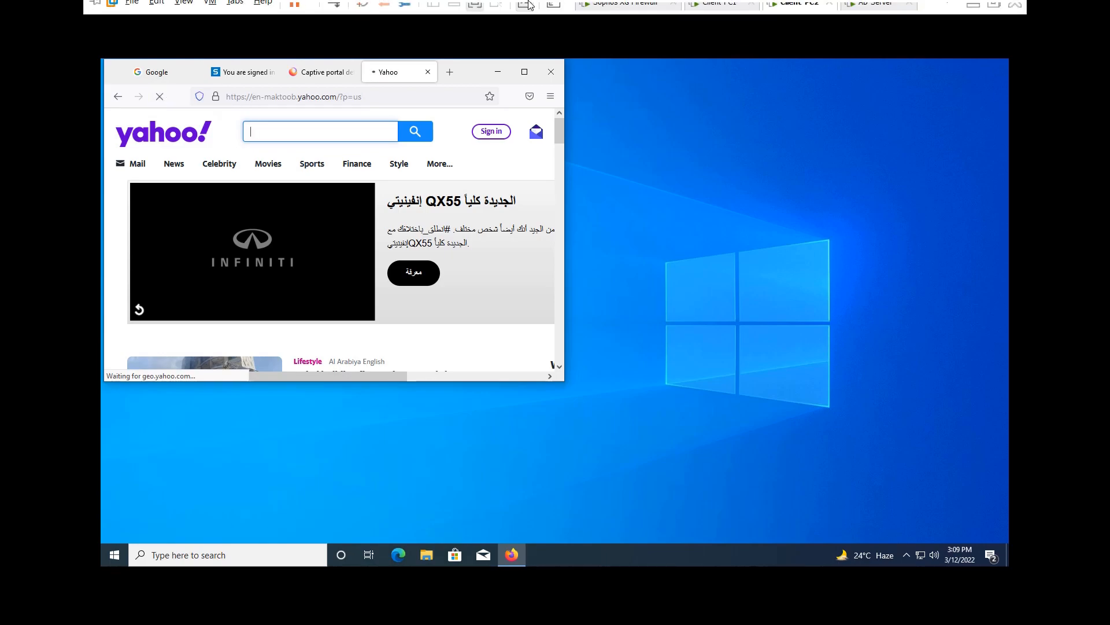
click(549, 72)
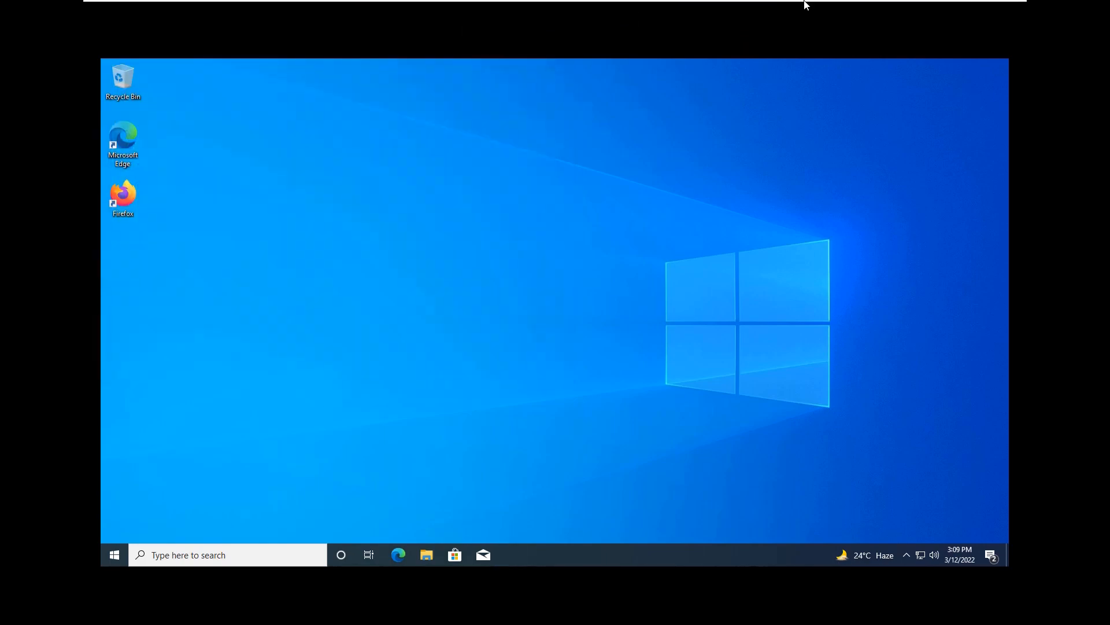
mouse_move(806, 1)
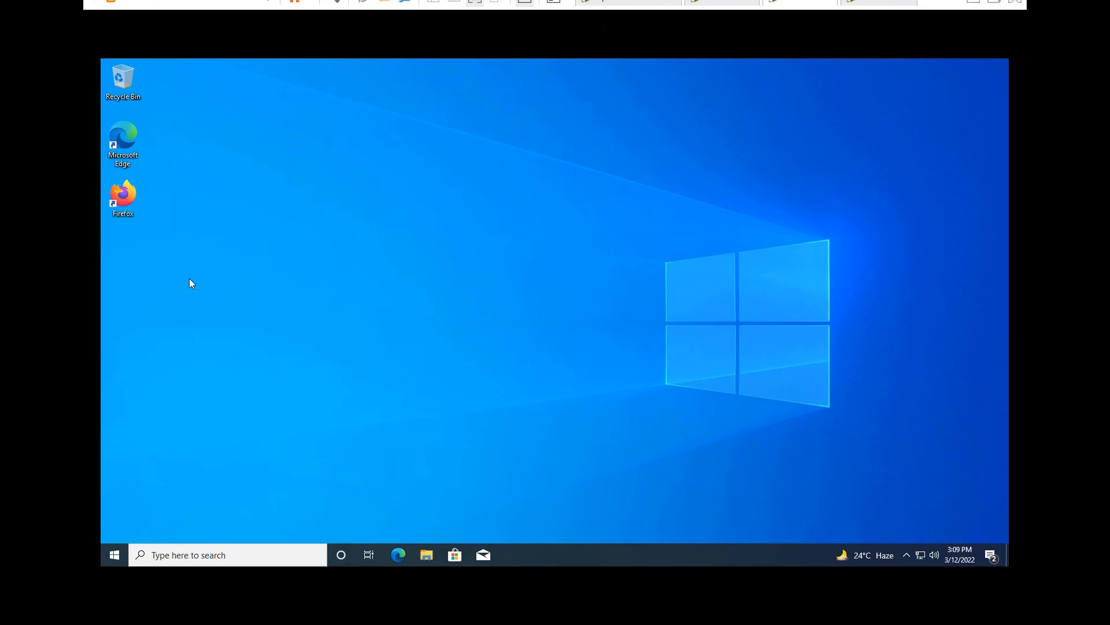
double_click(120, 196)
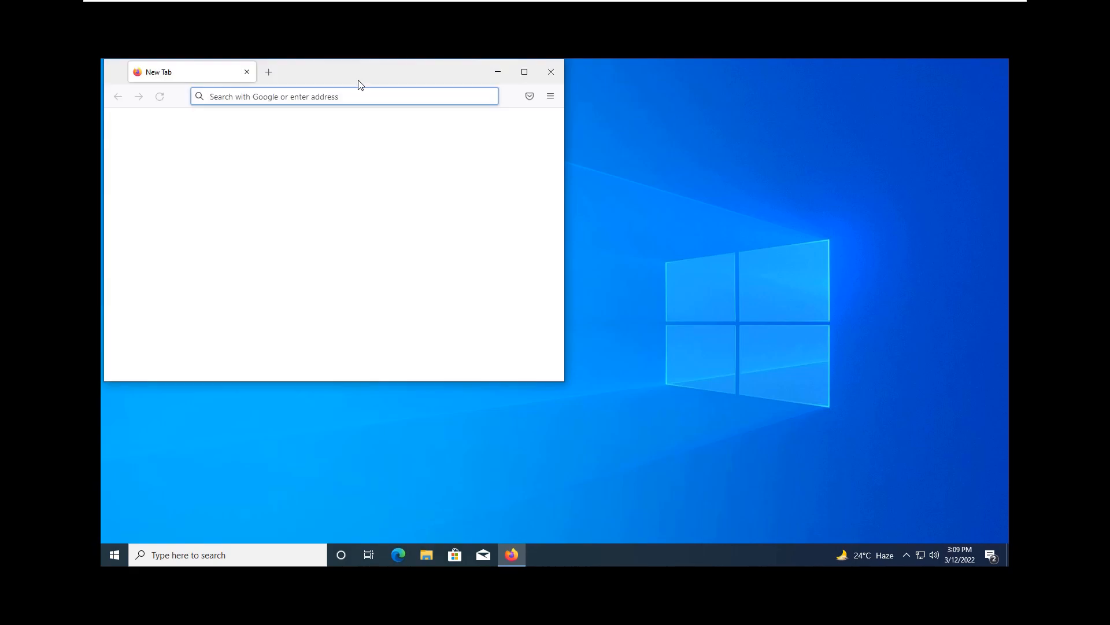
text(http)
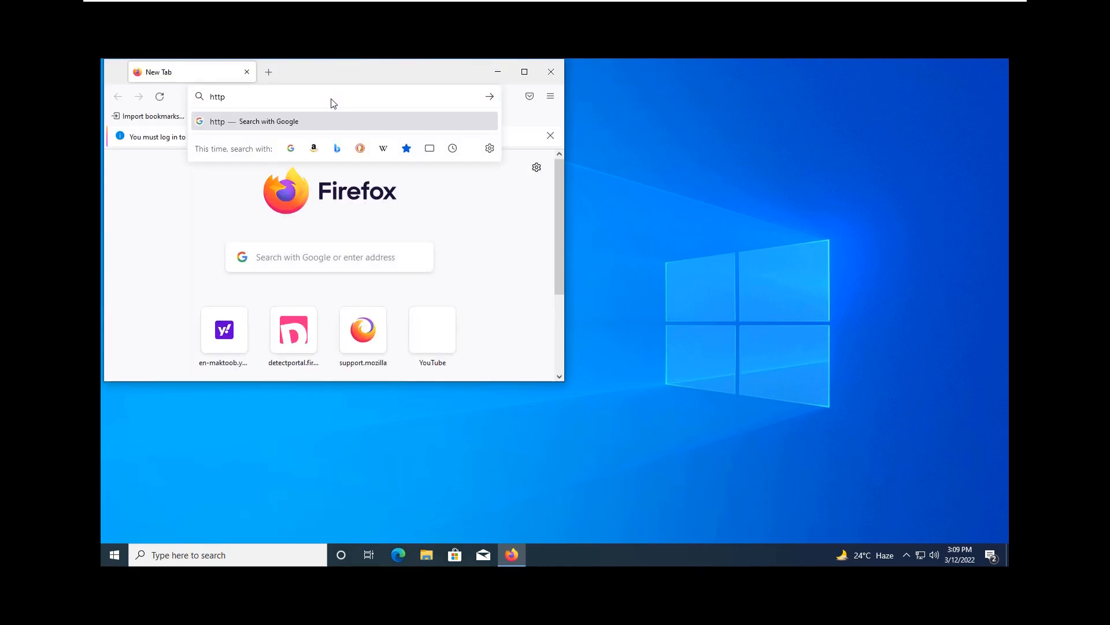
key(Escape)
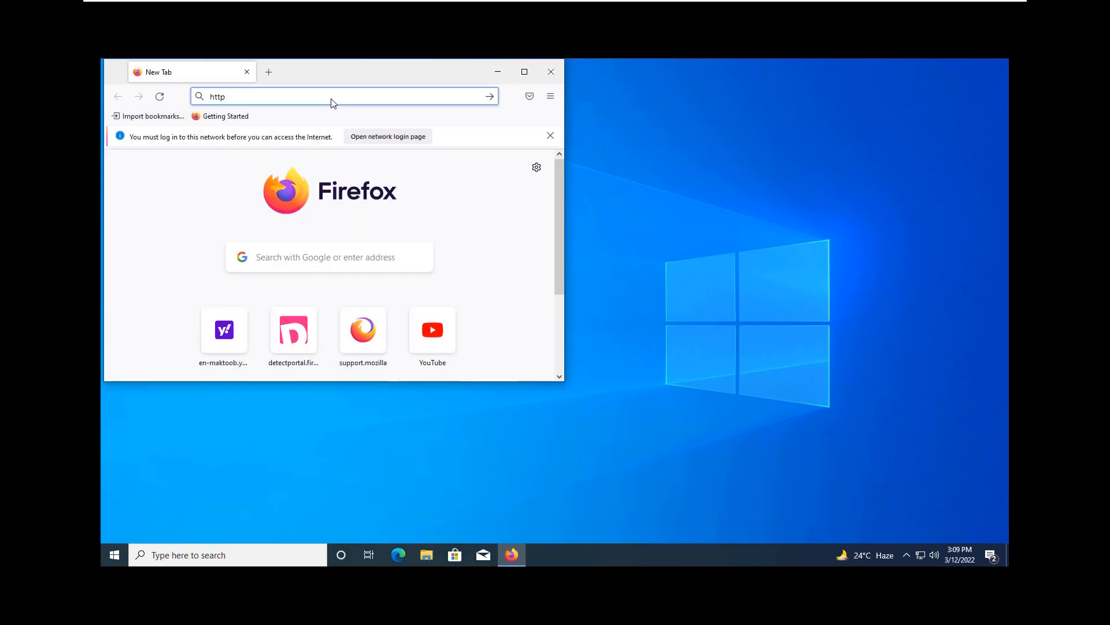
text(s://)
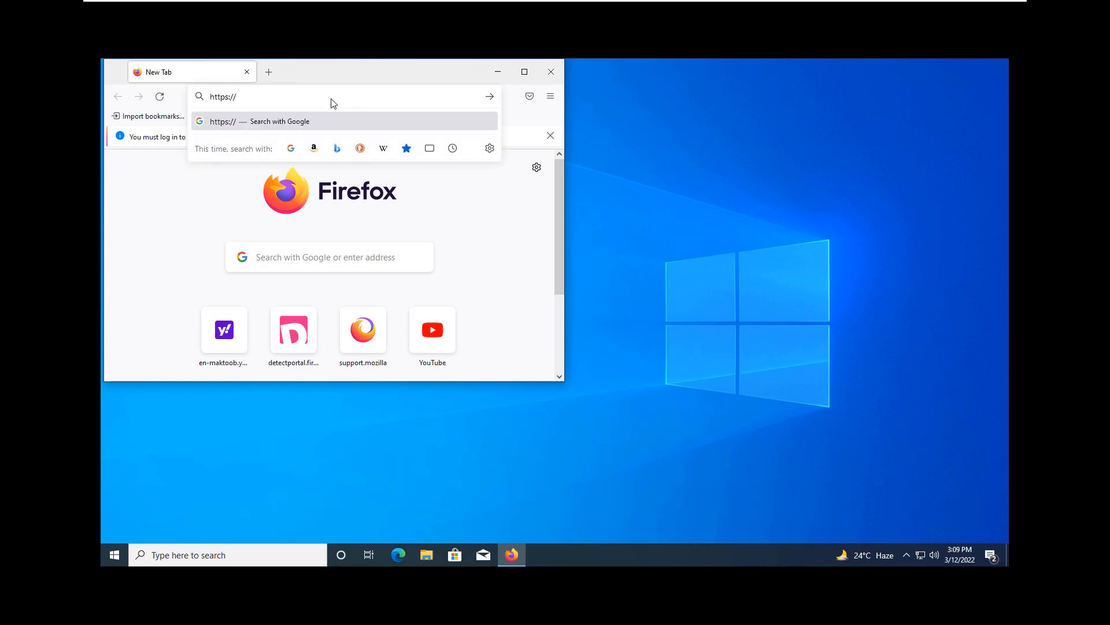
text(10.1.1.200)
key(Return)
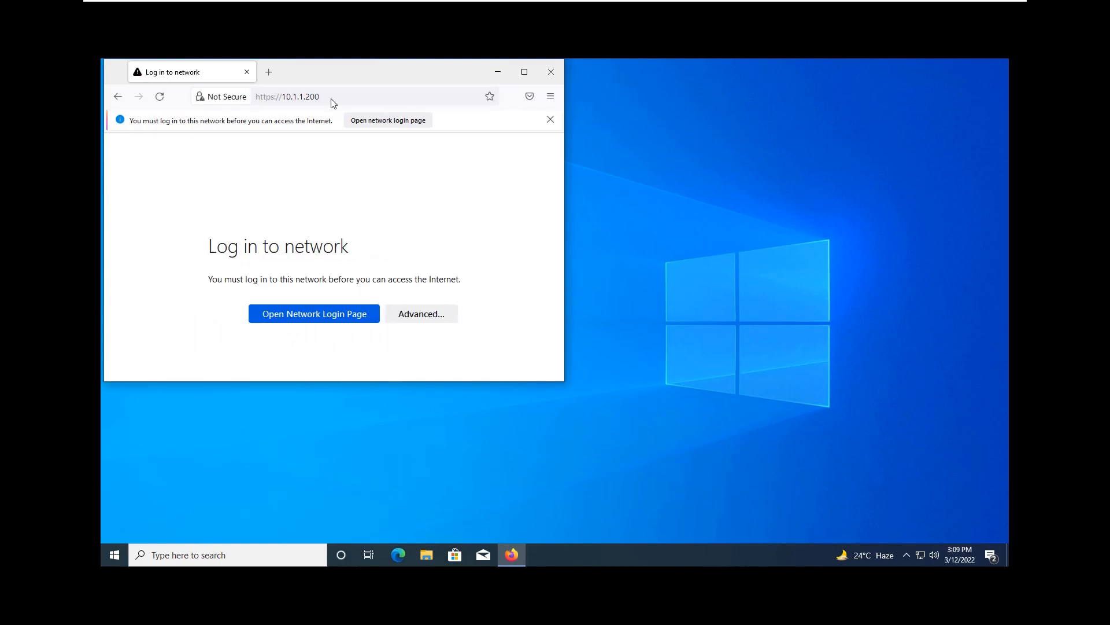
click(339, 316)
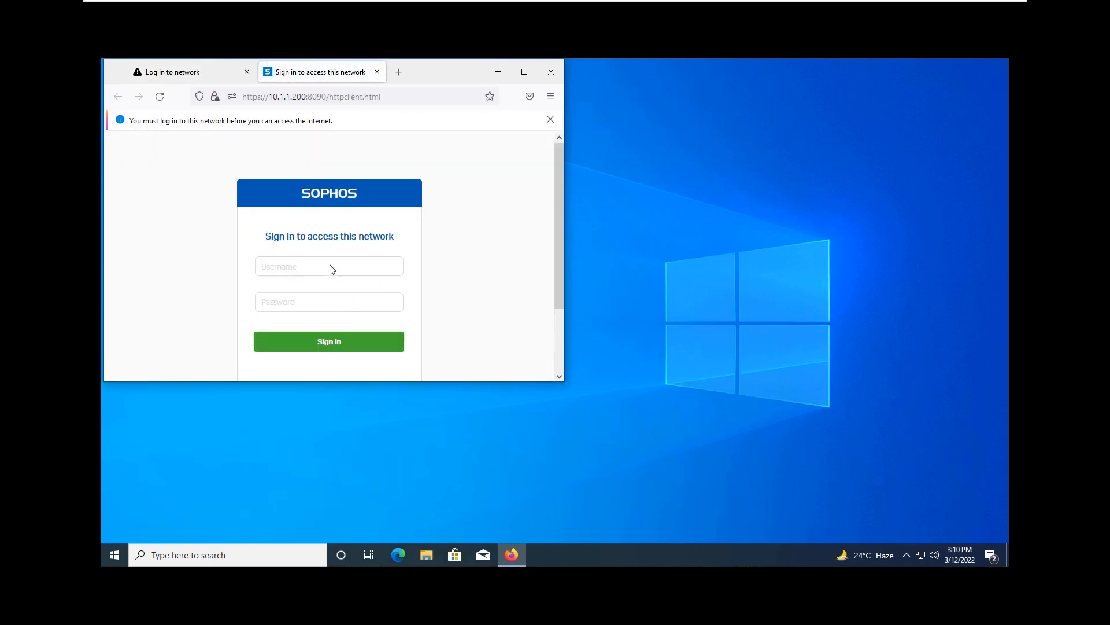
Step: Move between the Log in to network, Sophos sign-in and User Portal pages
click(234, 71)
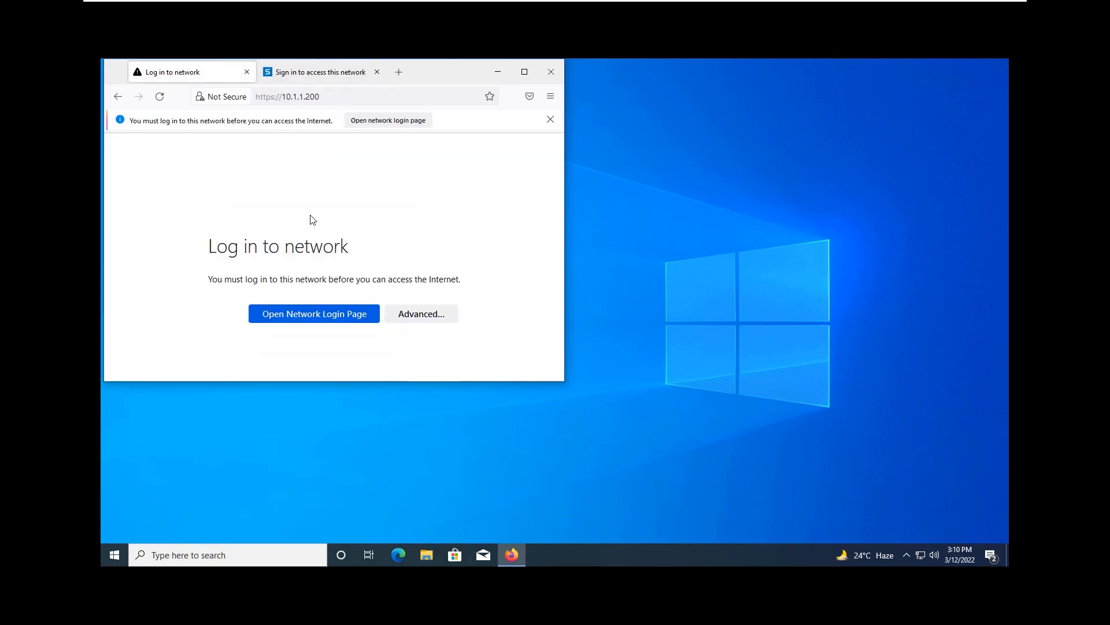
click(351, 79)
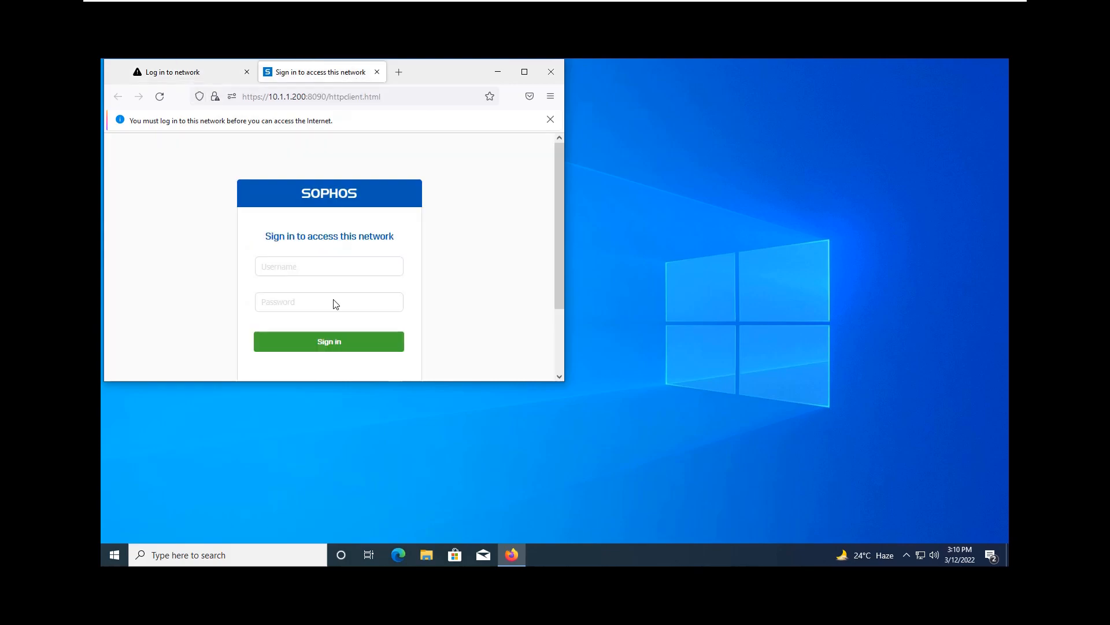
scroll(294, 347, down, 2)
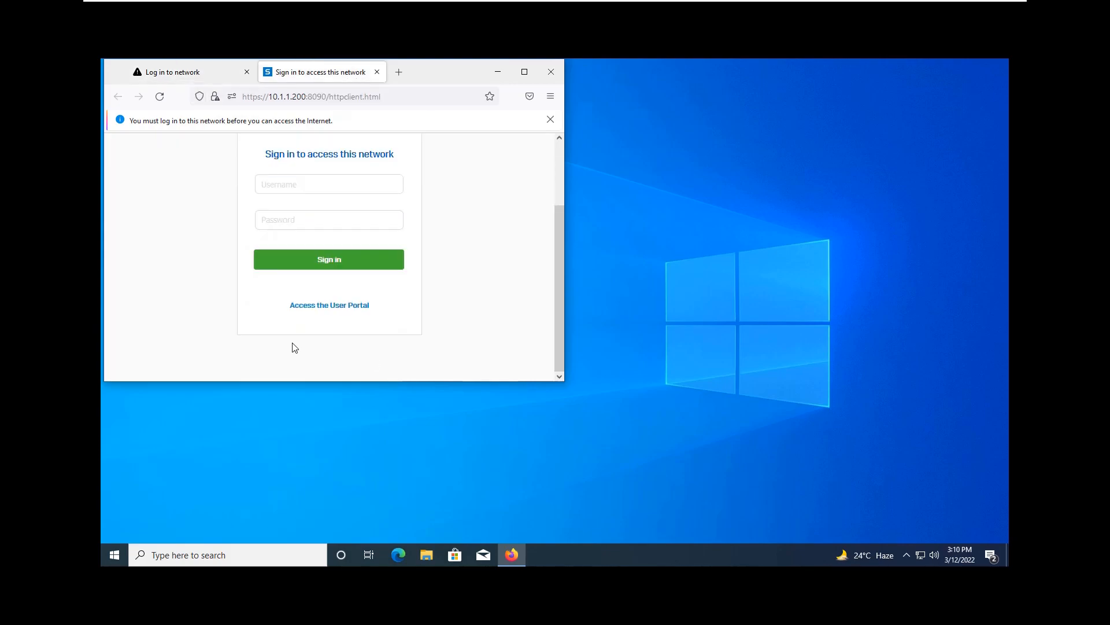
click(344, 306)
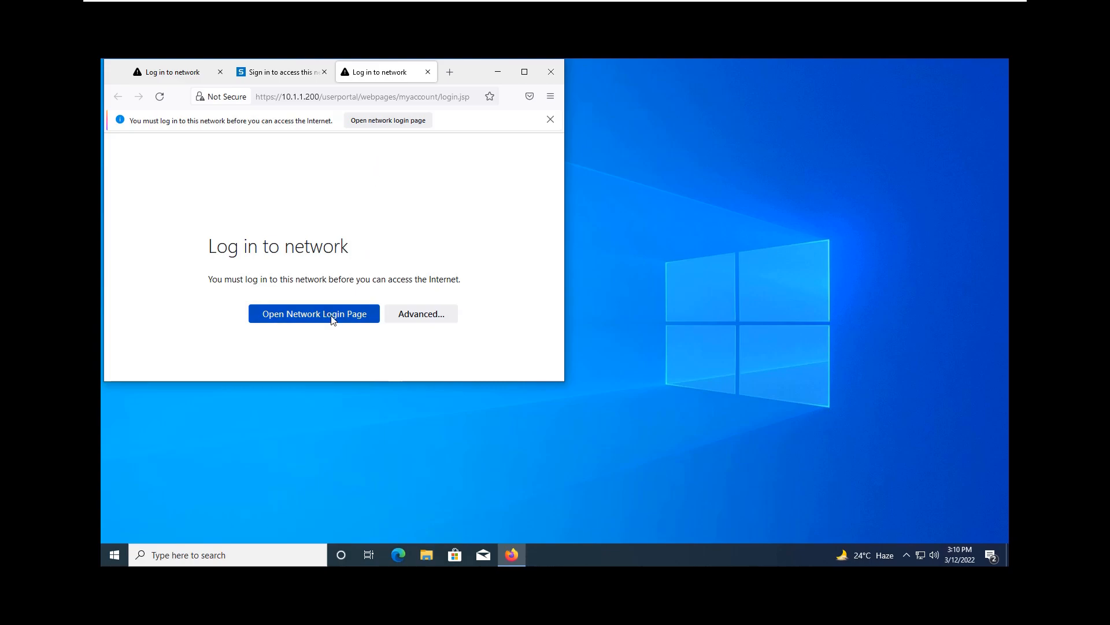
click(332, 315)
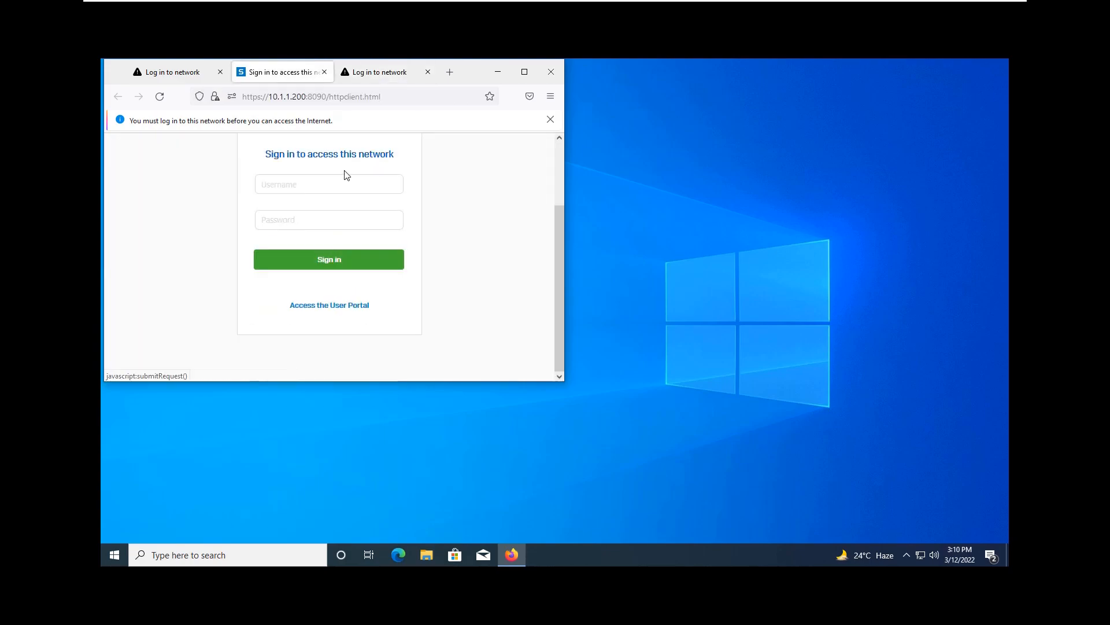
click(323, 188)
click(404, 77)
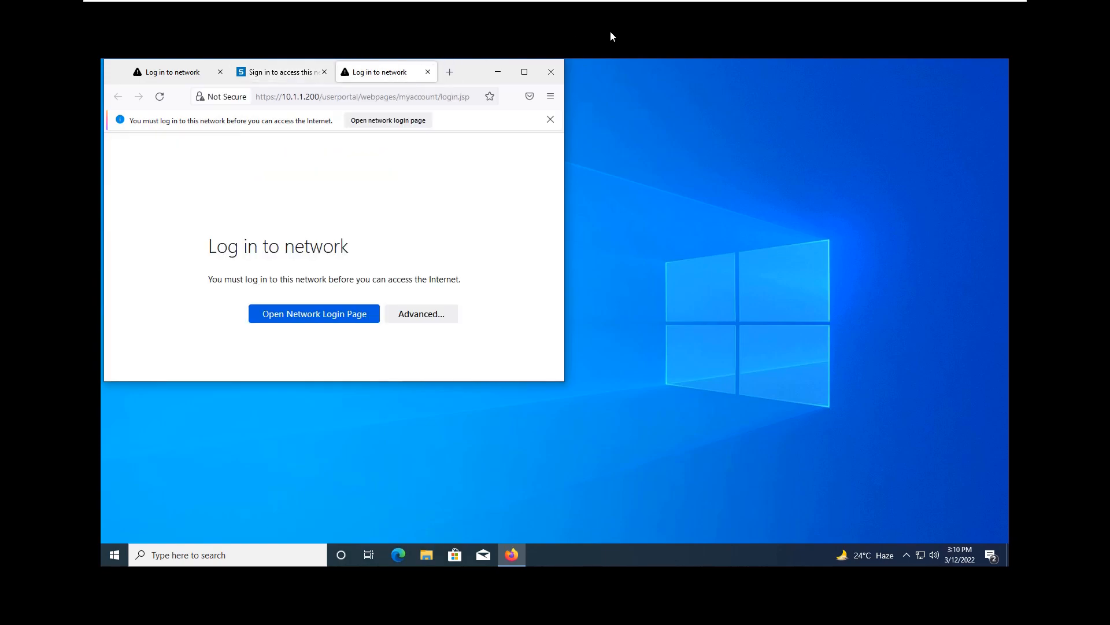
click(550, 96)
click(496, 177)
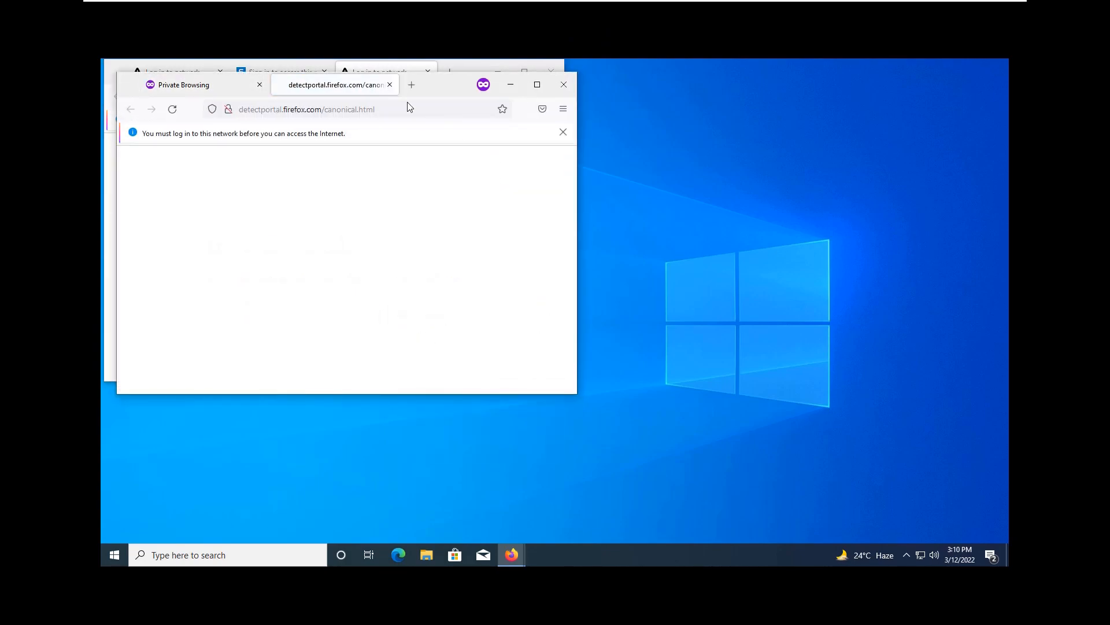
click(246, 95)
text(h)
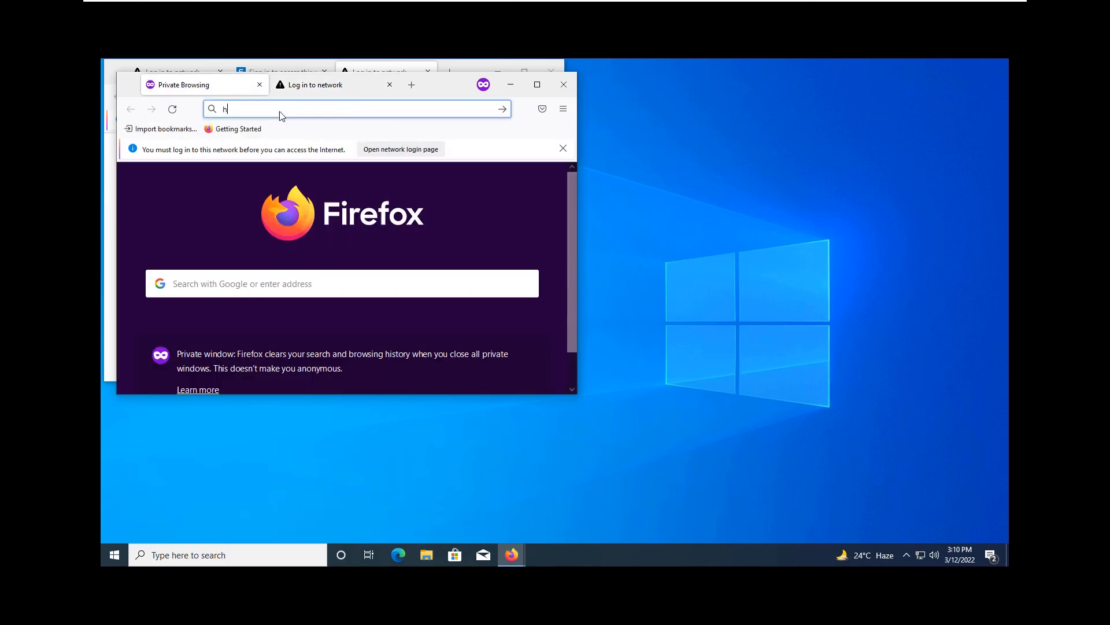
text(ttps://10.1.1.200)
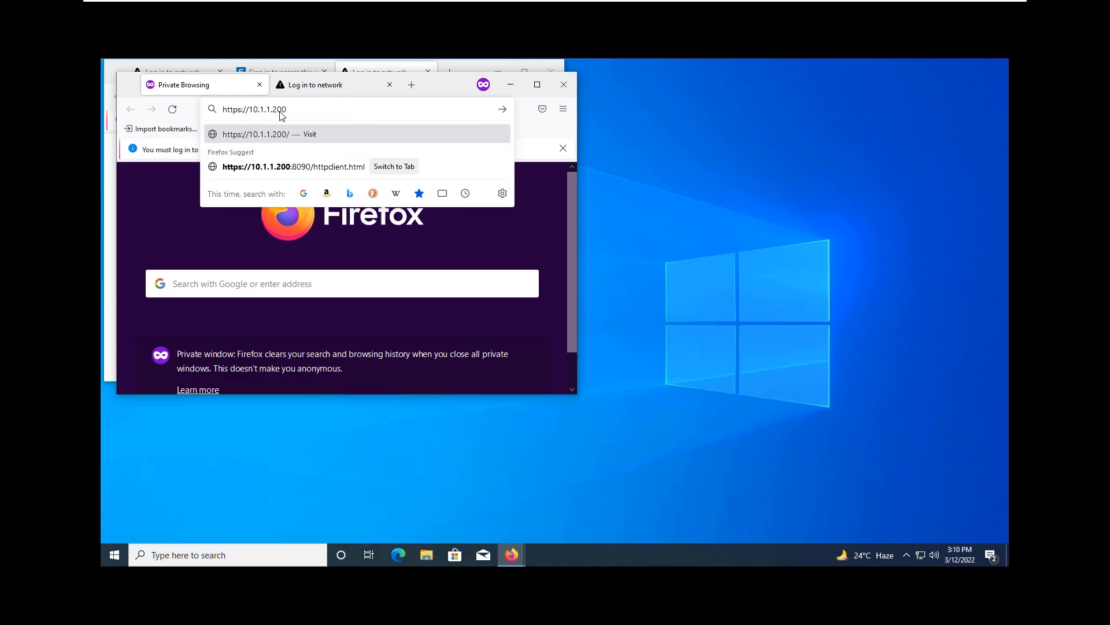
key(Return)
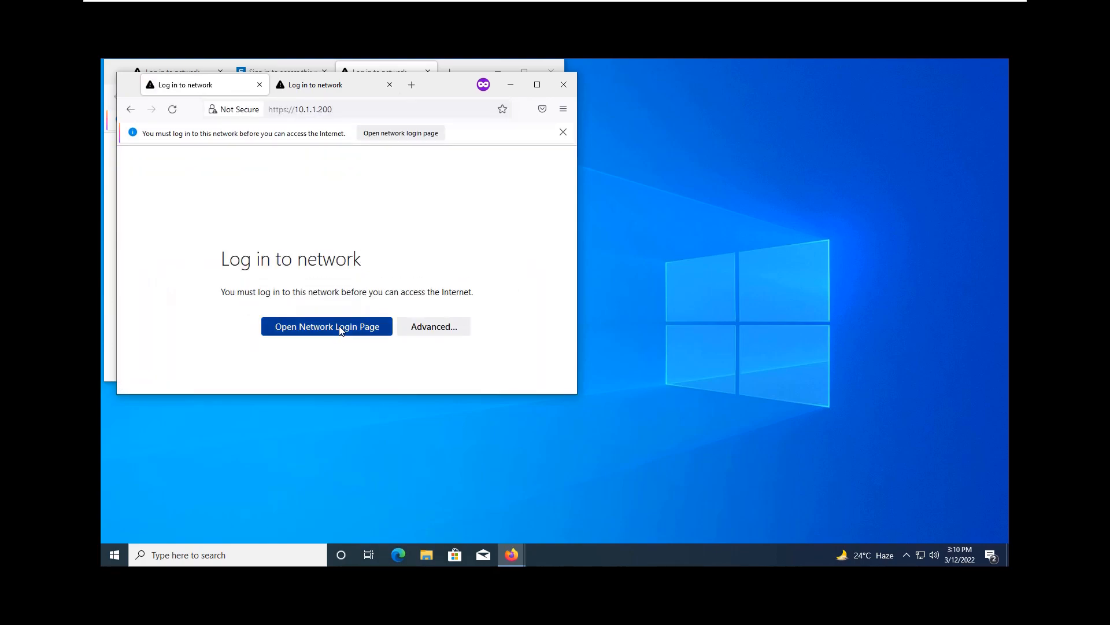
click(341, 328)
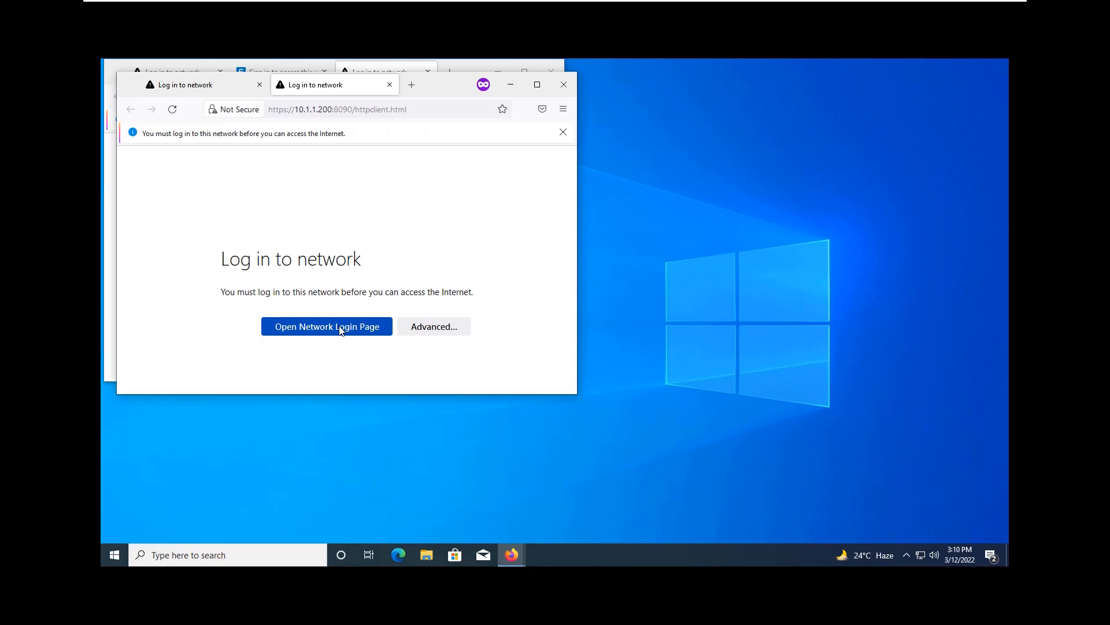
click(564, 84)
click(550, 69)
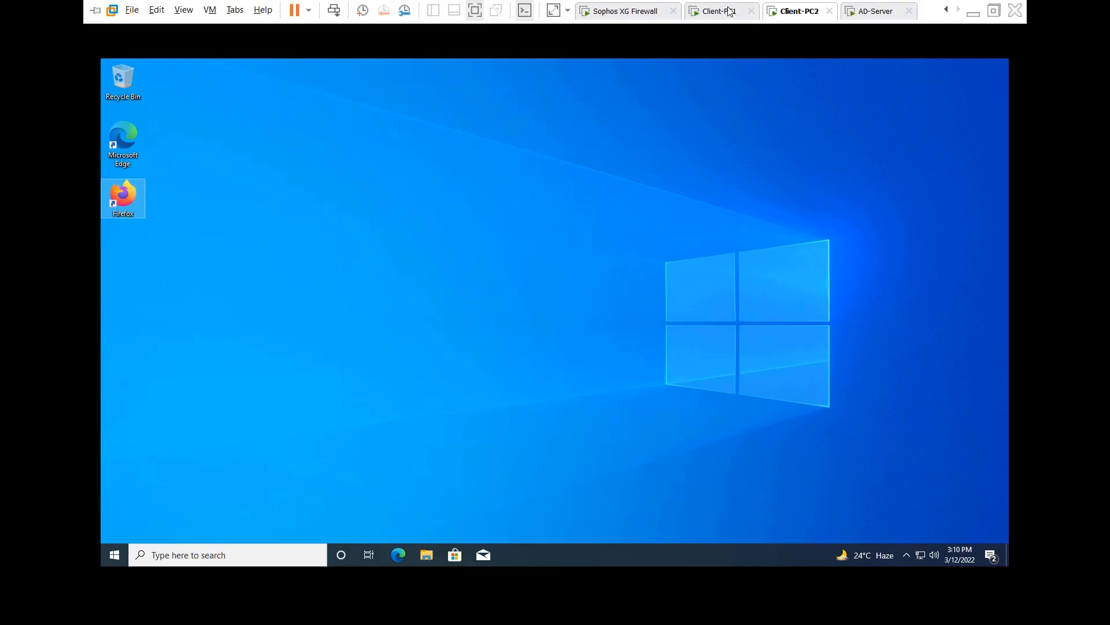
Step: On Client-PC1, Connect the tray authentication agent, dismiss the error, and submit the IT admin credentials
click(720, 10)
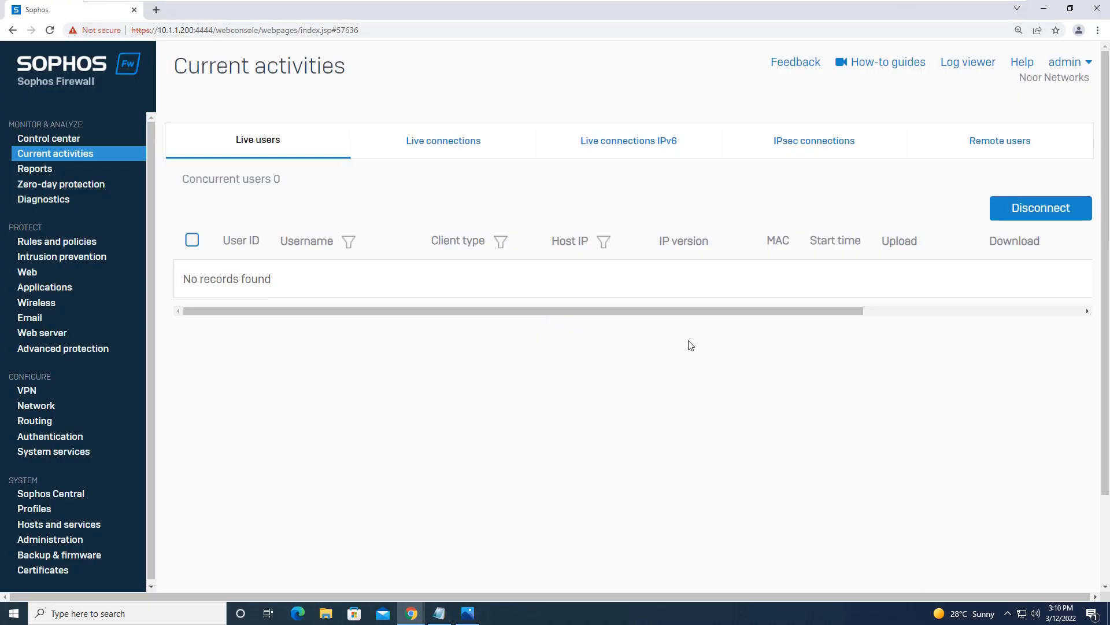
click(1007, 615)
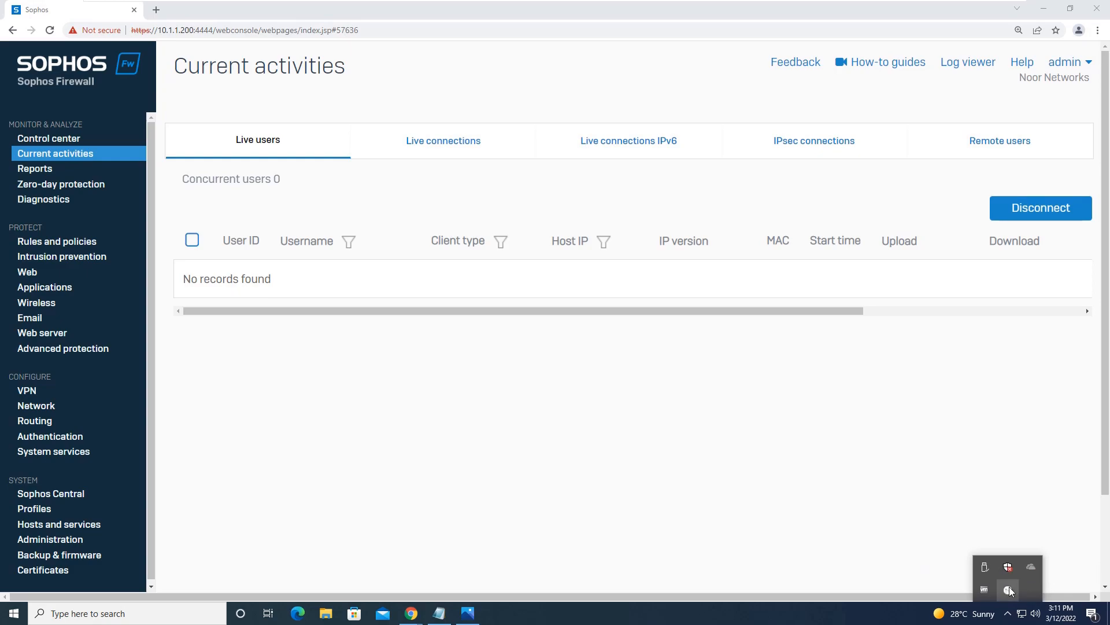
right_click(1009, 586)
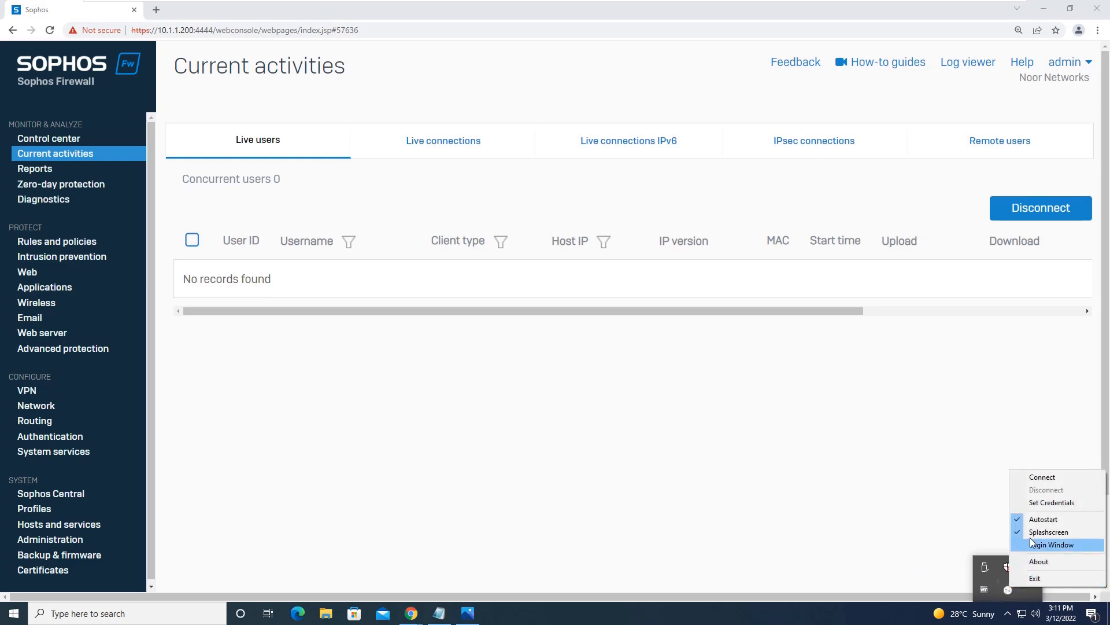
click(1054, 477)
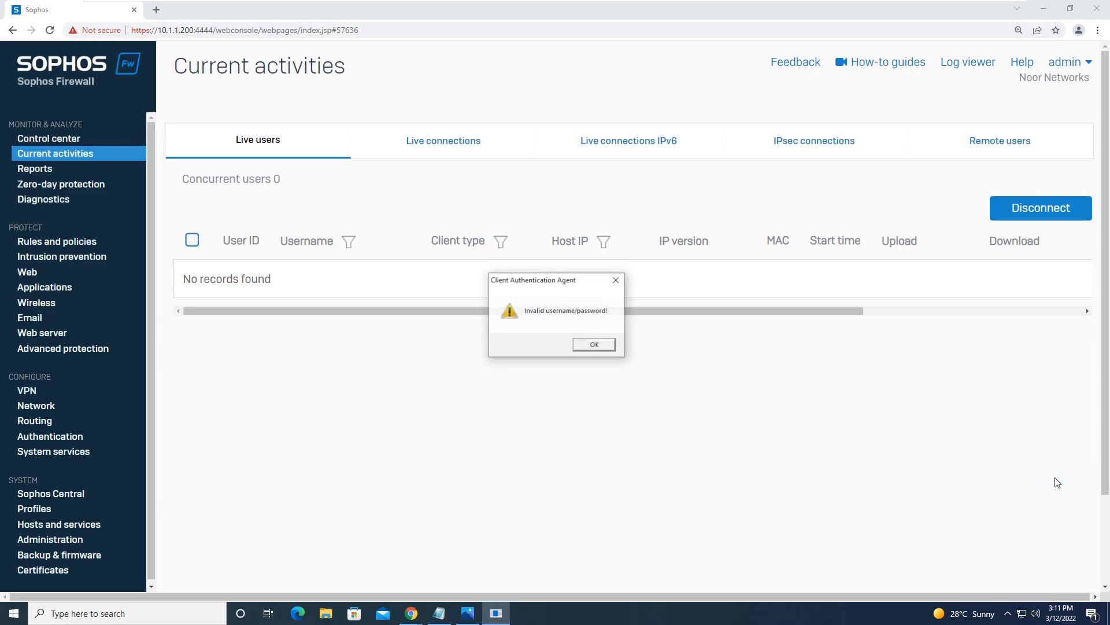
click(593, 345)
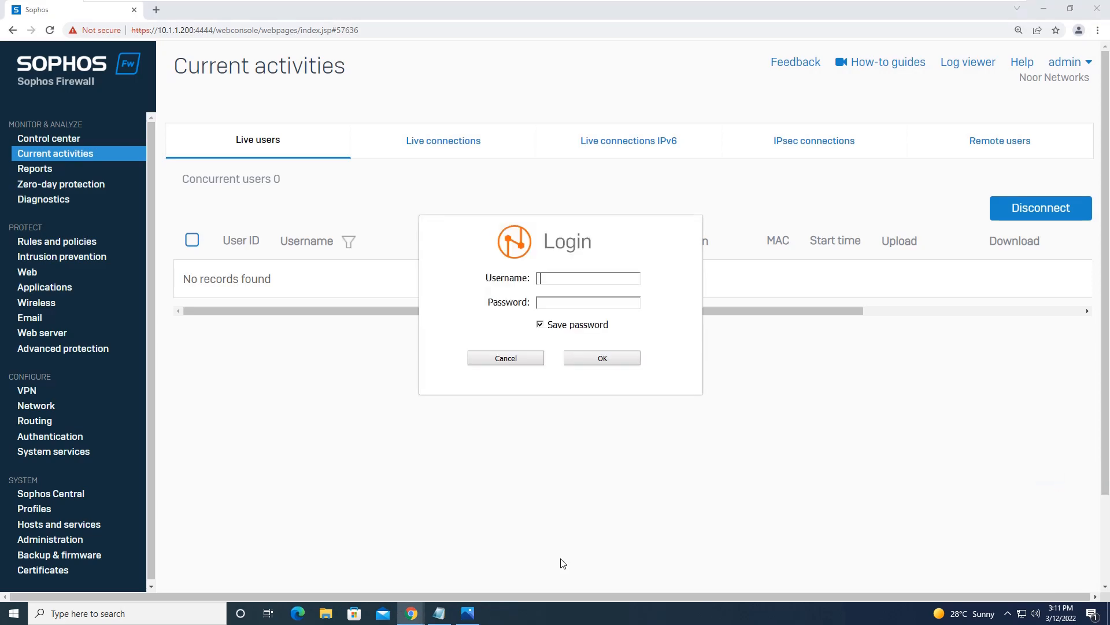
text(it_admin)
click(618, 360)
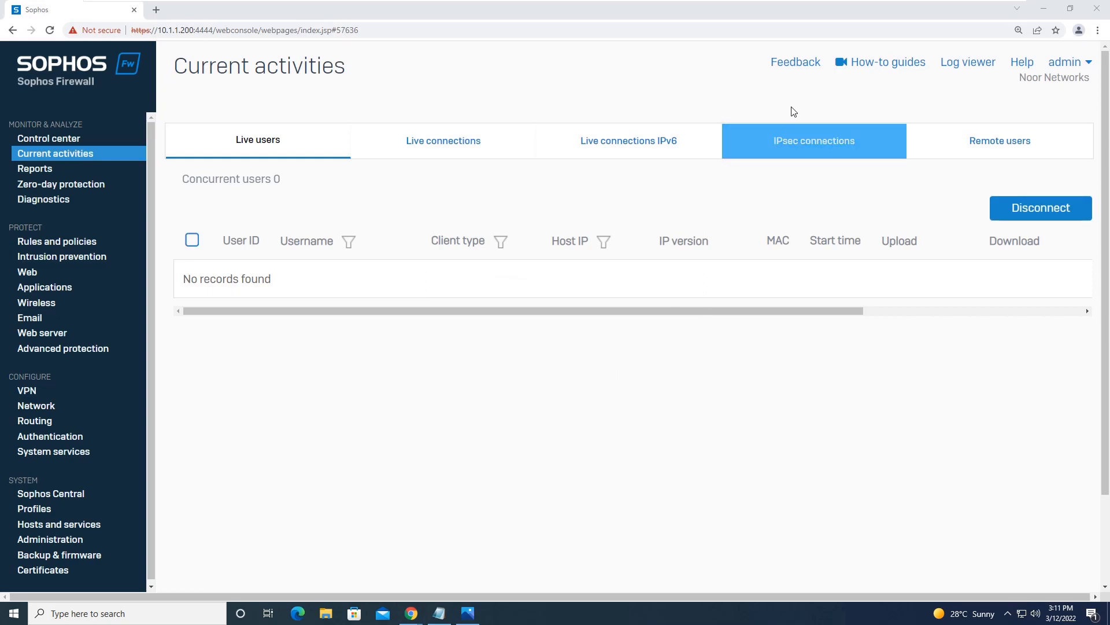
Step: Copy the client_auth_agent installer from Chrome's Downloads folder onto Client-PC2's desktop
key(ctrl+j)
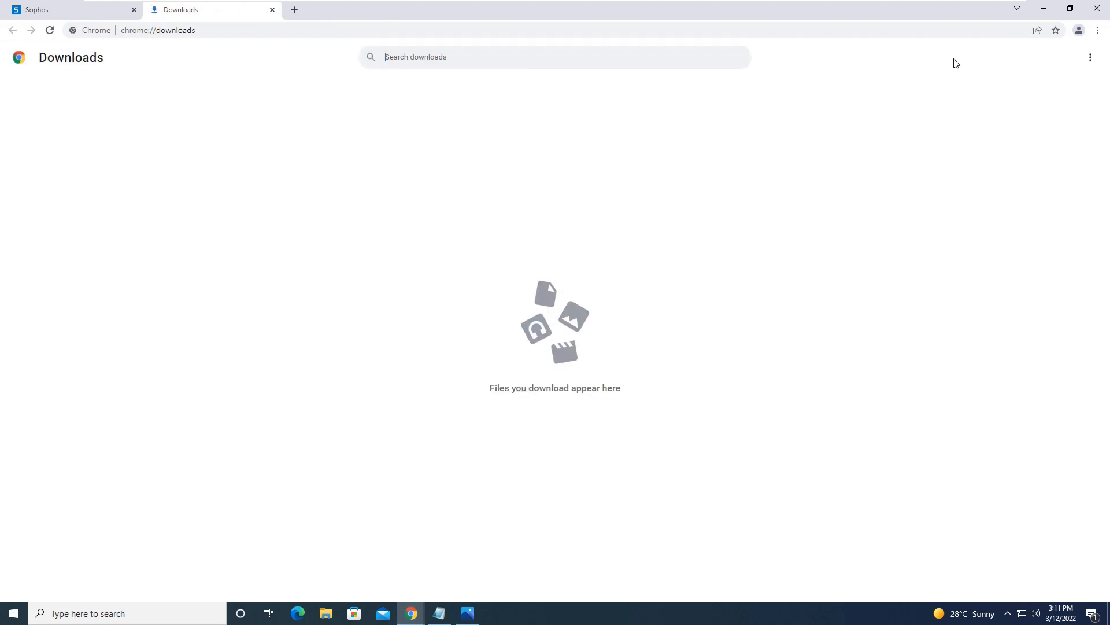
click(1090, 57)
click(1036, 69)
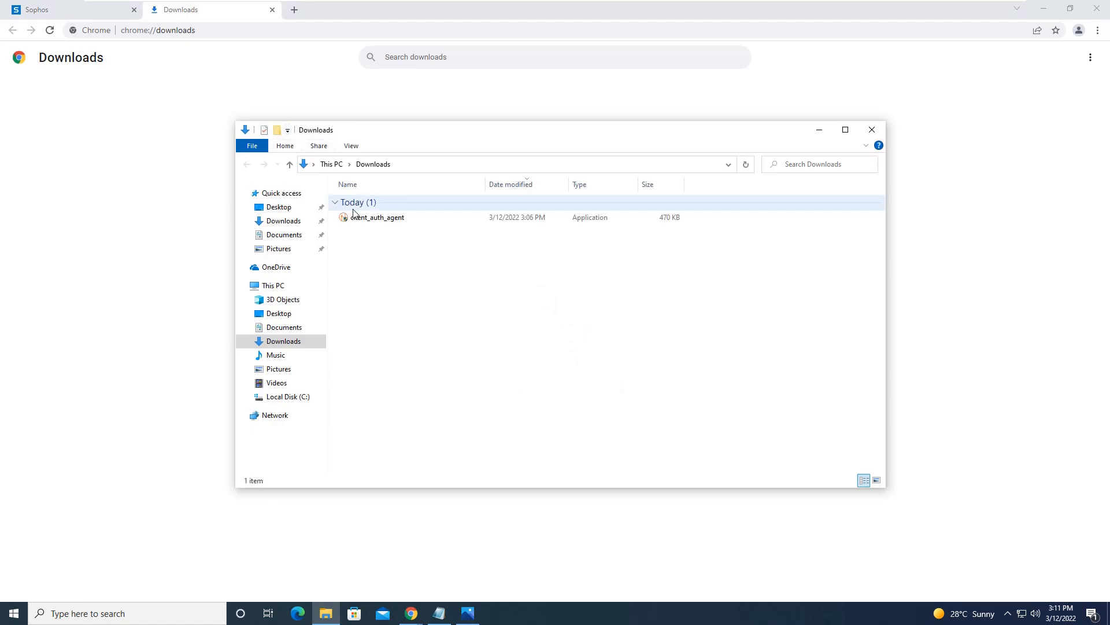
click(366, 223)
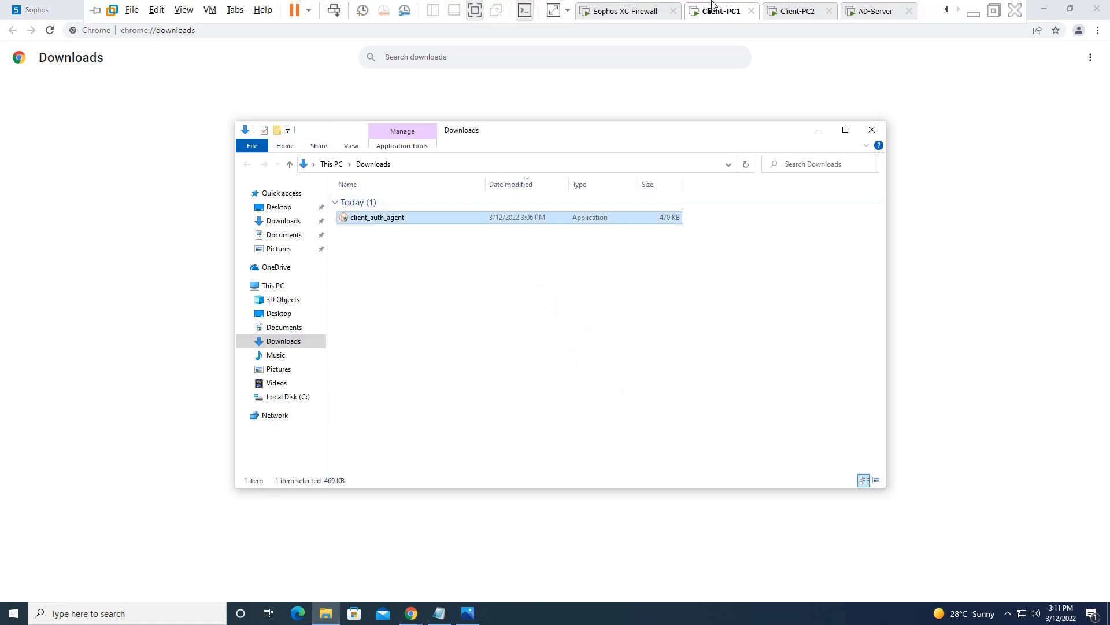
click(792, 11)
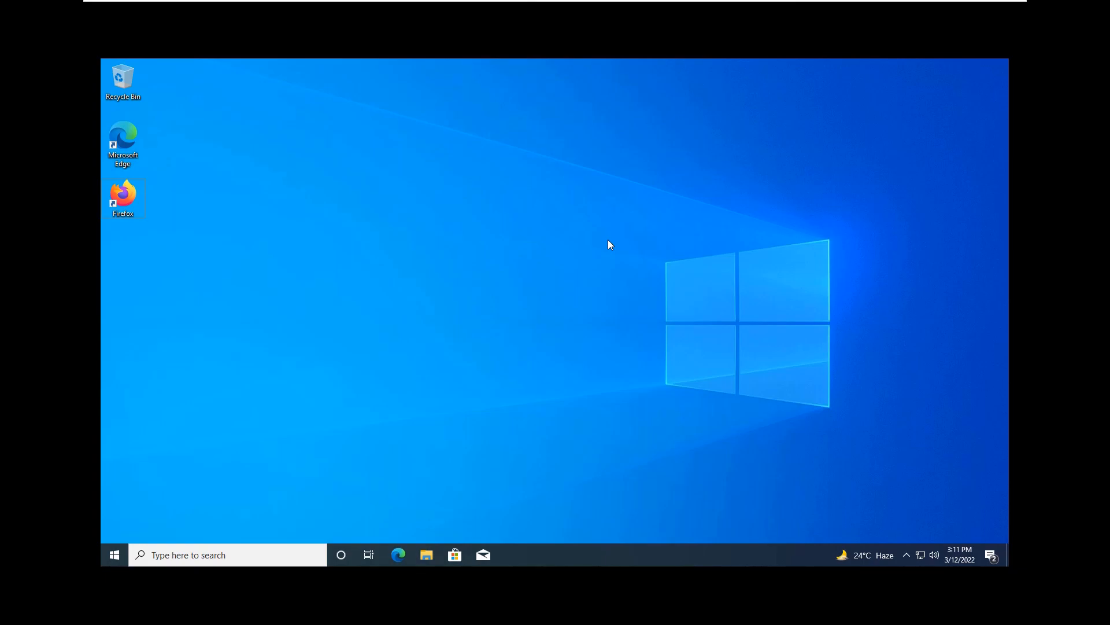
key(ctrl+v)
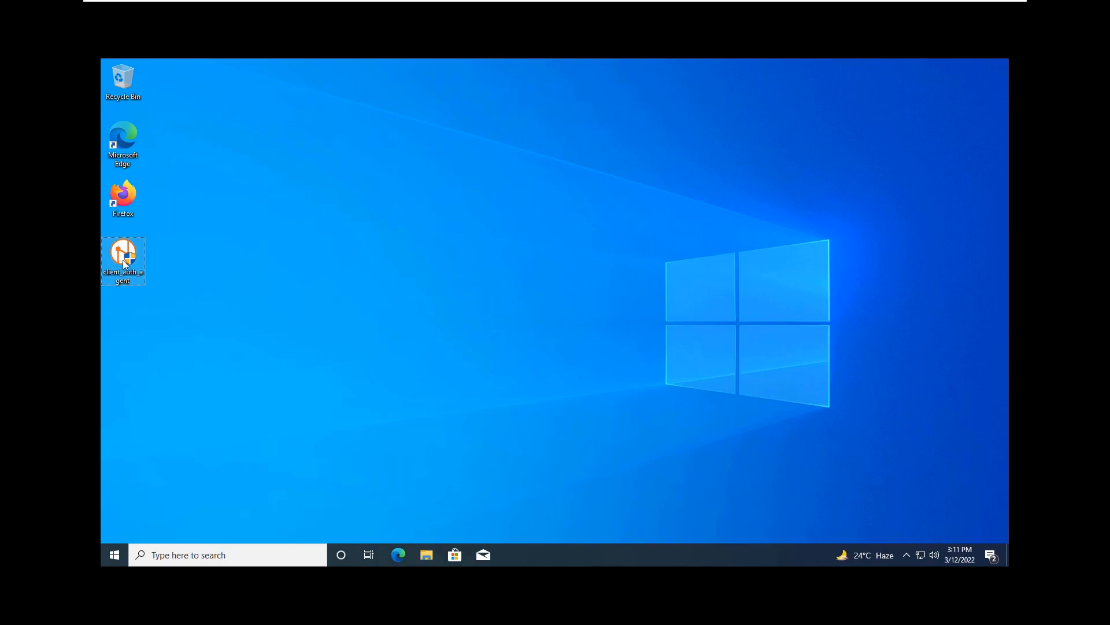
Step: Run the client_auth_agent installer on Client-PC2 with default settings through to Install
mouse_move(788, 4)
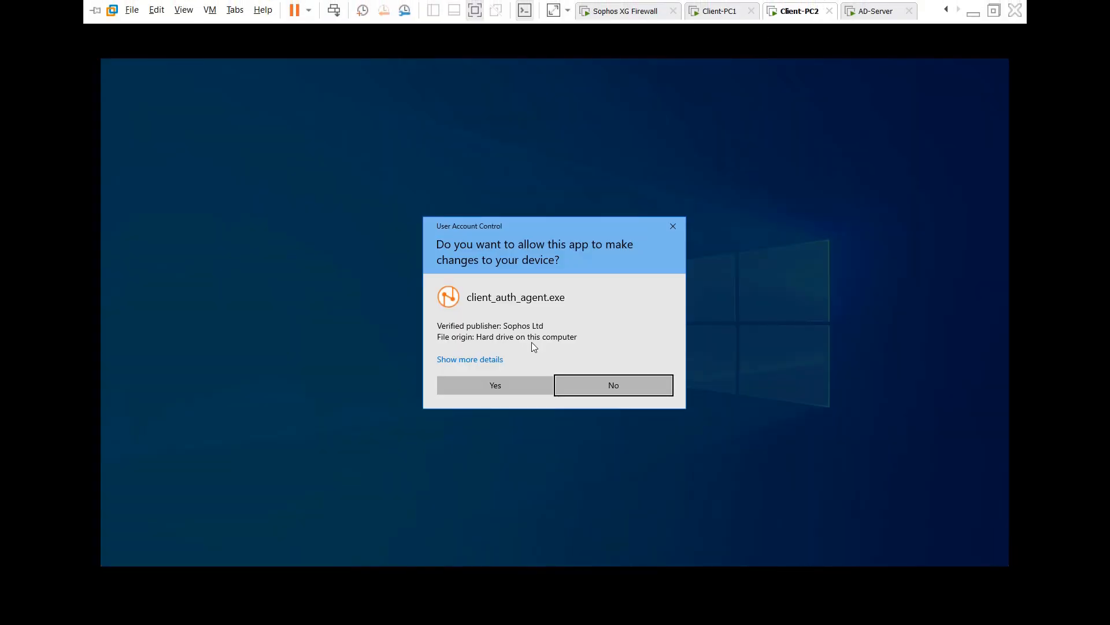
click(519, 384)
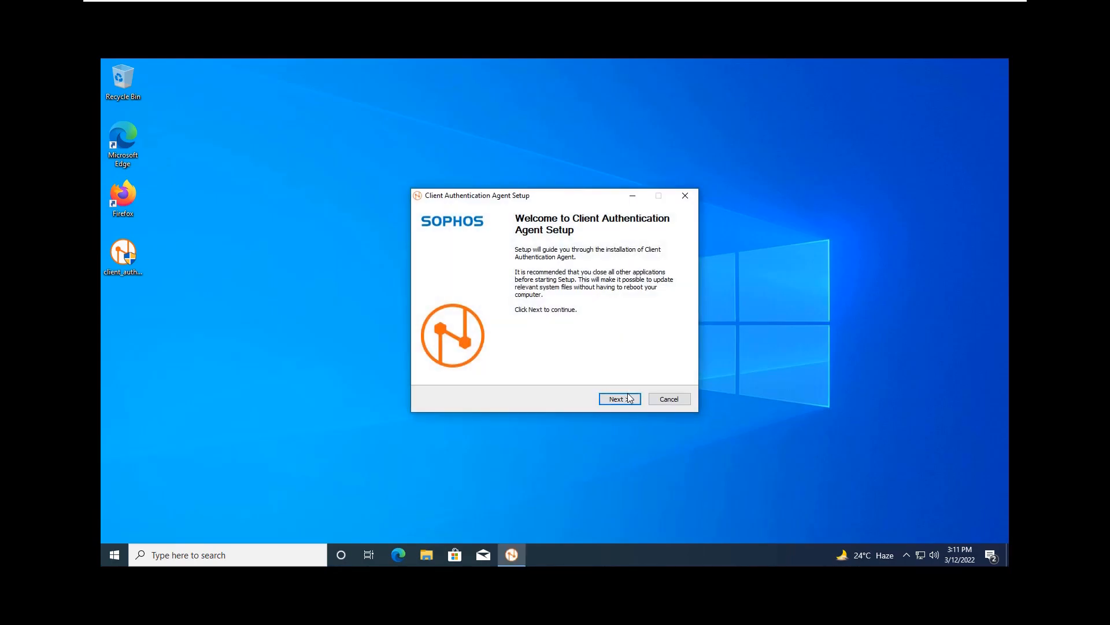
click(628, 399)
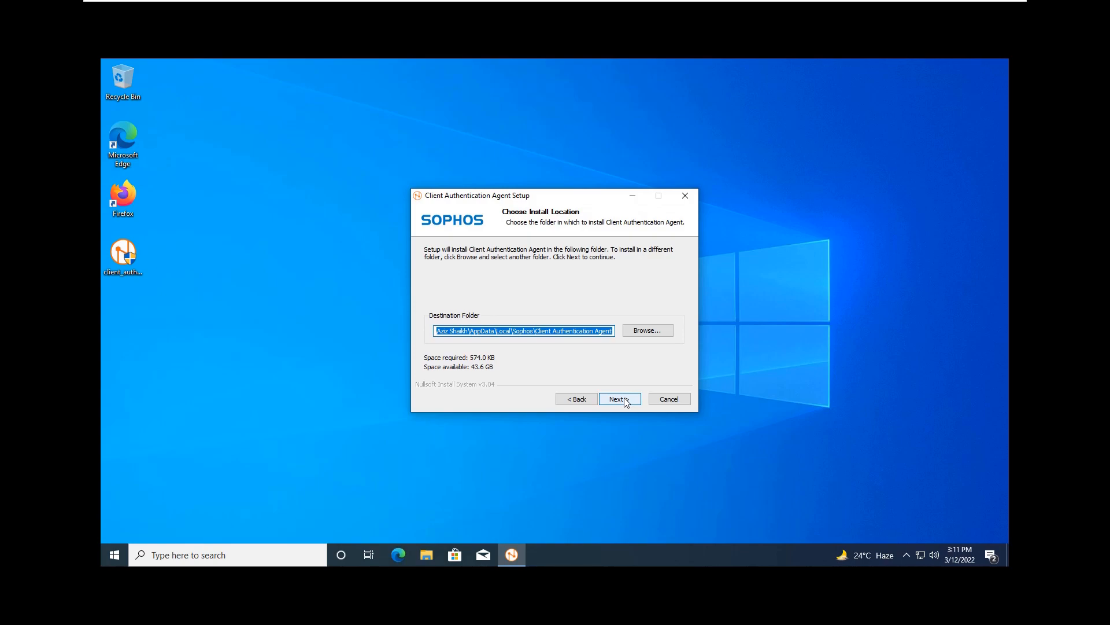
click(620, 399)
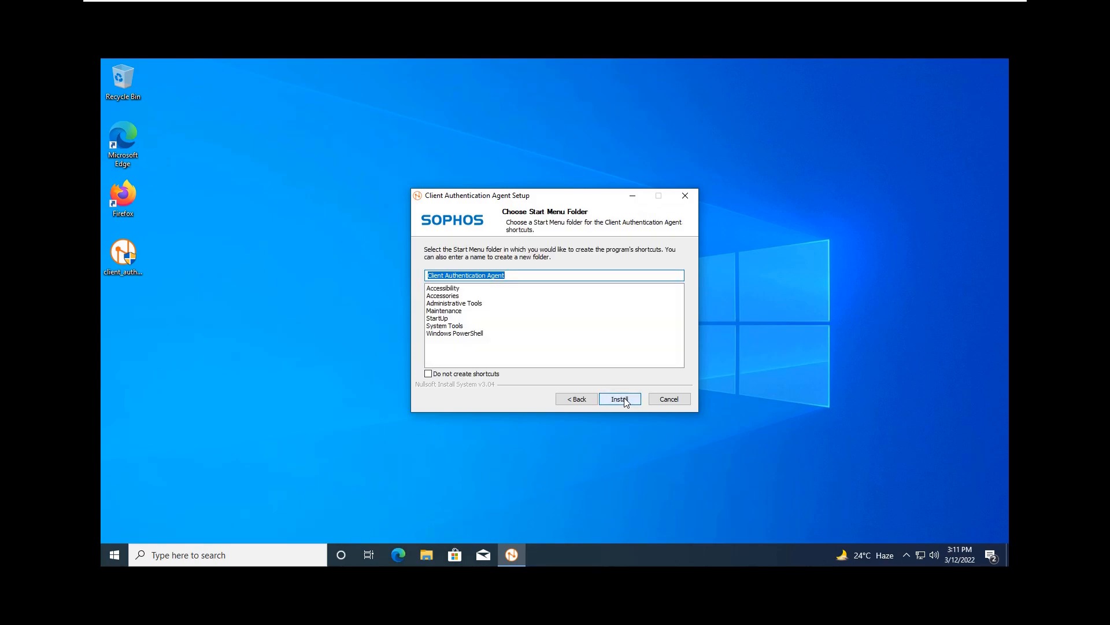
click(624, 399)
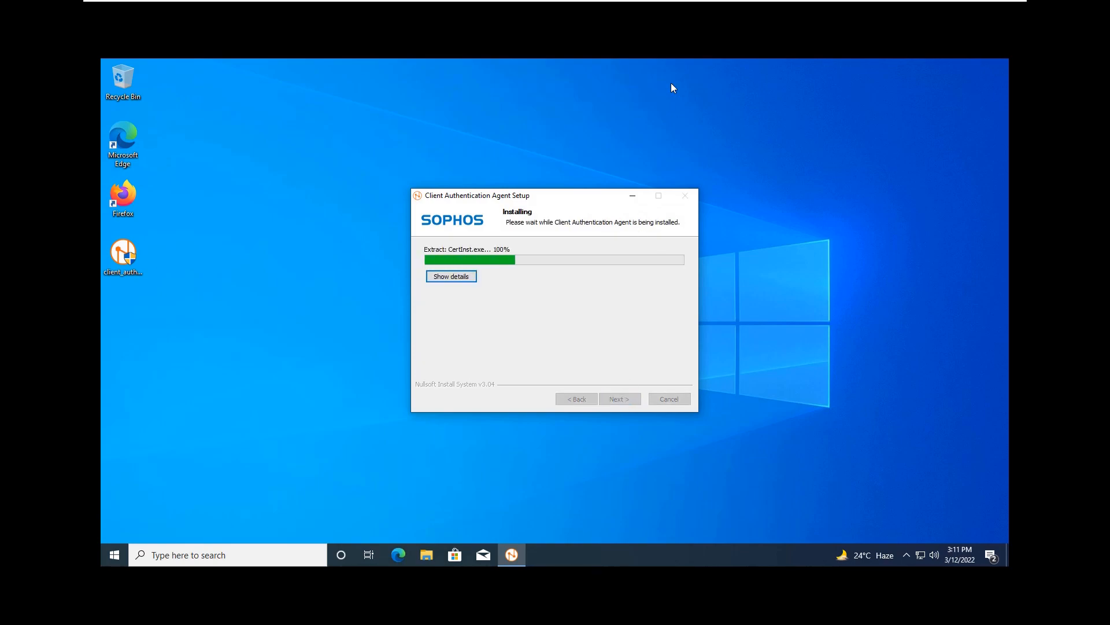
click(723, 11)
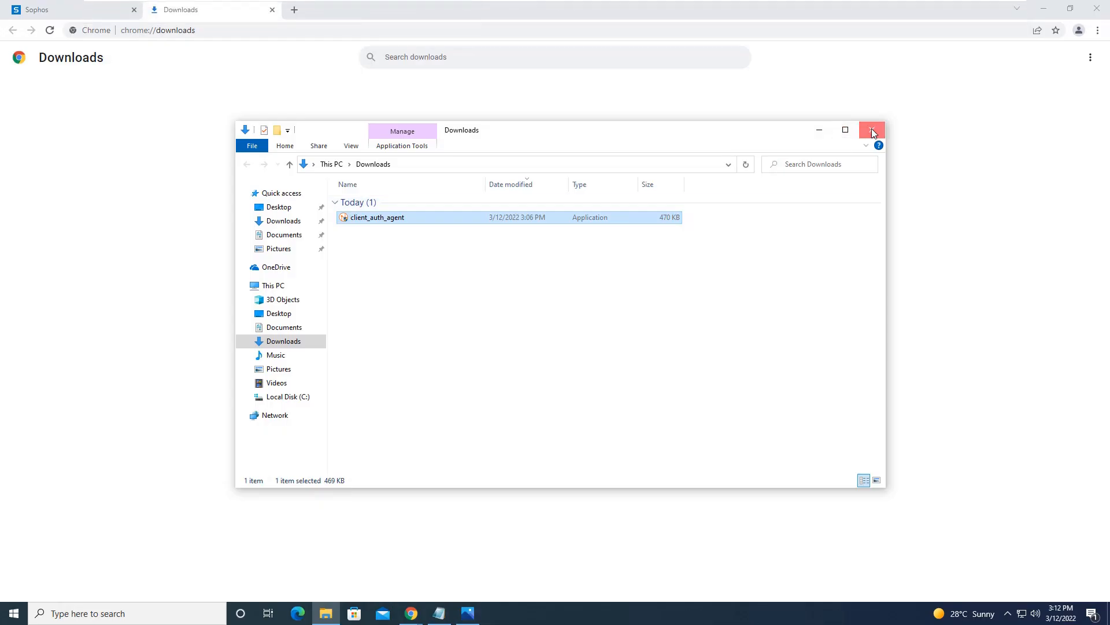
Step: Close the Downloads folder and check the authentication agent's tray menu
click(872, 131)
mouse_move(720, 4)
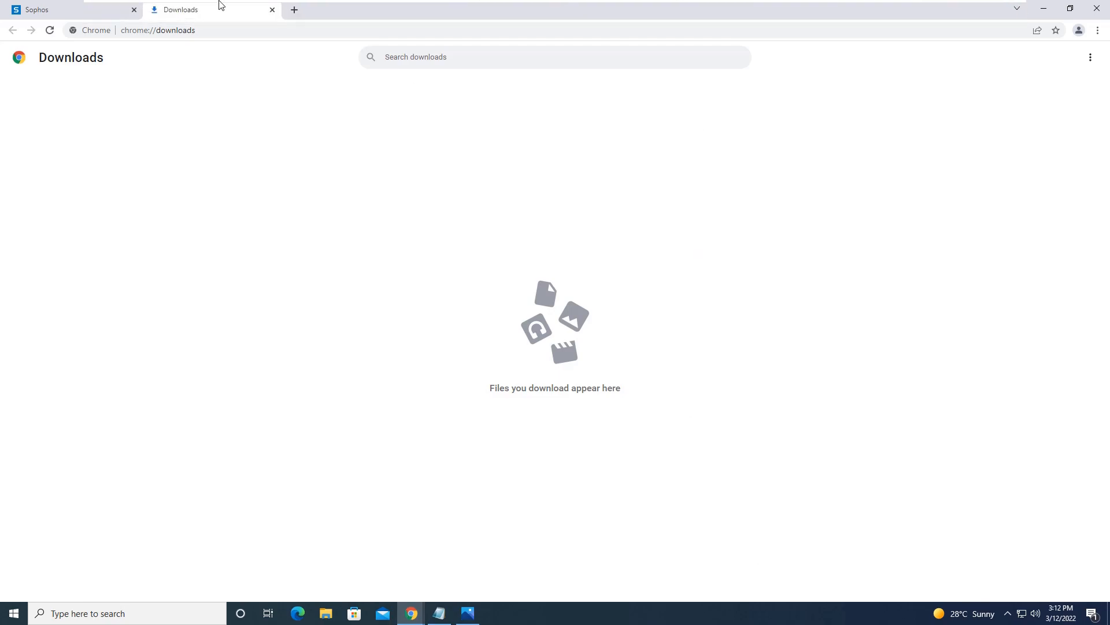
click(209, 10)
click(134, 101)
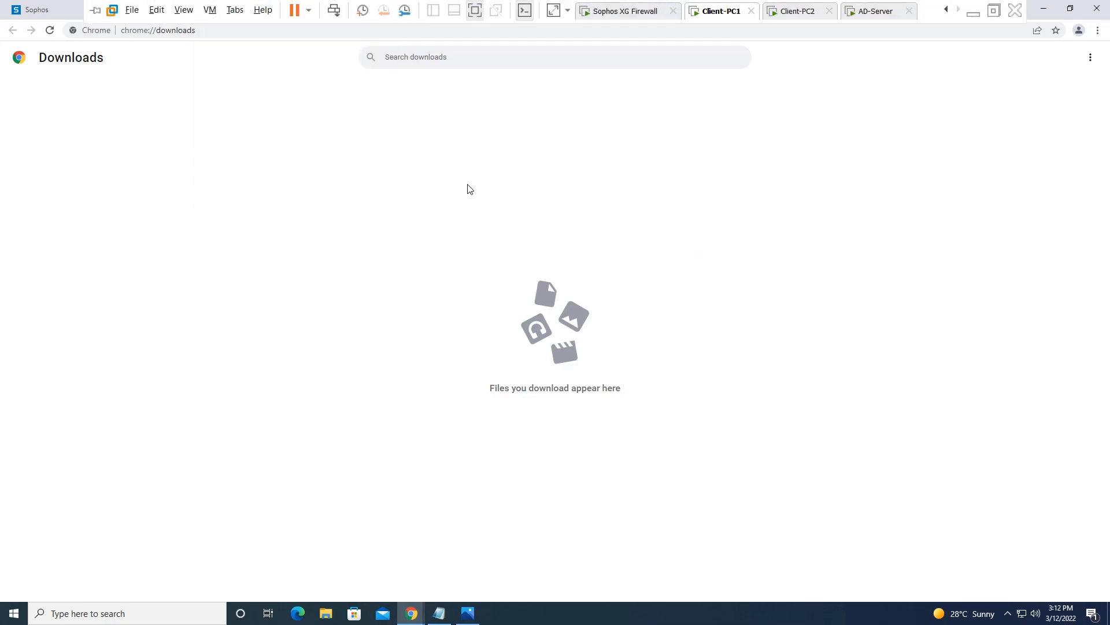
click(1010, 613)
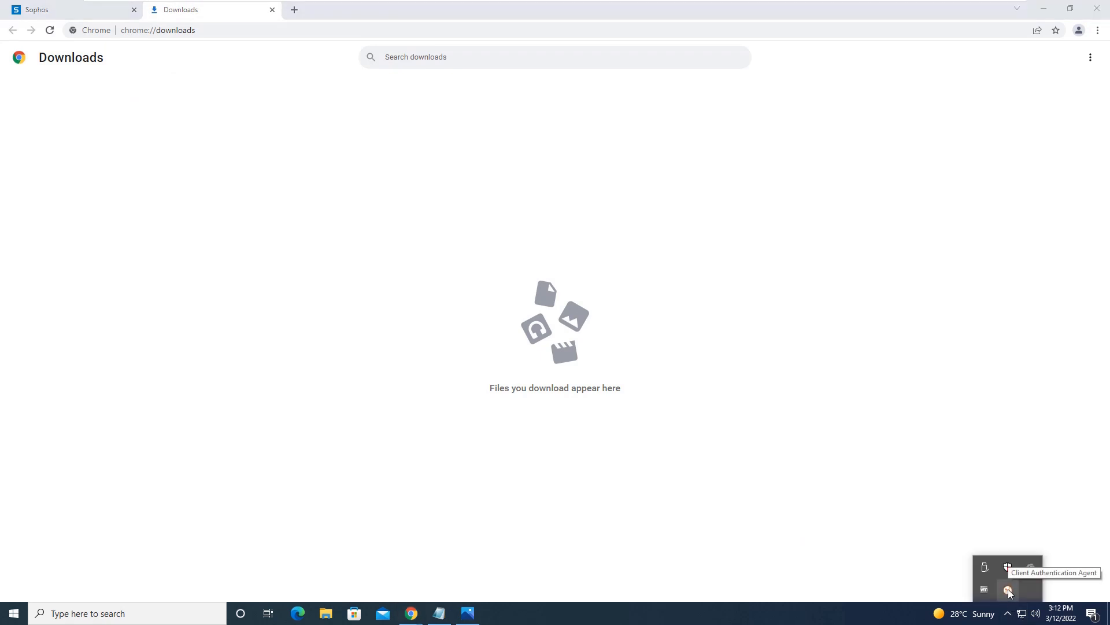
right_click(1008, 588)
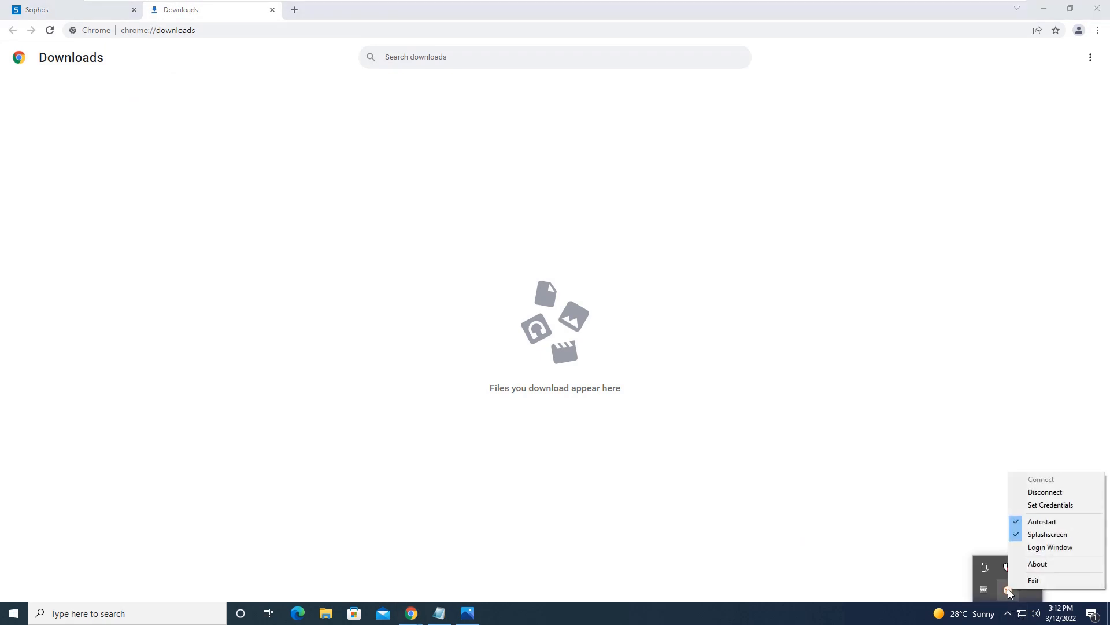
click(906, 505)
Step: Refresh Live users in the firewall console to show the agent user from 10.1.1.150
click(102, 16)
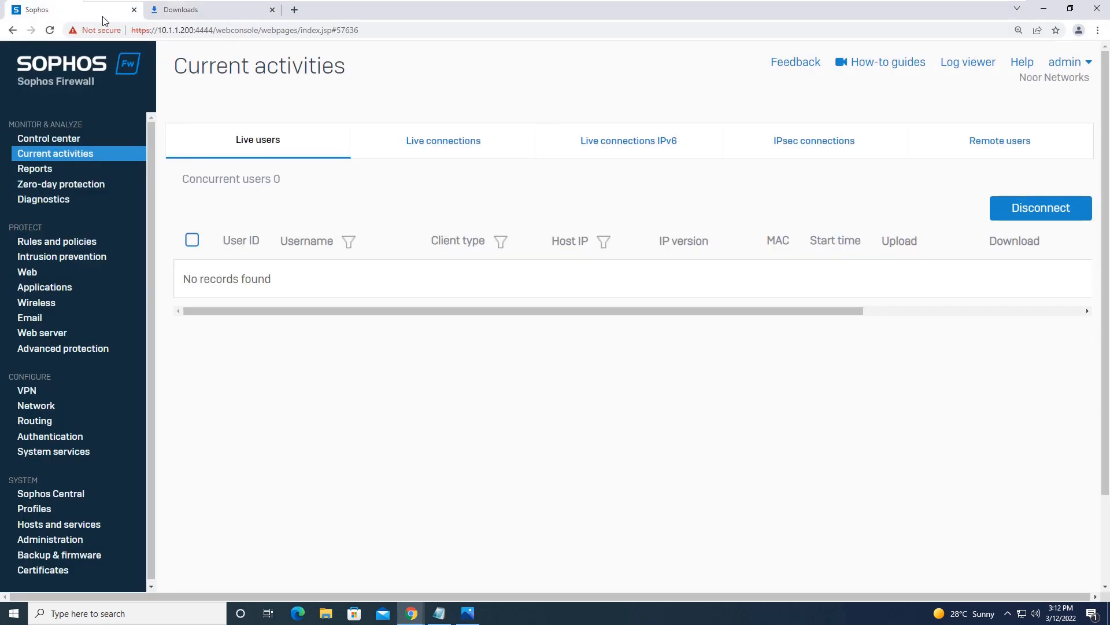
click(265, 147)
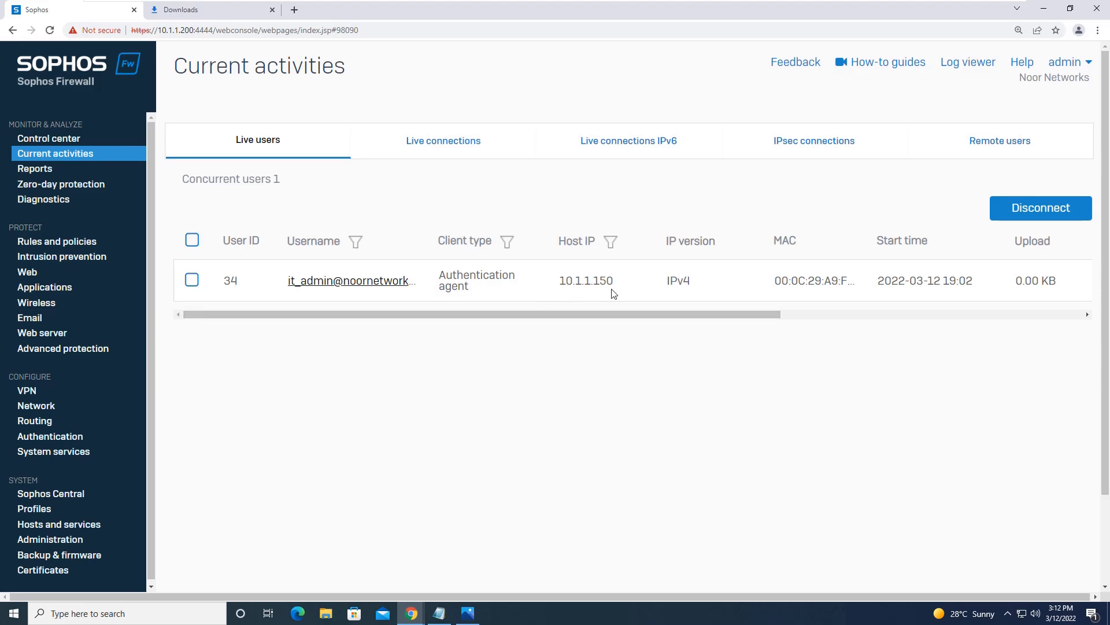
click(1007, 611)
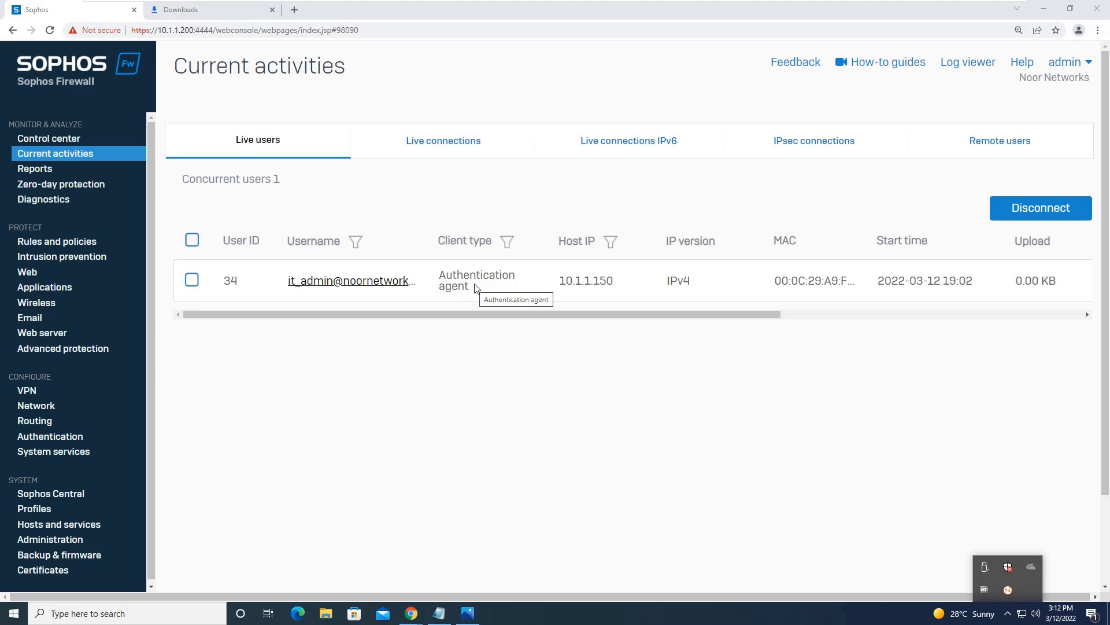
Step: On Client-PC2, trust the Sophos Client Authentication CA certificate so the agent install completes
mouse_move(766, 6)
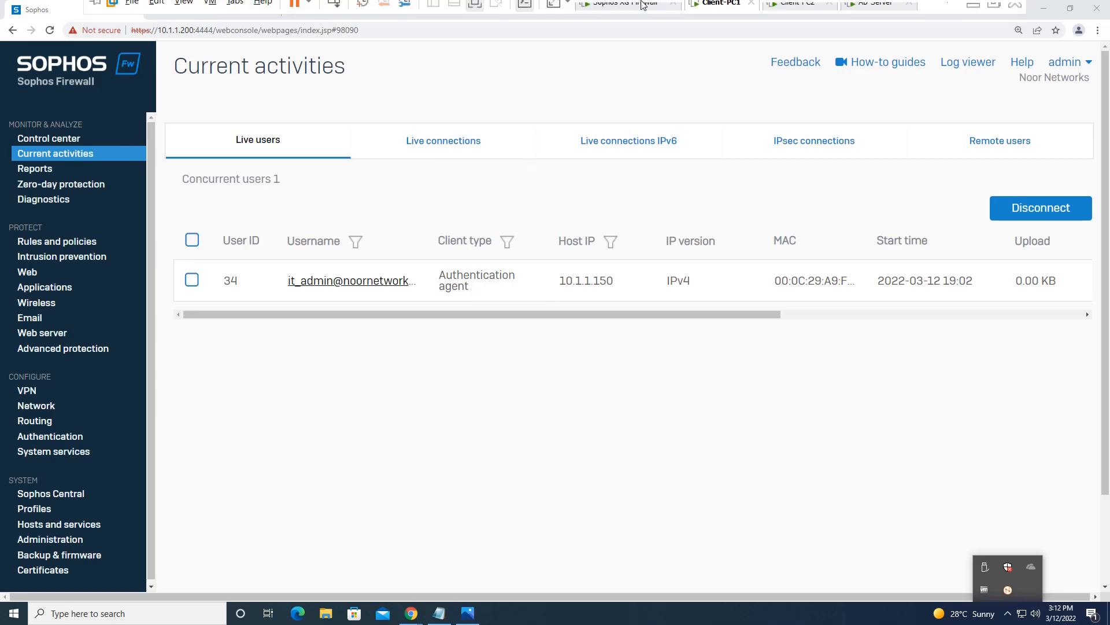
click(804, 12)
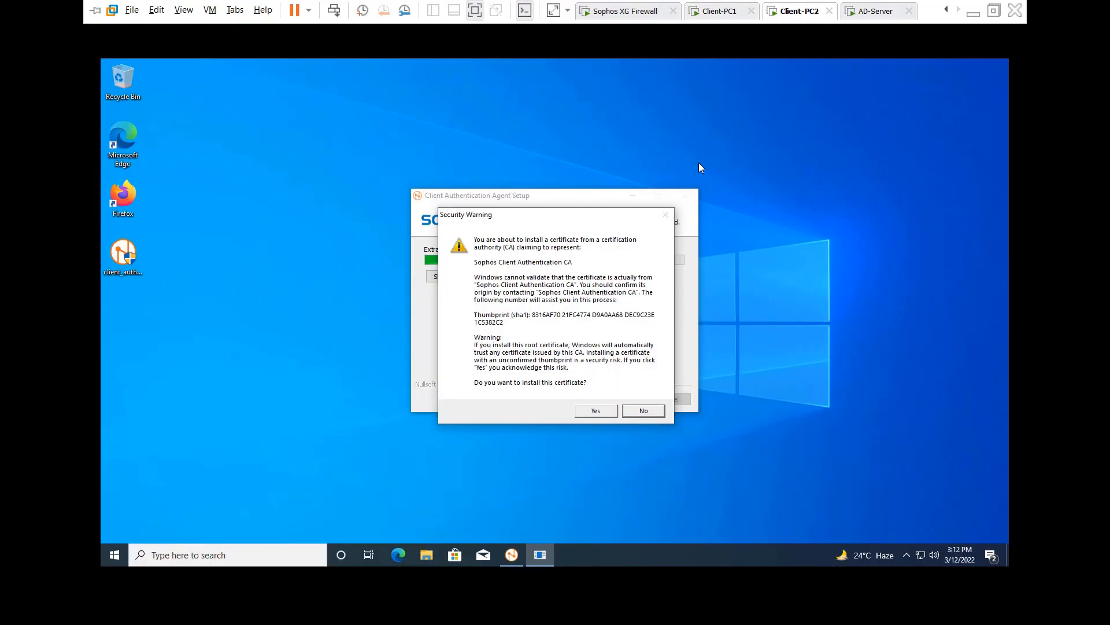
click(588, 415)
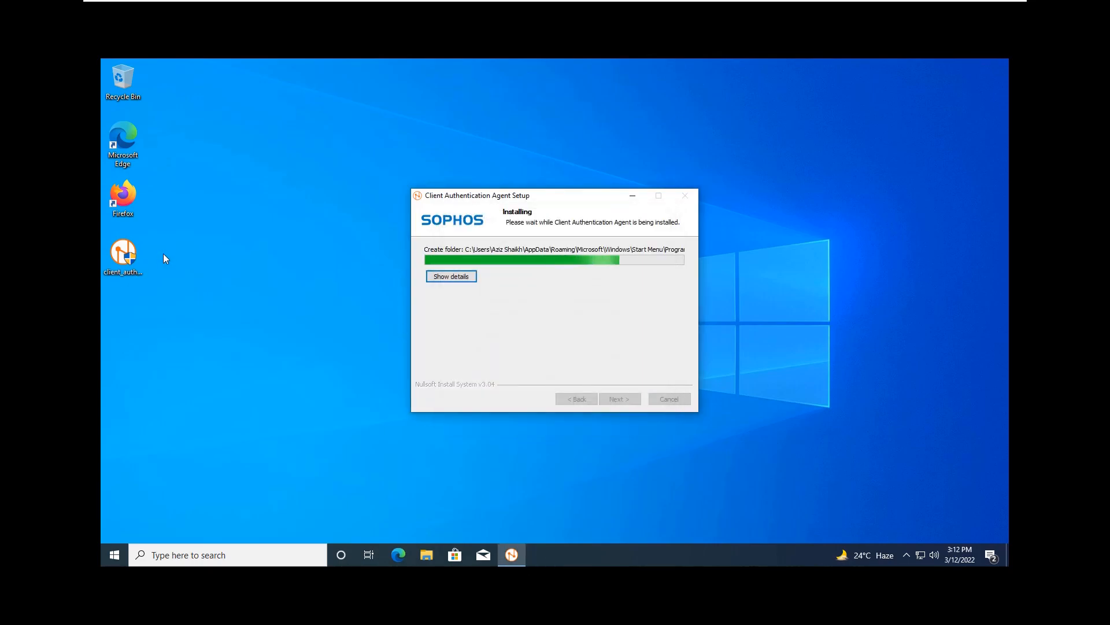
Step: Launch Firefox and dismiss the default-browser prompt
double_click(129, 214)
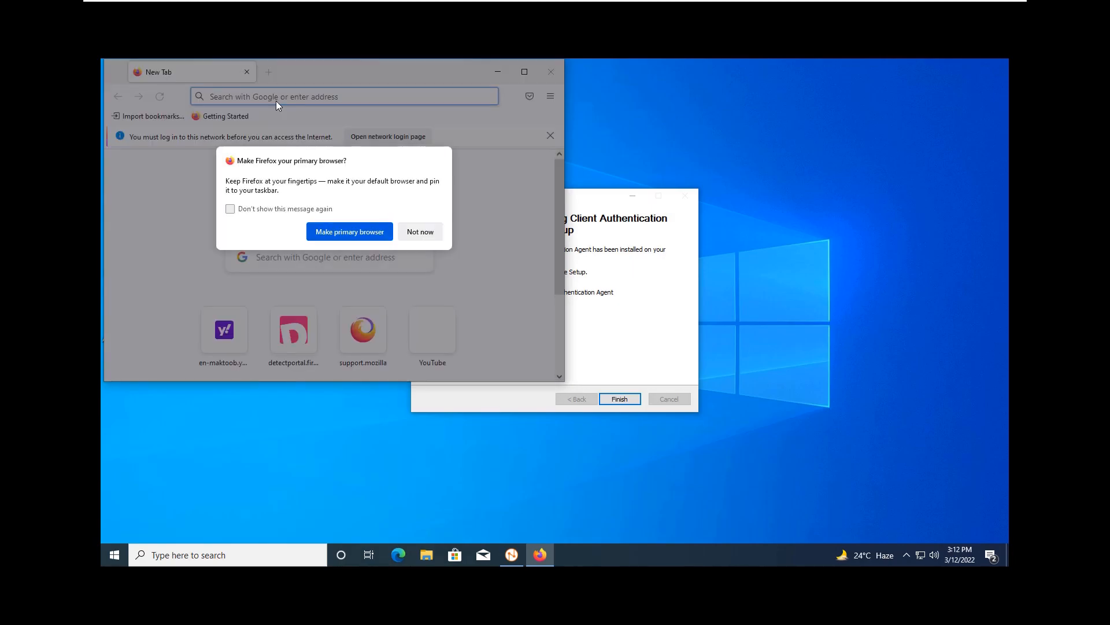
key(Escape)
click(276, 101)
Step: Browse to google.com and sign in on the network login page as it_consultant with the user's password
text(google.com)
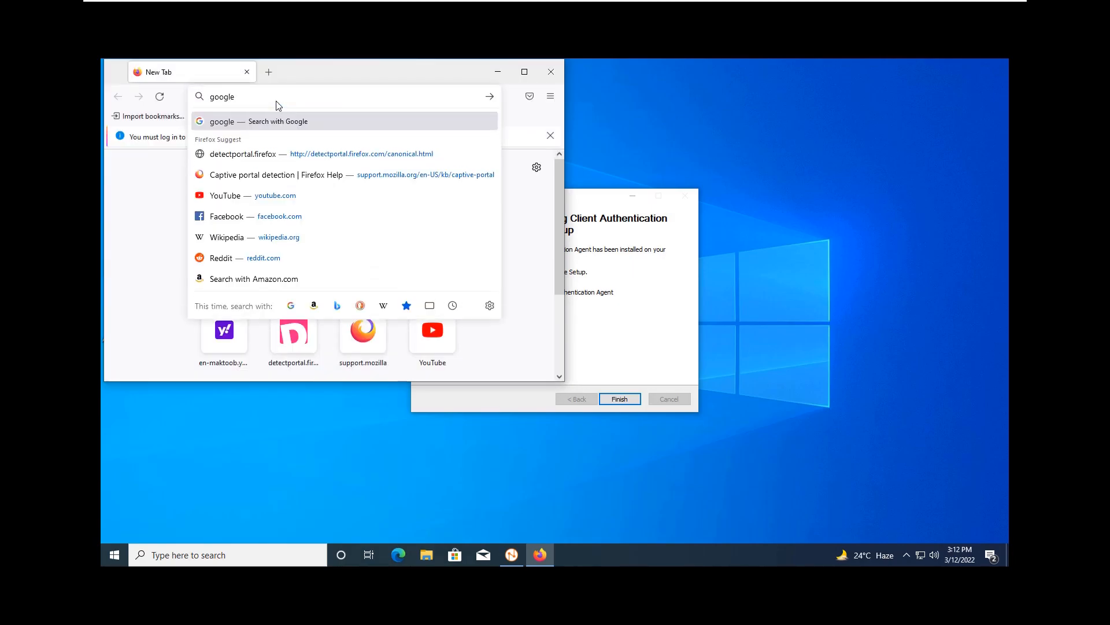
key(Return)
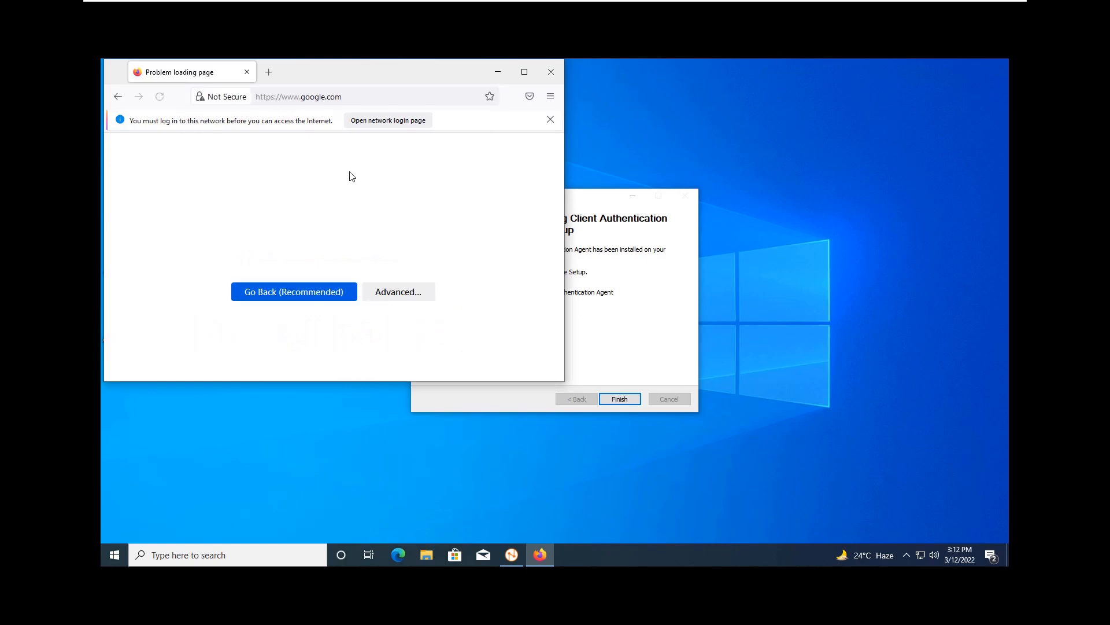
click(415, 120)
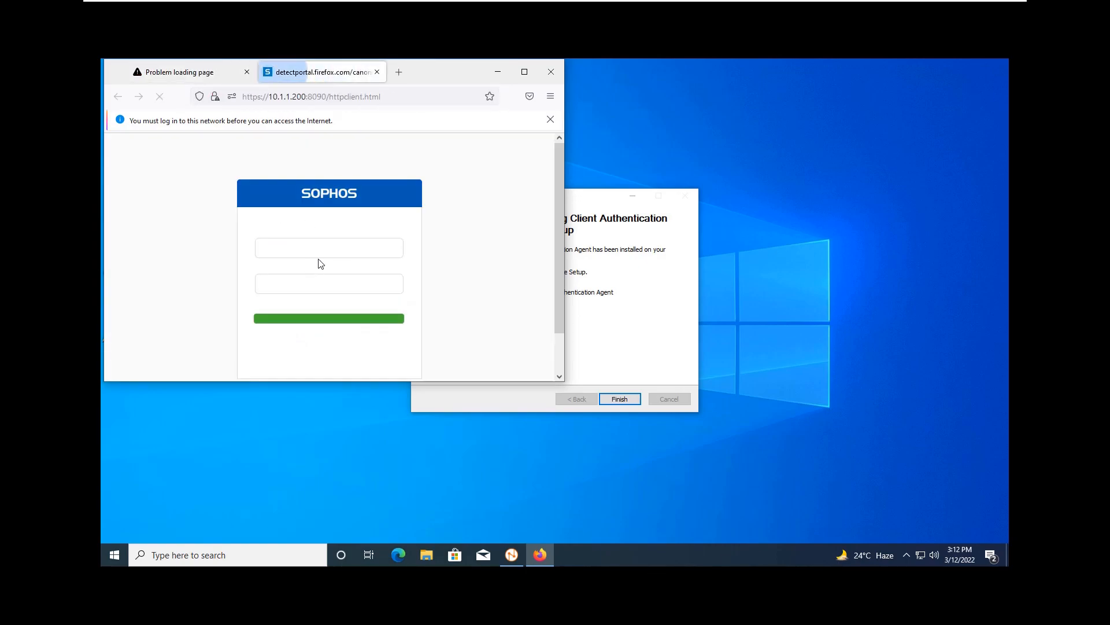
text(it_co)
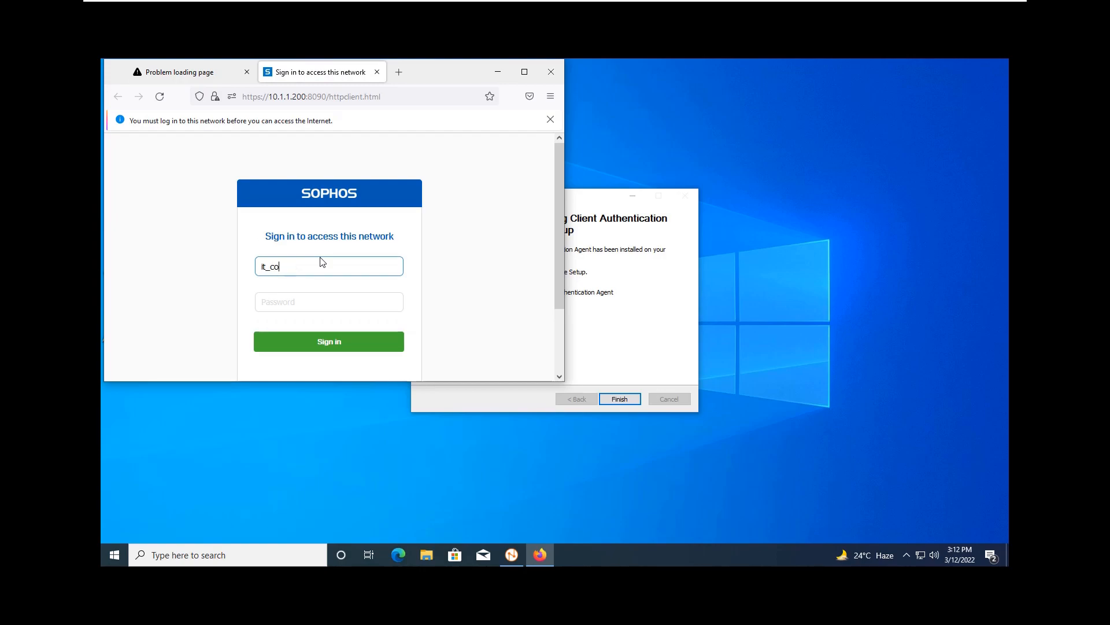
text(nsultant)
key(Tab)
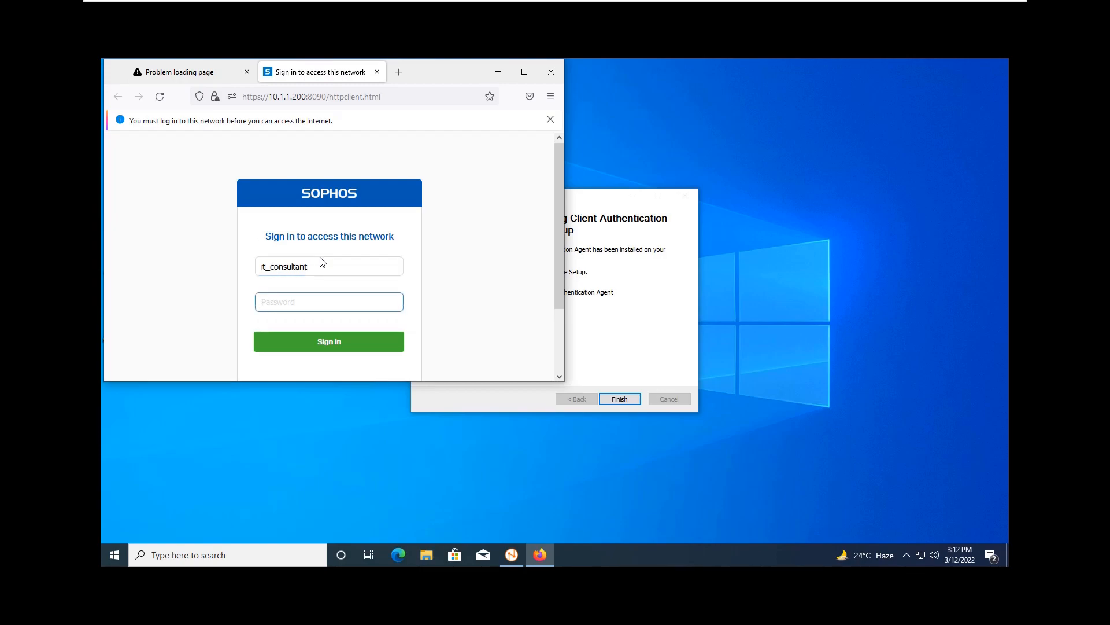
text(******)
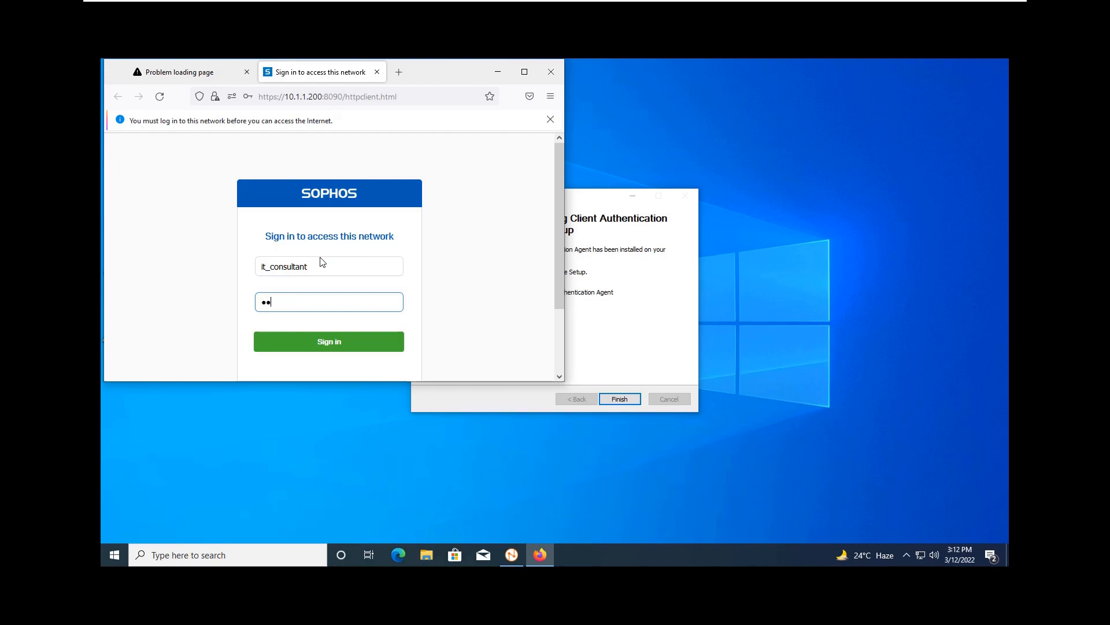
key(Return)
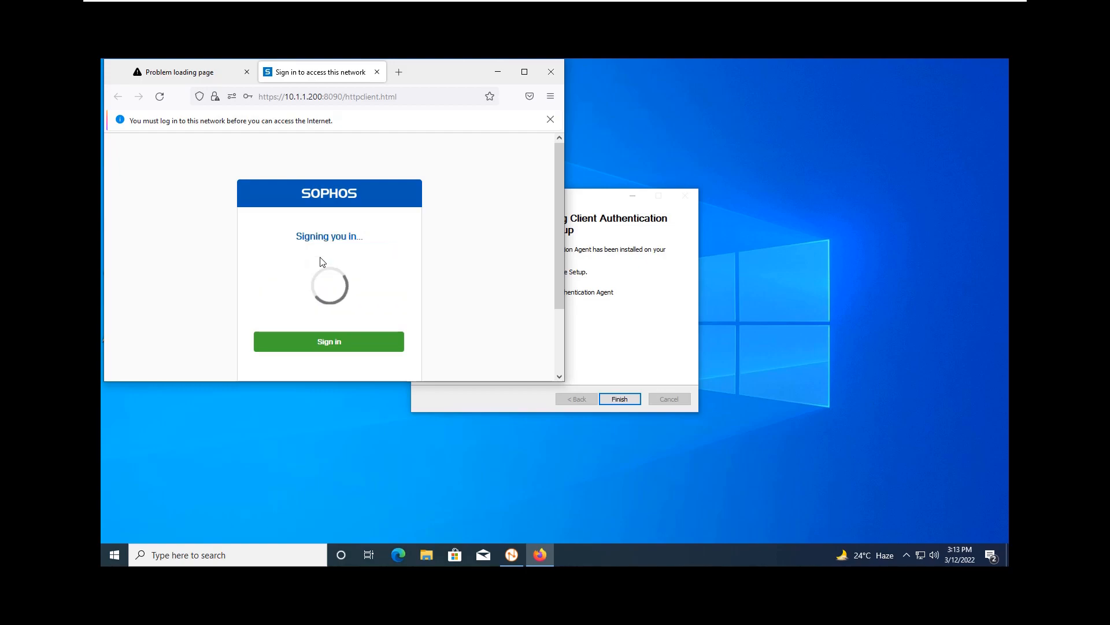
Step: Reload Live users and disconnect the authentication-agent user's session, confirming the disconnect
mouse_move(566, 3)
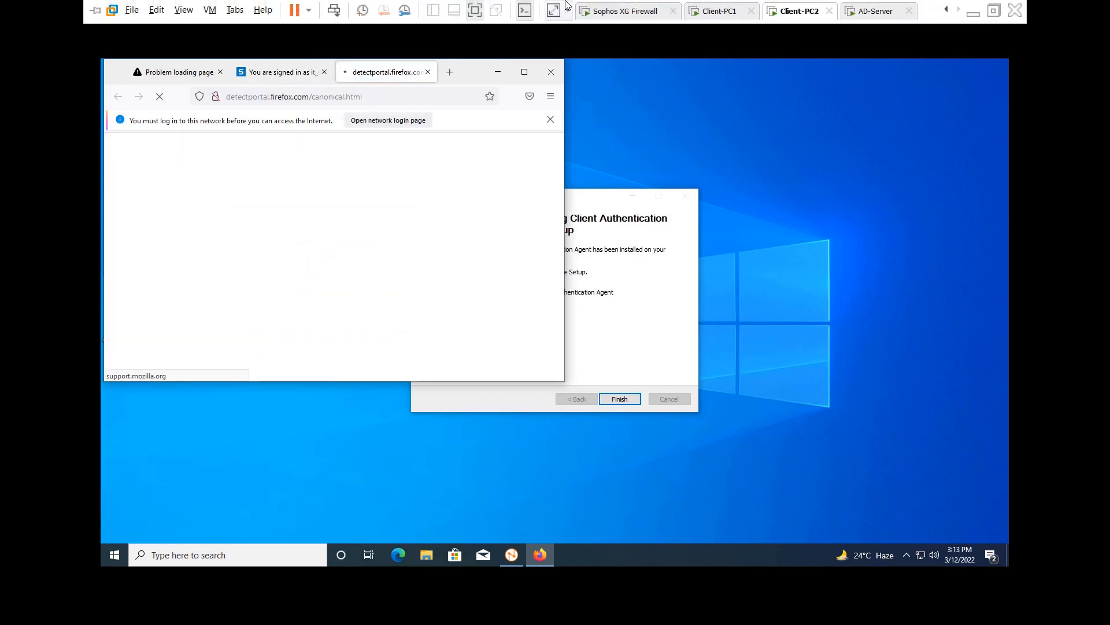
click(715, 10)
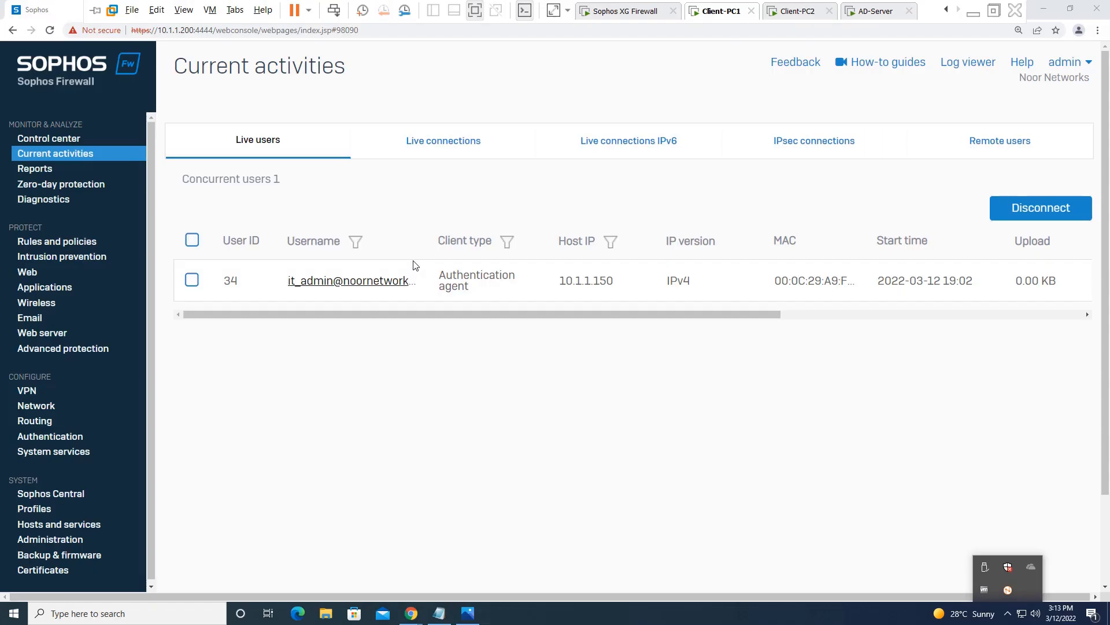
click(231, 146)
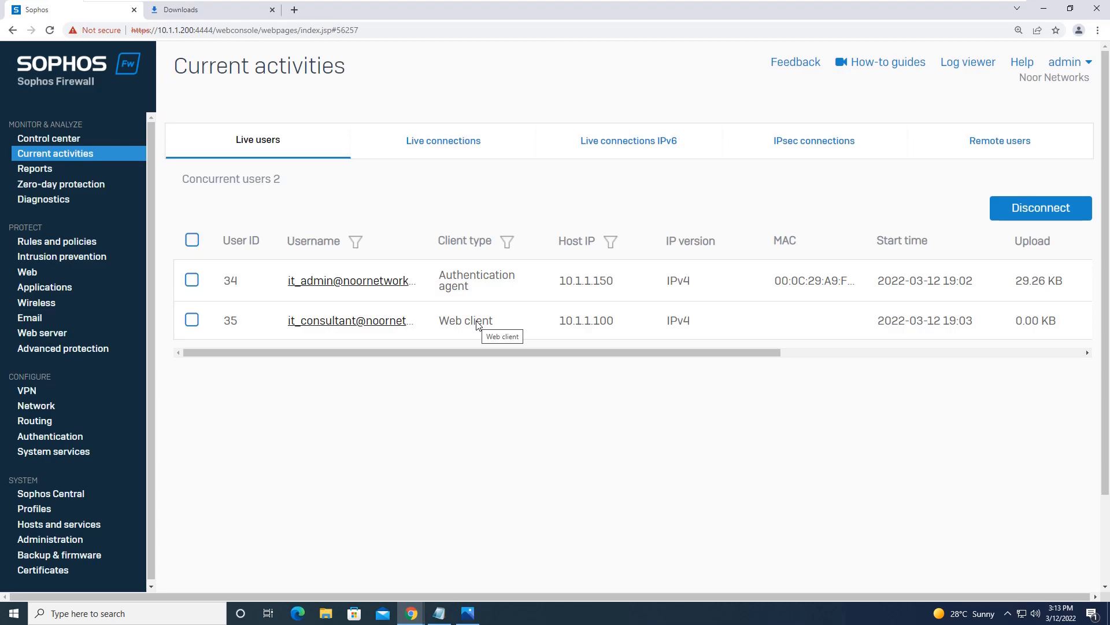
click(192, 281)
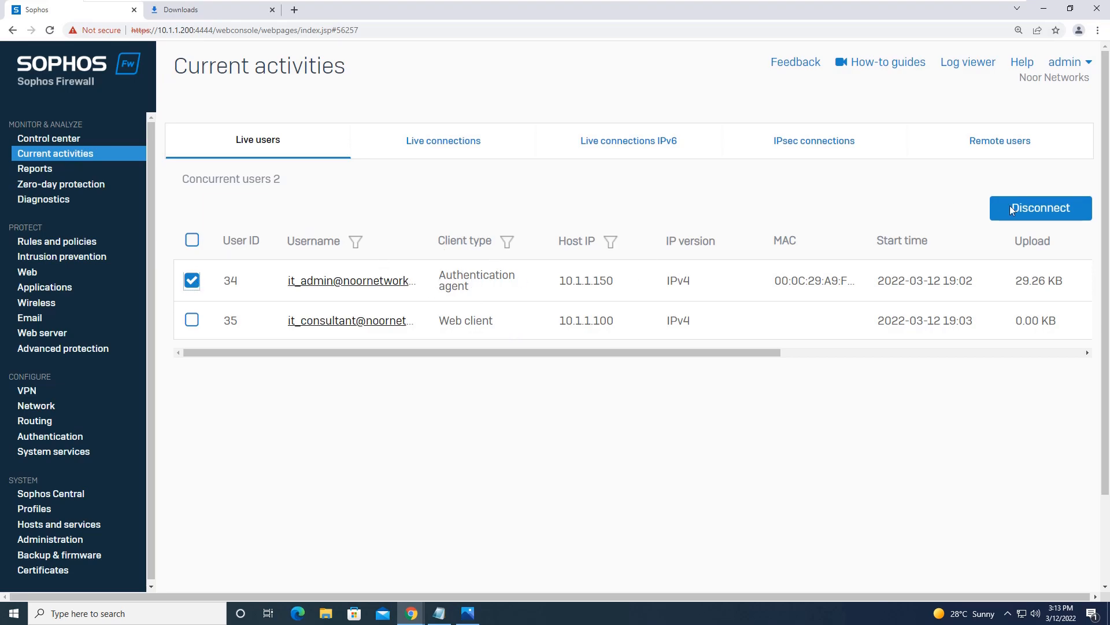
click(1032, 207)
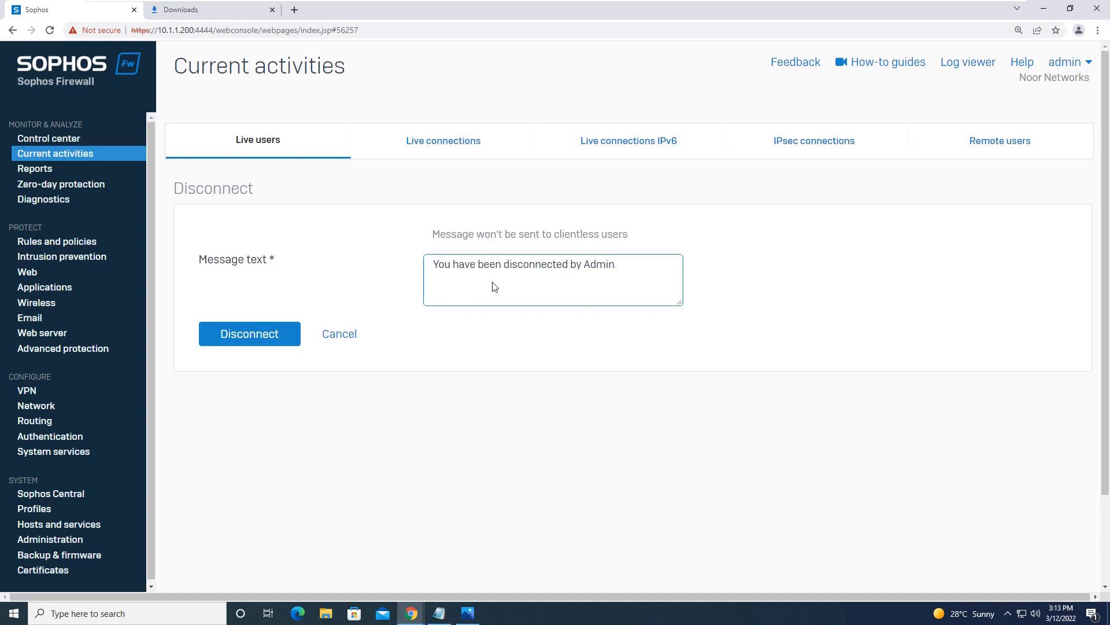
click(235, 332)
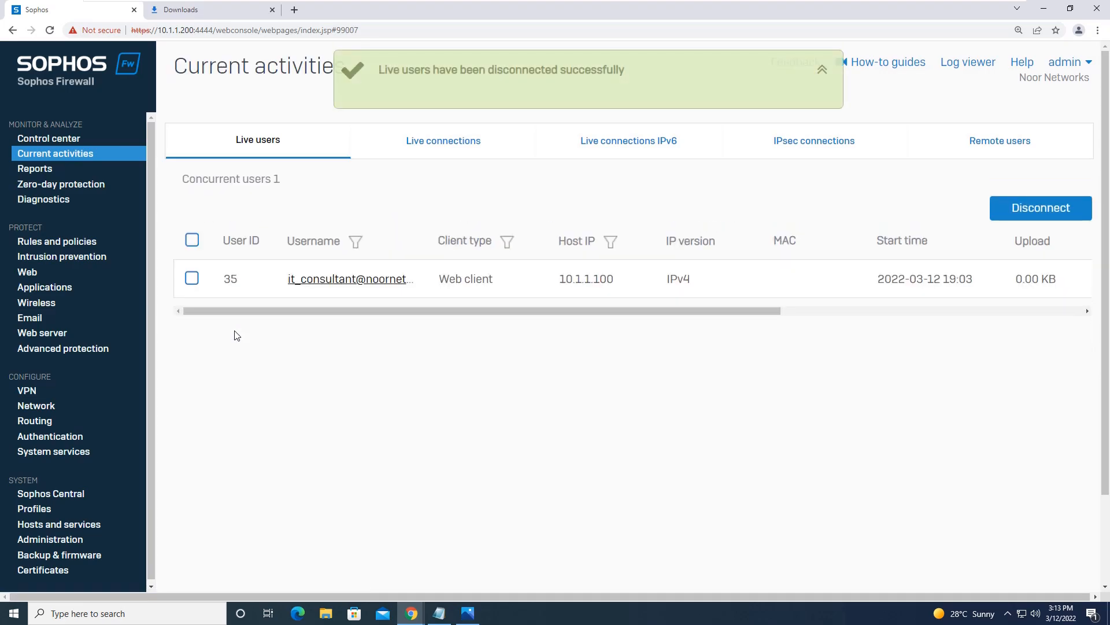
mouse_move(890, 4)
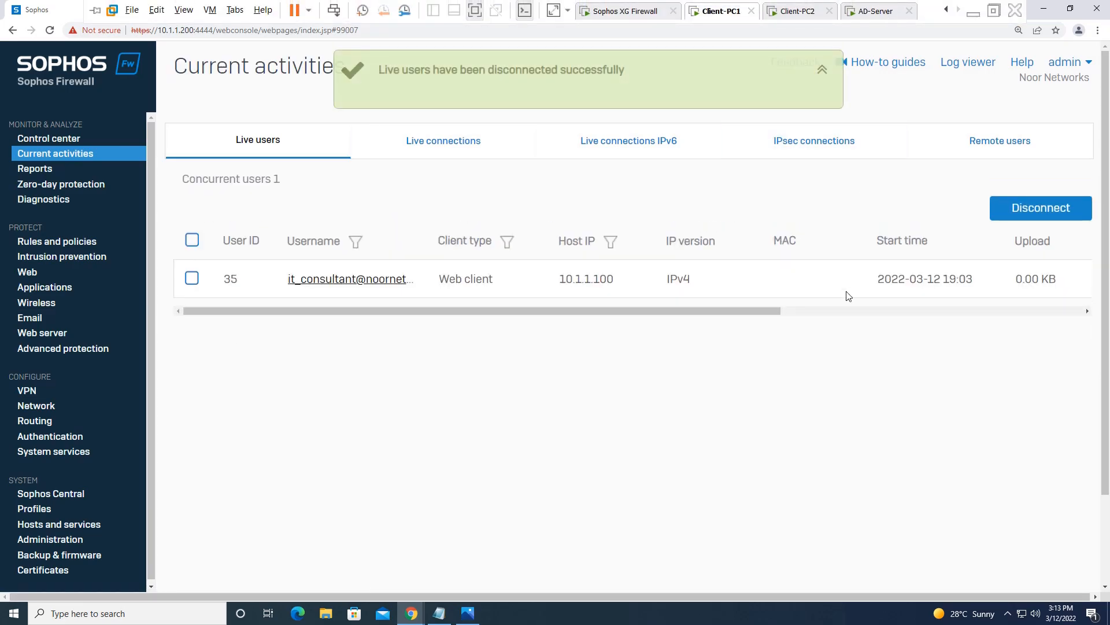
click(1046, 9)
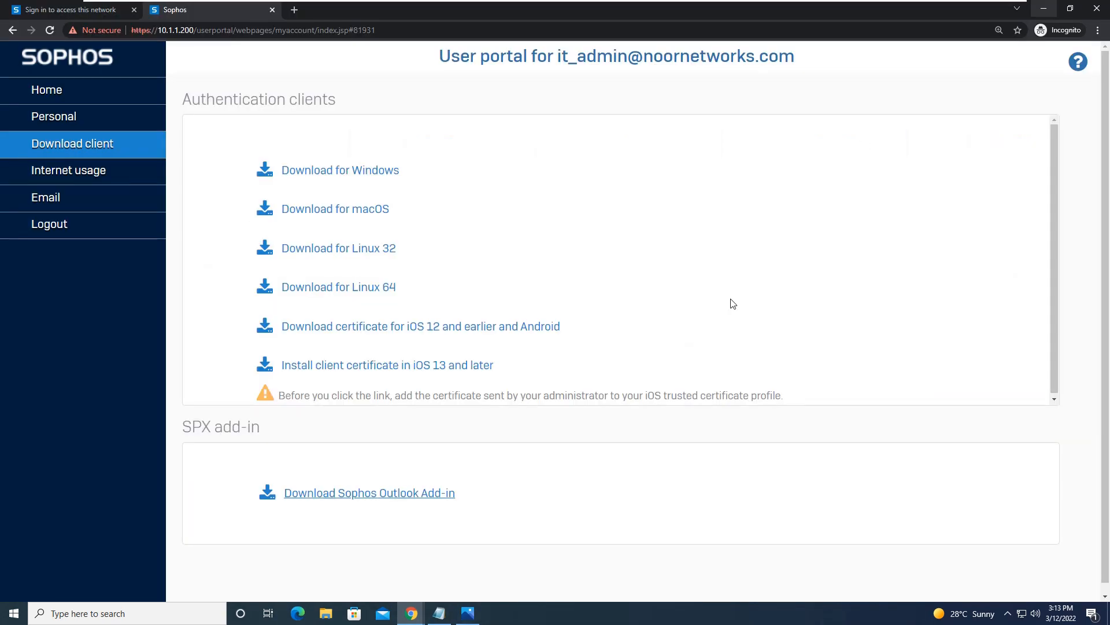
Step: Close the user portal window and acknowledge the administrator-disconnect notice
click(1097, 9)
click(617, 497)
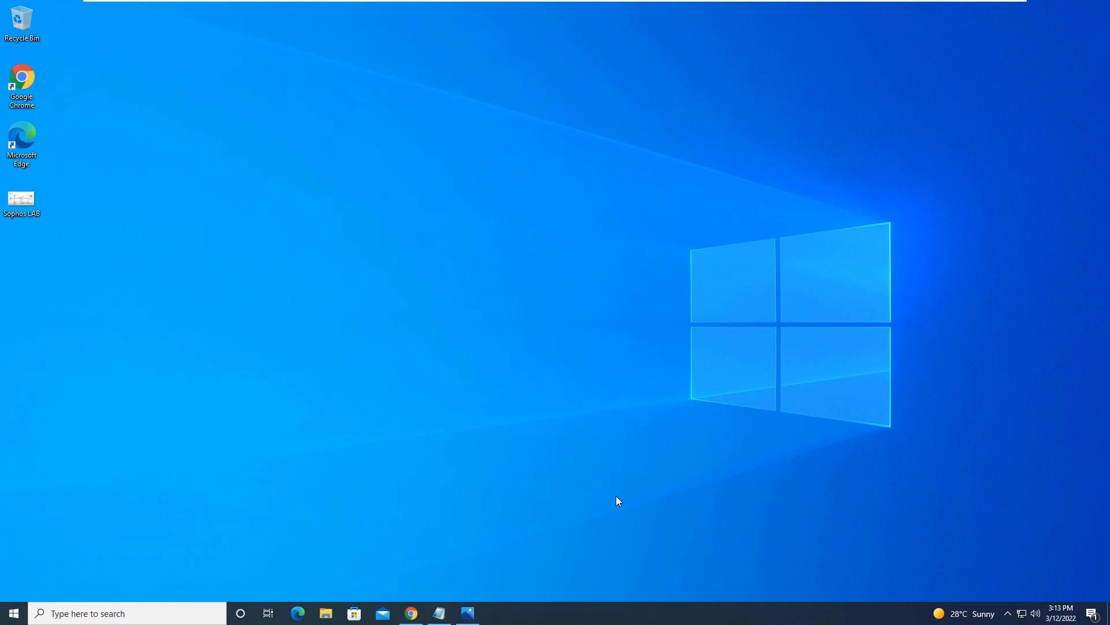
click(1008, 613)
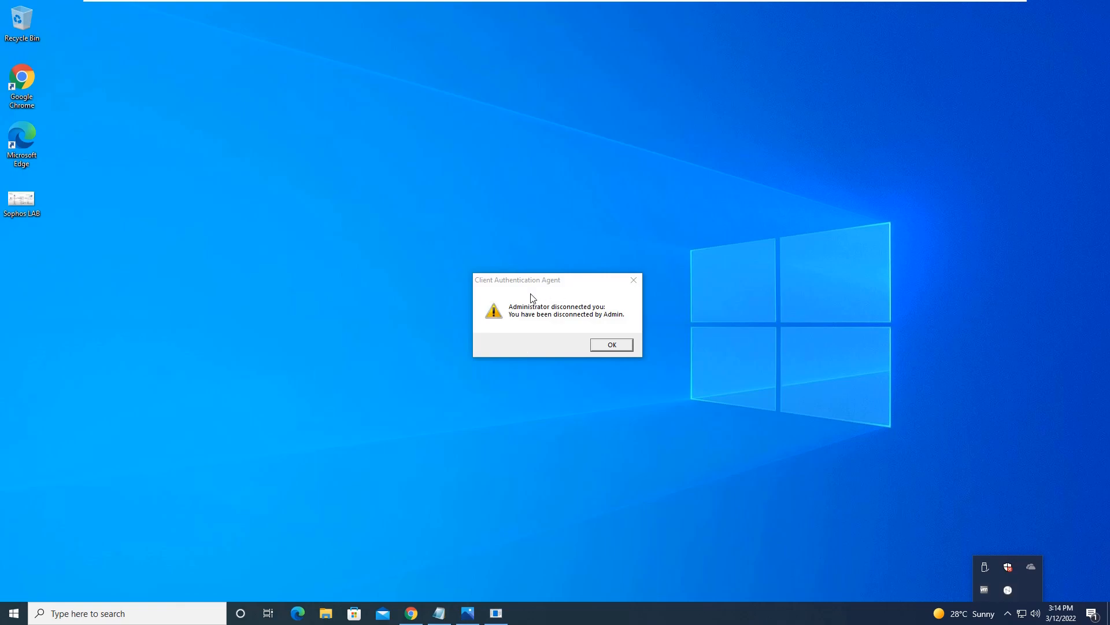
click(613, 345)
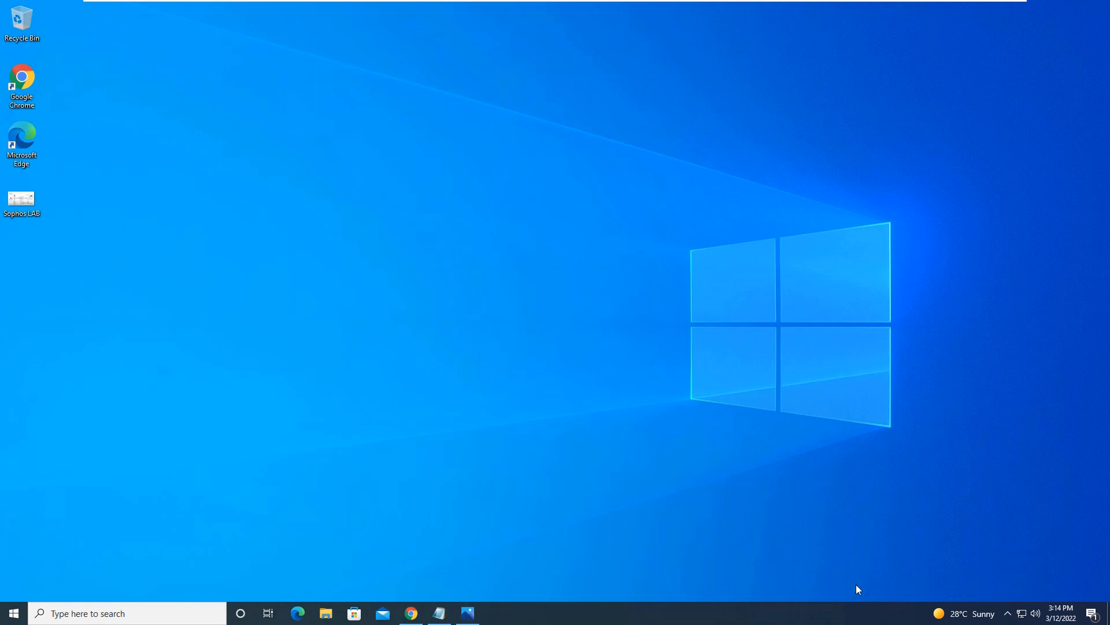
Step: Reconnect the authentication agent from its tray icon and restore the firewall console
click(1008, 613)
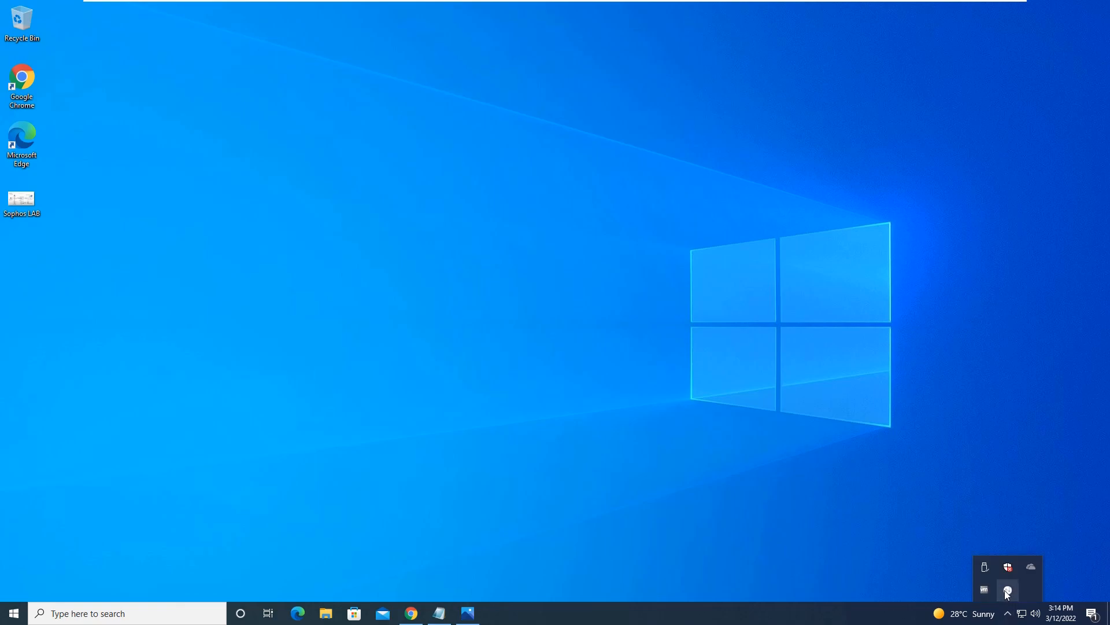
right_click(1007, 591)
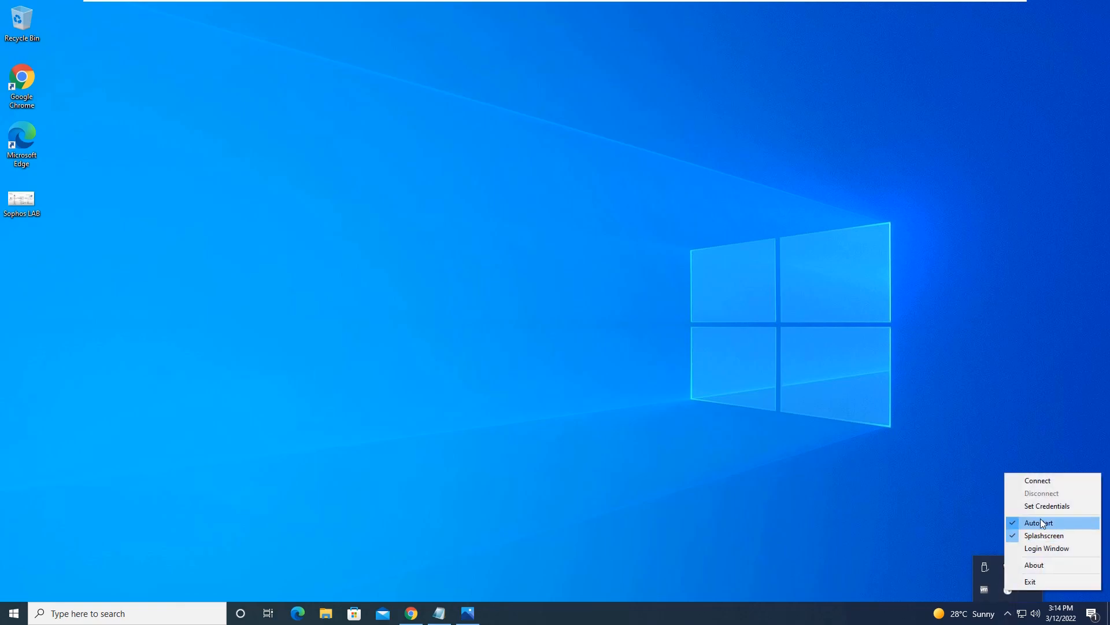
click(1051, 482)
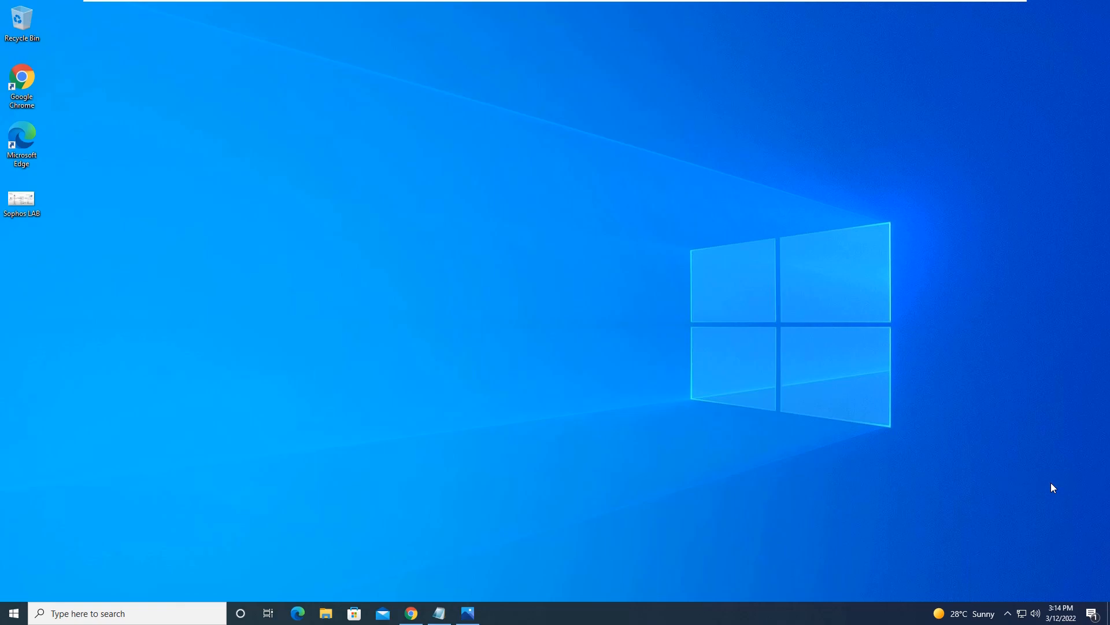
click(1009, 613)
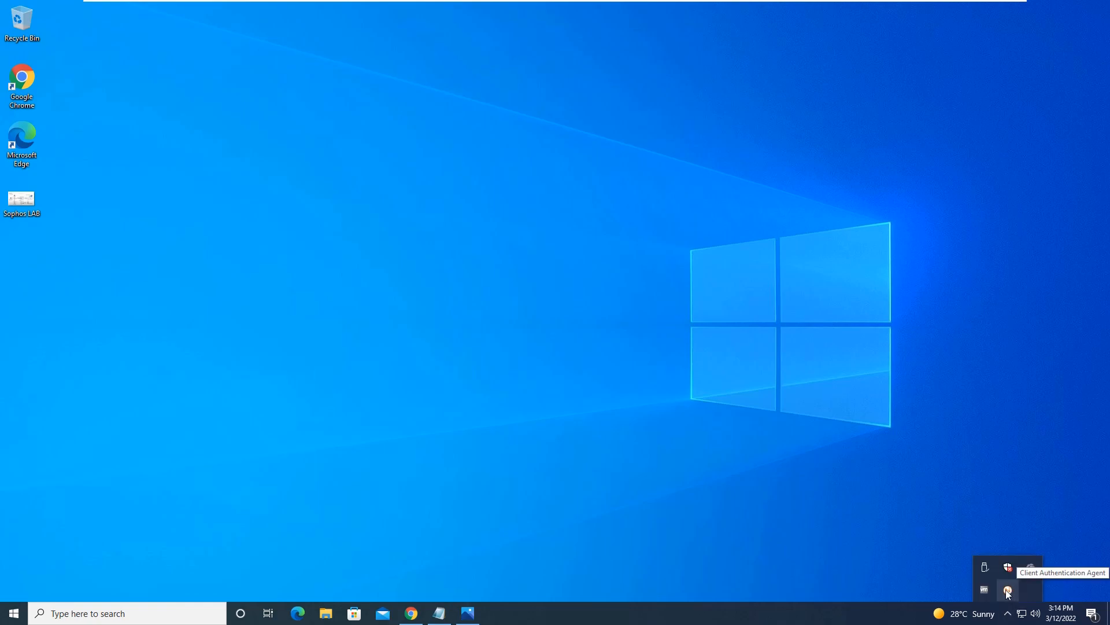
click(776, 533)
click(411, 614)
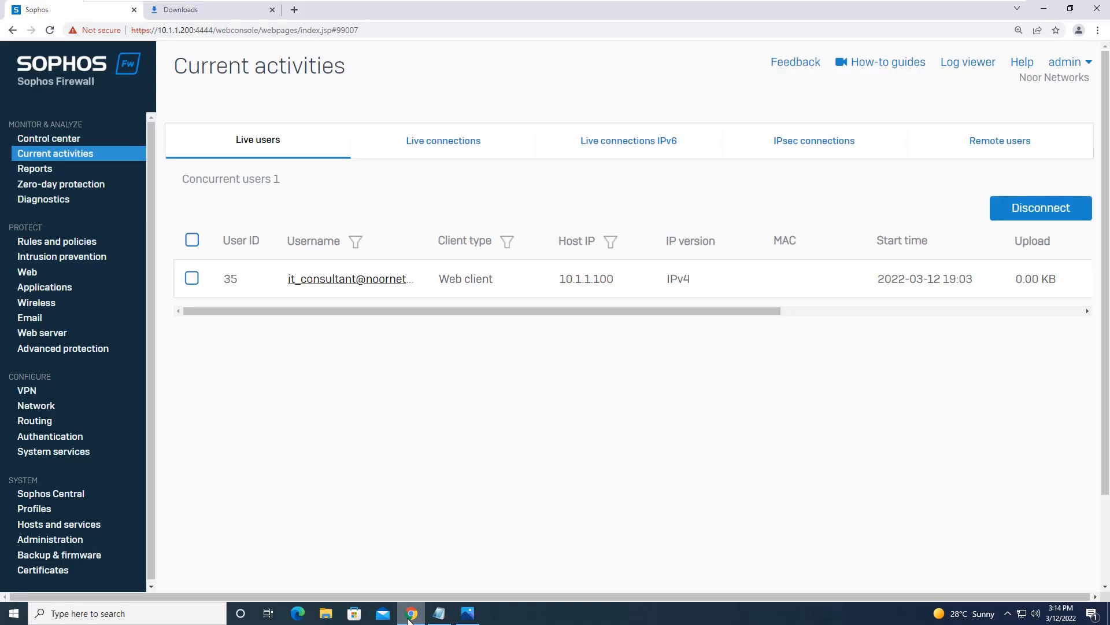
Step: Load google.com and then yahoo.com in a Chrome incognito window, then close it
click(1097, 31)
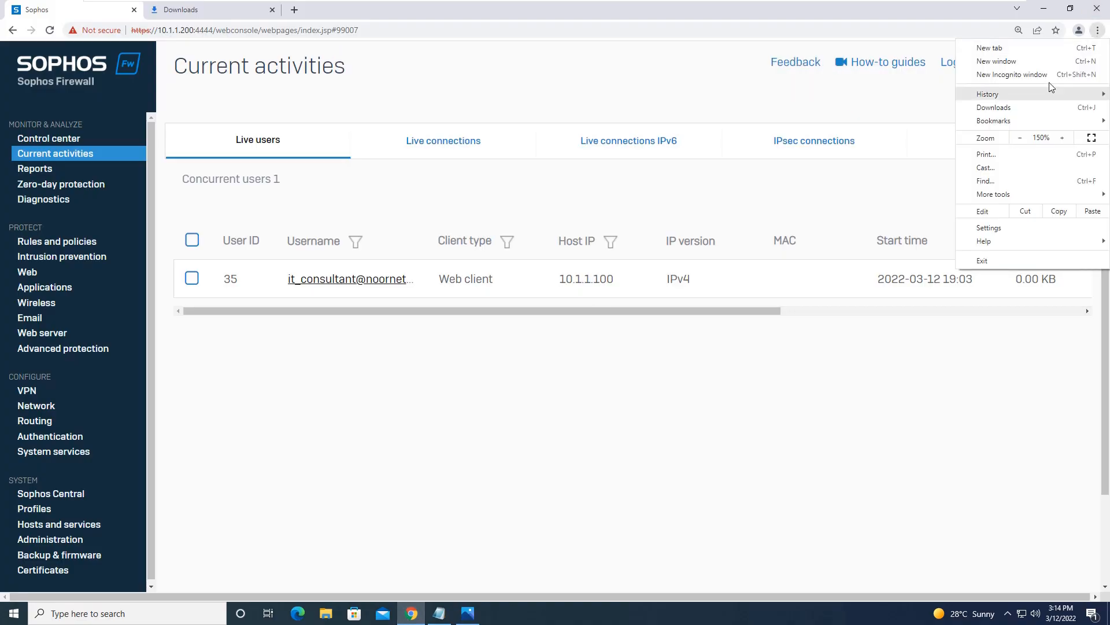
click(1016, 75)
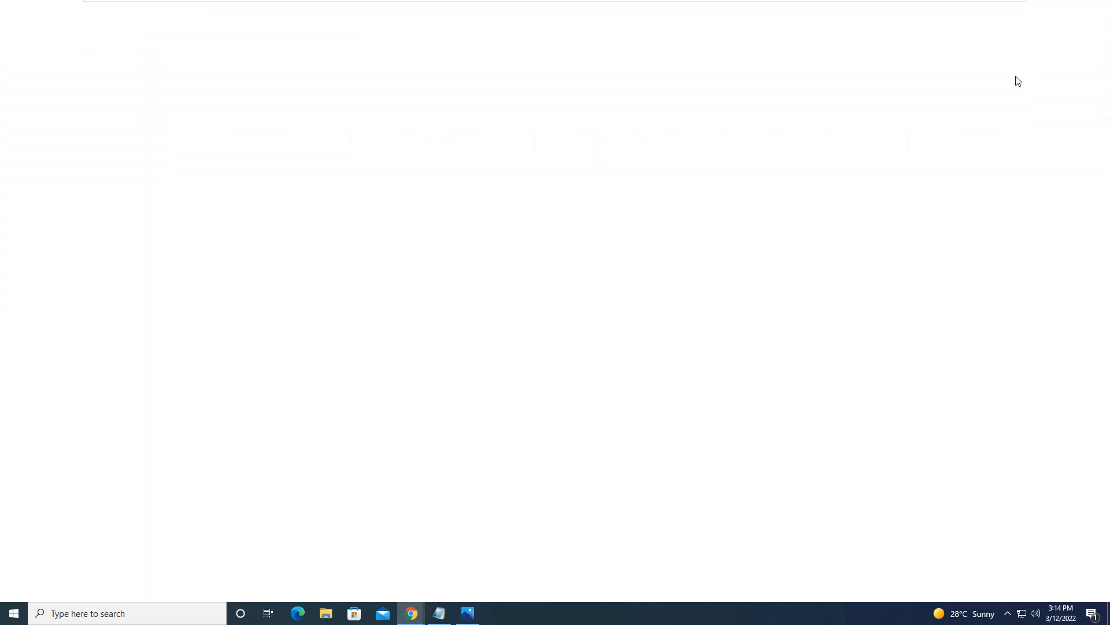
text(google.com)
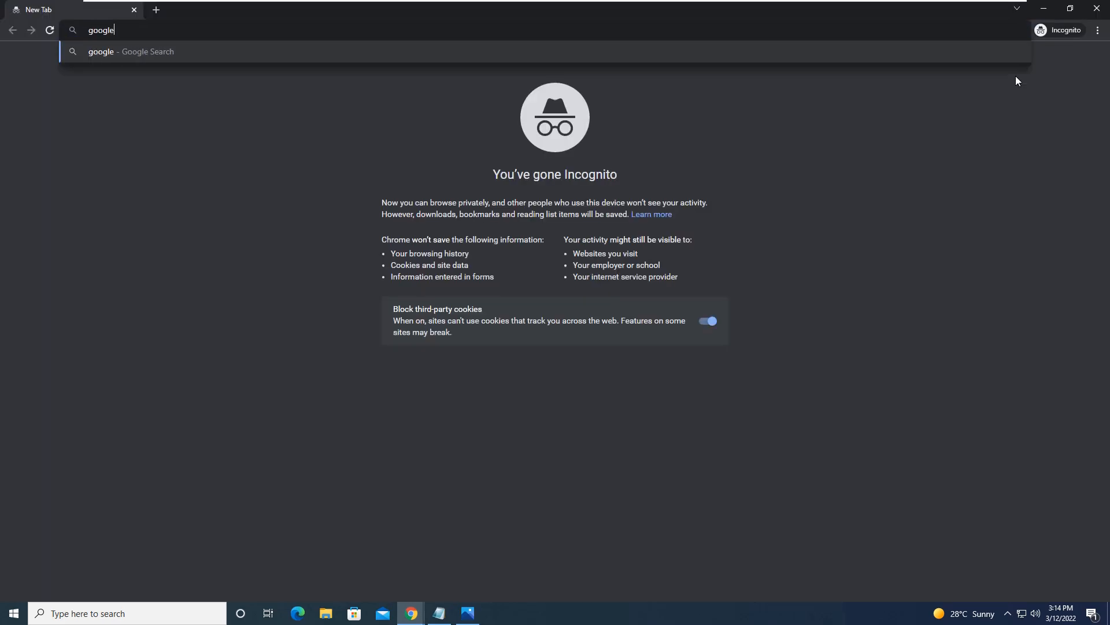
key(Return)
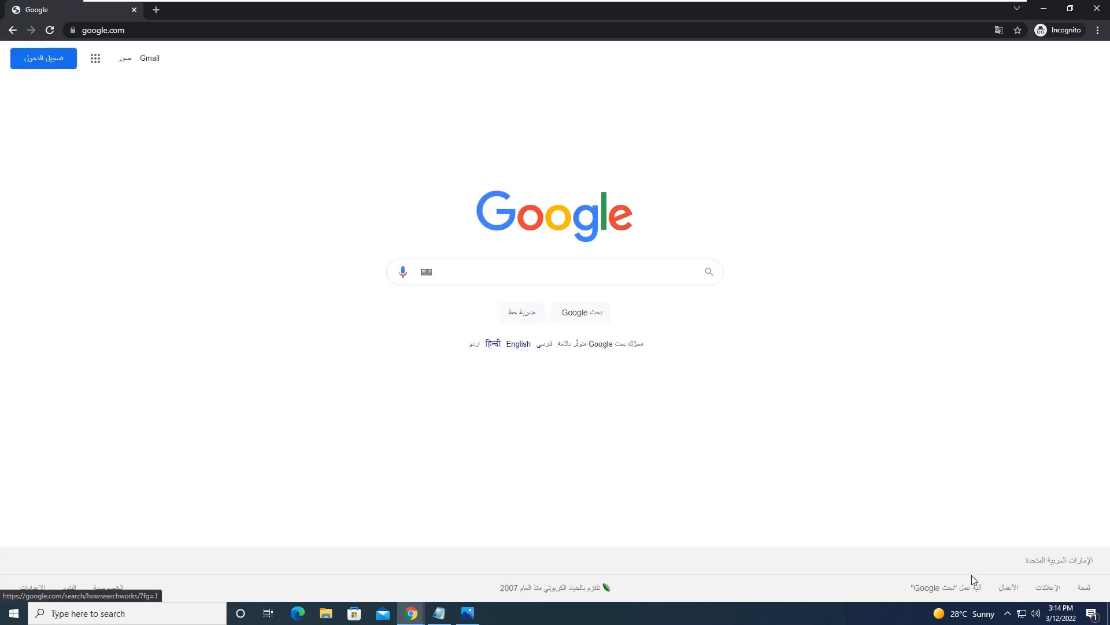
click(140, 30)
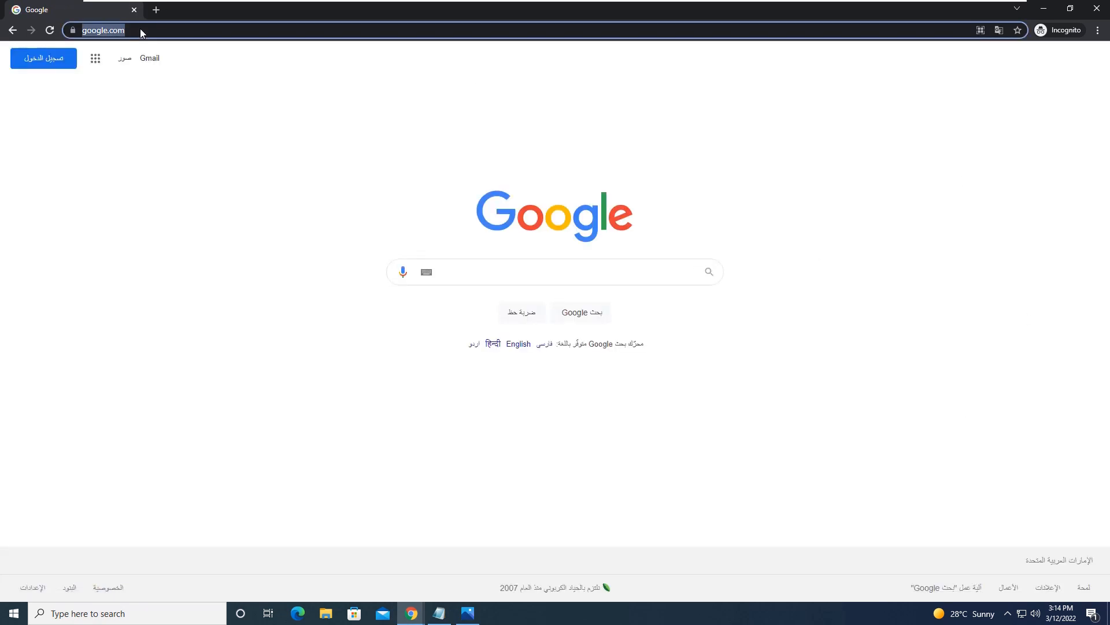
text(yahoo)
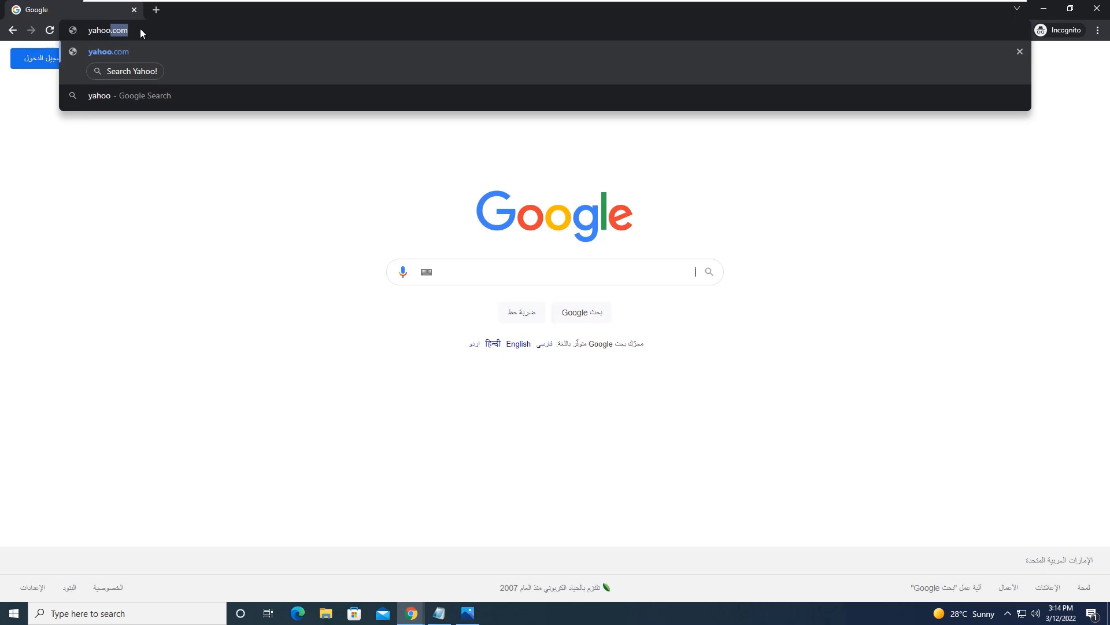
key(Return)
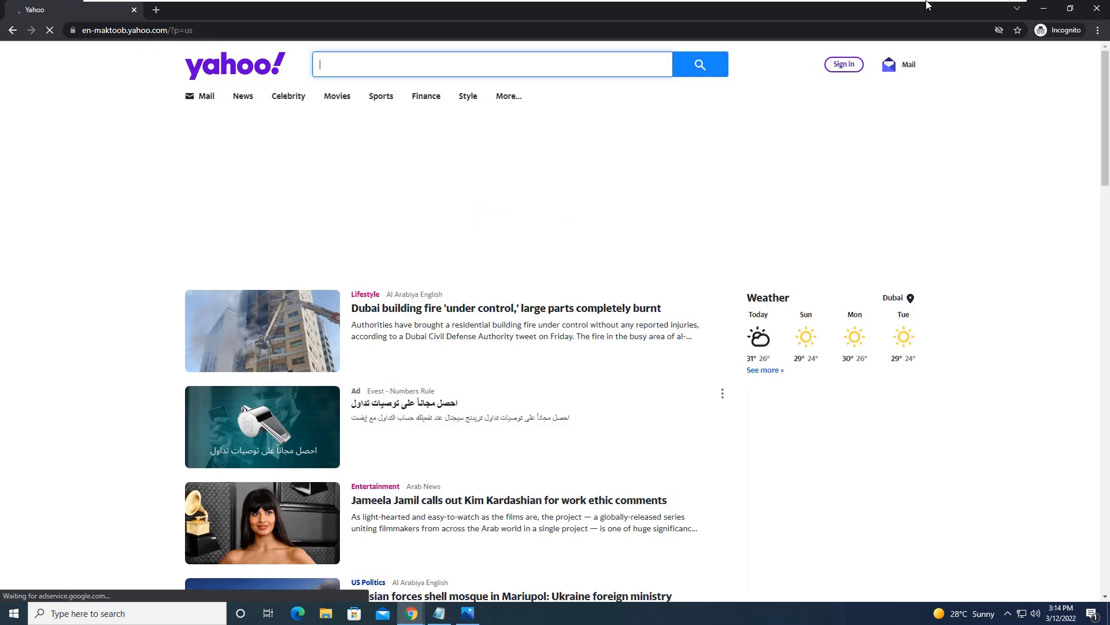
click(1097, 9)
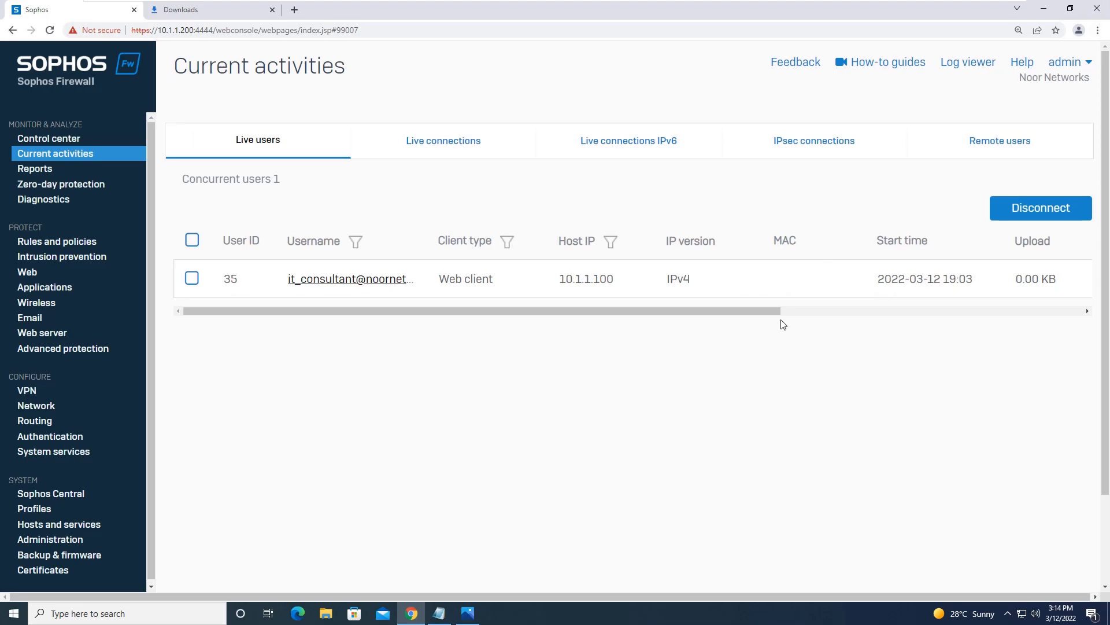
click(439, 613)
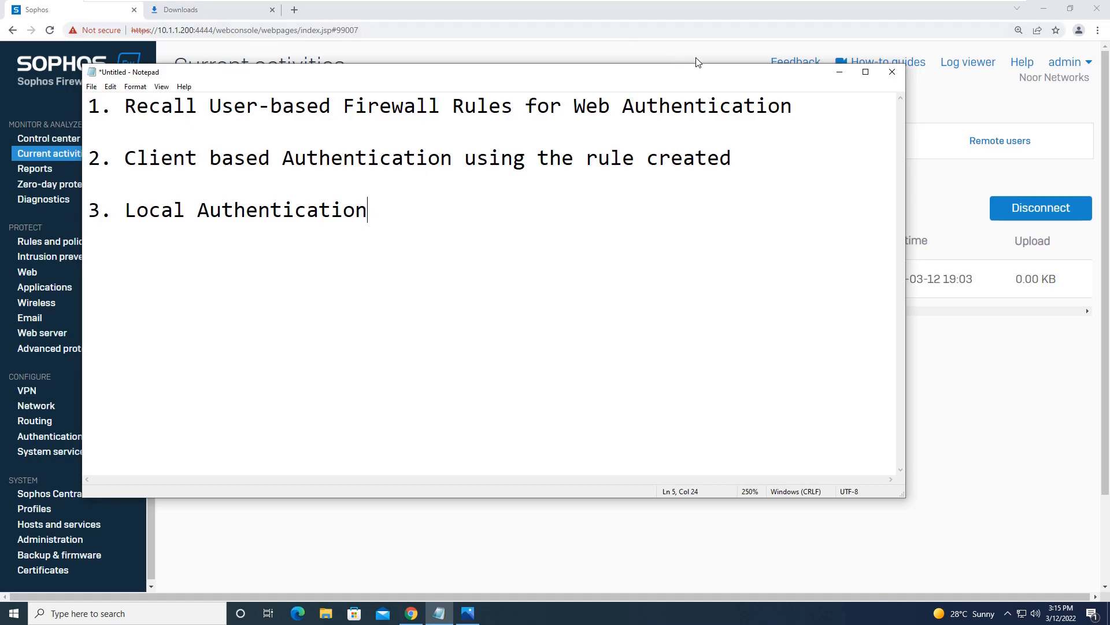
click(839, 72)
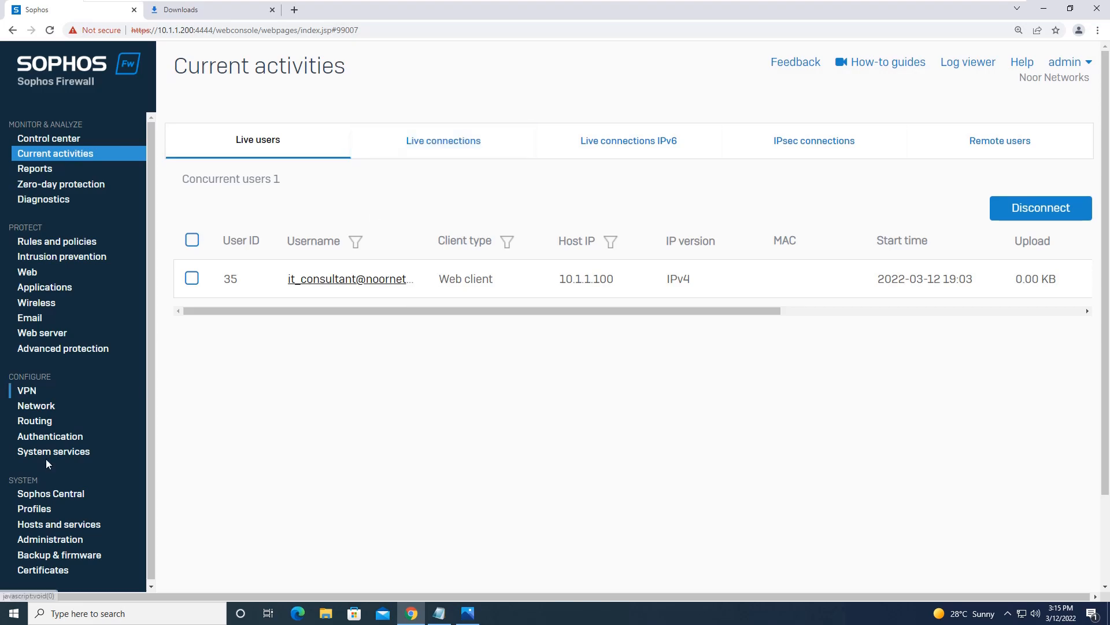
Step: Start a new user under Authentication > Users with username and name 'Sophos'
click(74, 438)
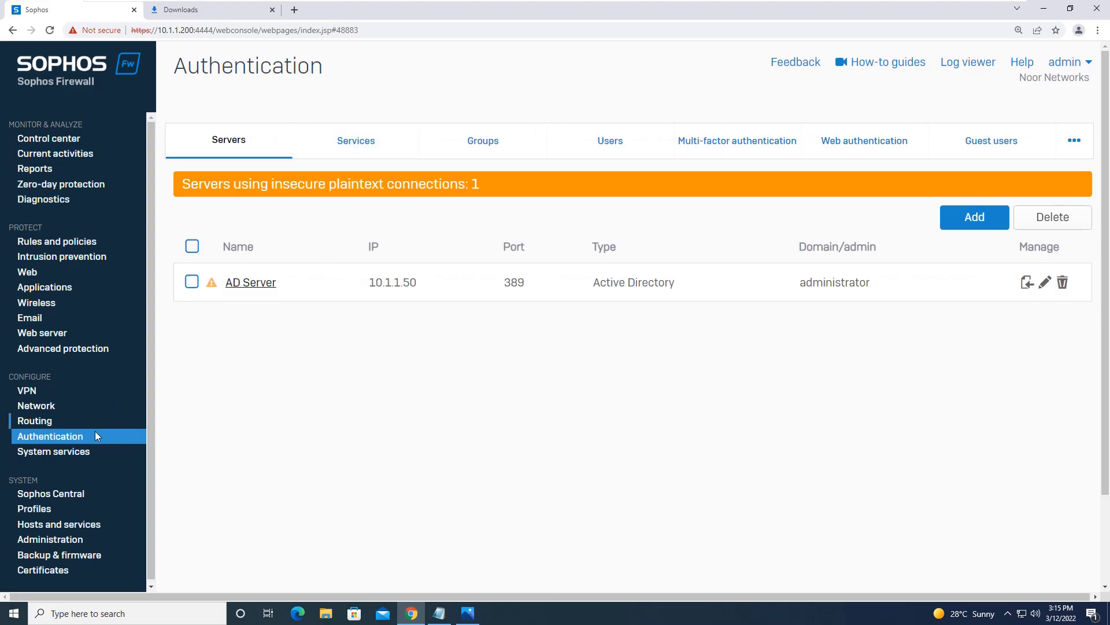
click(615, 141)
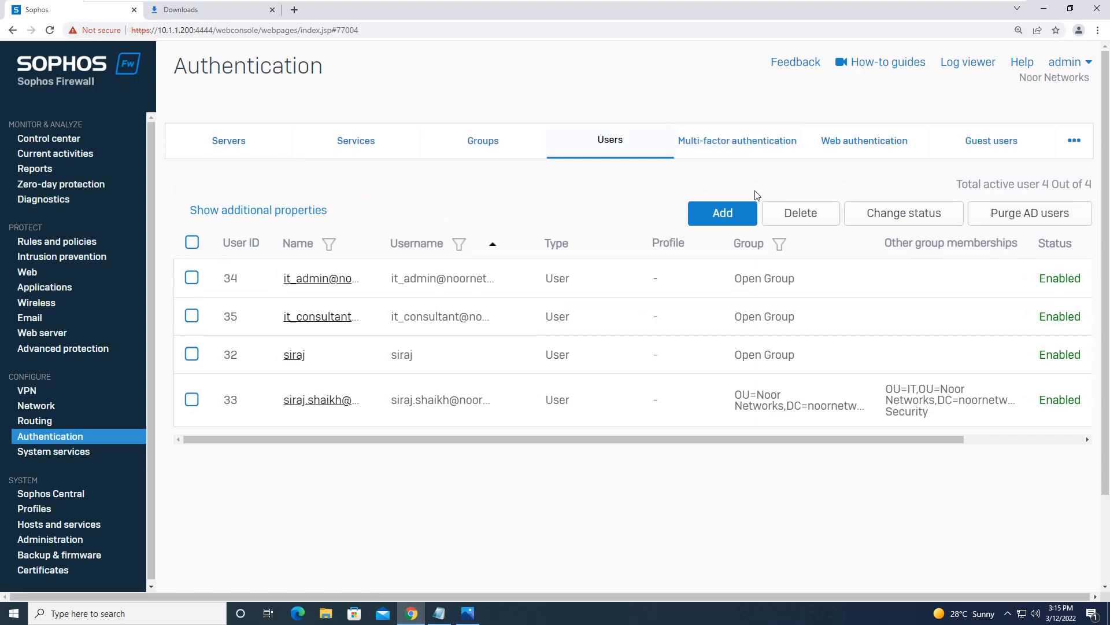
click(747, 212)
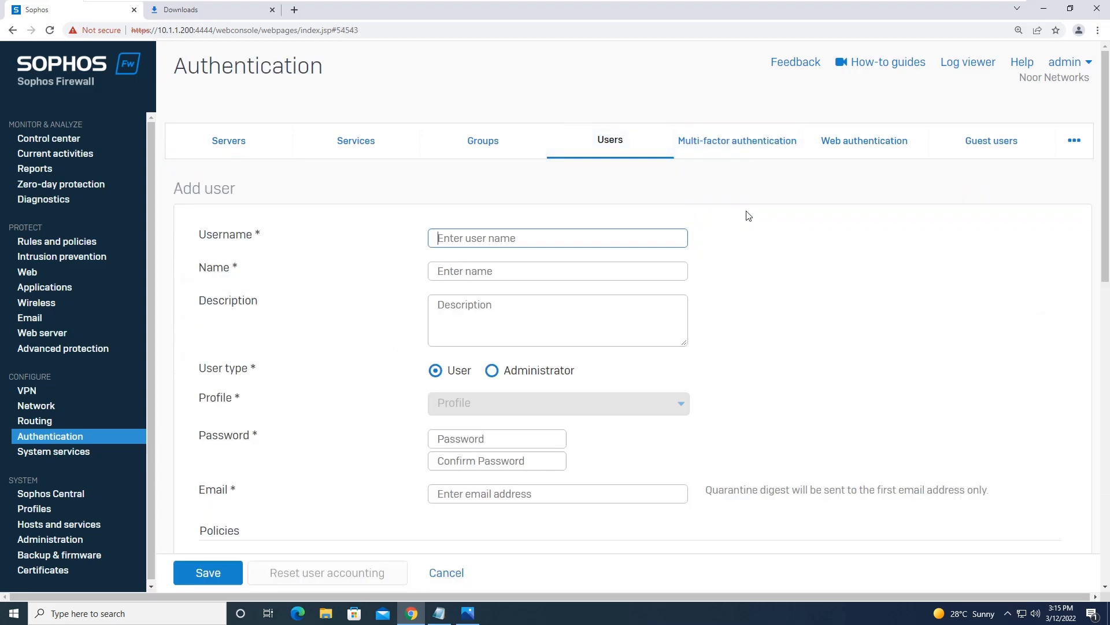
text(Sophos)
key(Tab)
text(Sophos)
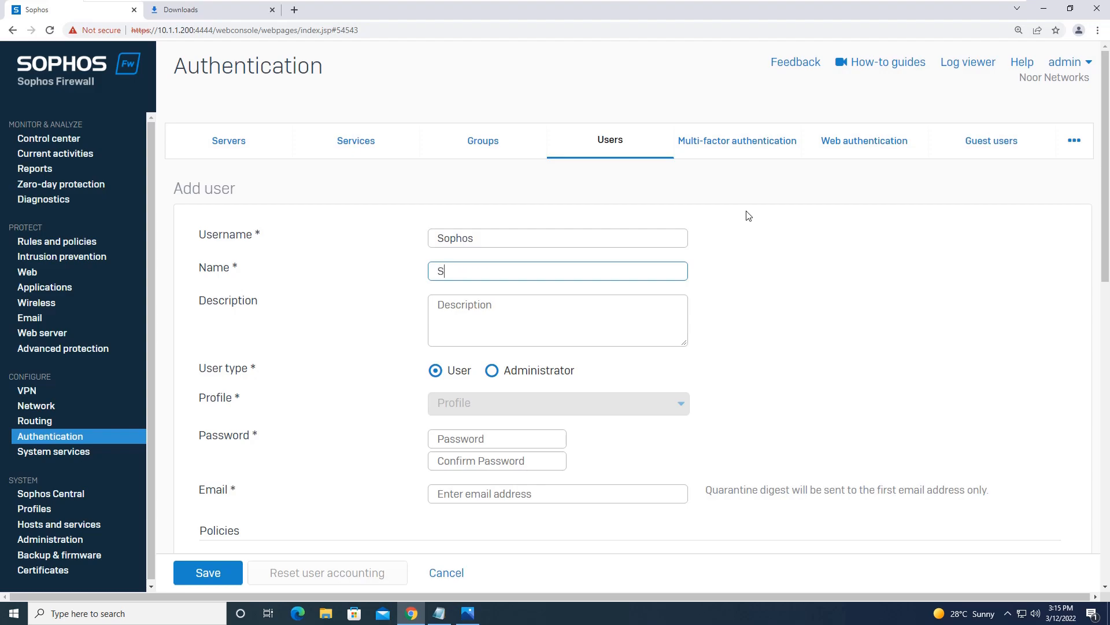
key(Tab)
key(Tab)
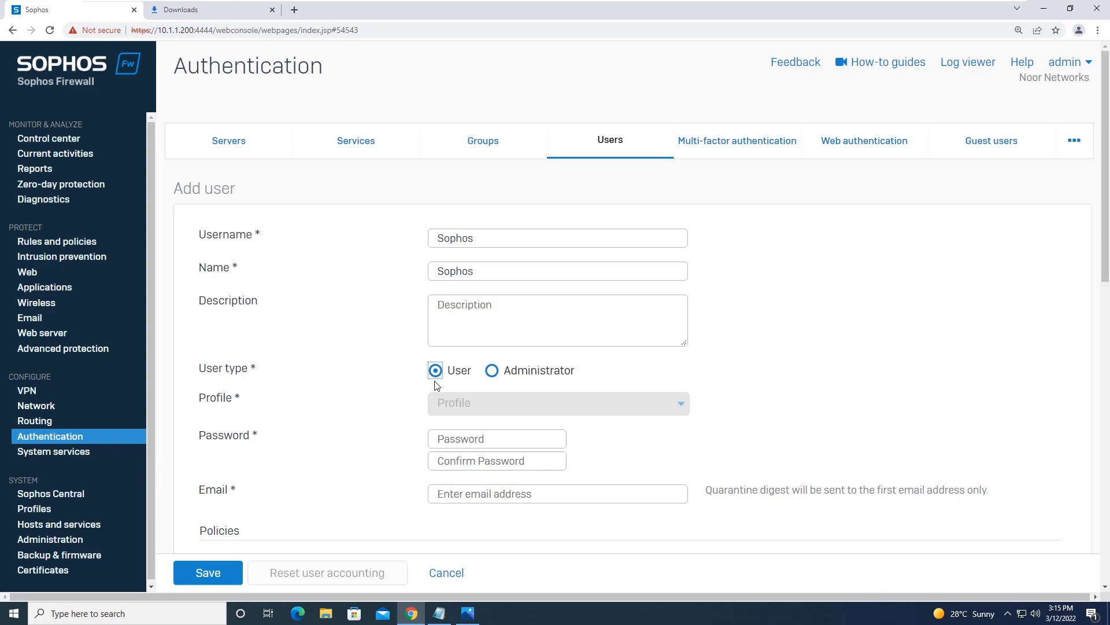
Step: Enter and confirm the account password and fill in a test e-mail address
click(477, 442)
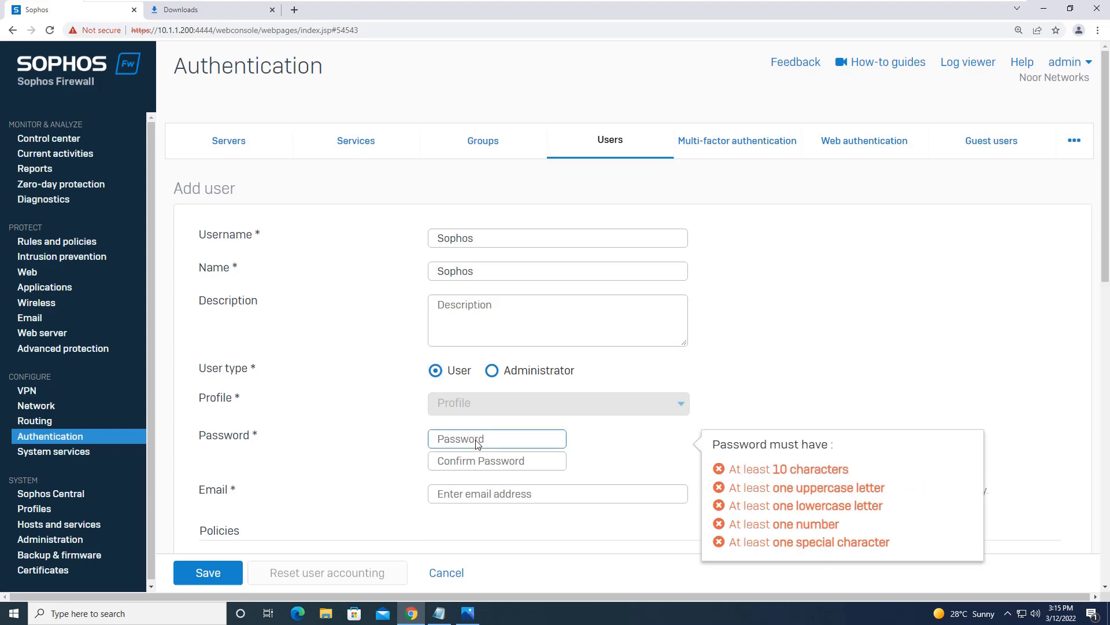
key(Tab)
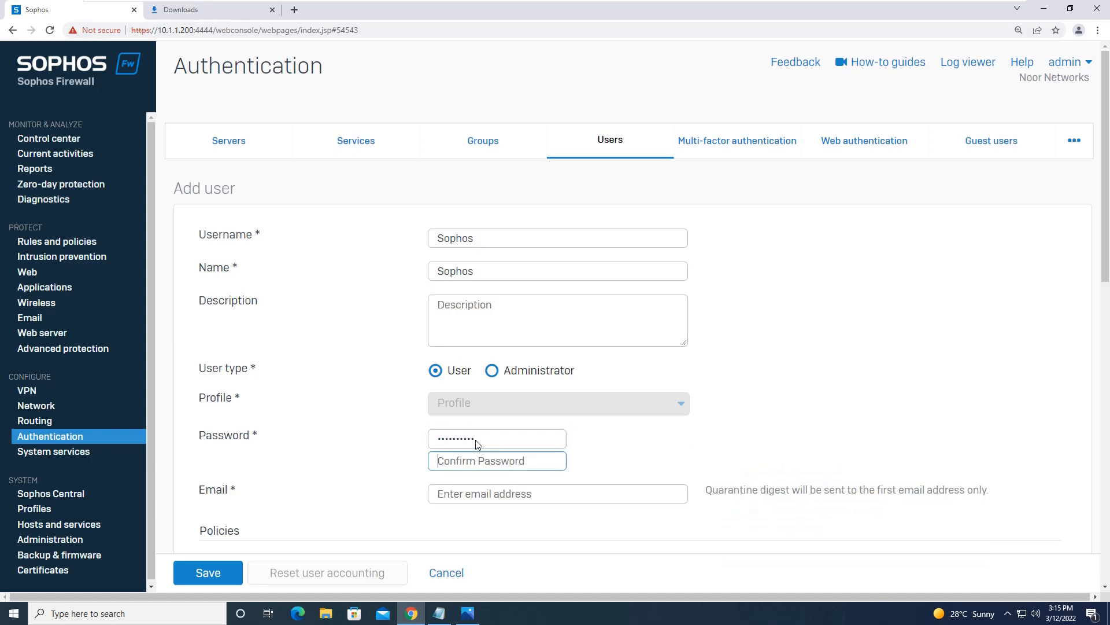
key(ctrl+a)
key(BackSpace)
click(528, 498)
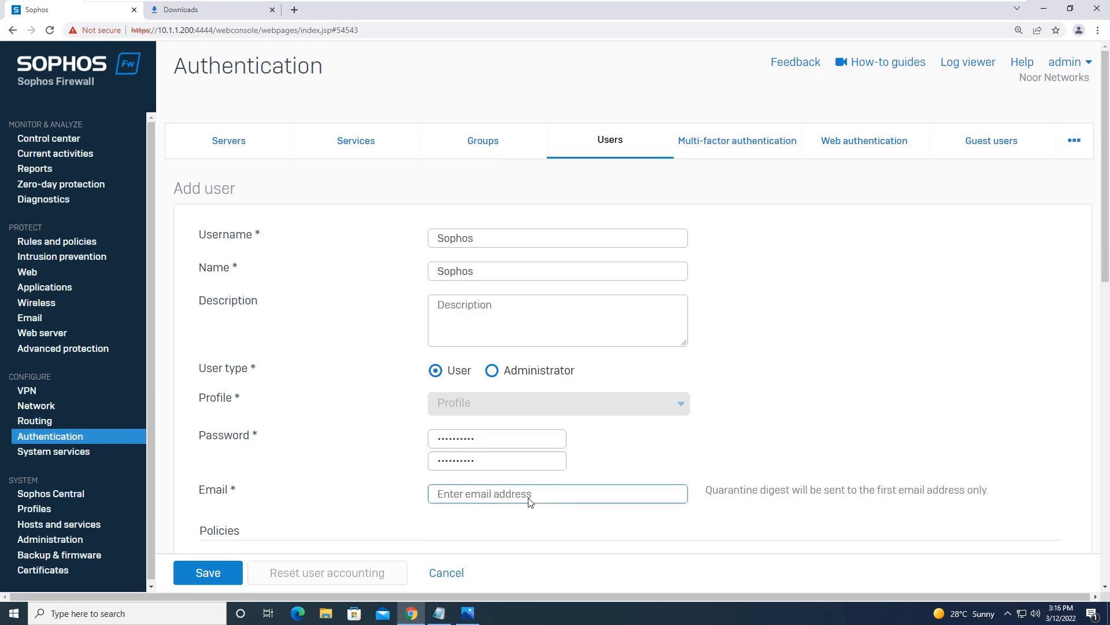
text(Test@test.com)
drag(1104, 260, 1103, 322)
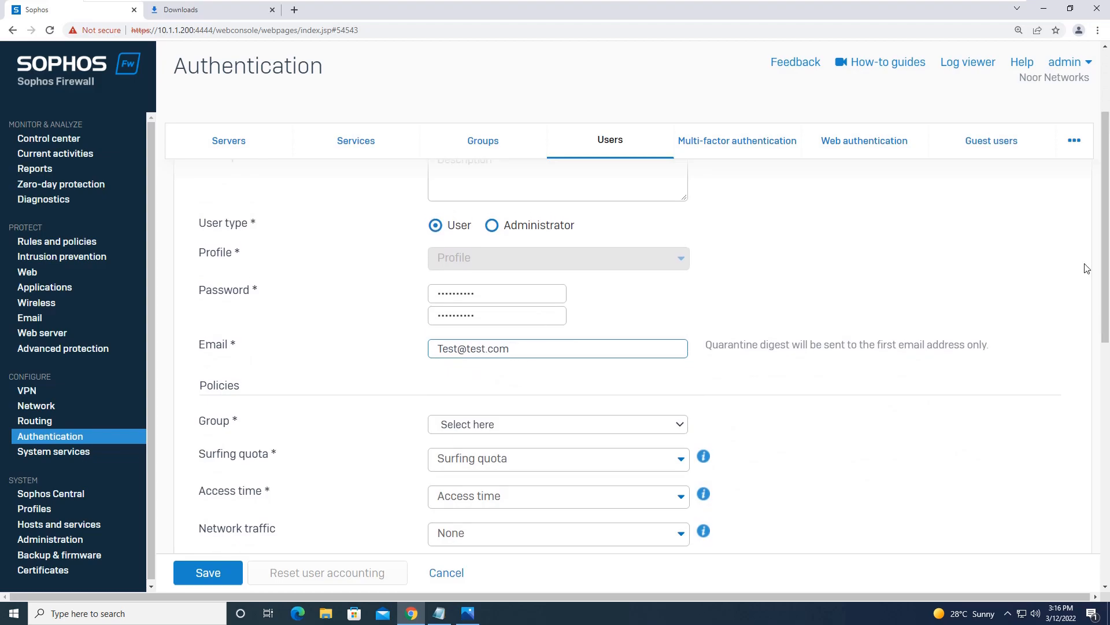
Step: Assign the new user to Open Group
drag(1106, 262, 1107, 293)
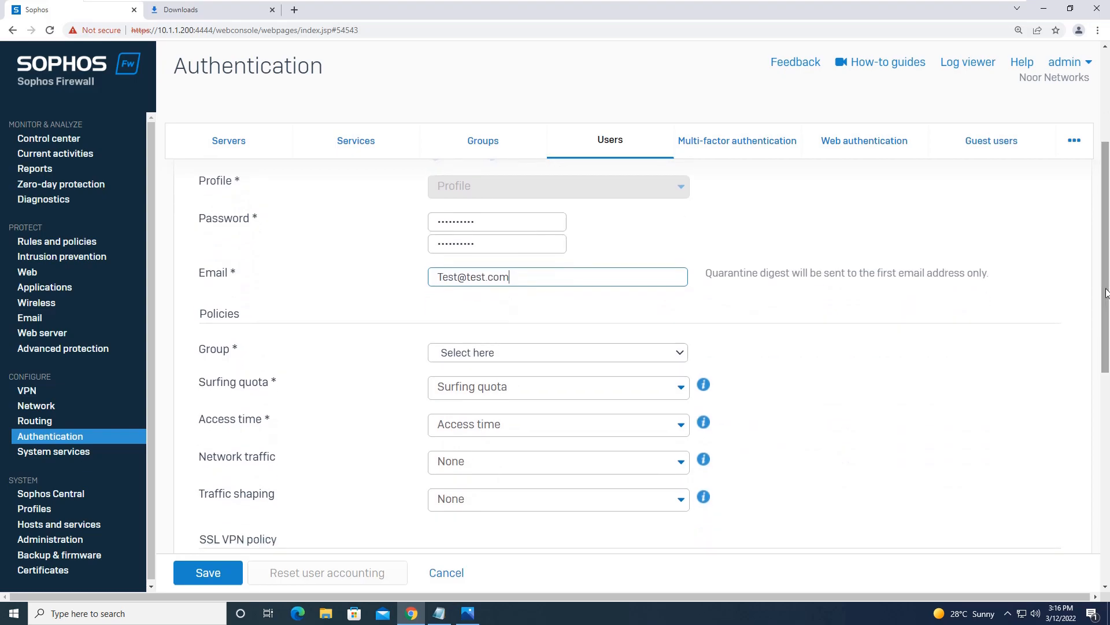
click(666, 345)
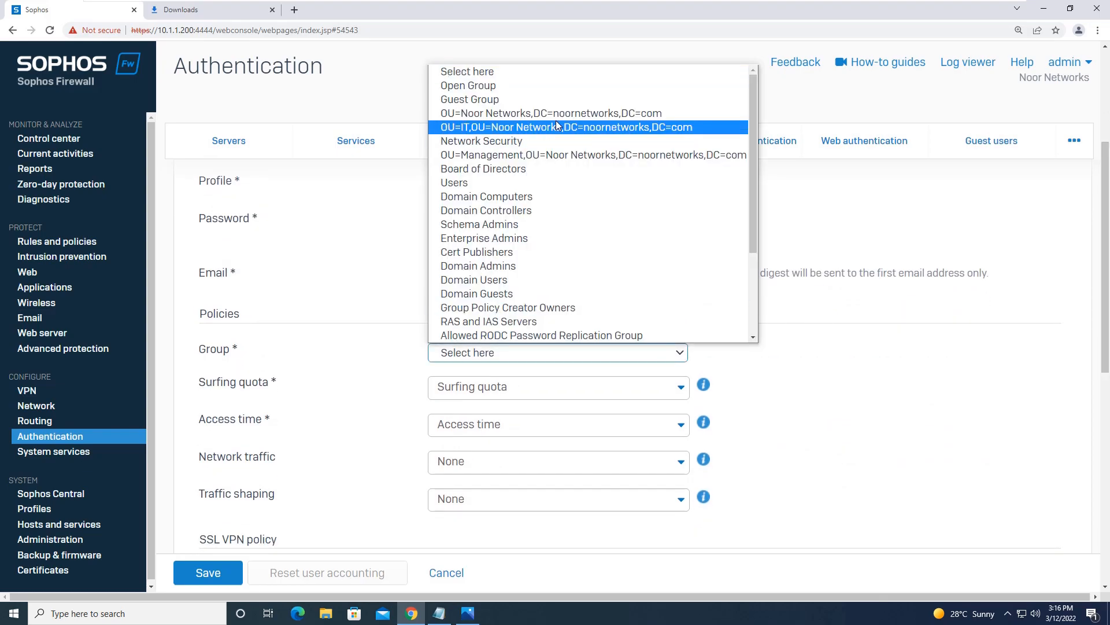
click(529, 88)
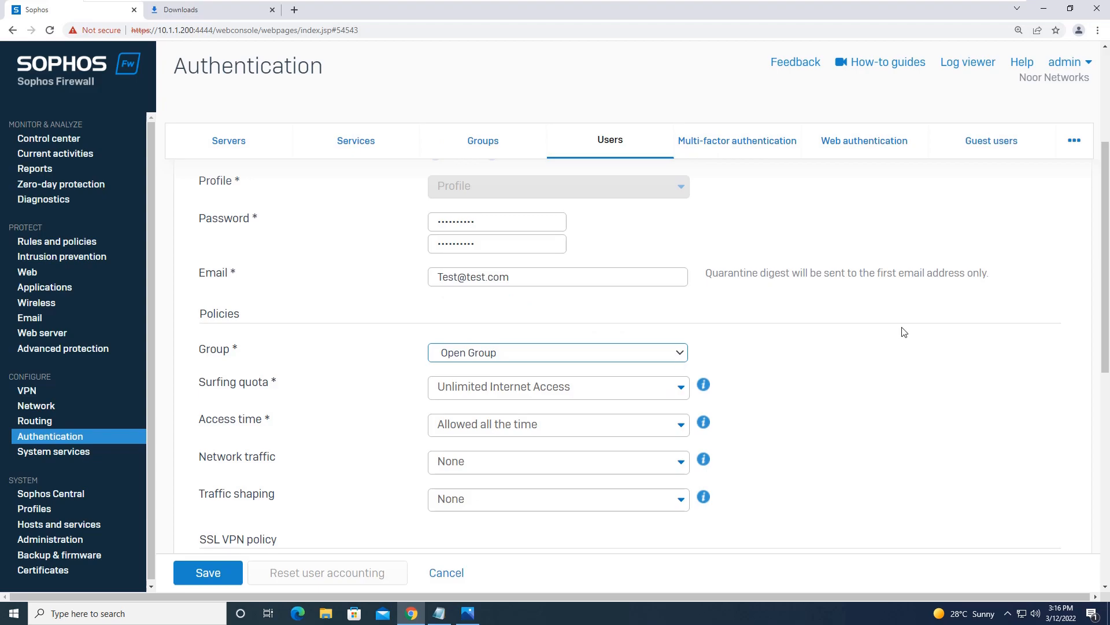
drag(1108, 271, 1104, 305)
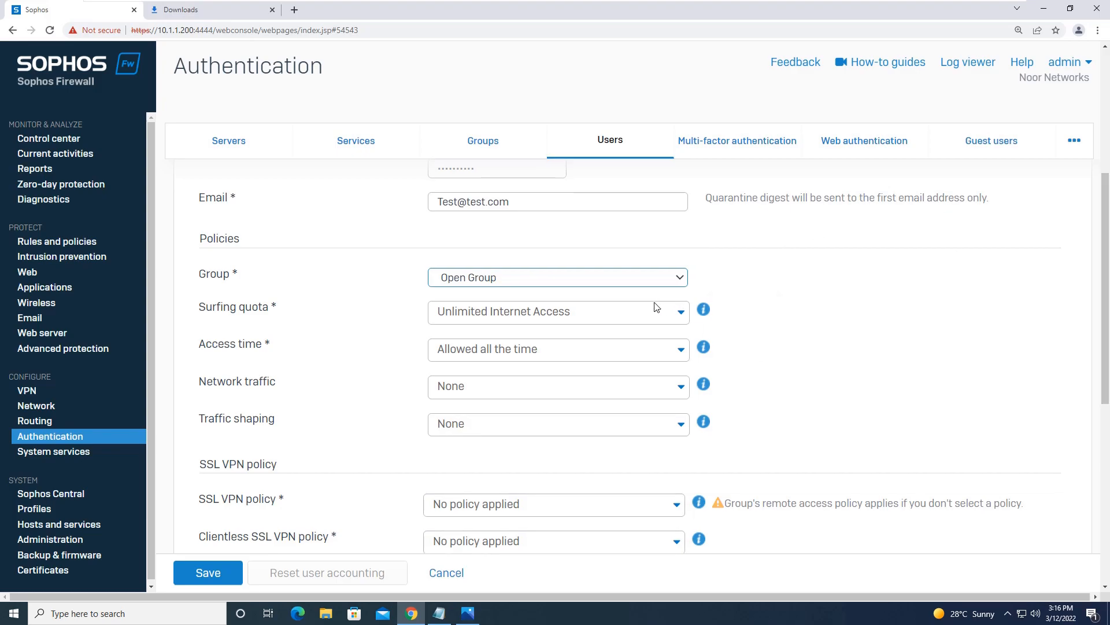
Step: Keep Unlimited Internet Access as the surfing quota, abandoning a new quota policy
click(657, 316)
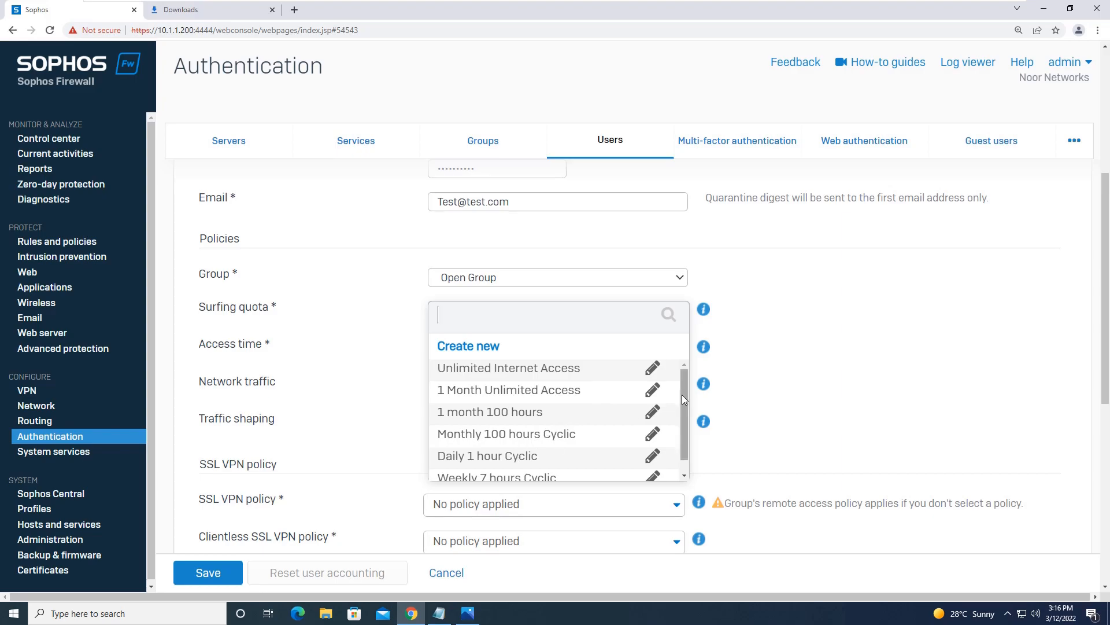
drag(681, 395, 685, 443)
scroll(677, 405, up, 1)
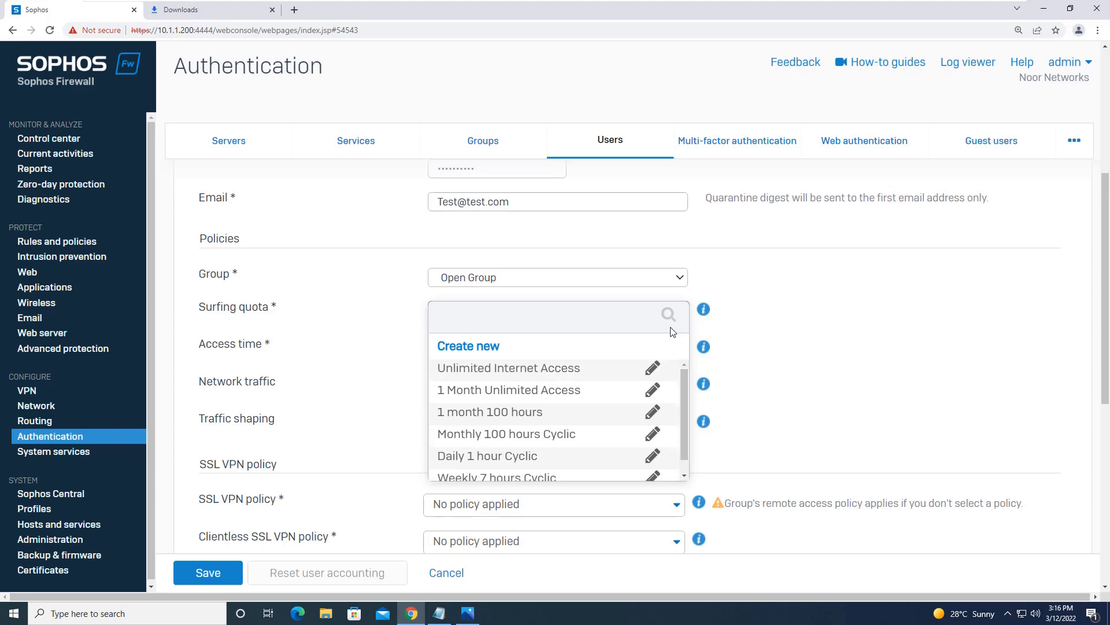
click(457, 350)
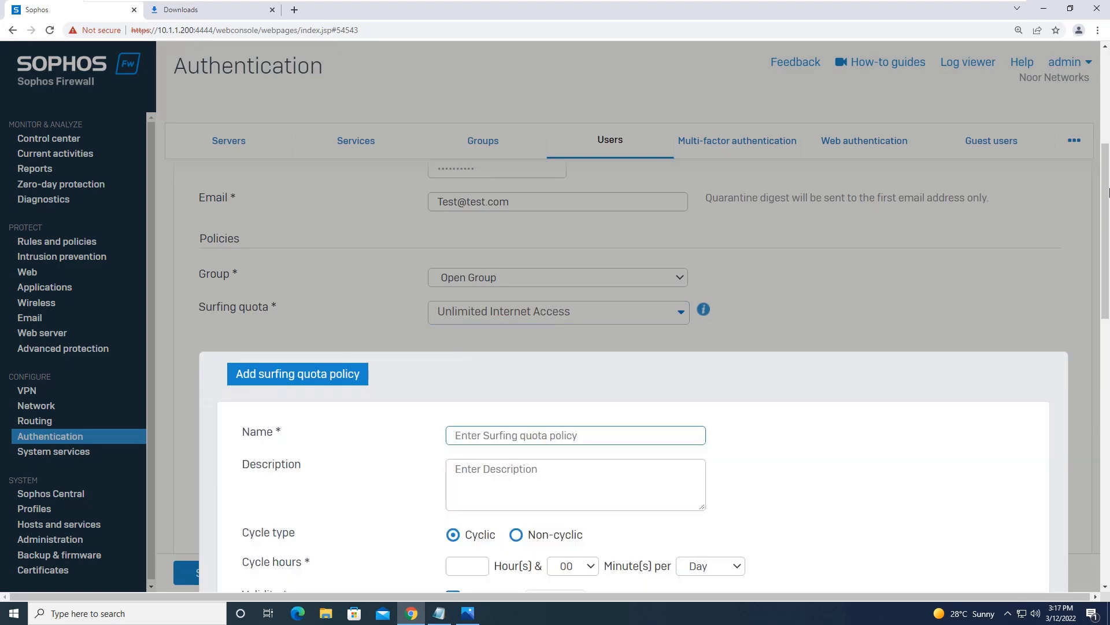
drag(1107, 200, 1107, 305)
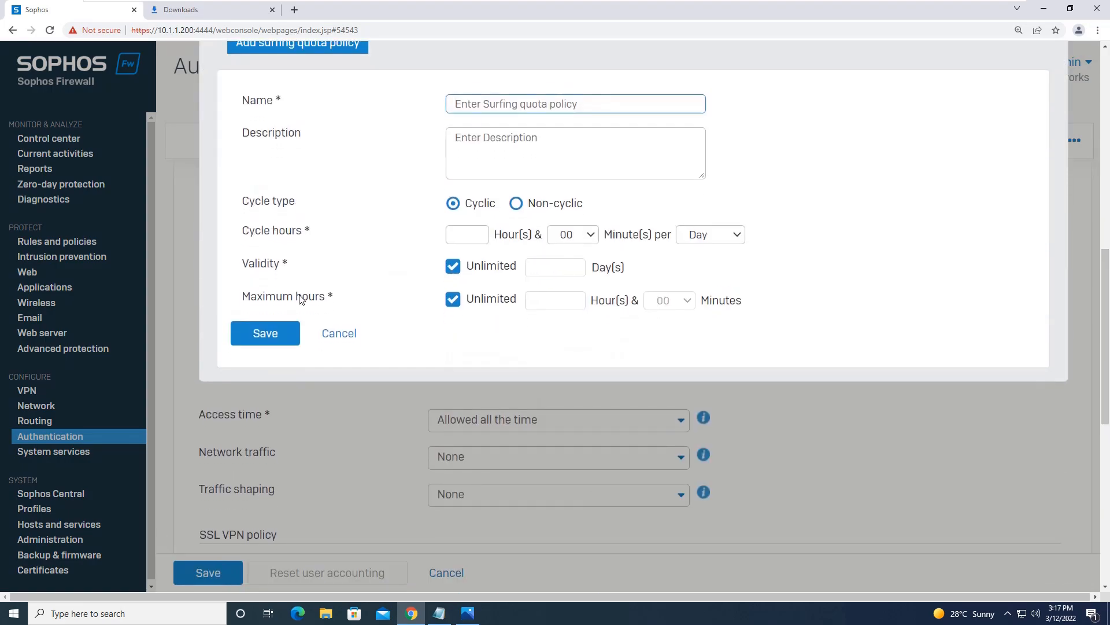
click(325, 338)
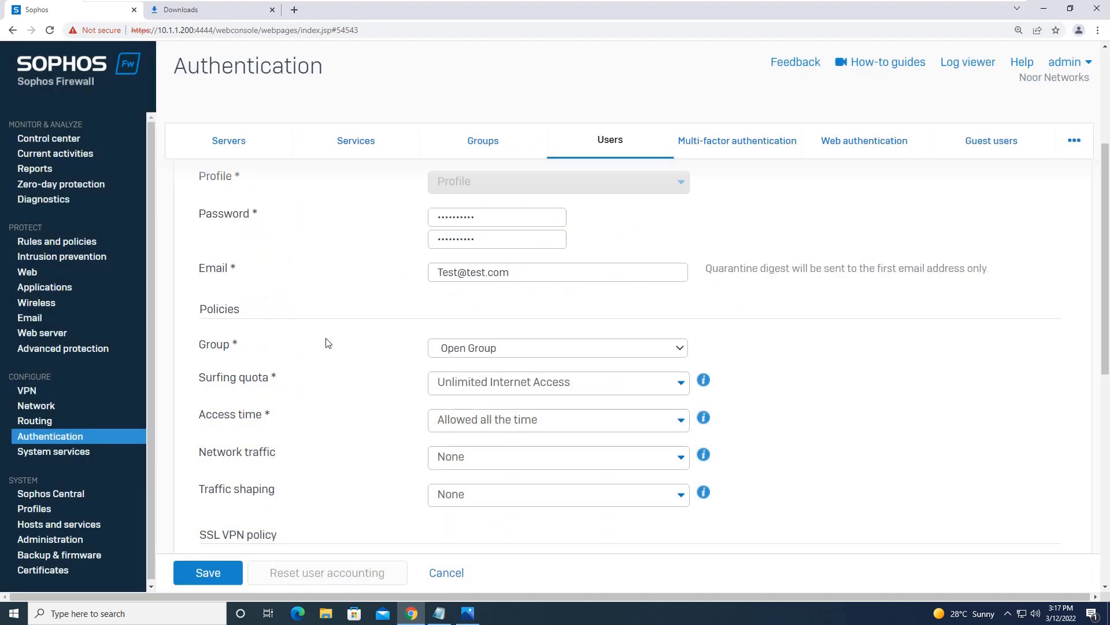
Step: Leave access time at Allowed all the time and traffic shaping and network traffic unchanged
click(581, 414)
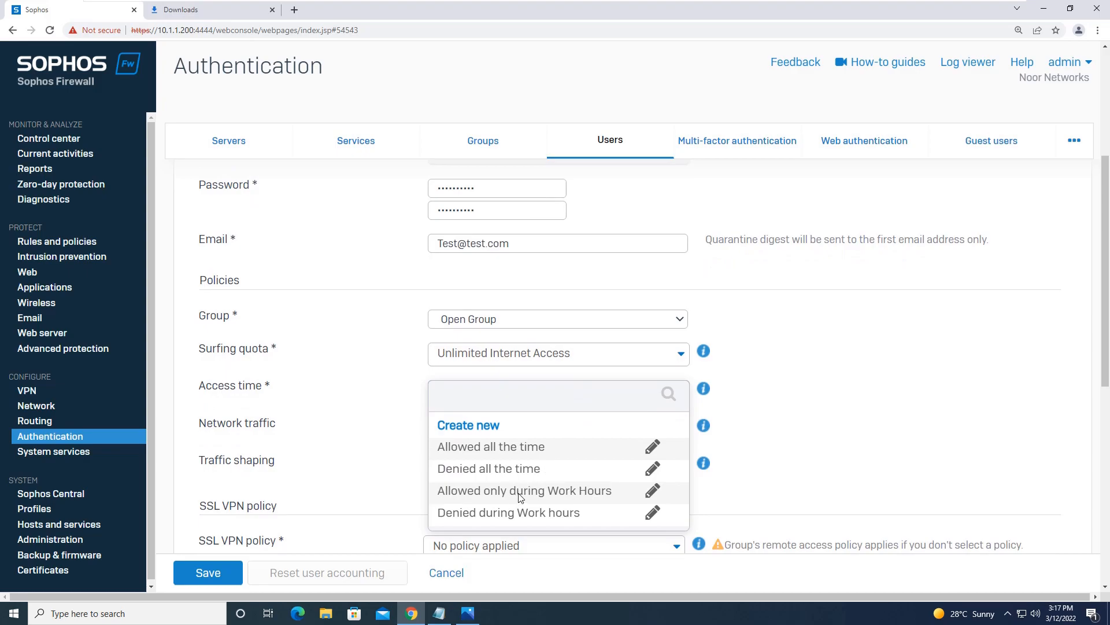
click(844, 436)
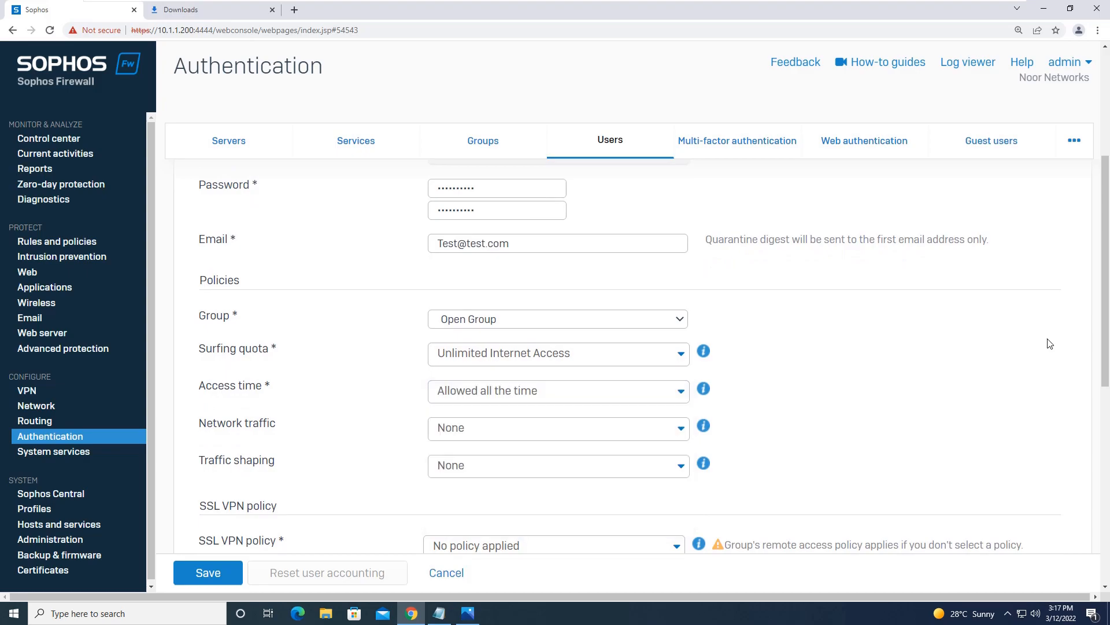
drag(1100, 328, 1106, 378)
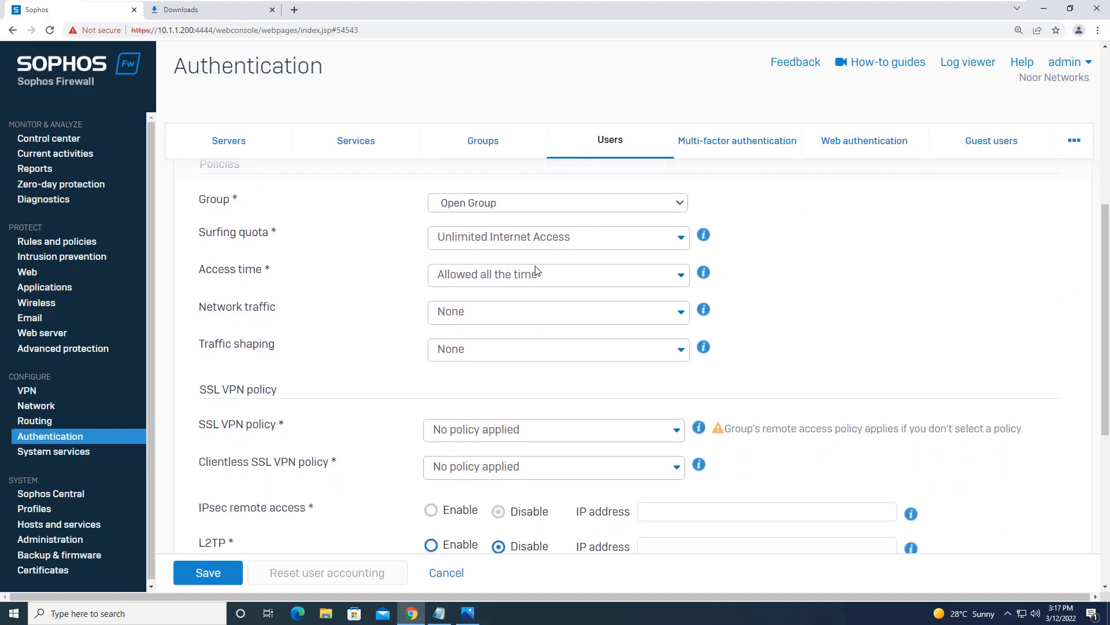
click(650, 352)
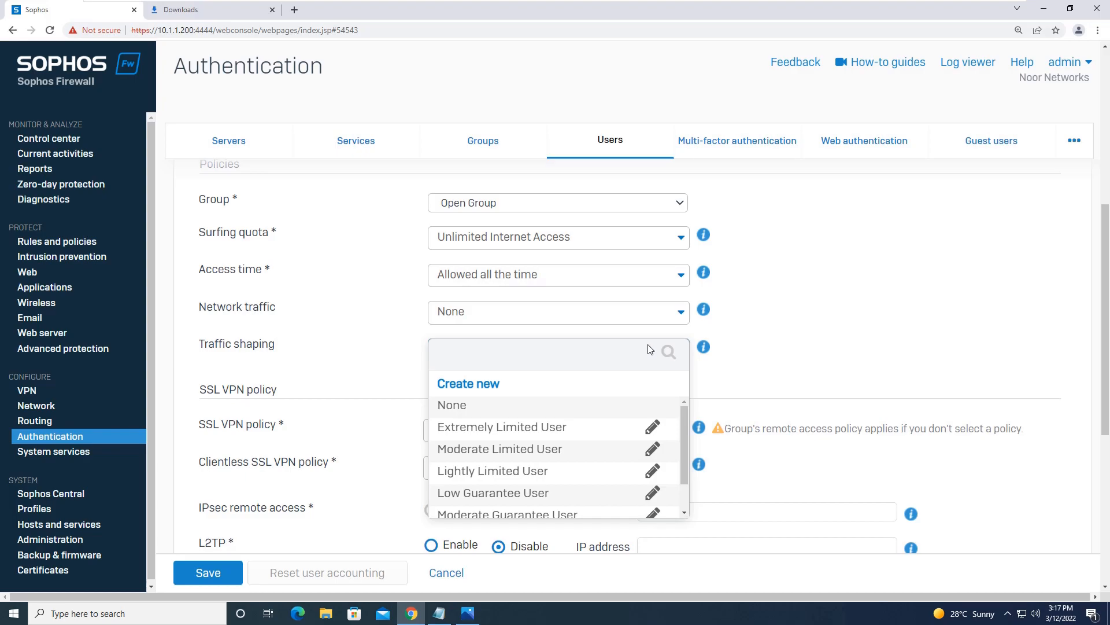
click(819, 313)
click(677, 315)
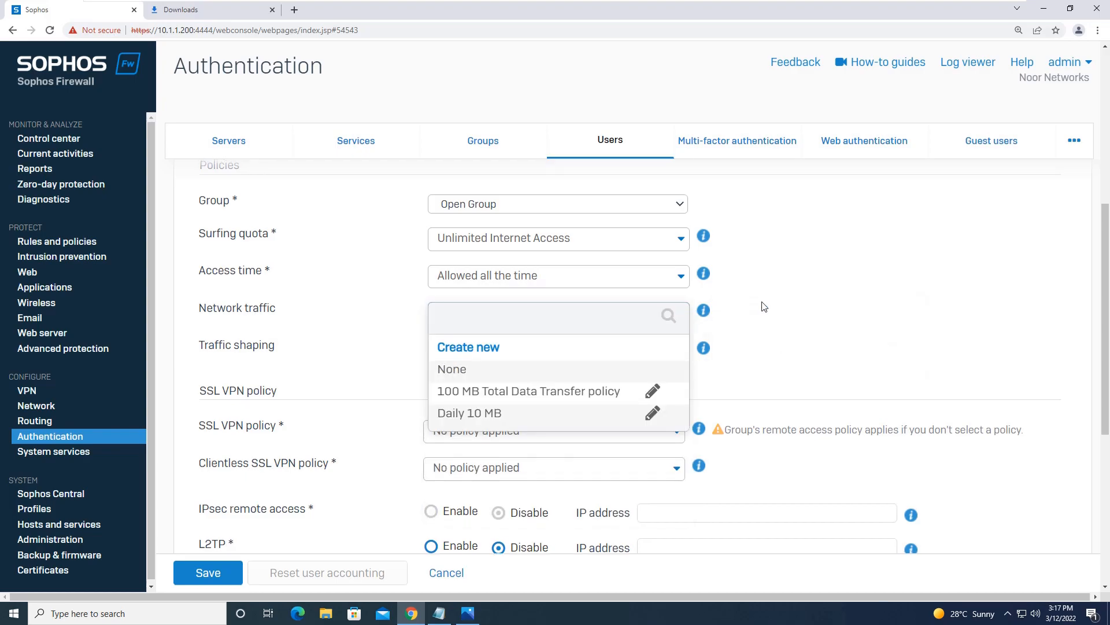
click(859, 300)
Step: Toggle the simultaneous sign-in option off, then back to the global setting
drag(1106, 268, 1092, 369)
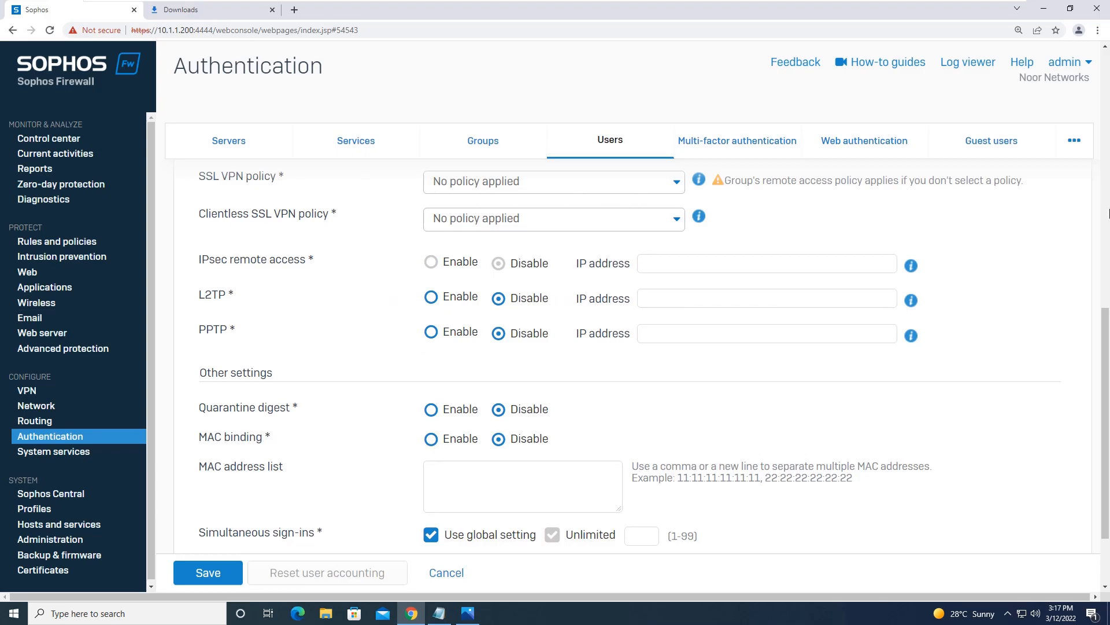
scroll(1105, 274, down, 3)
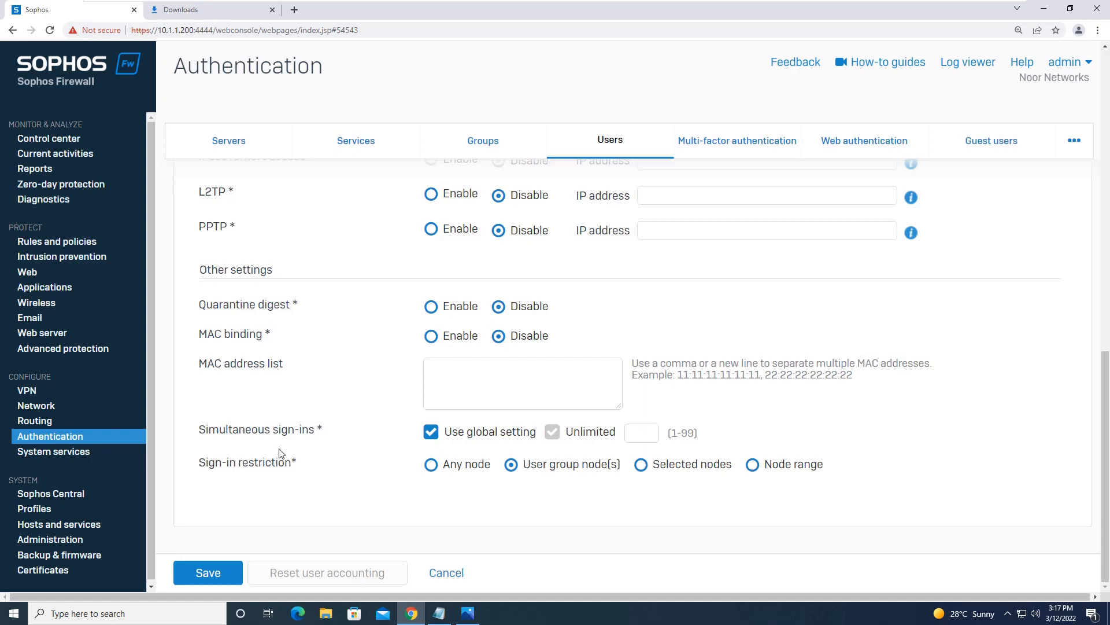
click(430, 434)
click(433, 432)
Step: Save user Sophos, review Authentication Services, then go to Rules and policies
click(213, 574)
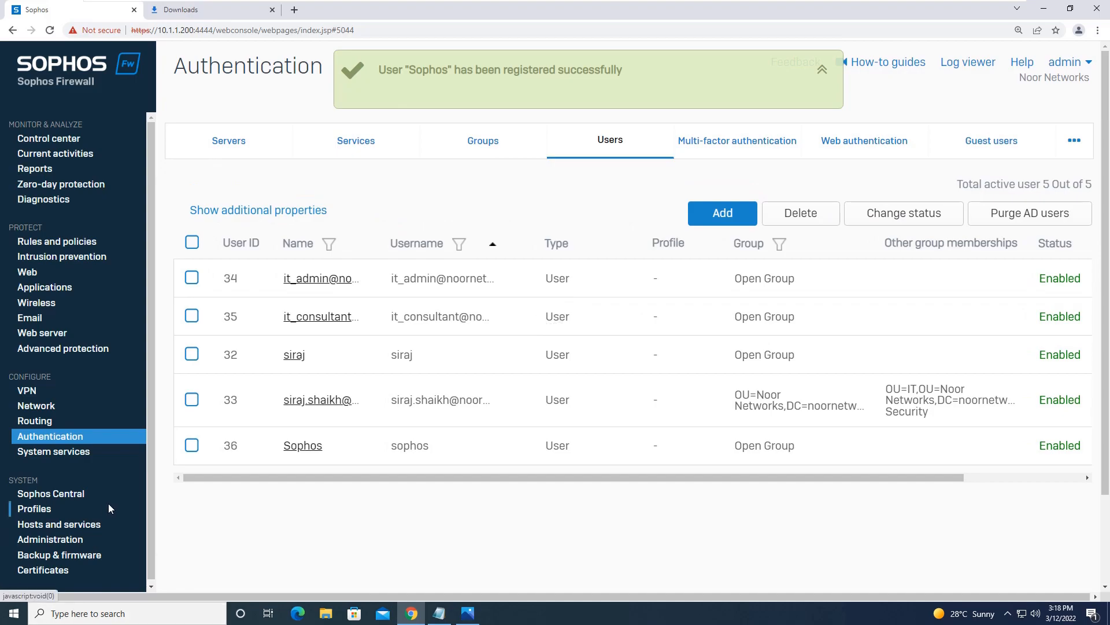
click(75, 243)
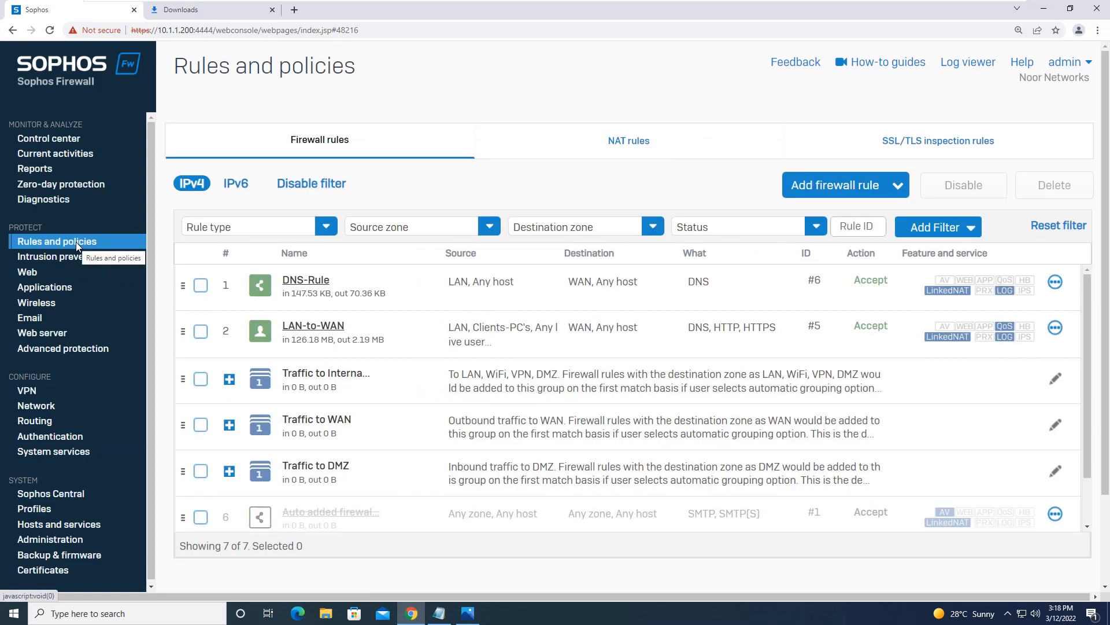
click(79, 436)
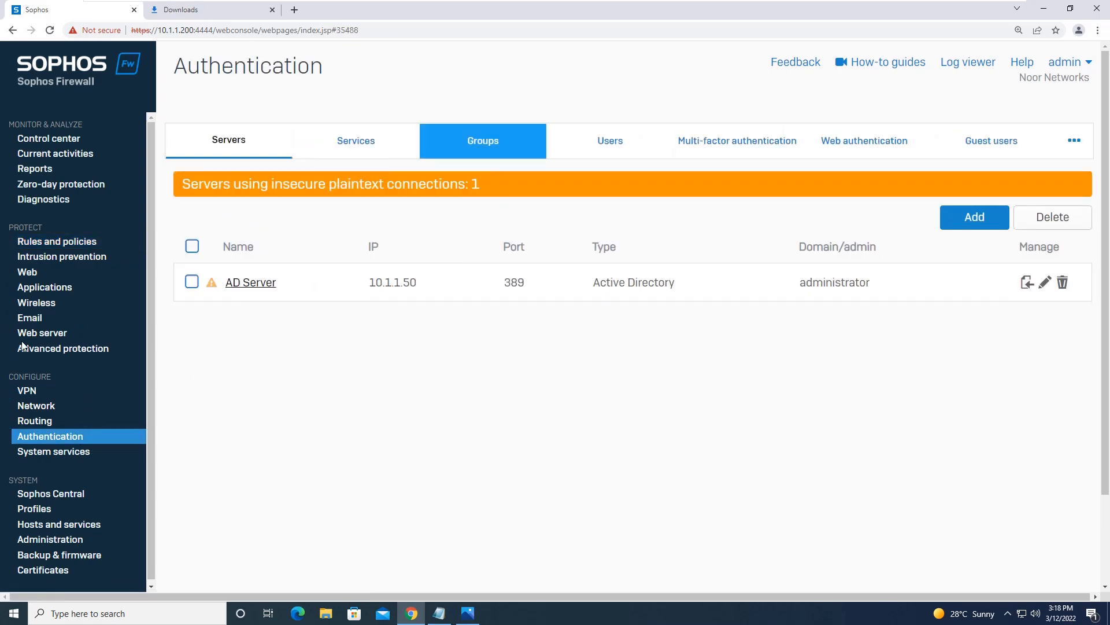
click(381, 141)
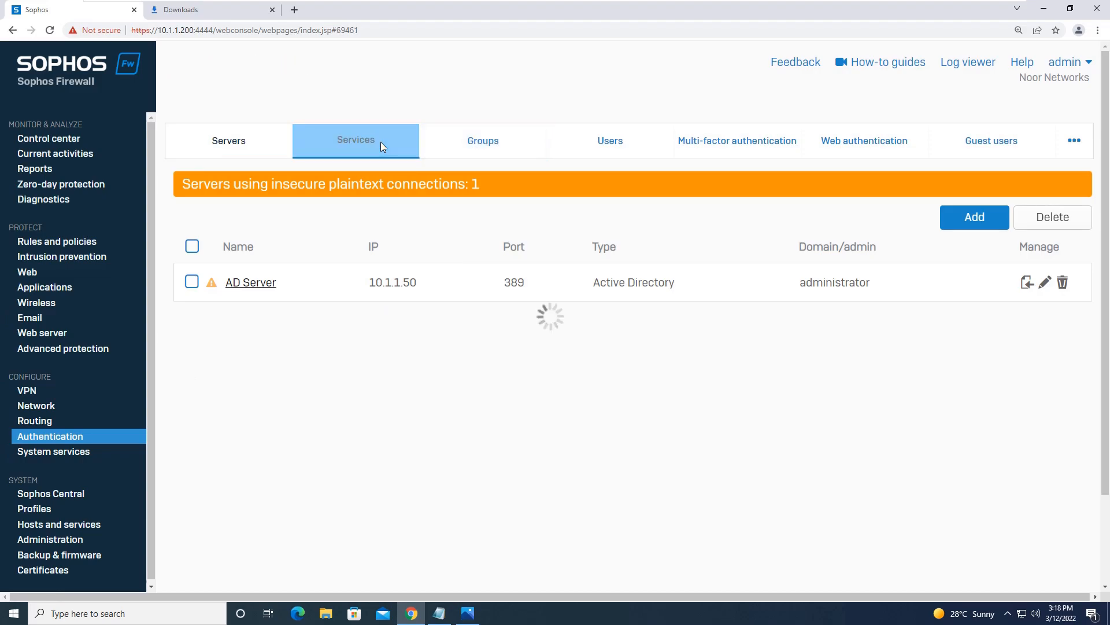
scroll(608, 131, down, 1)
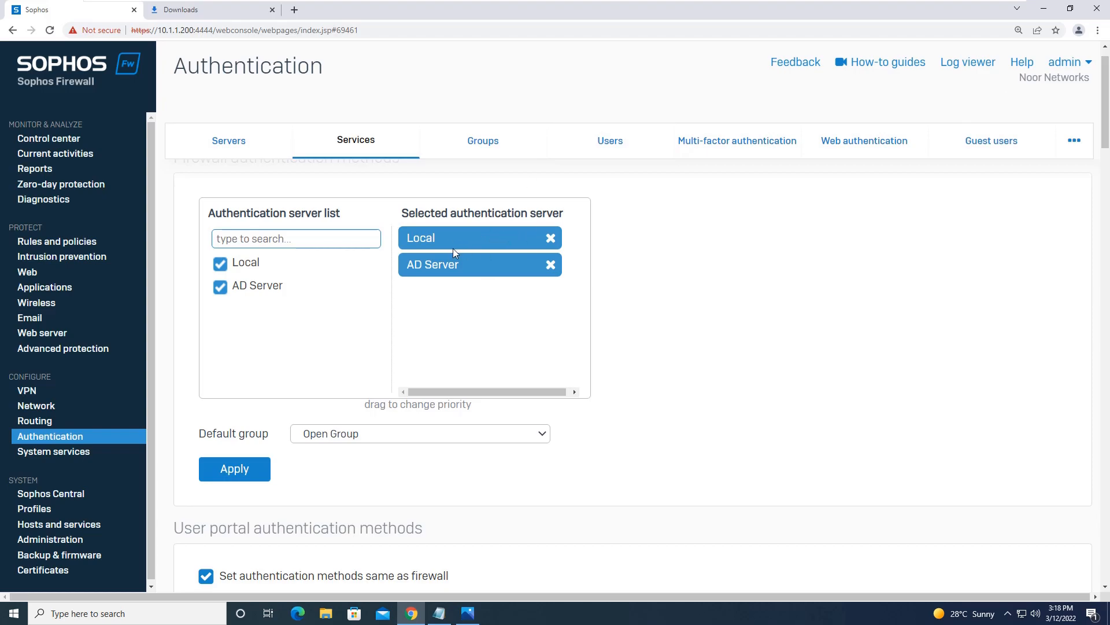
click(85, 239)
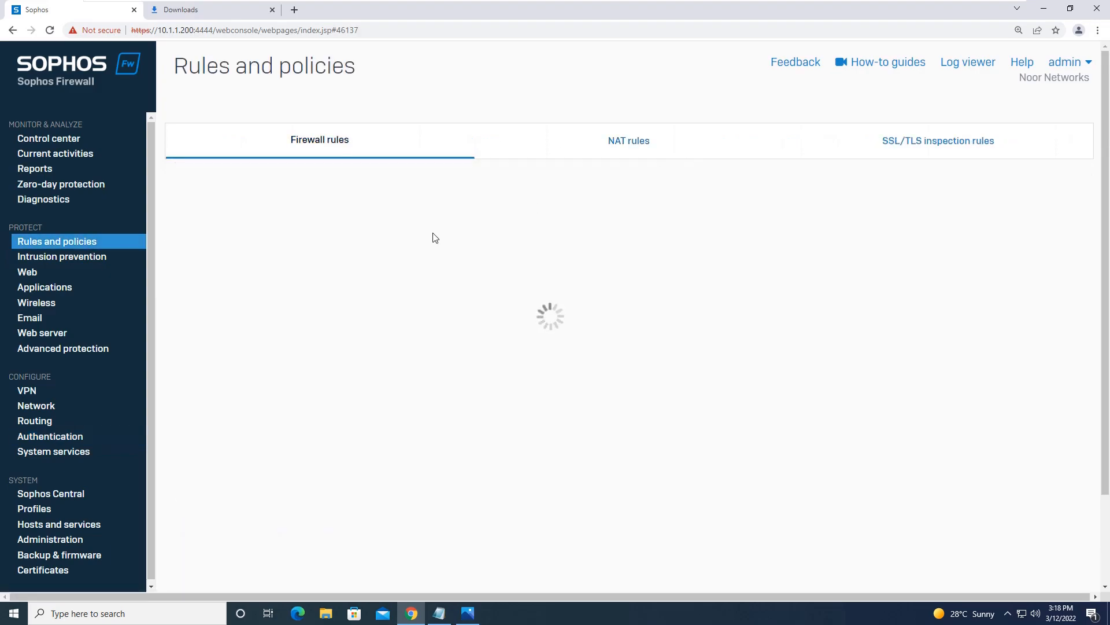
Step: In the LAN-to-WAN rule, replace Any with the user sophos under User or groups
click(319, 329)
drag(1107, 182, 1107, 322)
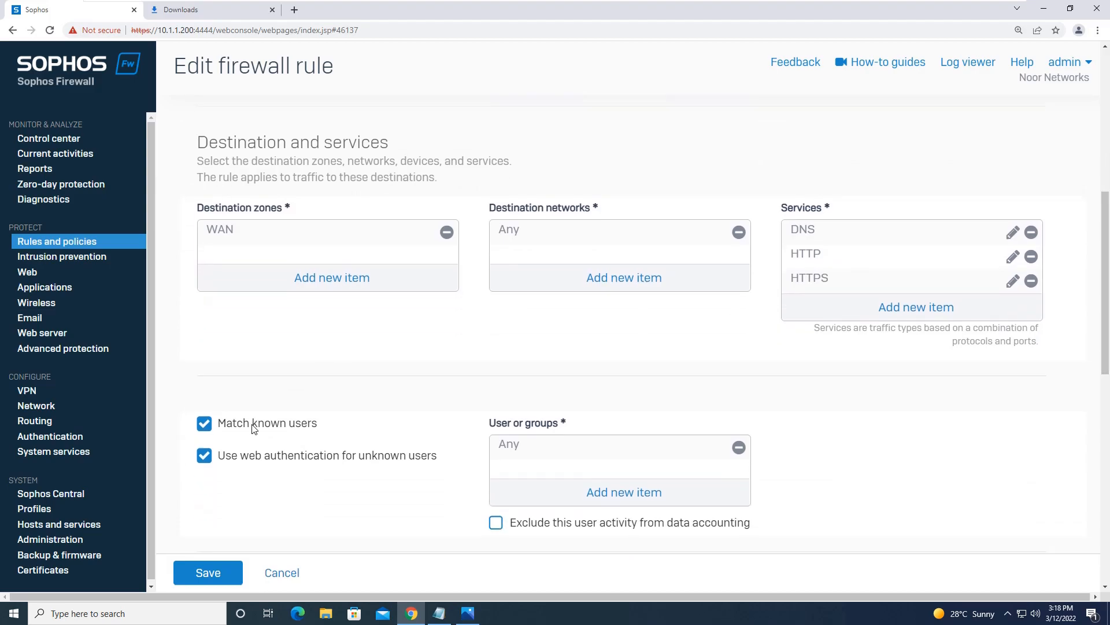
click(741, 449)
click(647, 489)
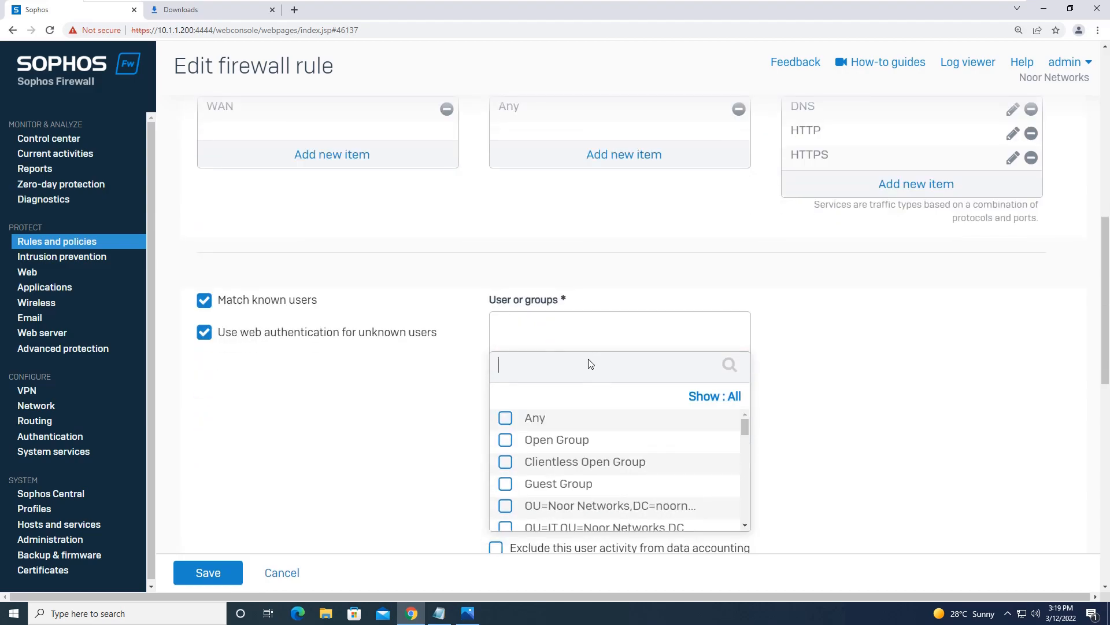
text(sophos)
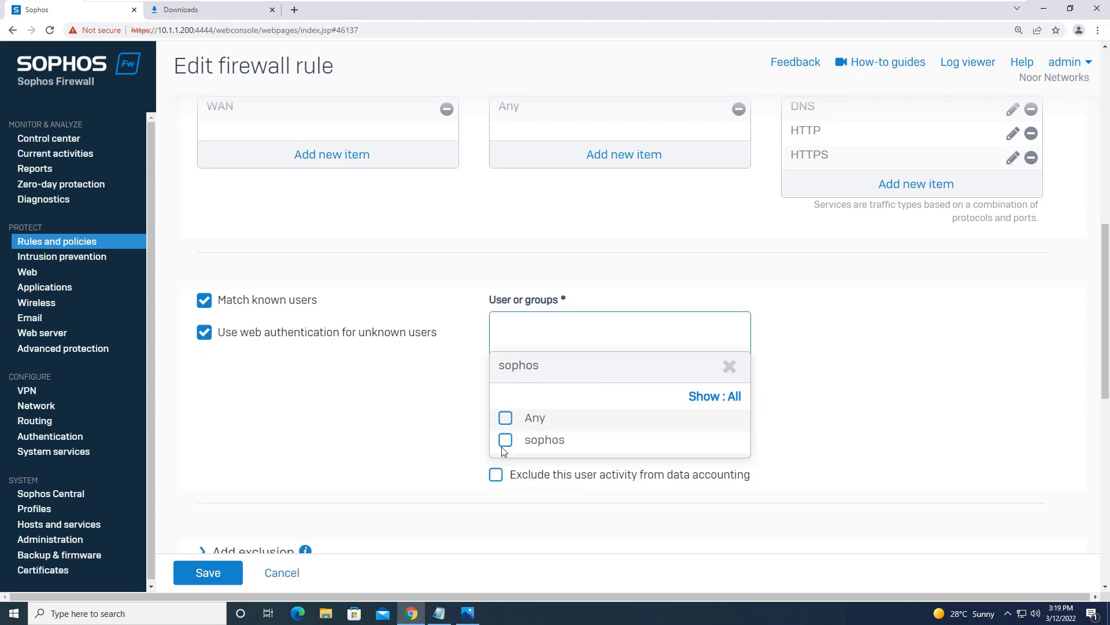
click(504, 441)
click(620, 469)
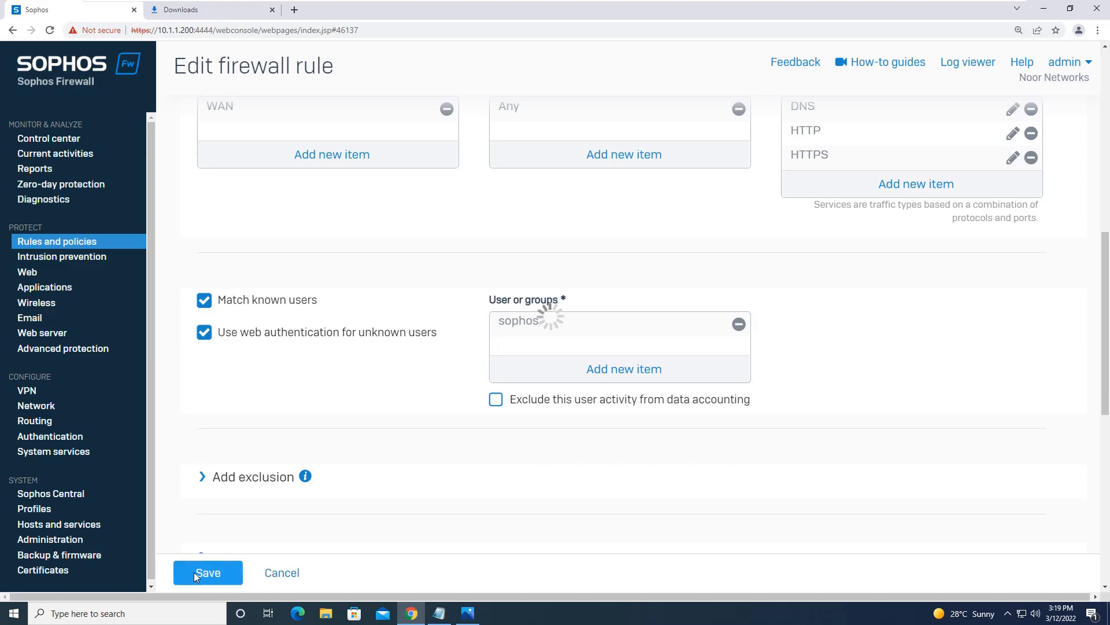
Step: Disconnect the Sophos authentication agent from the system tray
click(1012, 610)
right_click(1008, 595)
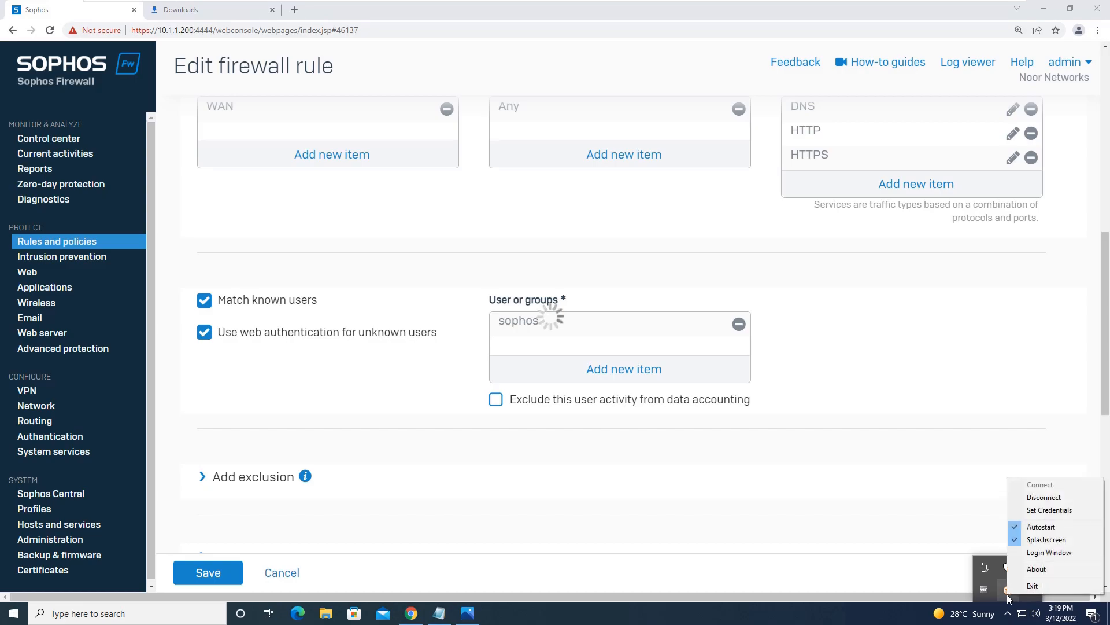
click(1047, 495)
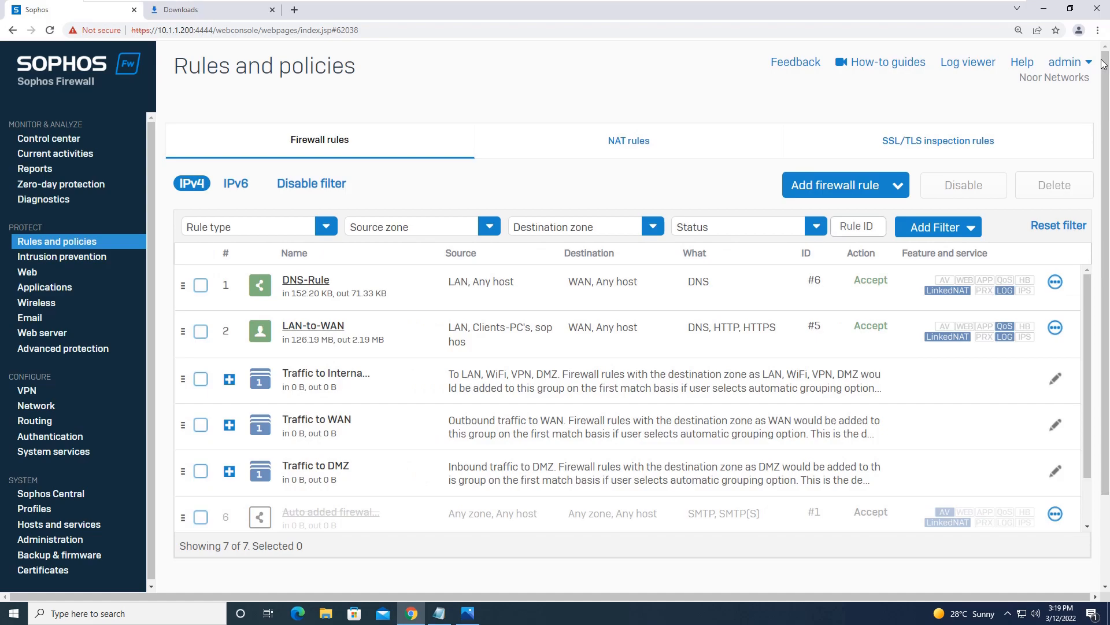
Step: Open a new incognito window and go to google.com
click(1098, 32)
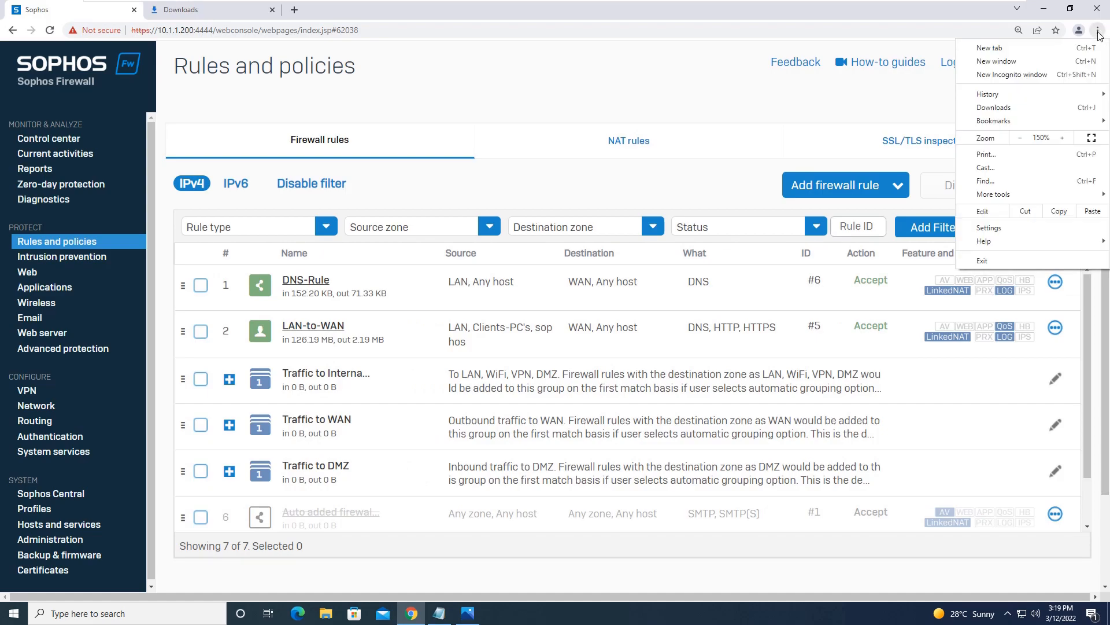
click(1034, 76)
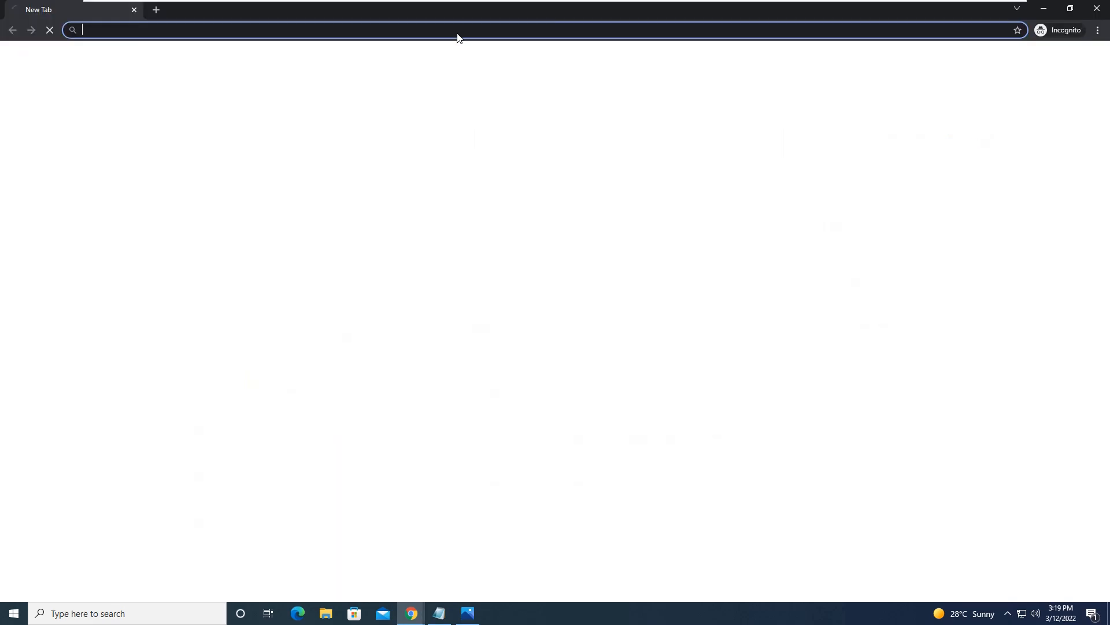
text(go)
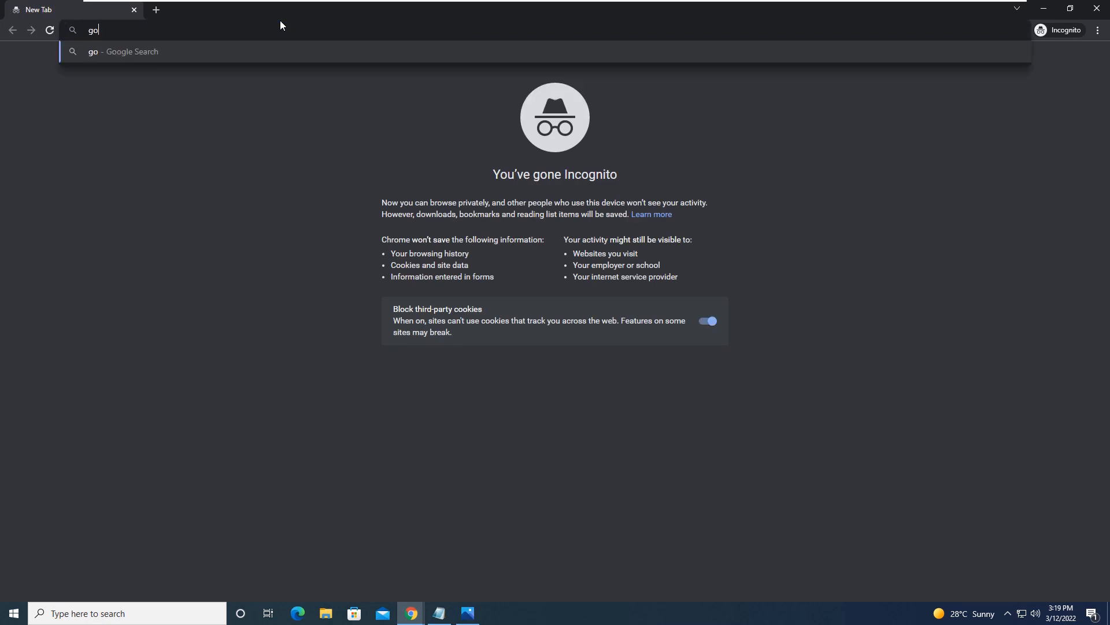
text(ogle.com)
key(Return)
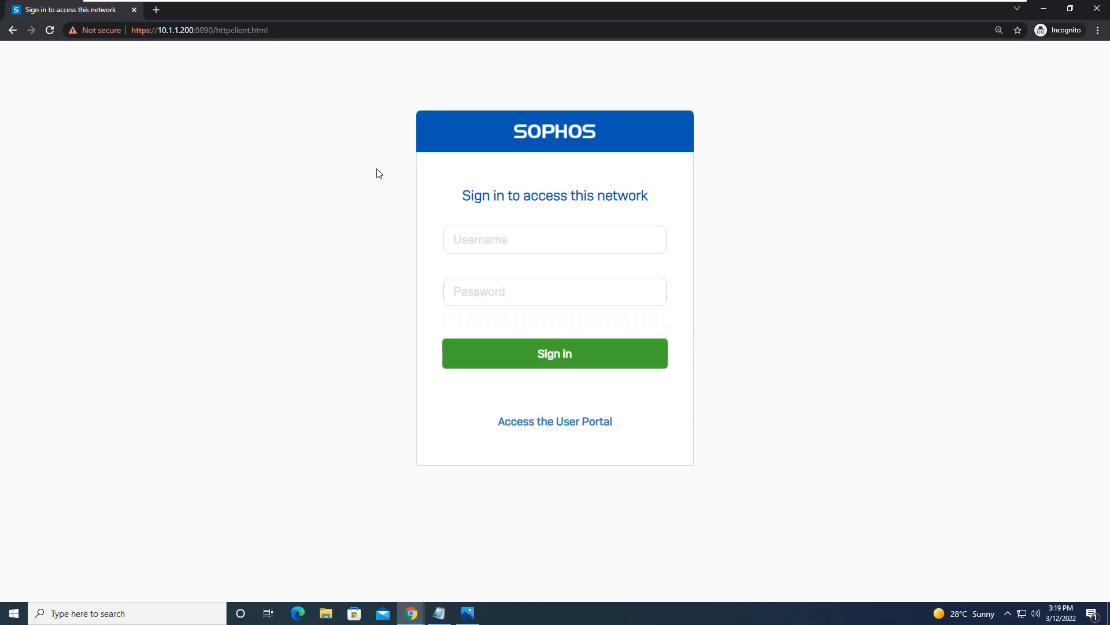
Step: Sign in to the captive portal as sophos with its password, then close the incognito window
click(571, 251)
key(Tab)
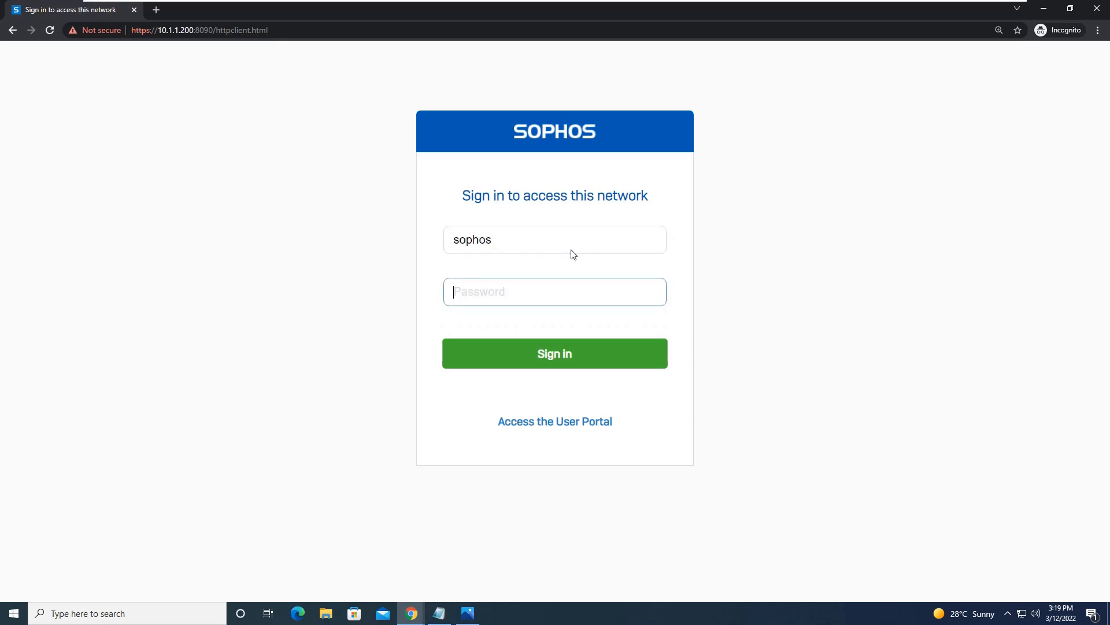
key(Return)
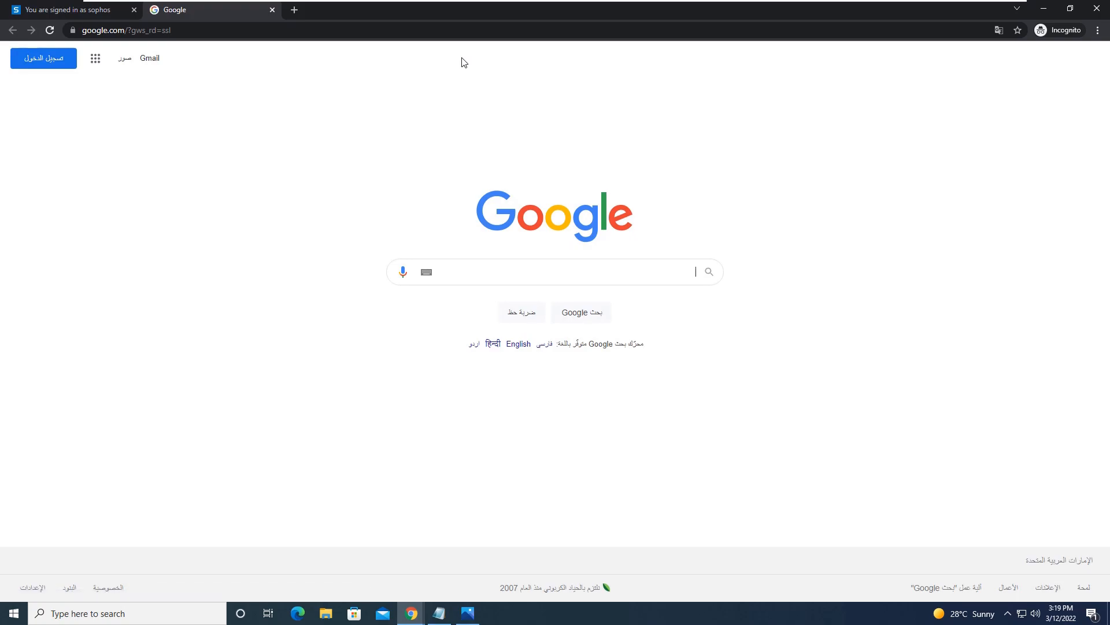
click(1097, 8)
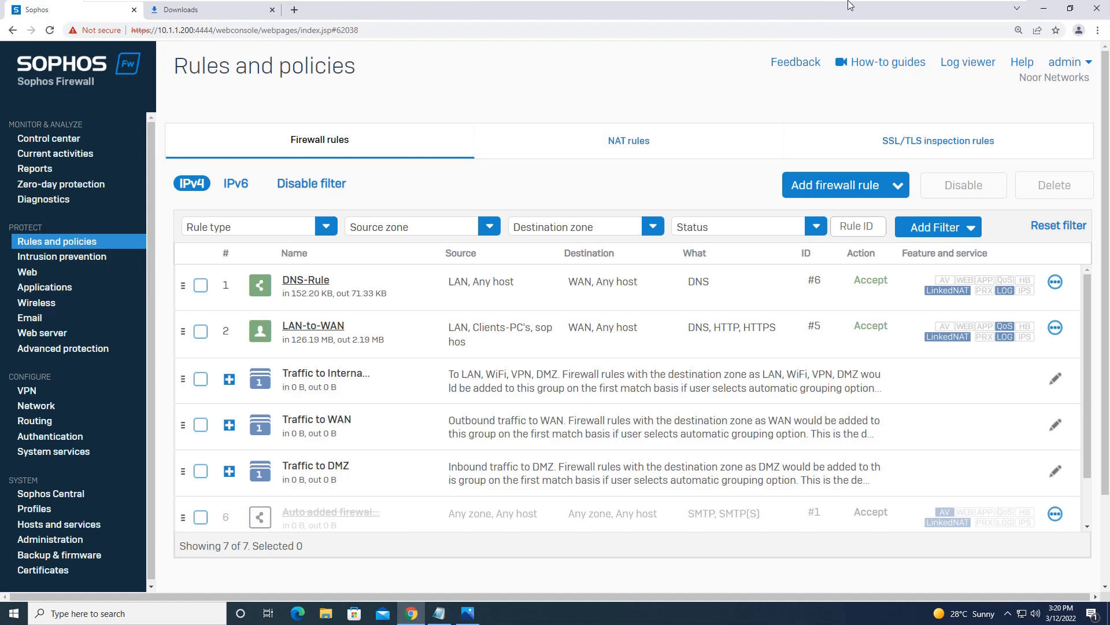
Step: Connect the Sophos authentication agent from the tray to bring up its login
mouse_move(843, 2)
click(1008, 613)
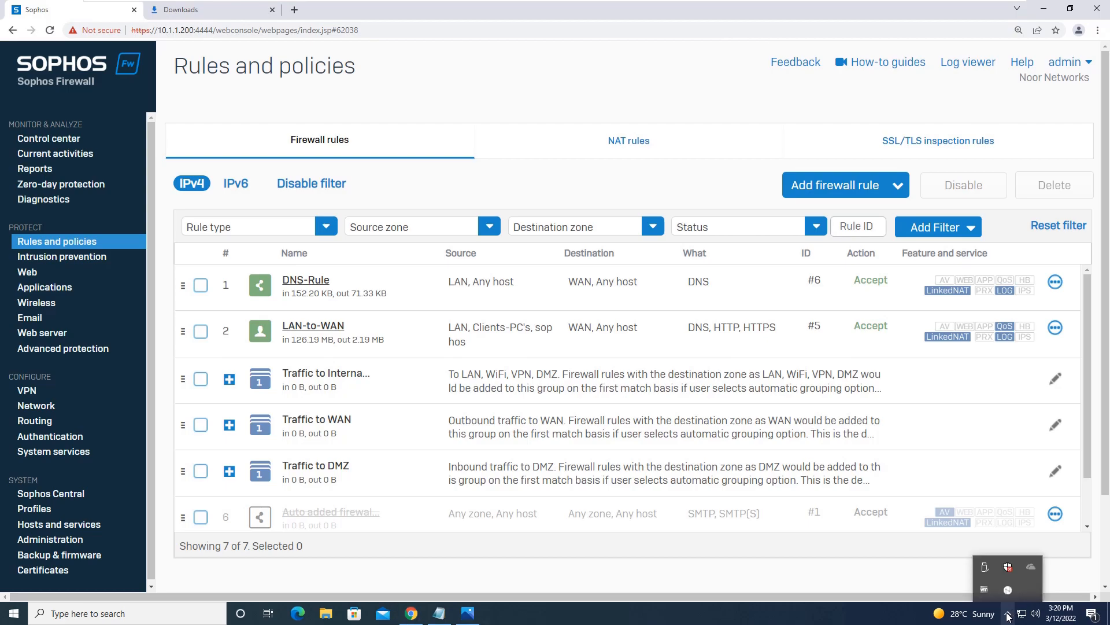
right_click(1007, 591)
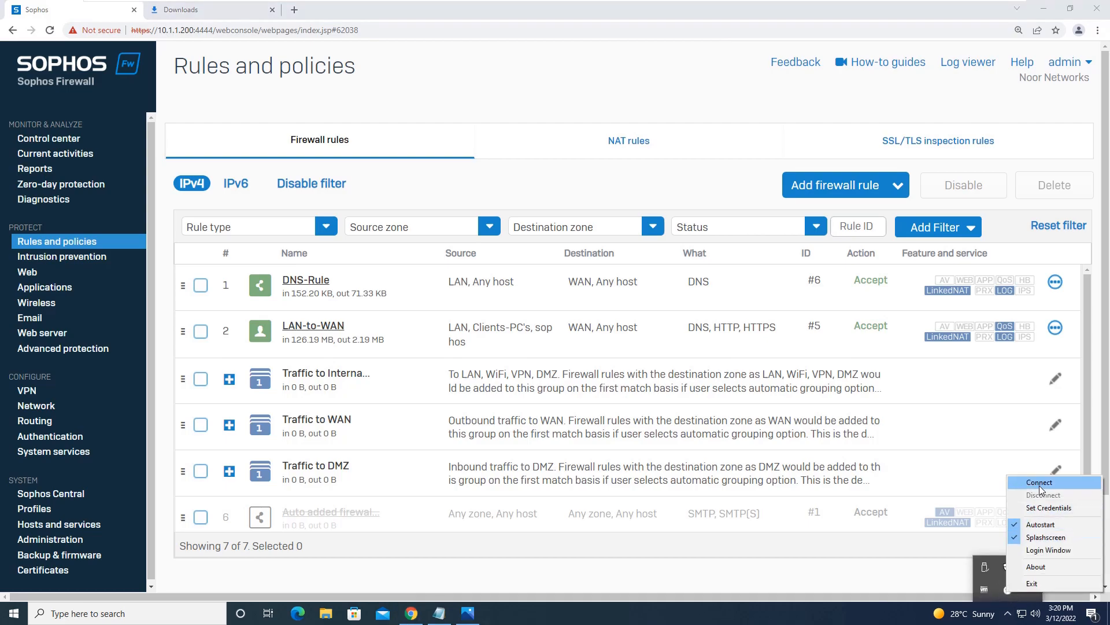
click(1045, 513)
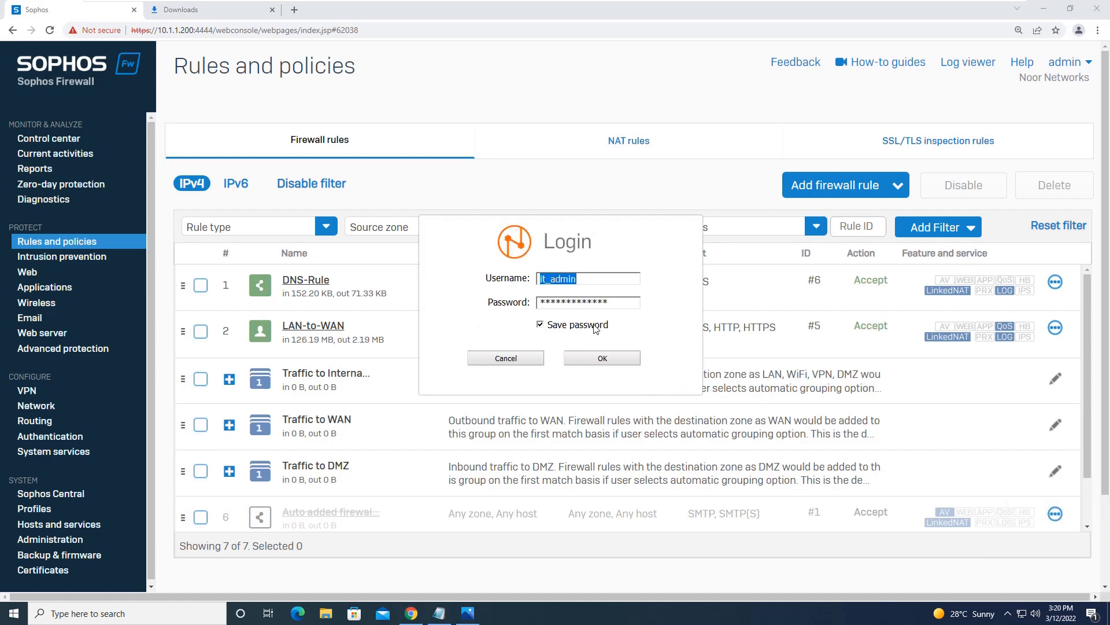
click(1008, 613)
right_click(1009, 584)
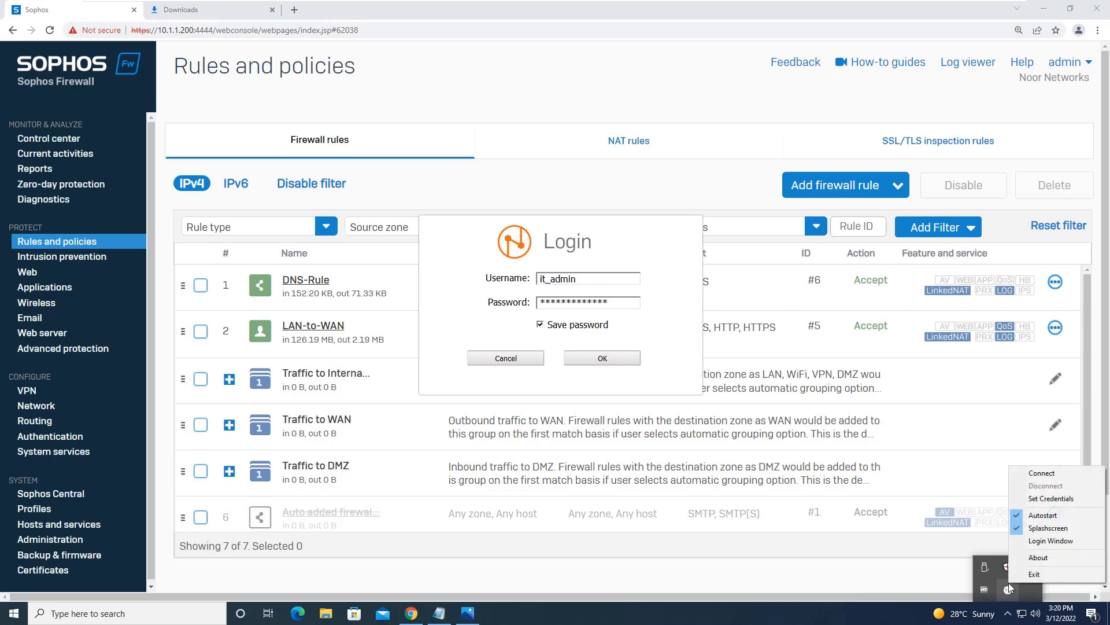
click(588, 283)
Step: Log in to the agent as sophos, entering the account password
click(470, 282)
text(sopho)
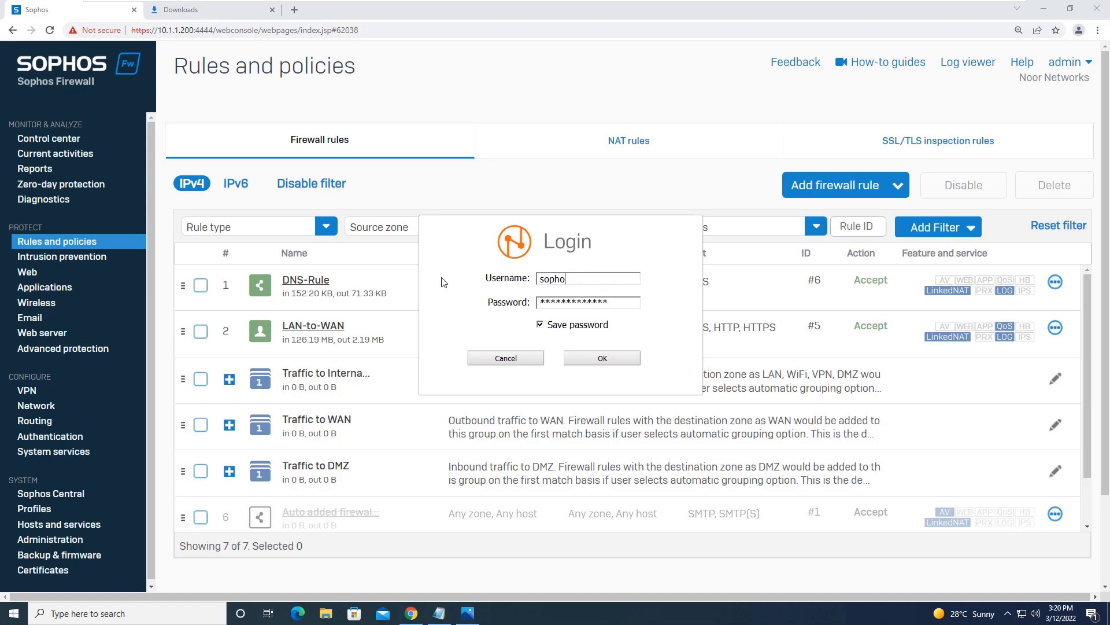
text(s)
key(Tab)
text(*****)
click(595, 357)
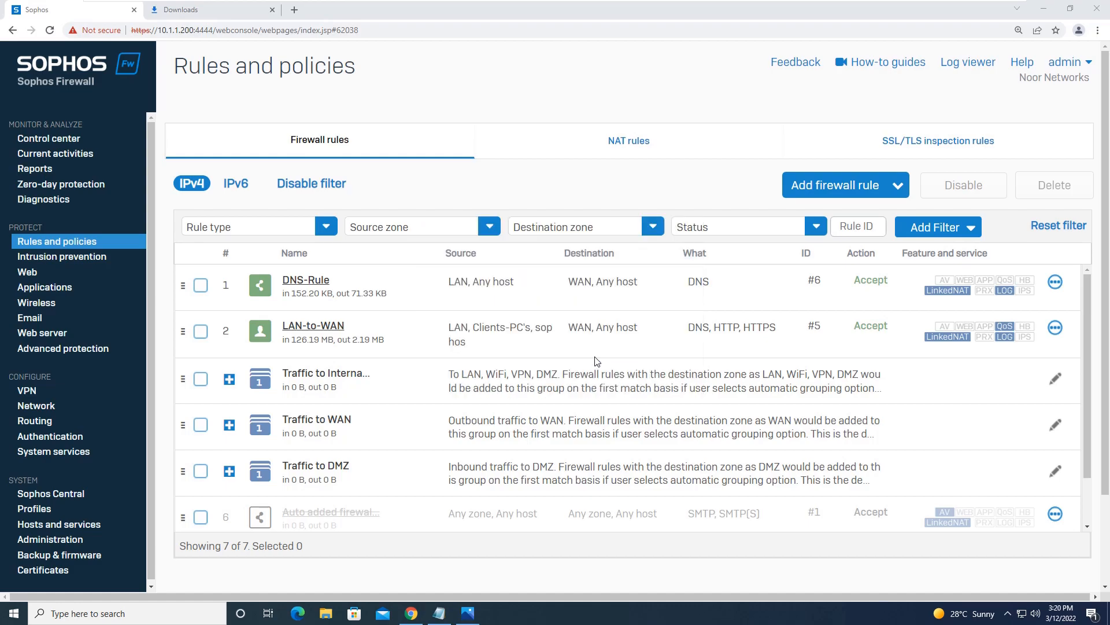
click(1007, 613)
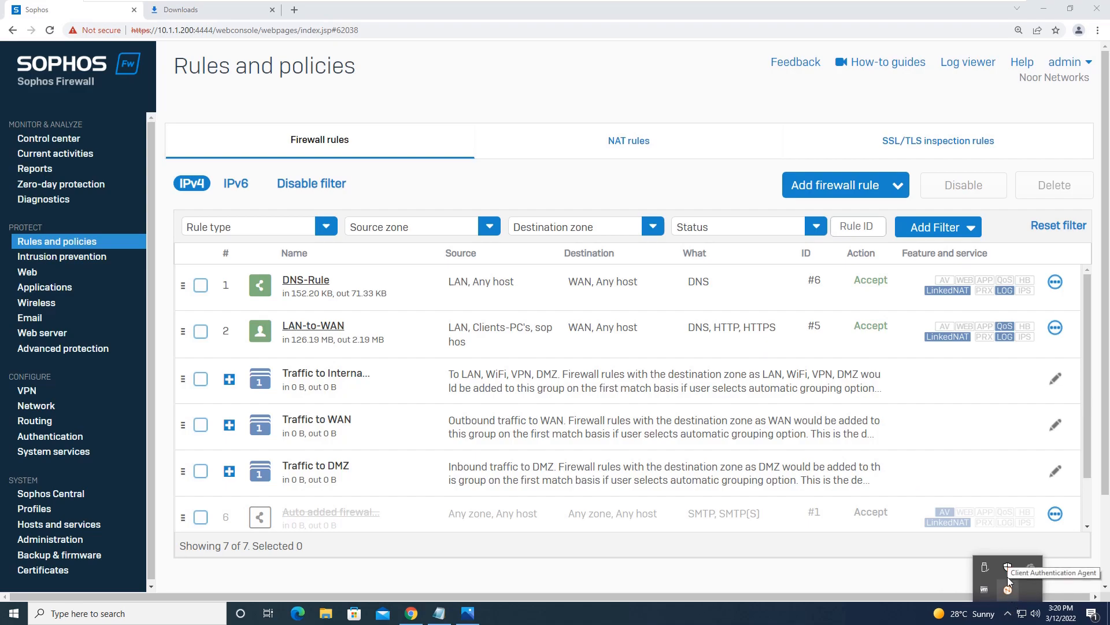
Step: Load google.com in a new incognito window, then return to the firewall's Reports dashboard
click(1098, 30)
click(1012, 74)
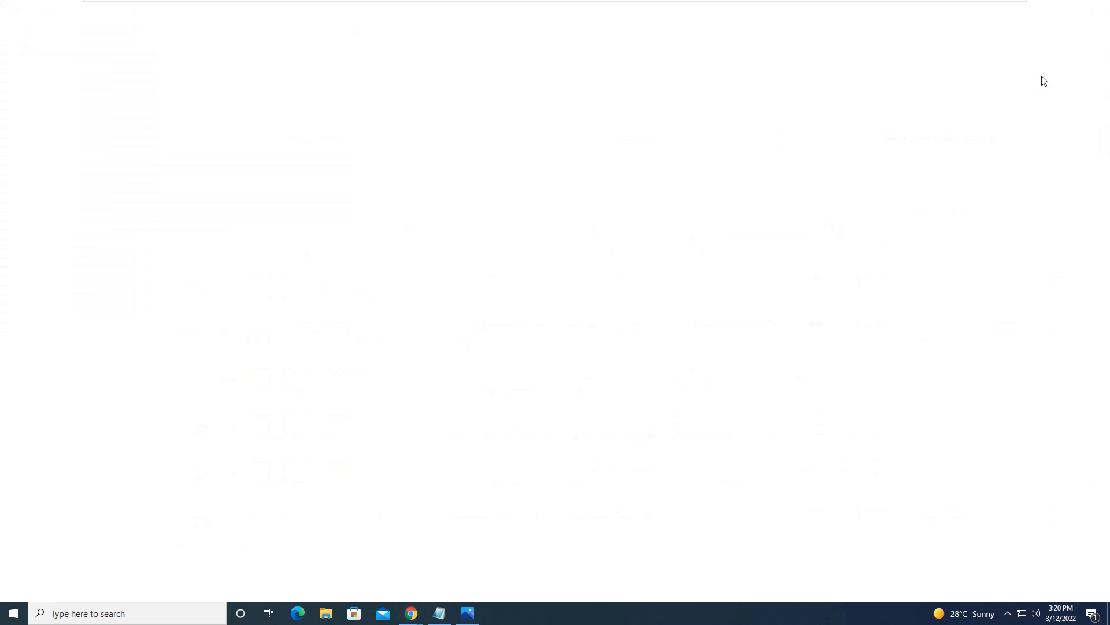
text(google)
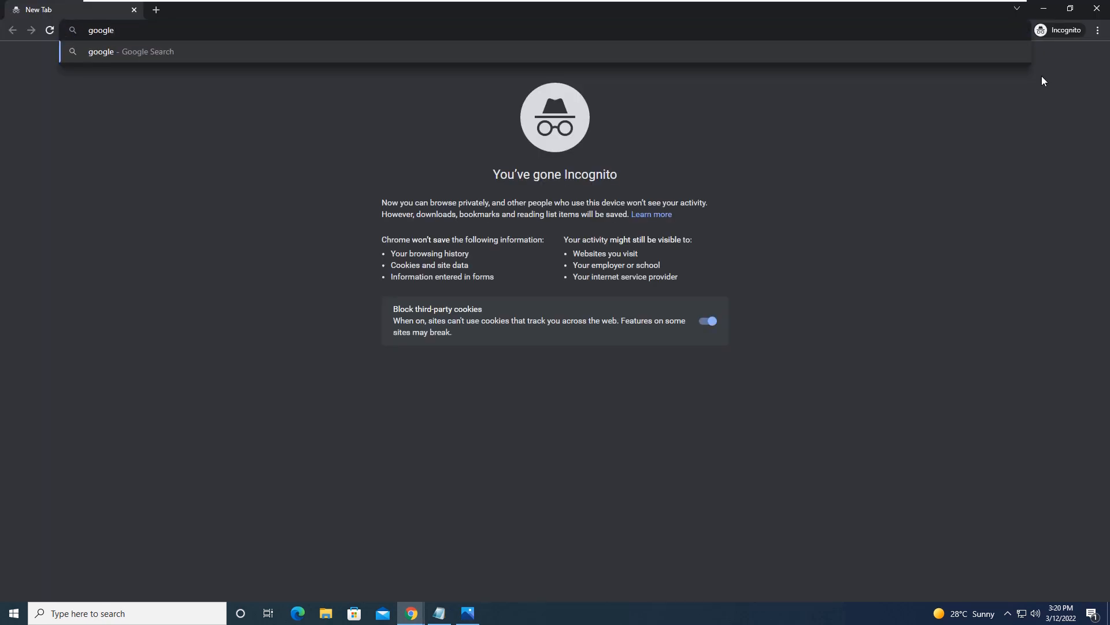
key(ctrl+Return)
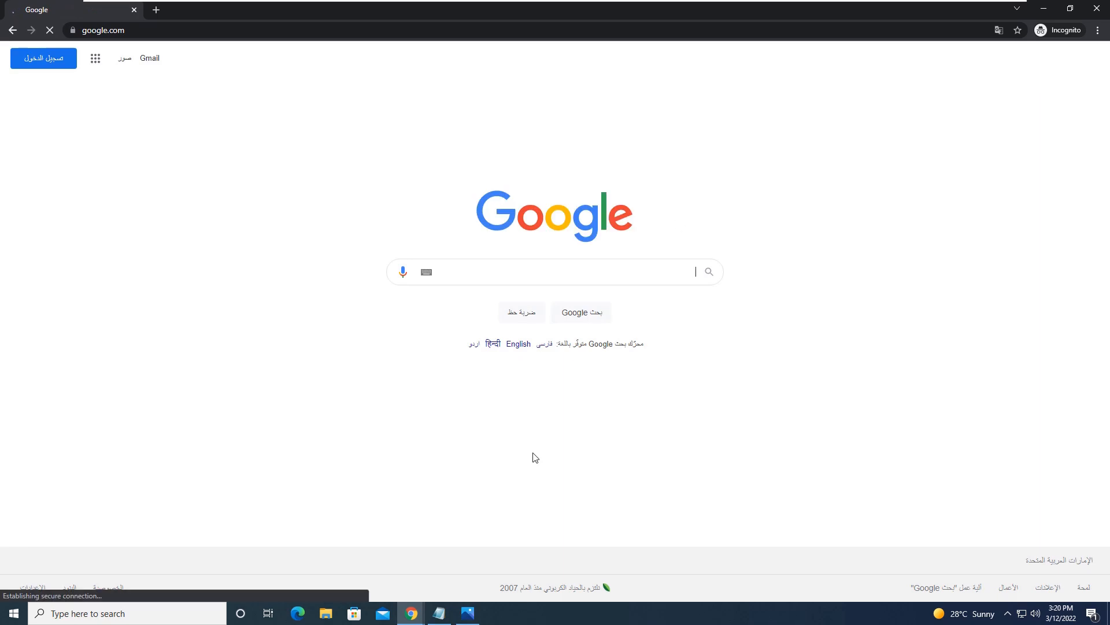
click(413, 614)
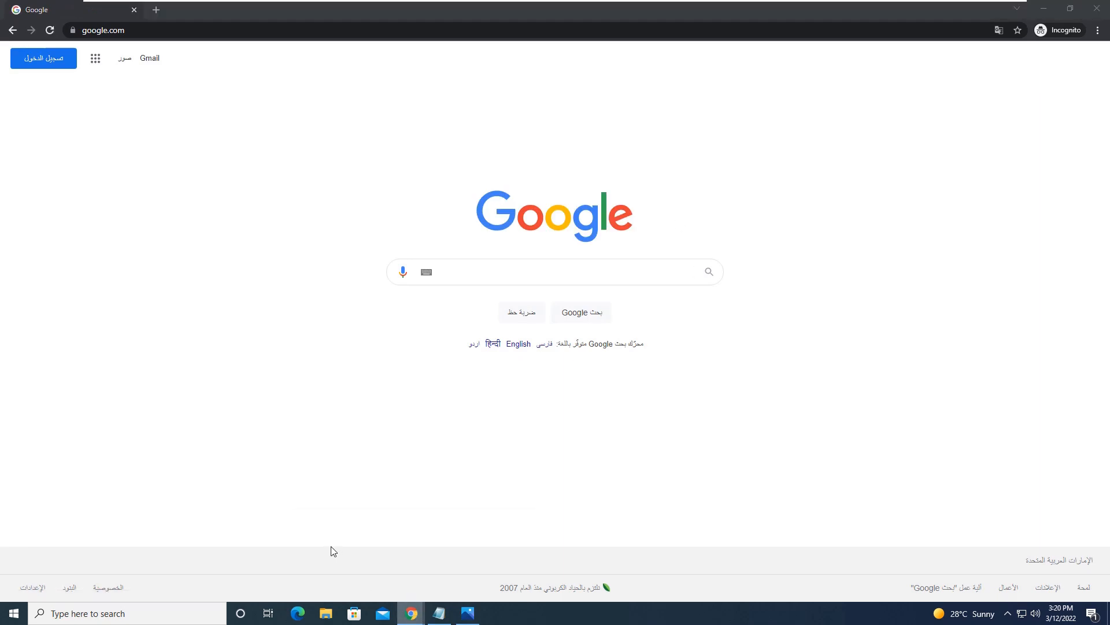
click(349, 558)
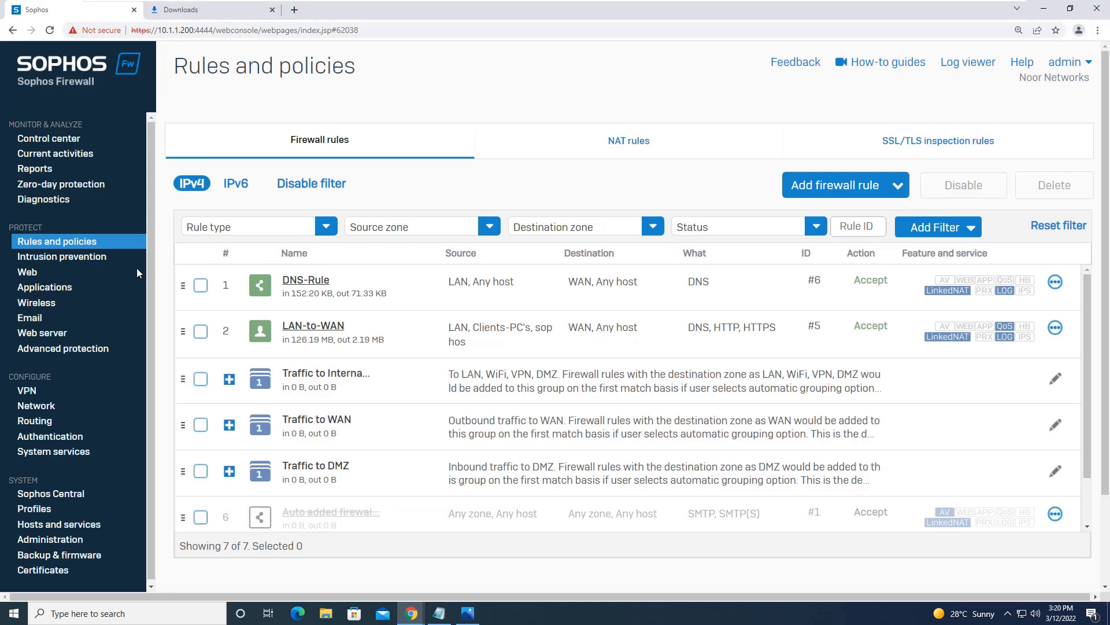
click(64, 172)
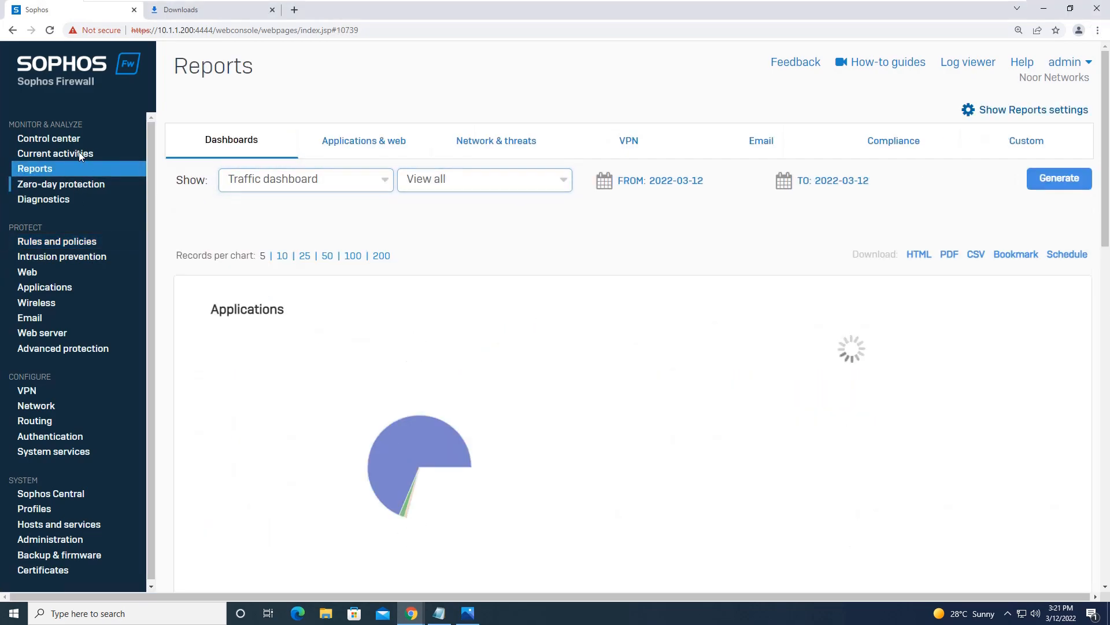
Step: View Live users, showing sophos connected through the authentication agent from 10.1.1.150
click(78, 152)
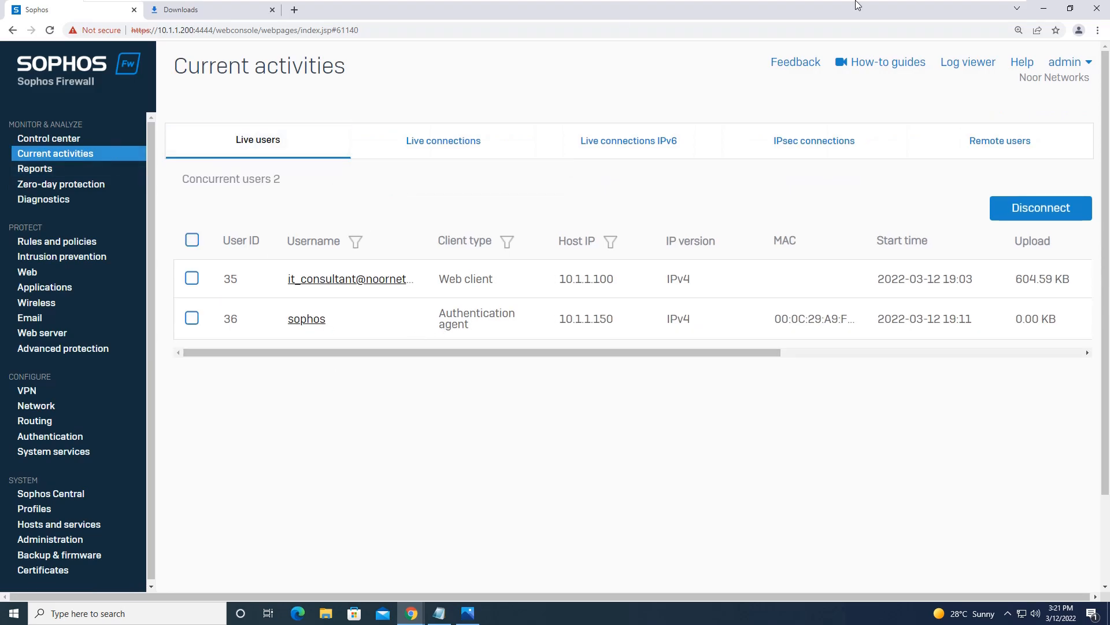
mouse_move(859, 5)
click(1008, 613)
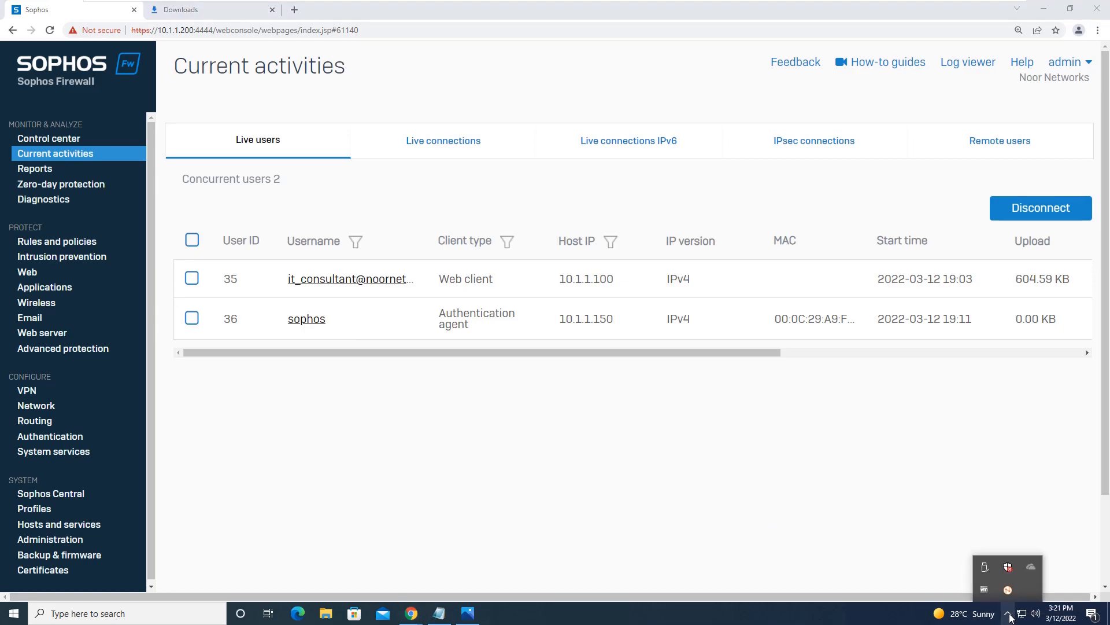
click(683, 476)
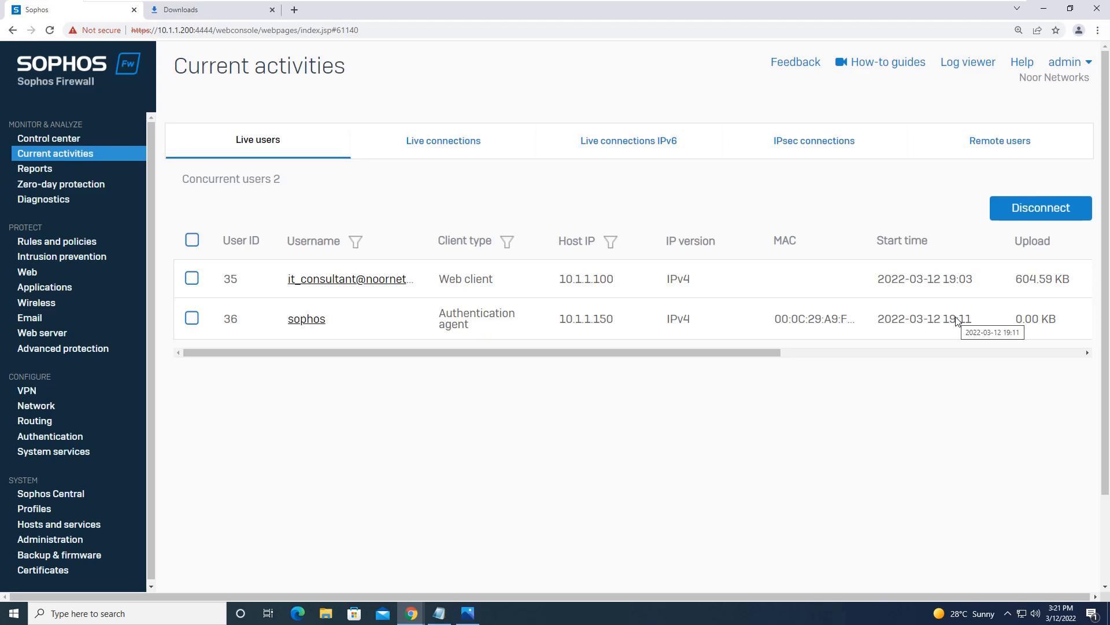
click(440, 615)
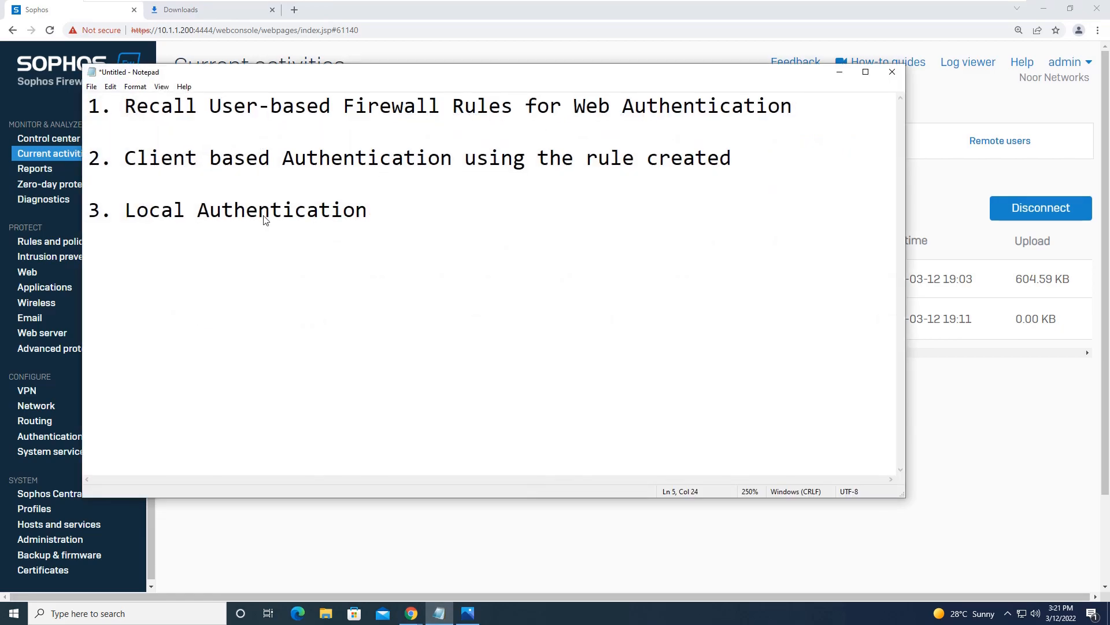